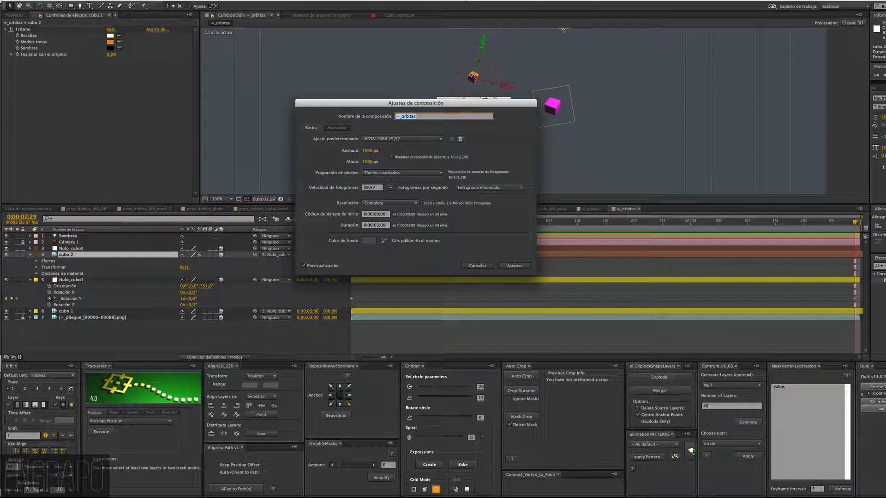
Set the duration of the orbitas composition to 0;00;05;00.
{"action": "left_click_drag", "start_coordinate": [401, 105], "coordinate": [334, 63]}
{"action": "left_click", "coordinate": [404, 223]}
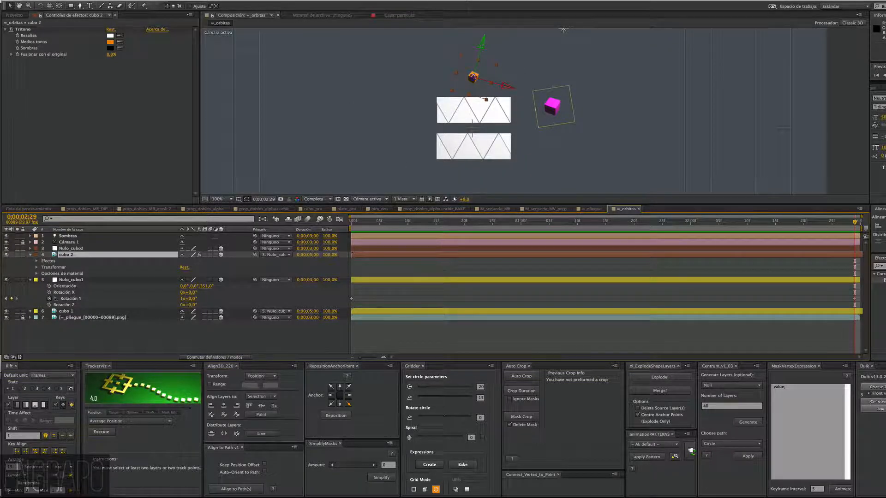
{"action": "left_click", "coordinate": [153, 0]}
{"action": "mouse_move", "coordinate": [124, 0]}
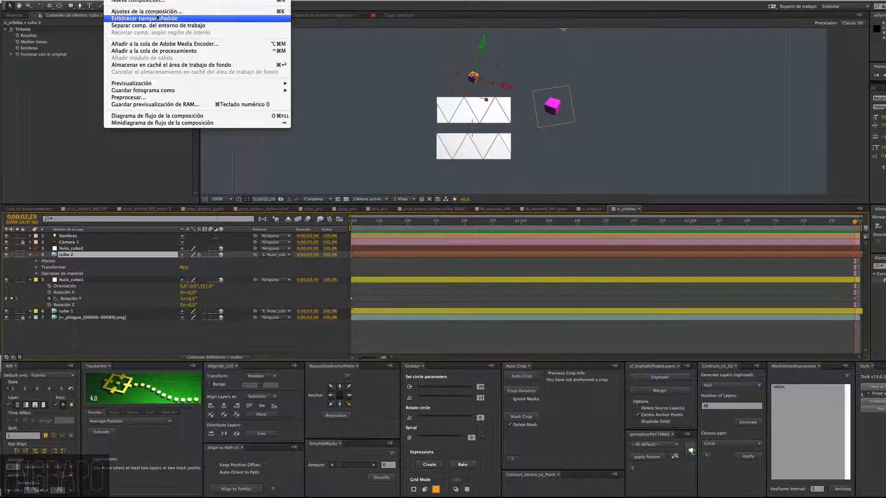
{"action": "left_click", "coordinate": [142, 12]}
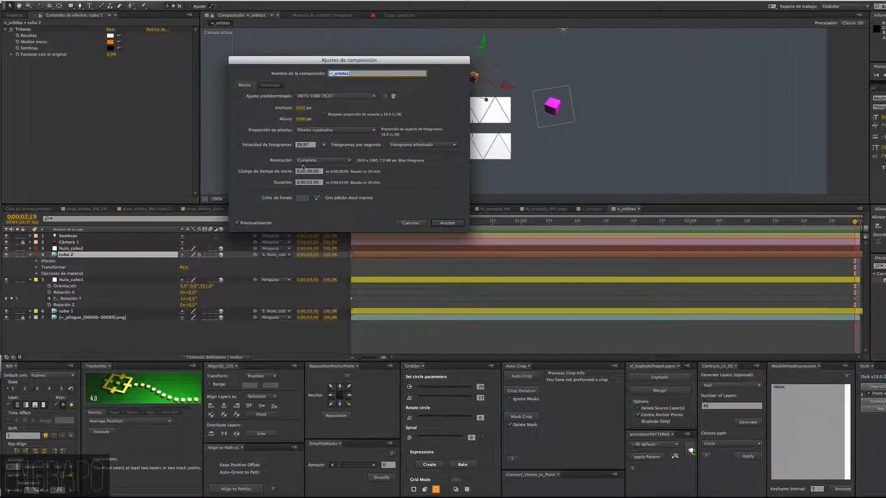
{"action": "left_click", "coordinate": [312, 183]}
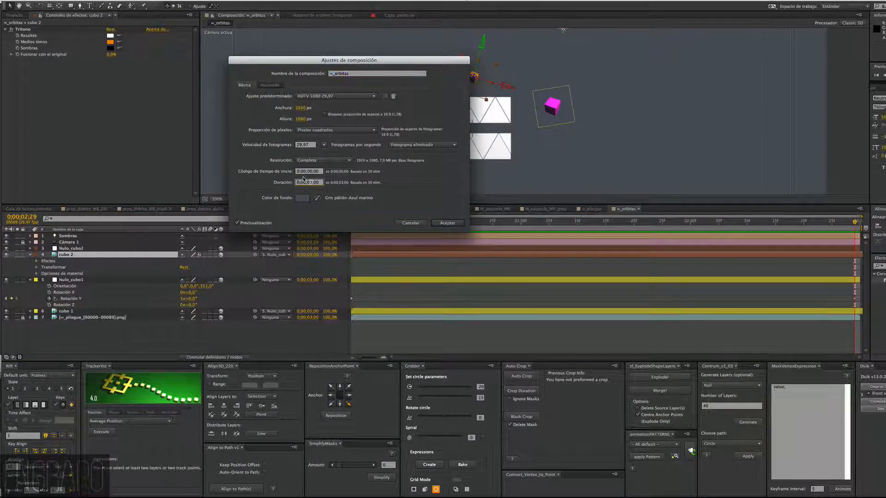
{"action": "key", "text": "BackSpace"}
{"action": "type", "text": "5"}
{"action": "key", "text": "Return"}
{"action": "left_click_drag", "start_coordinate": [367, 358], "coordinate": [348, 360]}
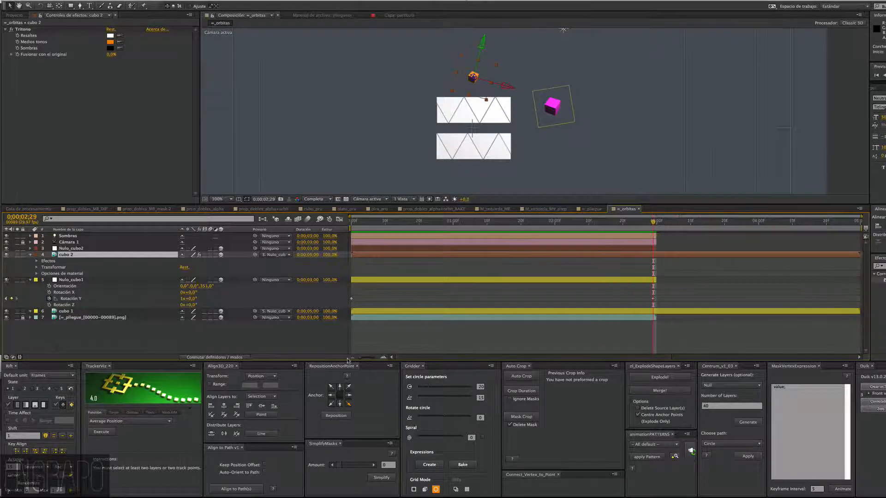
Extend the Sombras, Cámara 1, Nulo_cubo2 and Nulo_cubo1 layers together to the end of the composition.
{"action": "left_click_drag", "start_coordinate": [706, 224], "coordinate": [857, 217]}
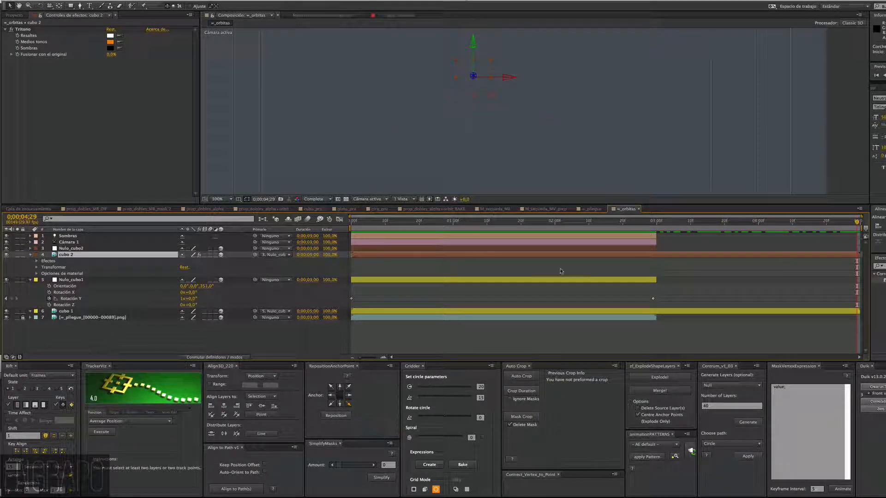
{"action": "key", "text": "super+a"}
{"action": "left_click_drag", "start_coordinate": [654, 247], "coordinate": [740, 234]}
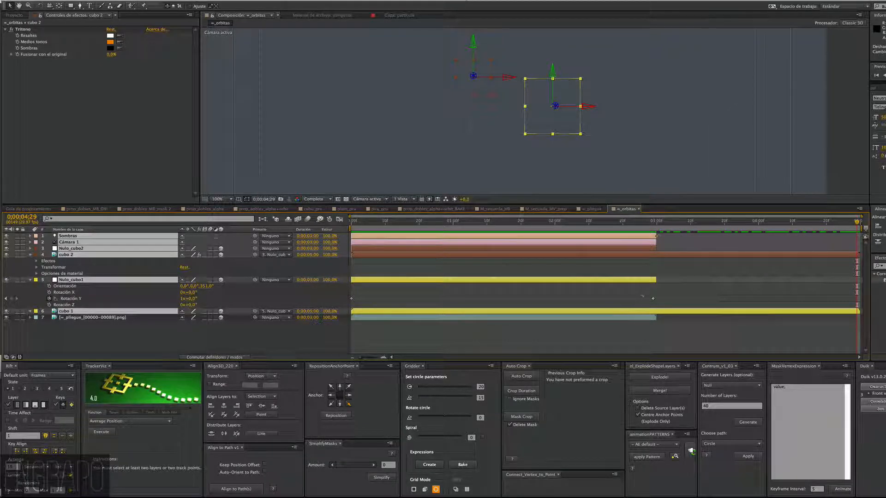
{"action": "left_click_drag", "start_coordinate": [655, 236], "coordinate": [857, 235]}
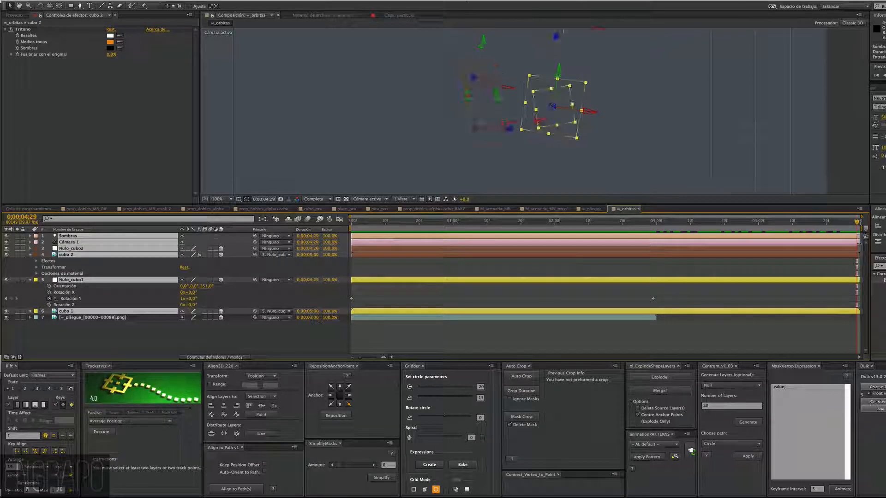
{"action": "left_click", "coordinate": [355, 346]}
Place the playhead near the end of the pliegue PNG sequence layer and duplicate that layer.
{"action": "left_click", "coordinate": [134, 317]}
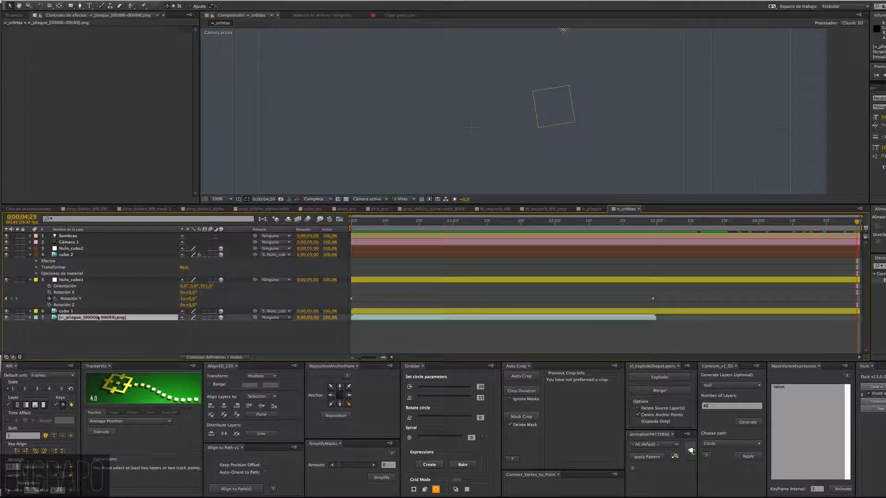
{"action": "left_click", "coordinate": [378, 222]}
{"action": "left_click_drag", "start_coordinate": [378, 222], "coordinate": [651, 238]}
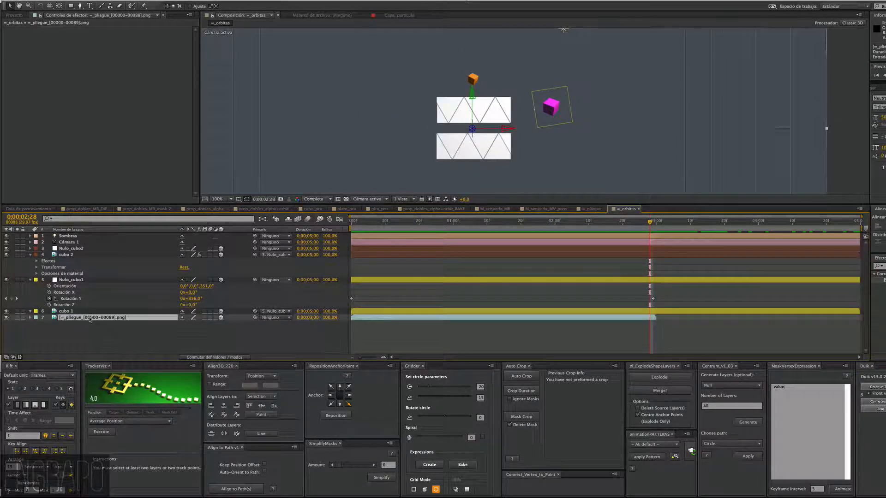
{"action": "key", "text": "ctrl+d"}
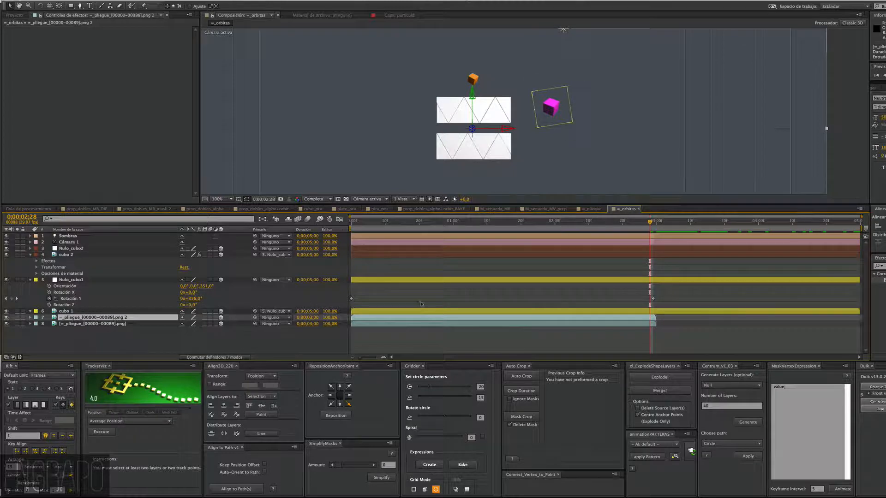
Freeze the duplicated pliegue layer on the frame at 0;00;02;28.
{"action": "right_click", "coordinate": [387, 319]}
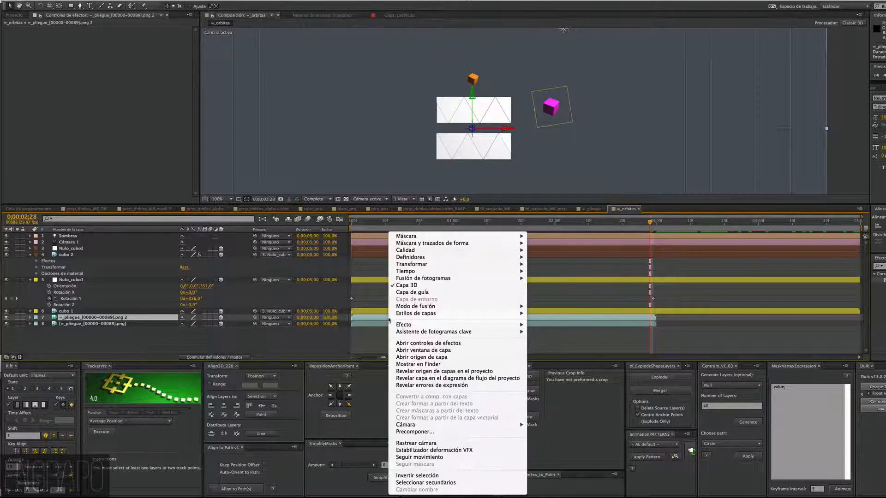
{"action": "mouse_move", "coordinate": [428, 272]}
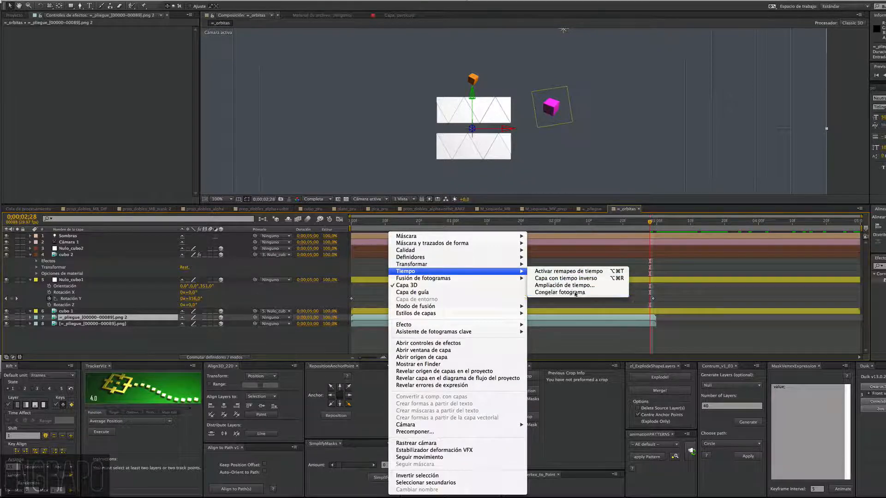
{"action": "left_click", "coordinate": [575, 293]}
Clear the duplicate's time remapping and freeze the layer on its last frame at 0;00;02;29 instead.
{"action": "left_click", "coordinate": [656, 221]}
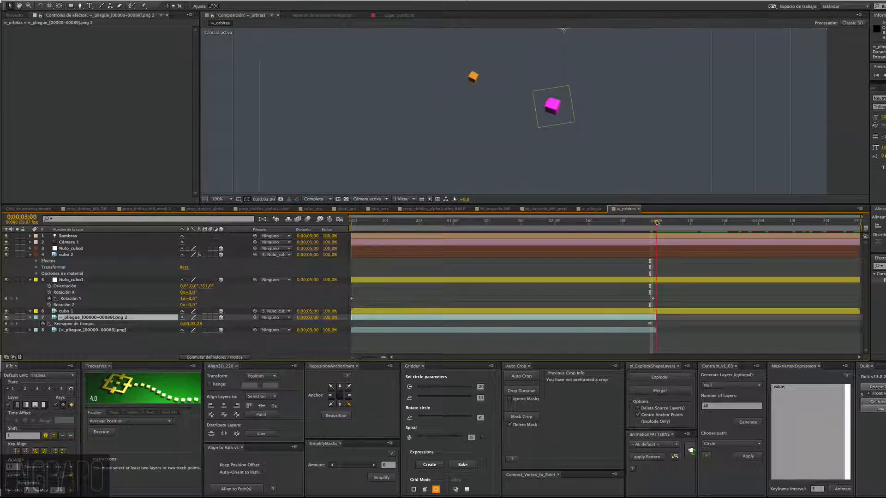
{"action": "left_click_drag", "start_coordinate": [656, 222], "coordinate": [653, 222]}
{"action": "left_click", "coordinate": [651, 324]}
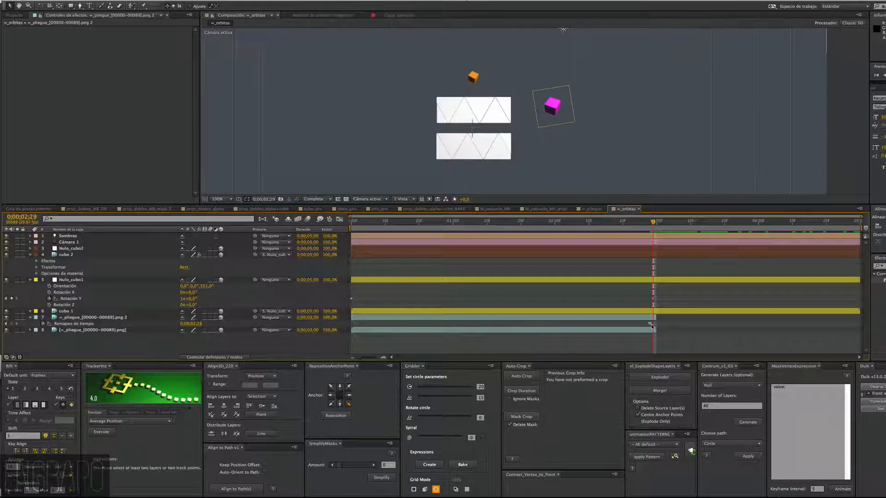
{"action": "left_click", "coordinate": [650, 319]}
{"action": "key", "text": "u"}
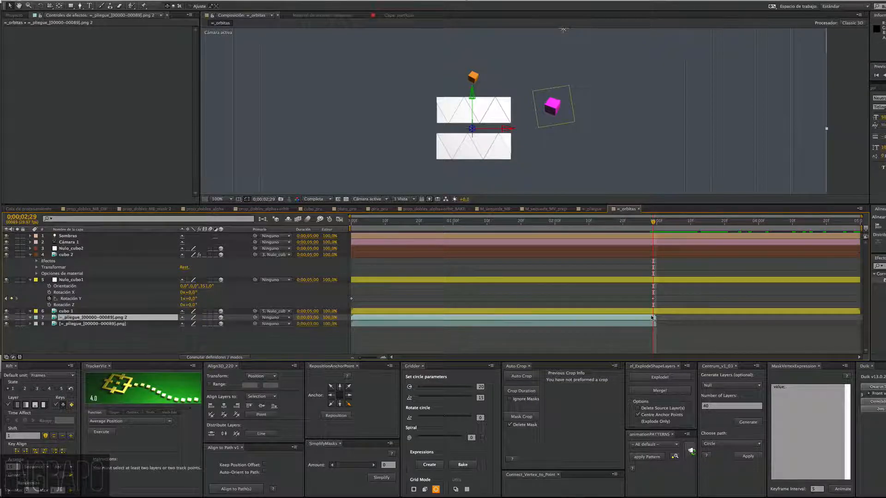
{"action": "right_click", "coordinate": [651, 319]}
{"action": "mouse_move", "coordinate": [669, 272]}
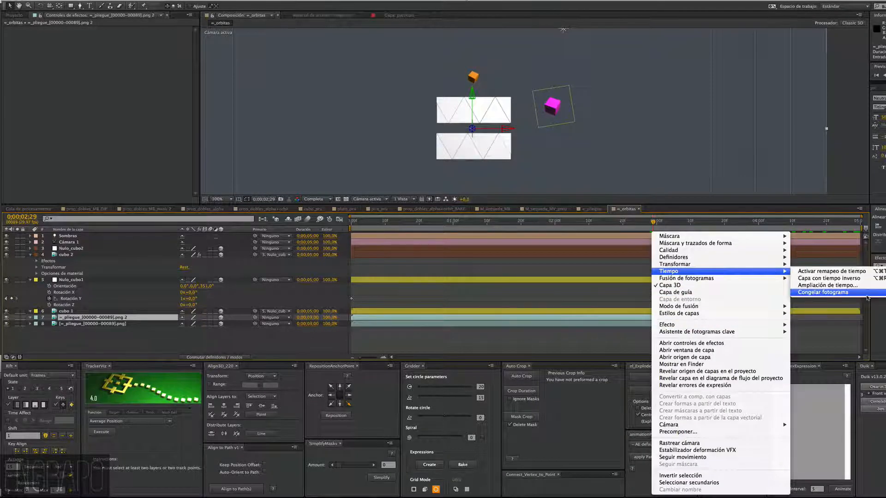
{"action": "left_click", "coordinate": [856, 295]}
Extend the frozen pliegue layer to the end of the composition and trim its start to 0;00;03;00, where the original ends.
{"action": "left_click_drag", "start_coordinate": [654, 317], "coordinate": [854, 318]}
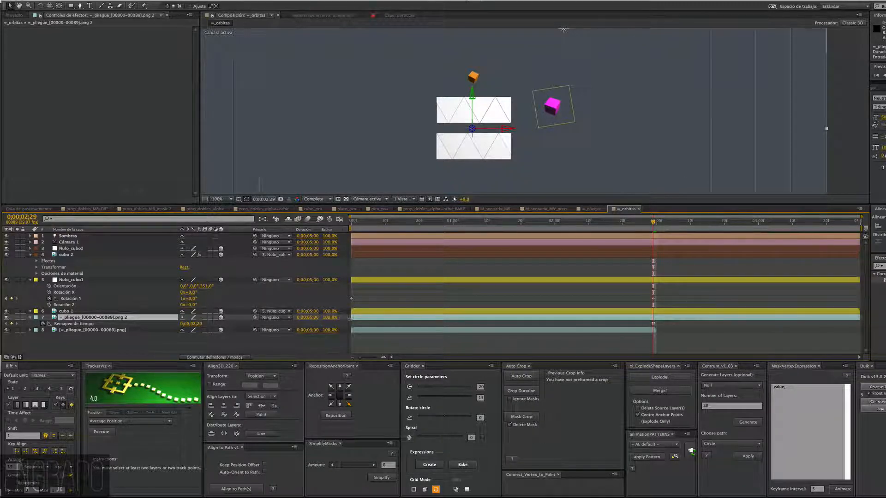
{"action": "left_click_drag", "start_coordinate": [352, 317], "coordinate": [652, 323]}
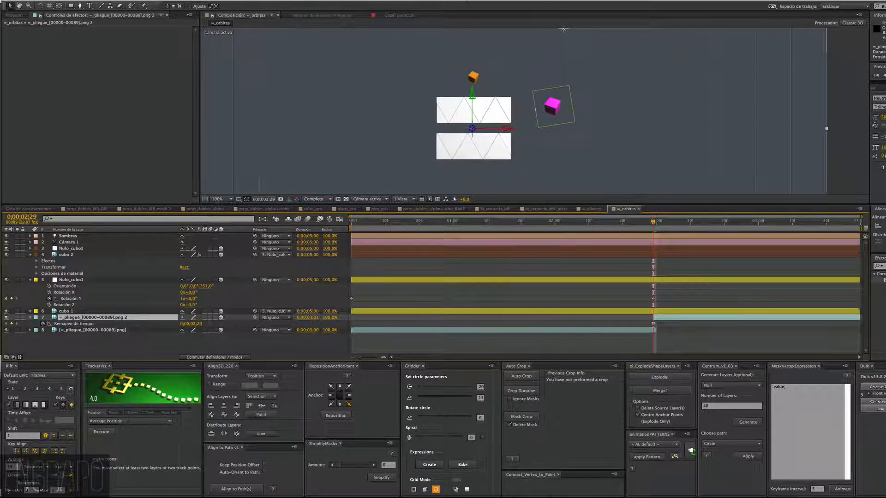
{"action": "left_click_drag", "start_coordinate": [653, 223], "coordinate": [656, 223]}
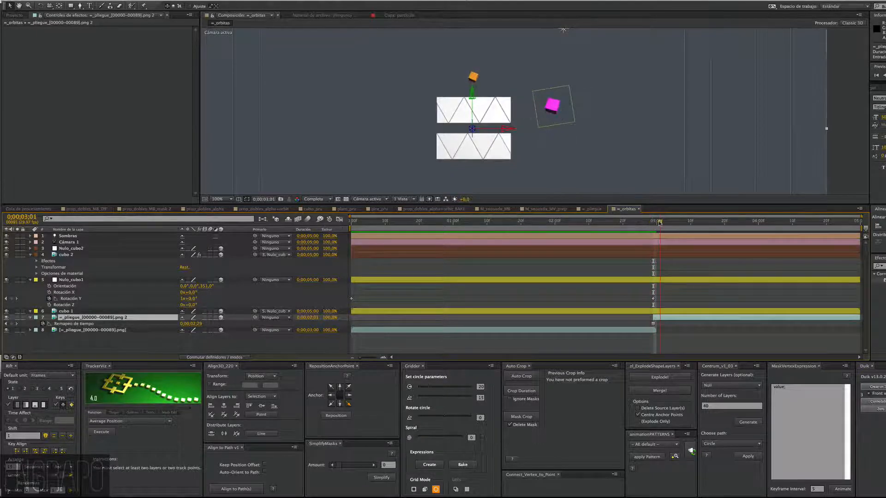
{"action": "left_click", "coordinate": [381, 359]}
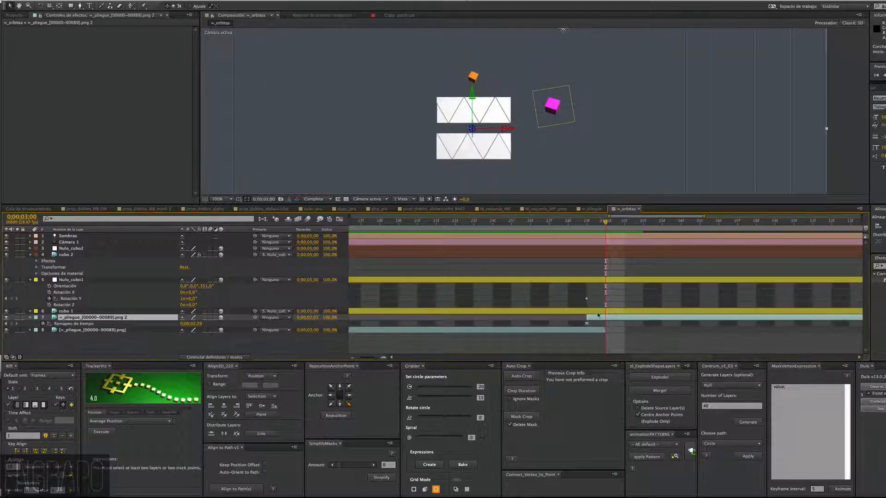
{"action": "left_click_drag", "start_coordinate": [587, 317], "coordinate": [606, 318]}
Scrub through the timeline from 0;00;03;00 to the end to check how the frozen frame holds.
{"action": "left_click_drag", "start_coordinate": [605, 223], "coordinate": [869, 242]}
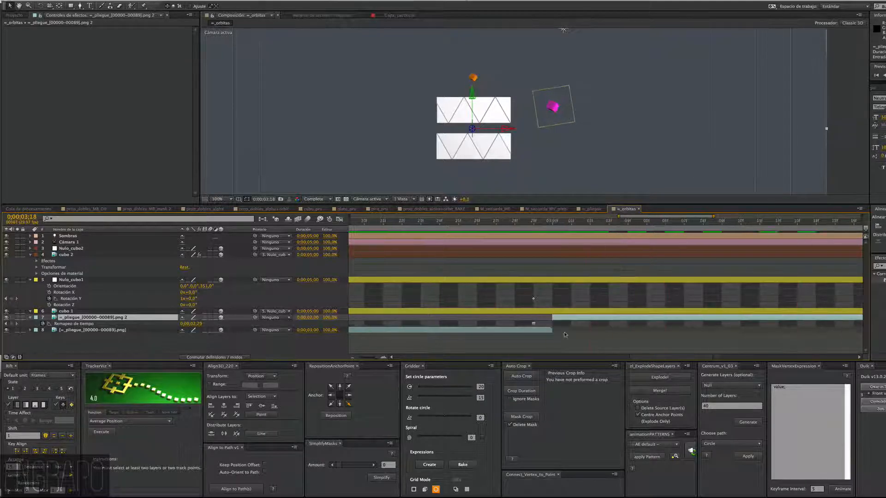
{"action": "key", "text": ";"}
{"action": "key", "text": ";"}
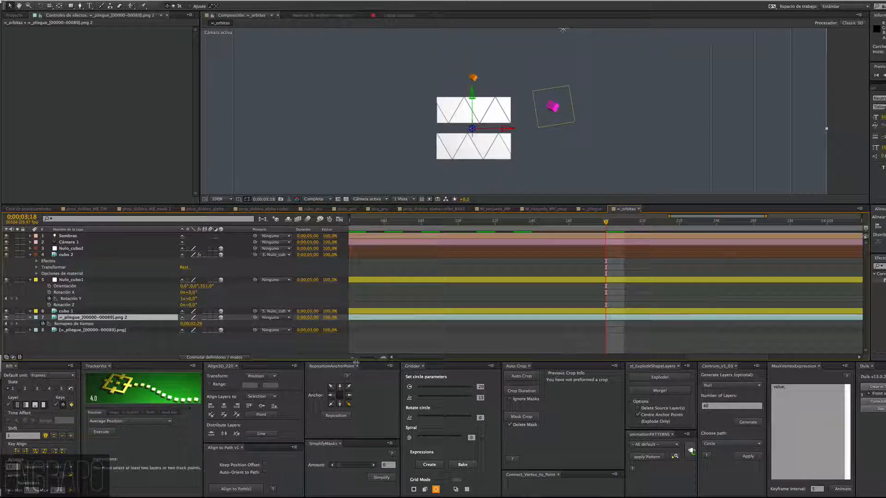
{"action": "key", "text": ";"}
{"action": "left_click_drag", "start_coordinate": [628, 223], "coordinate": [858, 240]}
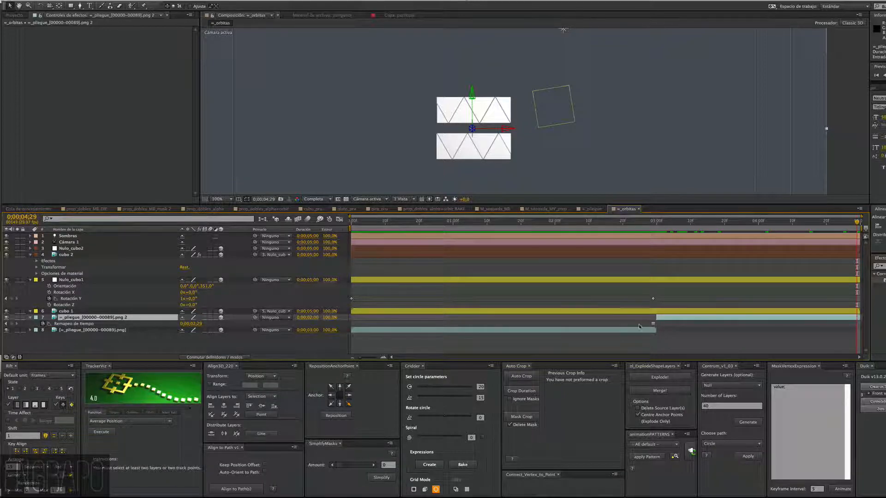
{"action": "left_click_drag", "start_coordinate": [779, 220], "coordinate": [744, 220]}
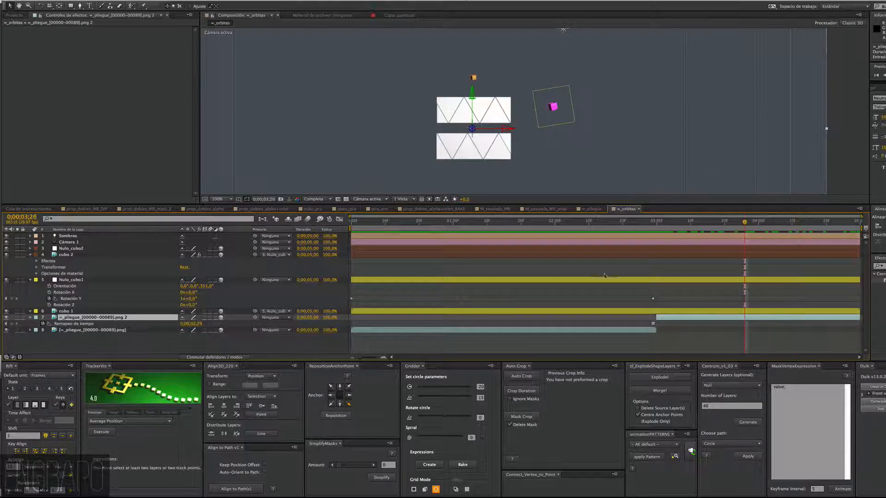
Move the last Rotation X keyframe of Nulo_cubo2 and the last Rotation Y keyframe of Nulo_cubo1 to the composition's end.
{"action": "left_click", "coordinate": [30, 255]}
{"action": "left_click", "coordinate": [30, 261]}
{"action": "left_click", "coordinate": [59, 262]}
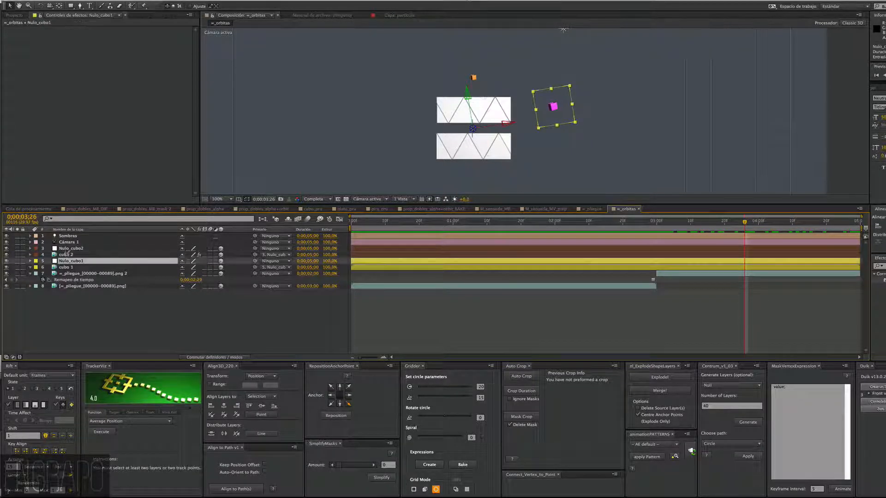
{"action": "left_click", "coordinate": [67, 249], "text": "ctrl"}
{"action": "key", "text": "r"}
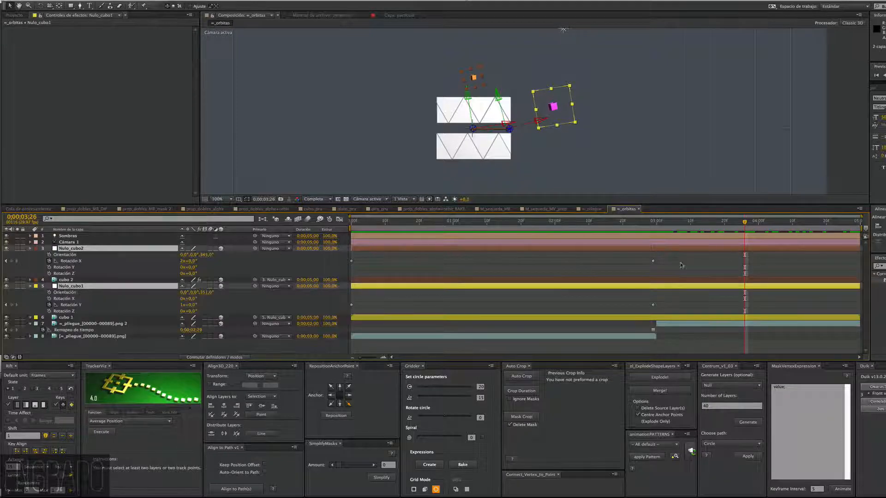
{"action": "left_click", "coordinate": [653, 261]}
{"action": "left_click", "coordinate": [653, 305], "text": "shift"}
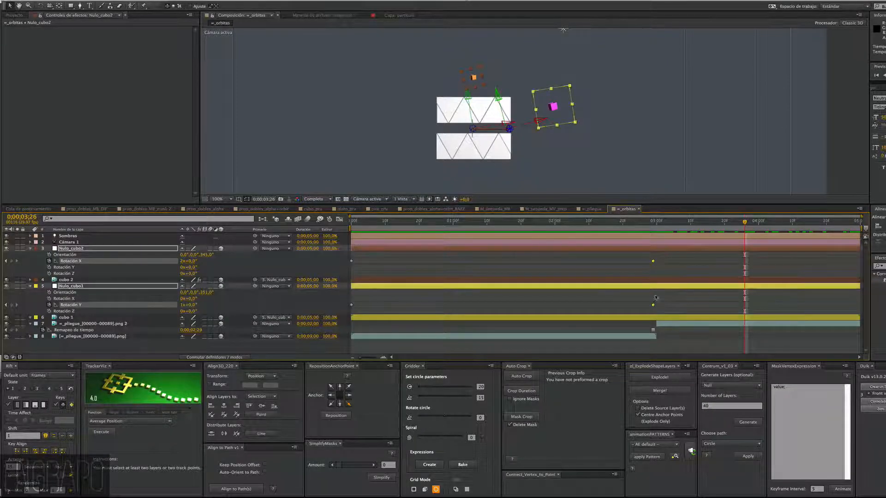
{"action": "left_click_drag", "start_coordinate": [653, 262], "coordinate": [858, 226]}
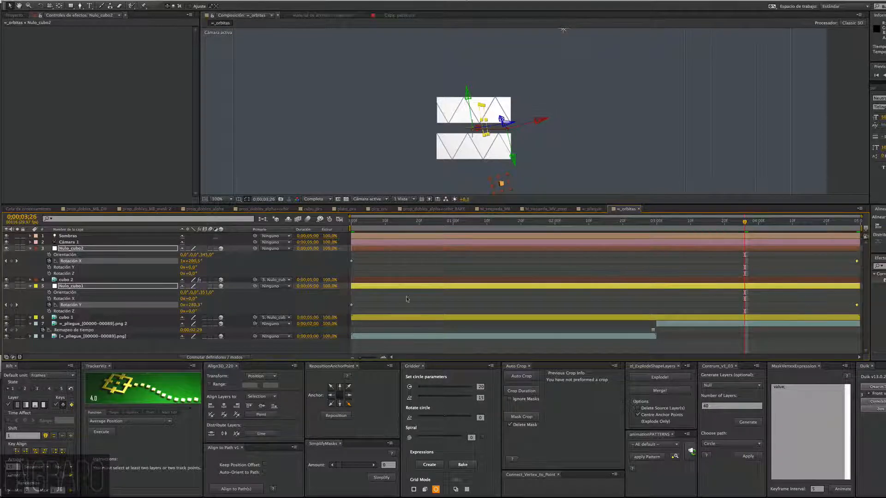
{"action": "left_click", "coordinate": [113, 268]}
Move the last Position keyframe of Nulo_cubo2 to the composition's end and preview the orbit animation.
{"action": "left_click", "coordinate": [77, 250]}
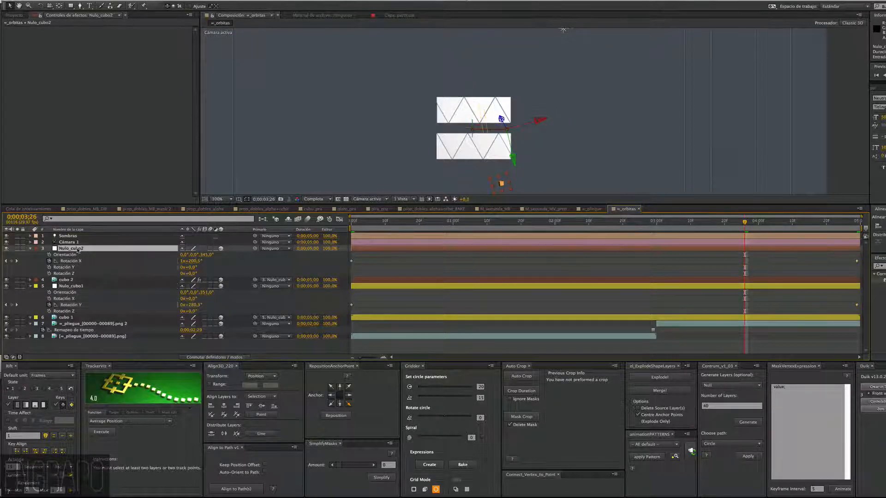
{"action": "key", "text": "p"}
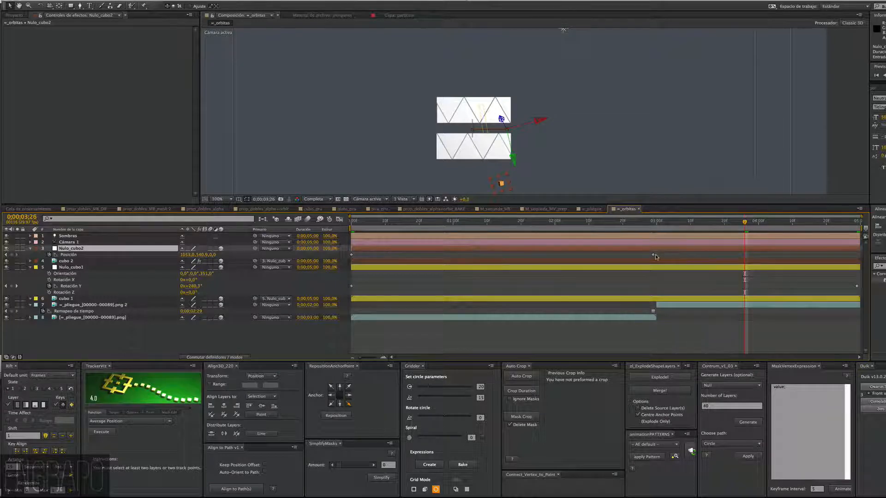
{"action": "left_click_drag", "start_coordinate": [653, 255], "coordinate": [857, 256]}
{"action": "left_click", "coordinate": [791, 350]}
{"action": "key", "text": "KP_0"}
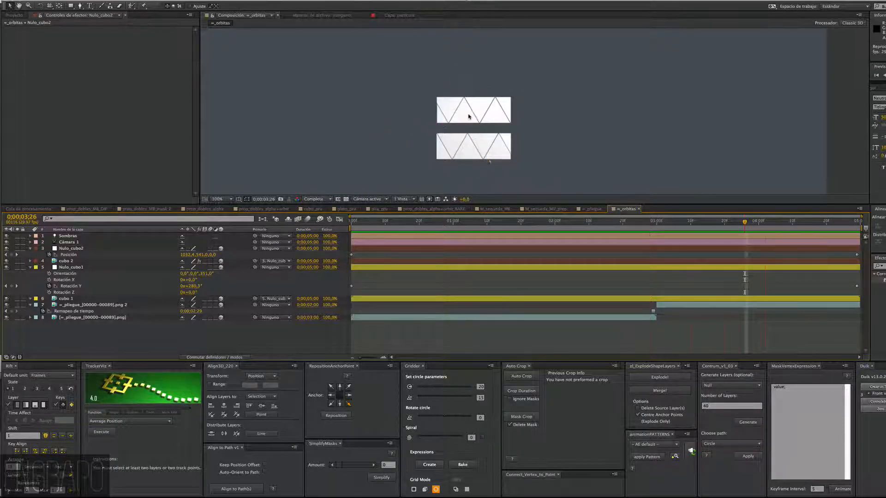
{"action": "key", "text": "space"}
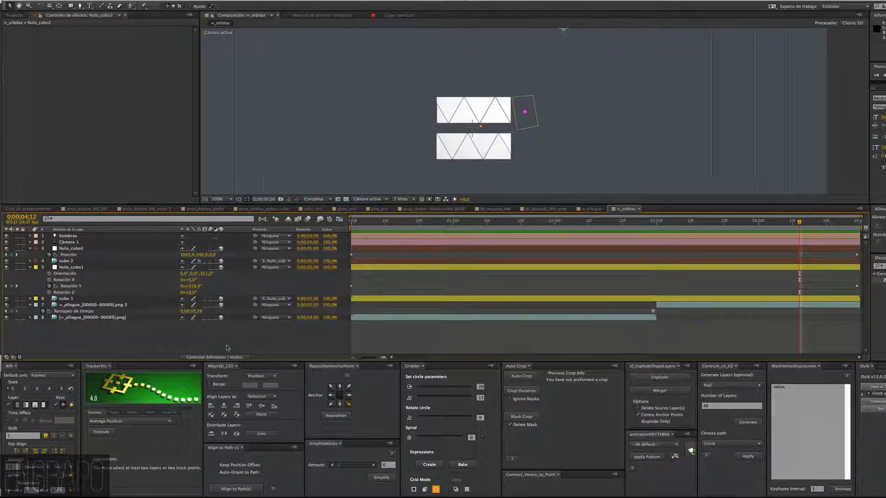
Create a black solid layer named Particular in the orbitas composition.
{"action": "key", "text": "z"}
{"action": "left_click", "coordinate": [610, 99], "text": "alt"}
{"action": "left_click_drag", "start_coordinate": [509, 123], "coordinate": [506, 107]}
{"action": "key", "text": "v"}
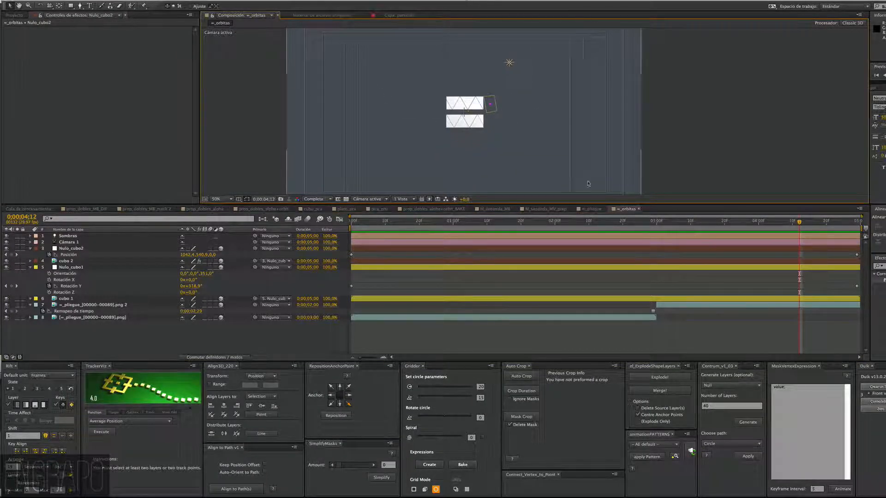
{"action": "left_click", "coordinate": [262, 334]}
{"action": "left_click", "coordinate": [155, 0]}
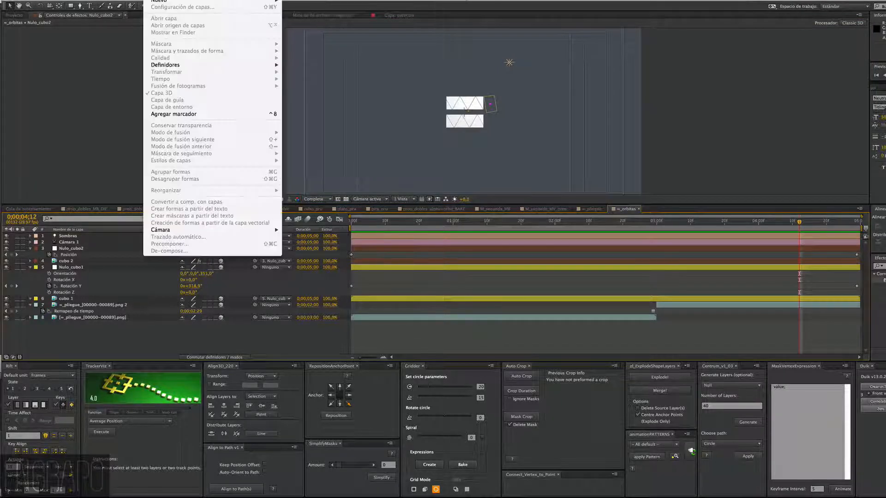
{"action": "mouse_move", "coordinate": [194, 1]}
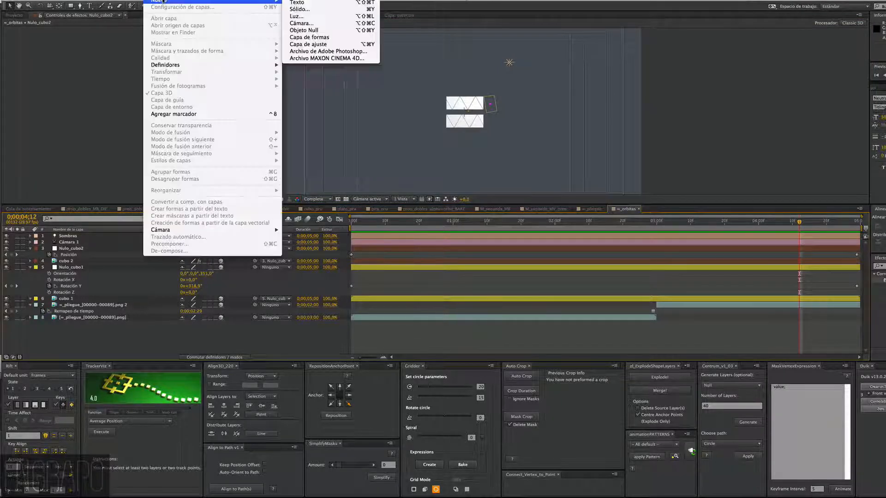
{"action": "left_click", "coordinate": [303, 8]}
{"action": "type", "text": "Pa"}
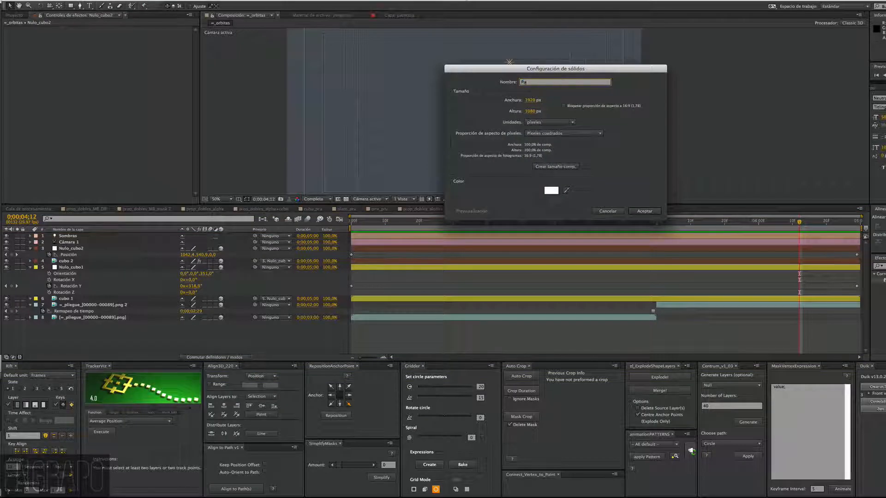
{"action": "type", "text": "rticular"}
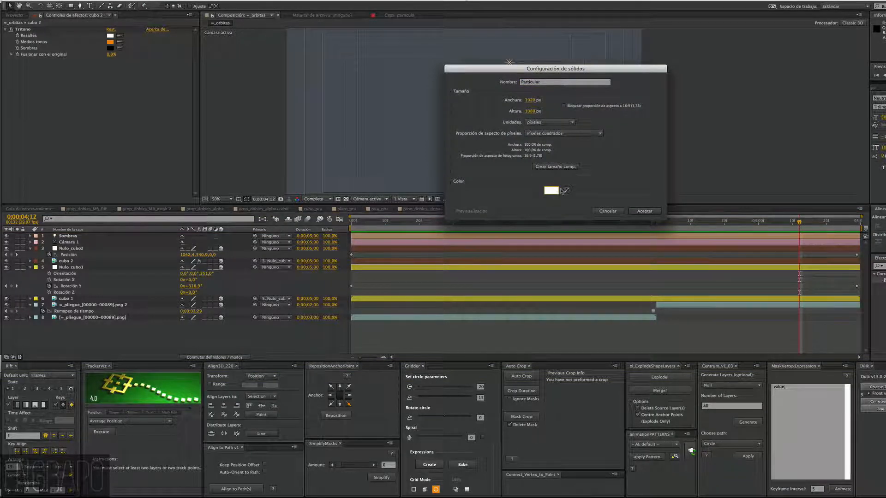
{"action": "left_click", "coordinate": [551, 190]}
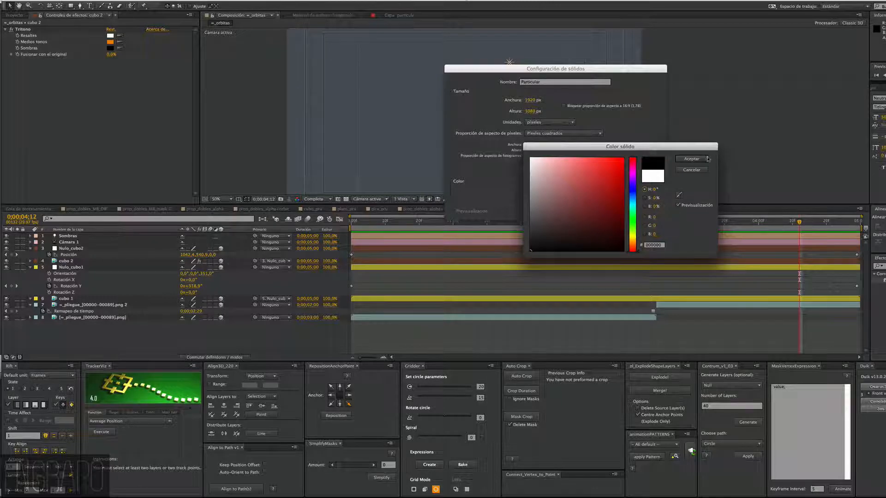
{"action": "left_click", "coordinate": [691, 158]}
{"action": "left_click", "coordinate": [645, 212]}
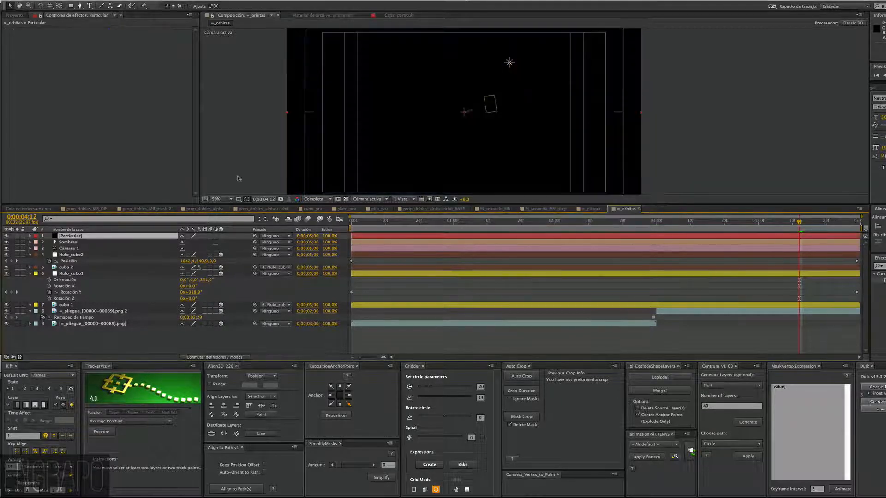
Move the Particular layer below Sombras and lock the Cámara 1 layer and both pliegue layers.
{"action": "left_click_drag", "start_coordinate": [66, 236], "coordinate": [68, 248]}
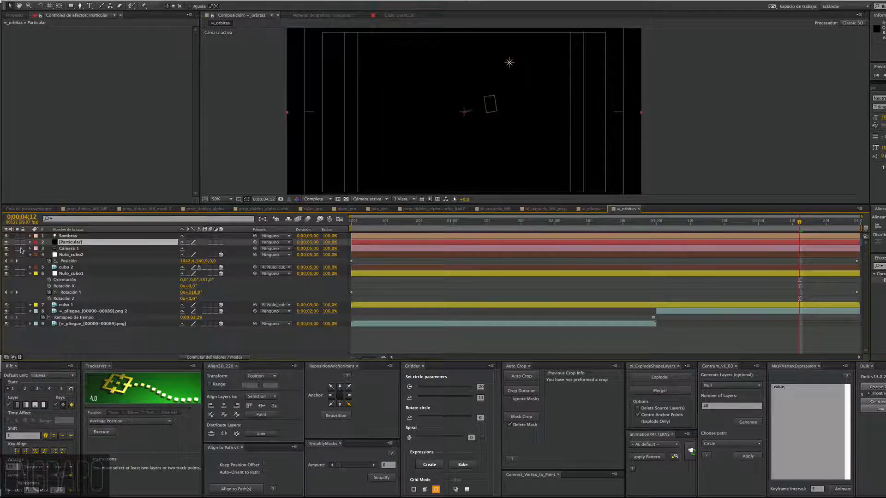
{"action": "left_click", "coordinate": [21, 249]}
{"action": "left_click", "coordinate": [23, 324]}
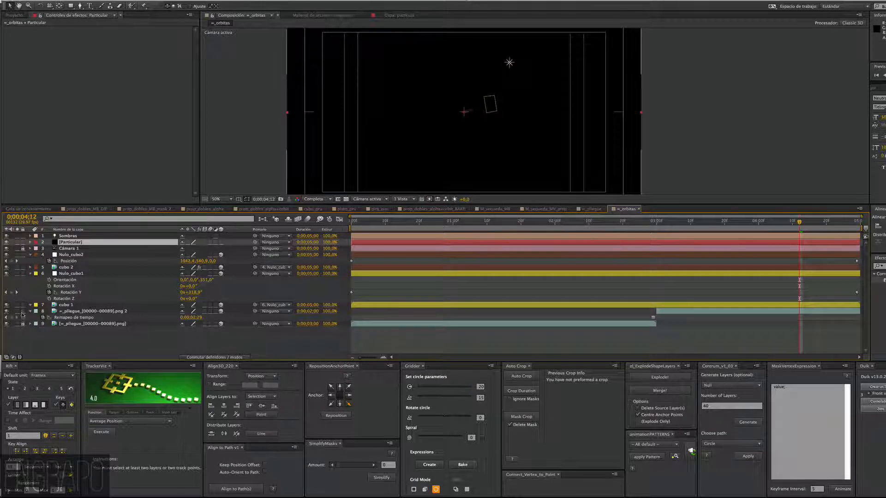
{"action": "left_click", "coordinate": [23, 312]}
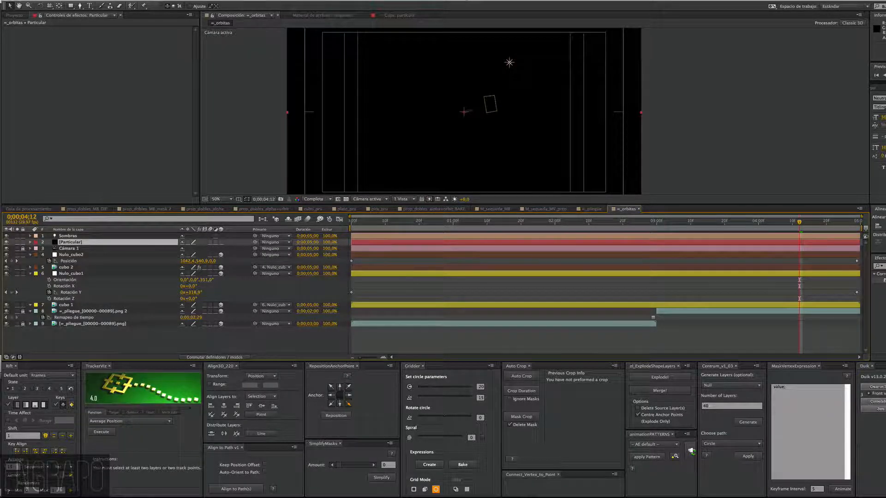
Search the effects for "particu" and apply the Particular effect to the Particular solid.
{"action": "left_click", "coordinate": [883, 266]}
{"action": "type", "text": "particu"}
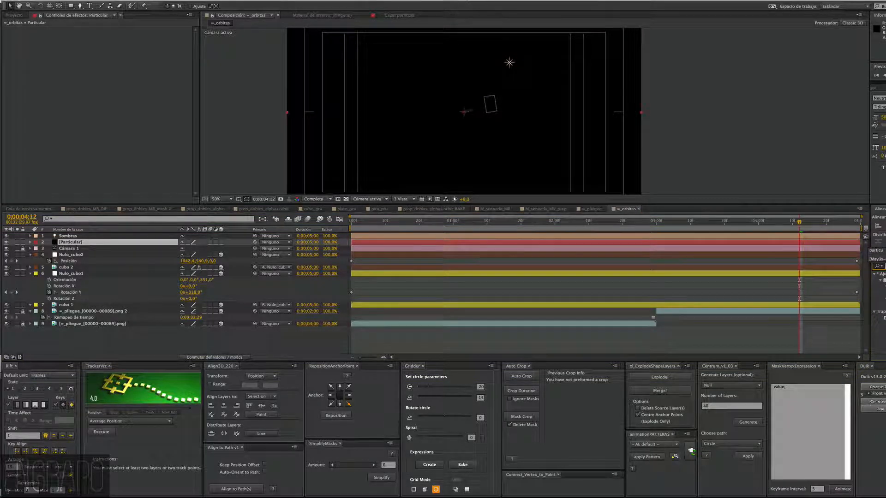
{"action": "left_click", "coordinate": [72, 254]}
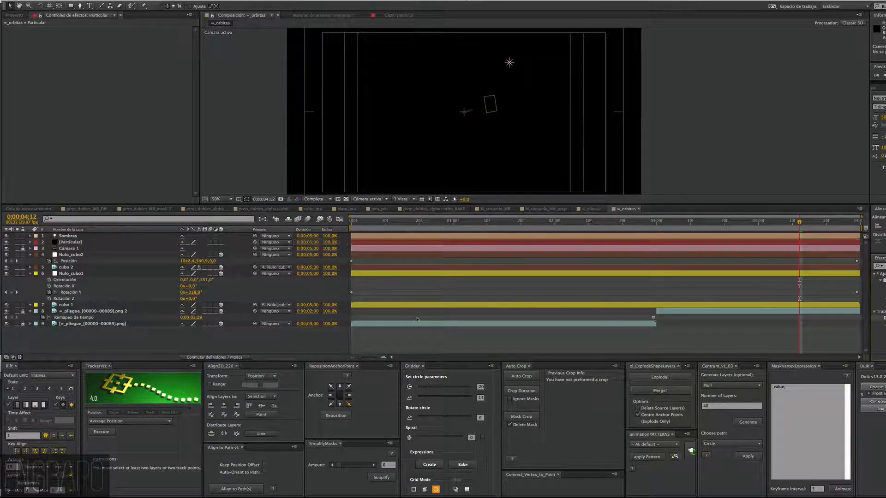
{"action": "left_click", "coordinate": [68, 242]}
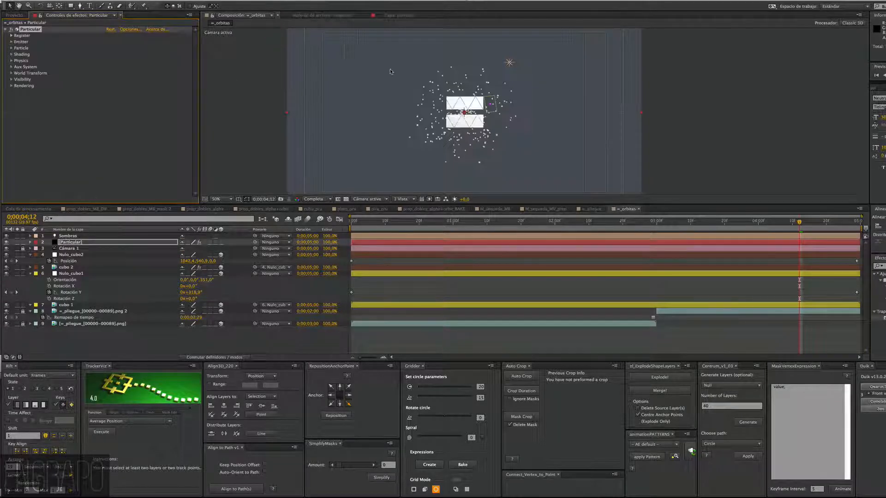
Solo the Particular layer and enlarge the composition viewer, recentring the particles in it.
{"action": "left_click", "coordinate": [17, 242]}
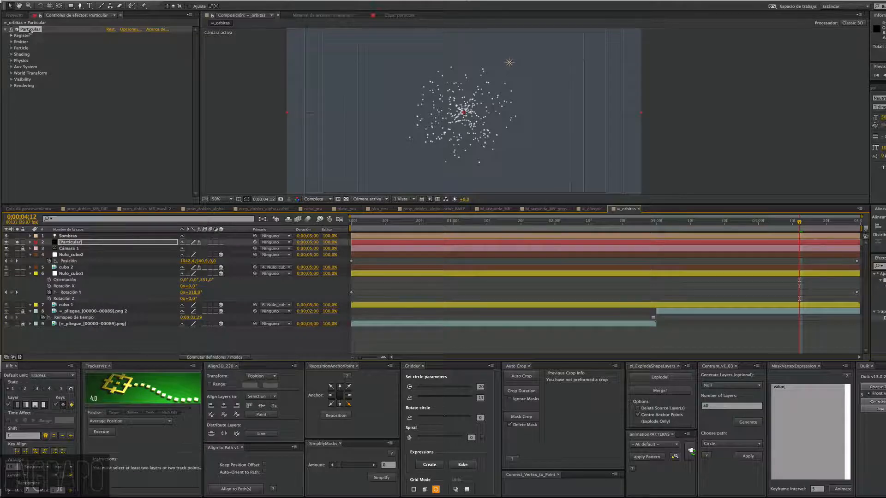
{"action": "left_click", "coordinate": [28, 30]}
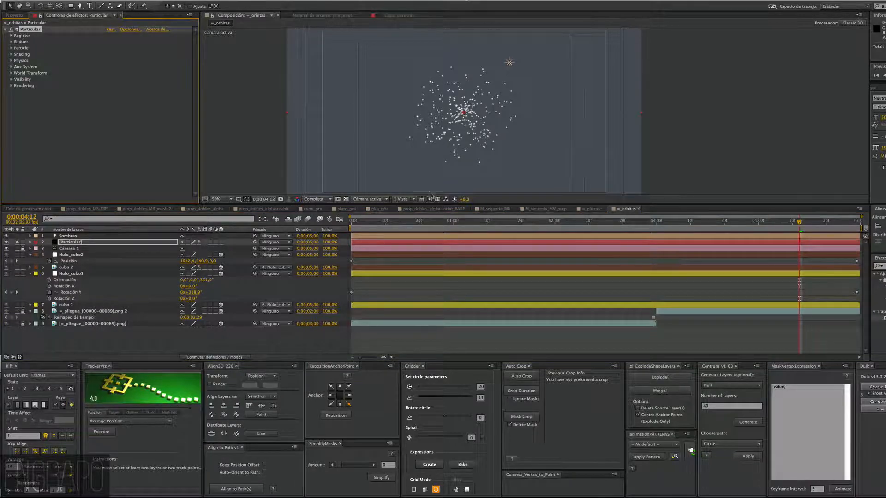
{"action": "left_click_drag", "start_coordinate": [431, 205], "coordinate": [429, 222]}
{"action": "key", "text": "space"}
{"action": "left_click_drag", "start_coordinate": [479, 106], "coordinate": [509, 109]}
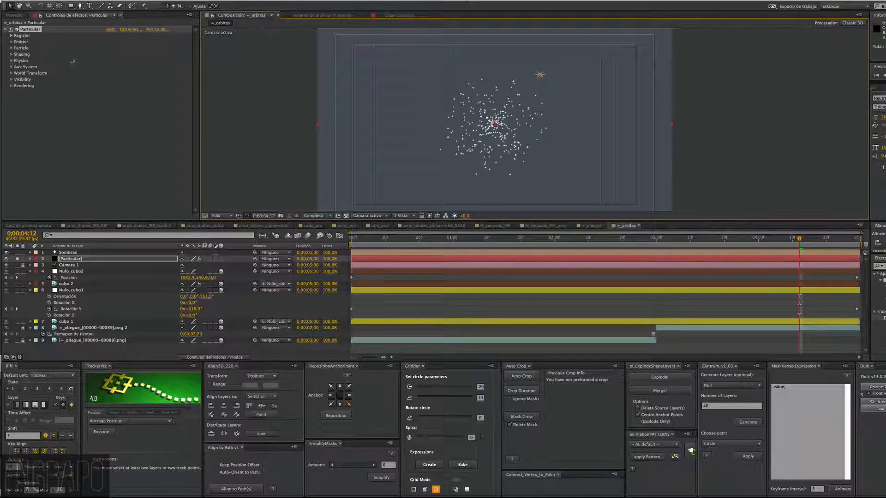
Examine Particular's Emitter settings, including the choices for Emitter Type, Position Subframe and Direction.
{"action": "left_click", "coordinate": [22, 37]}
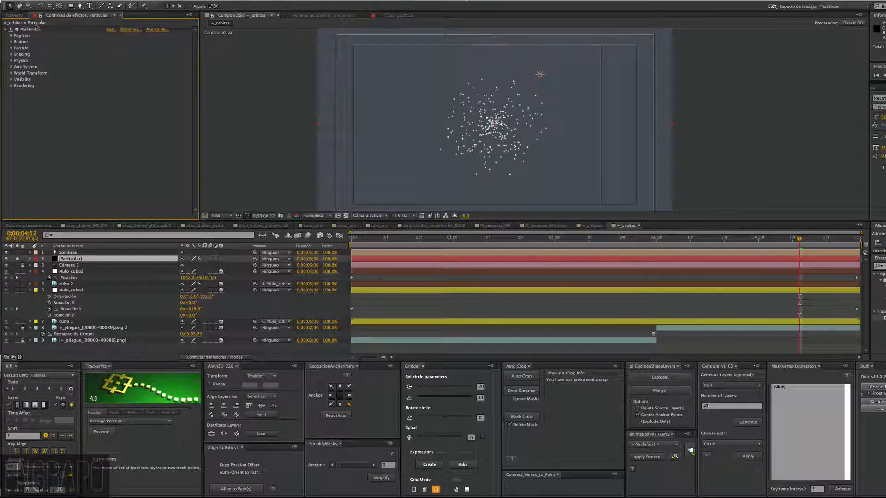
{"action": "left_click", "coordinate": [11, 42]}
{"action": "left_click", "coordinate": [11, 42]}
{"action": "left_click", "coordinate": [11, 42]}
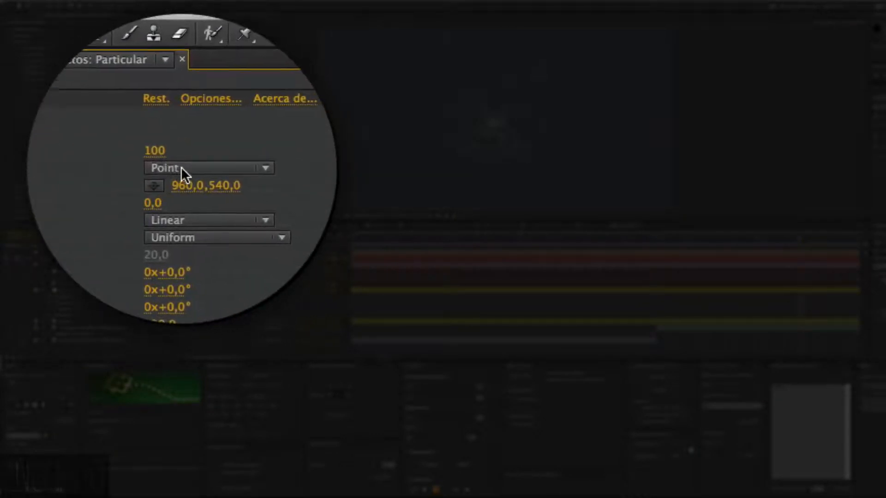
{"action": "left_click", "coordinate": [180, 171]}
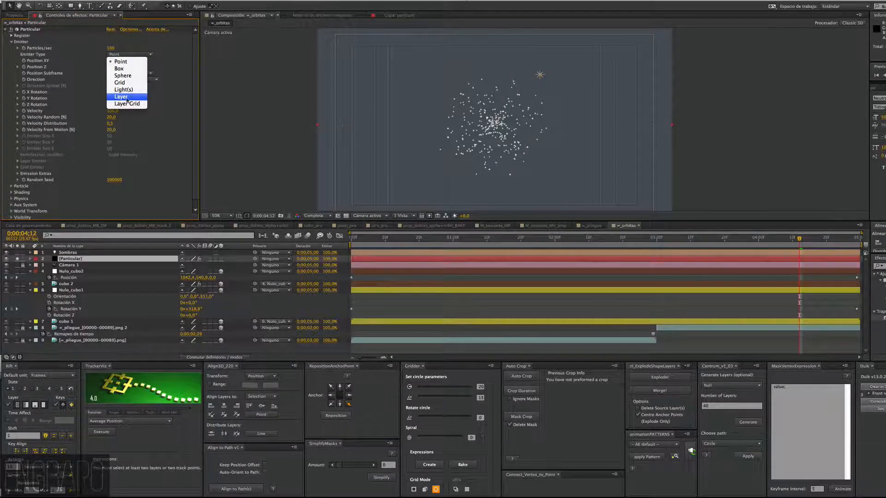
{"action": "left_click", "coordinate": [187, 62]}
{"action": "left_click", "coordinate": [112, 74]}
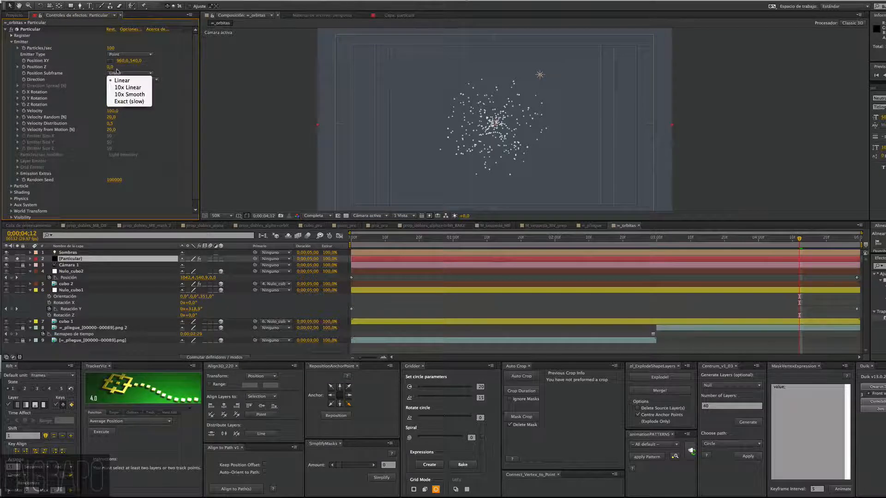
{"action": "left_click", "coordinate": [162, 60]}
{"action": "left_click", "coordinate": [131, 80]}
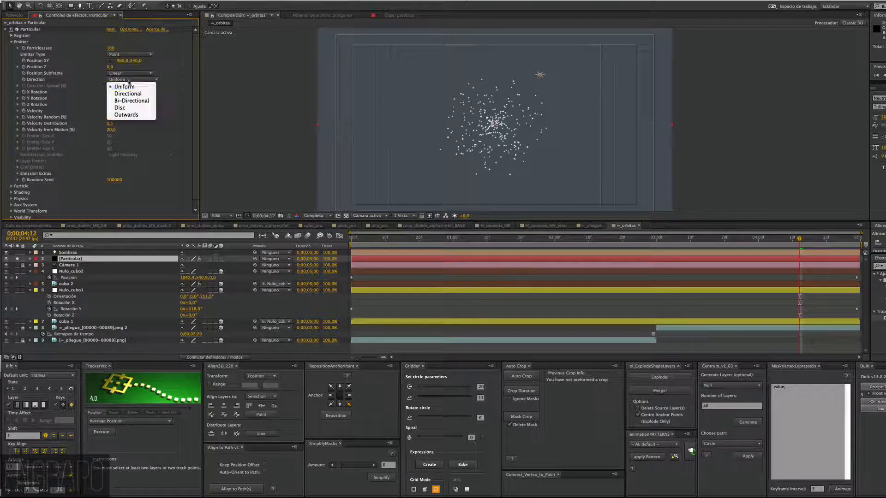
{"action": "left_click", "coordinate": [164, 107]}
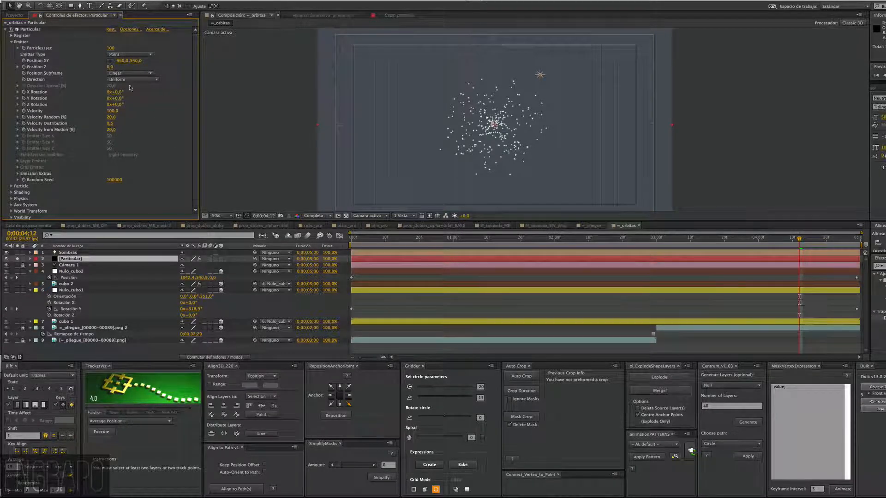
{"action": "scroll", "coordinate": [69, 137], "scroll_direction": "down", "scroll_amount": 1}
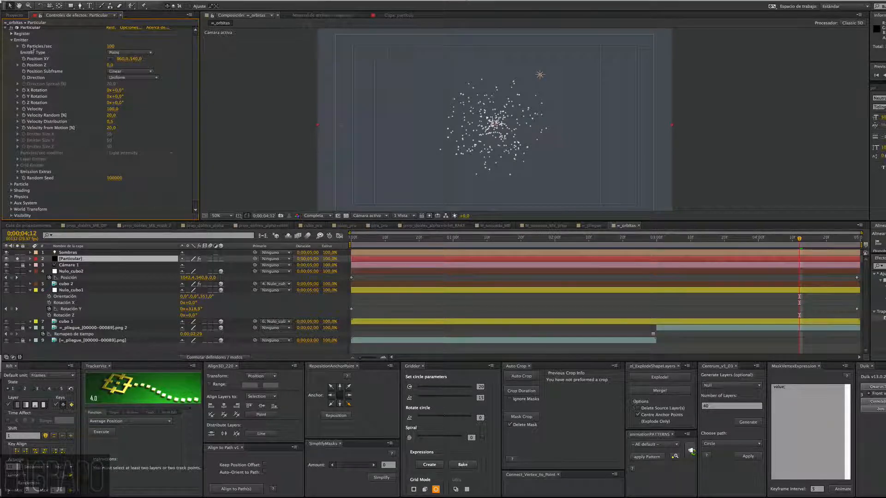
{"action": "left_click", "coordinate": [11, 40]}
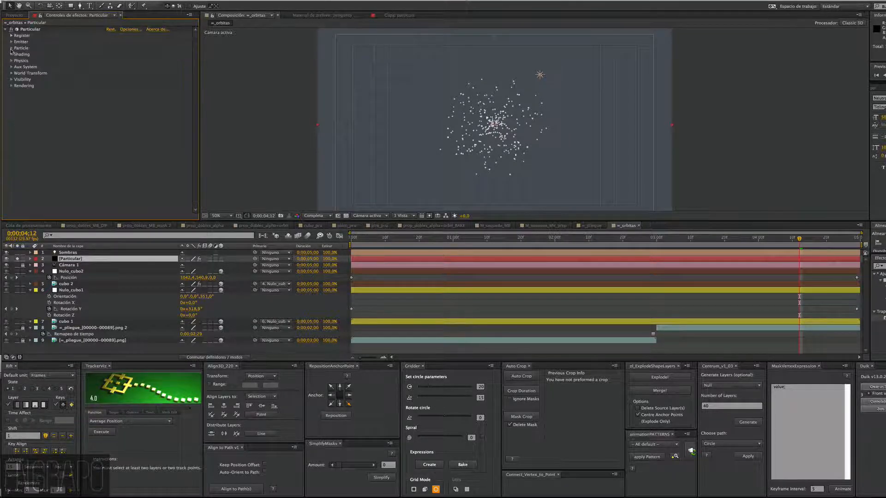
Set Life Random to 100% in Particular's Particle settings while viewing the particles up close.
{"action": "left_click", "coordinate": [12, 48]}
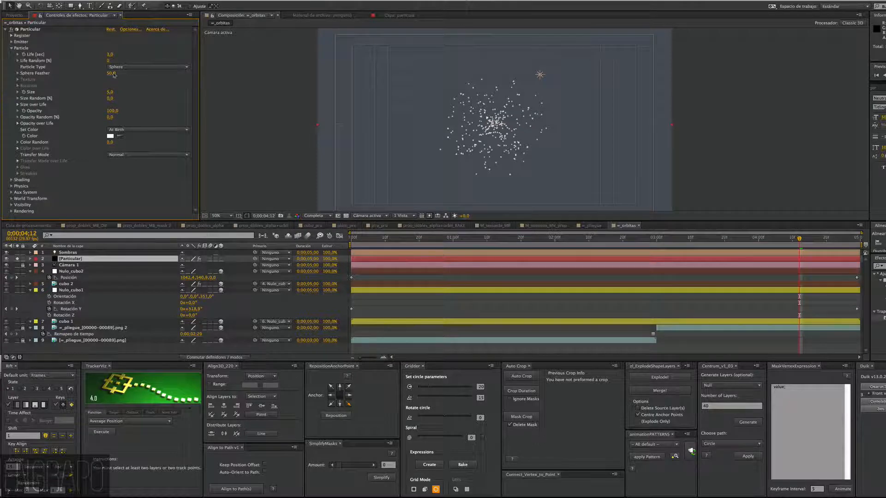
{"action": "key", "text": "z"}
{"action": "left_click", "coordinate": [489, 95]}
{"action": "left_click", "coordinate": [489, 95]}
{"action": "key", "text": "v"}
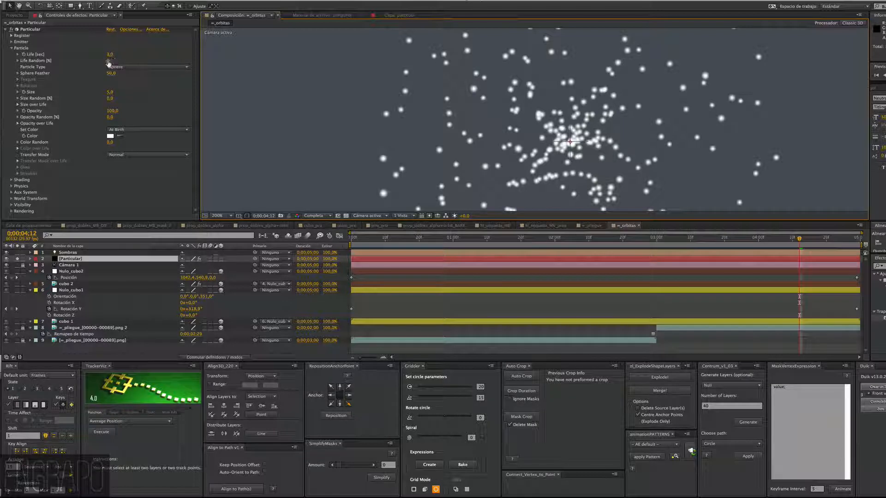
{"action": "left_click_drag", "start_coordinate": [108, 62], "coordinate": [165, 61]}
{"action": "key", "text": "super+z"}
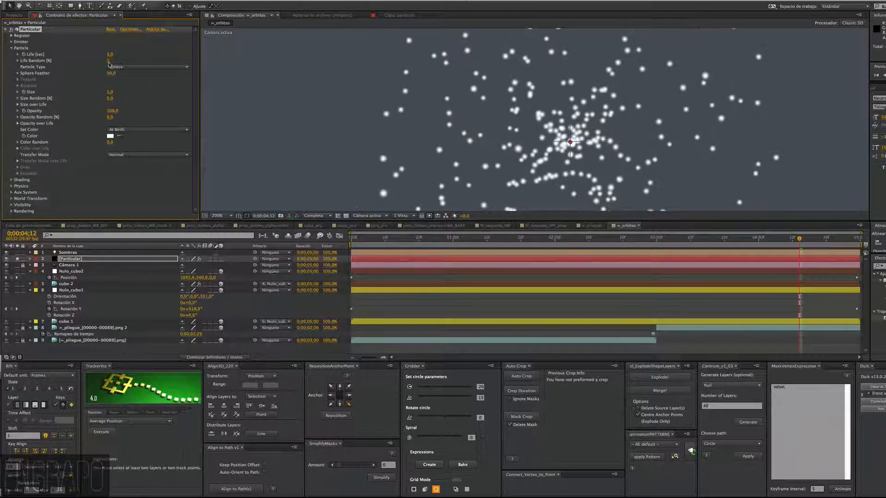
{"action": "left_click_drag", "start_coordinate": [109, 64], "coordinate": [127, 57]}
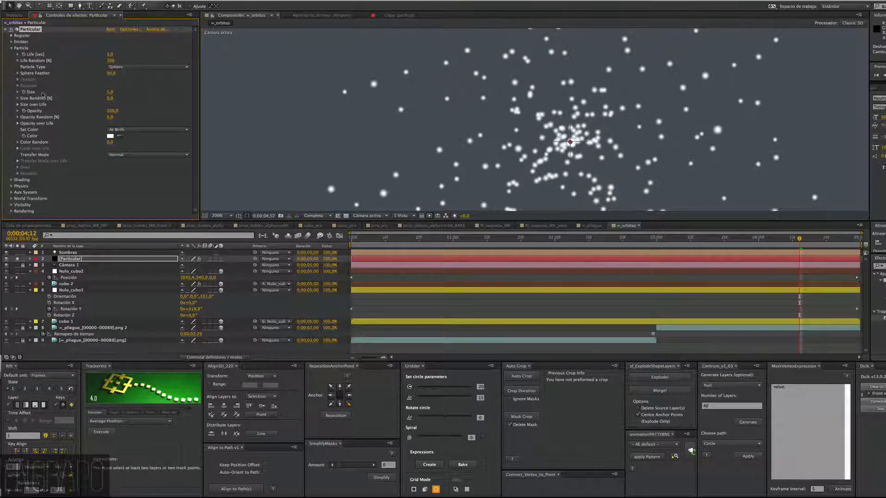
Try a different particle Size and undo the change.
{"action": "left_click_drag", "start_coordinate": [109, 91], "coordinate": [116, 93]}
{"action": "key", "text": "super+z"}
{"action": "left_click", "coordinate": [11, 48]}
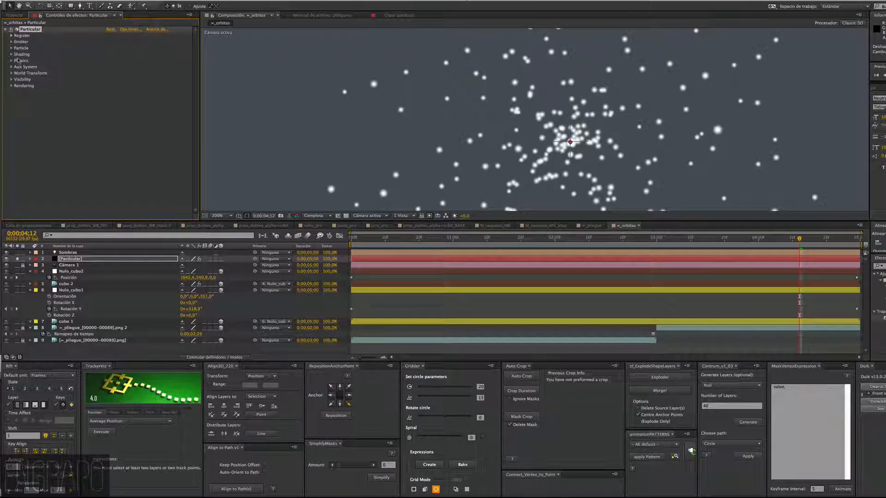
Examine Particular's Shading, Physics and Aux System settings, scrubbing the timeline to 0;00;03;05 to watch the particles move.
{"action": "left_click", "coordinate": [12, 55]}
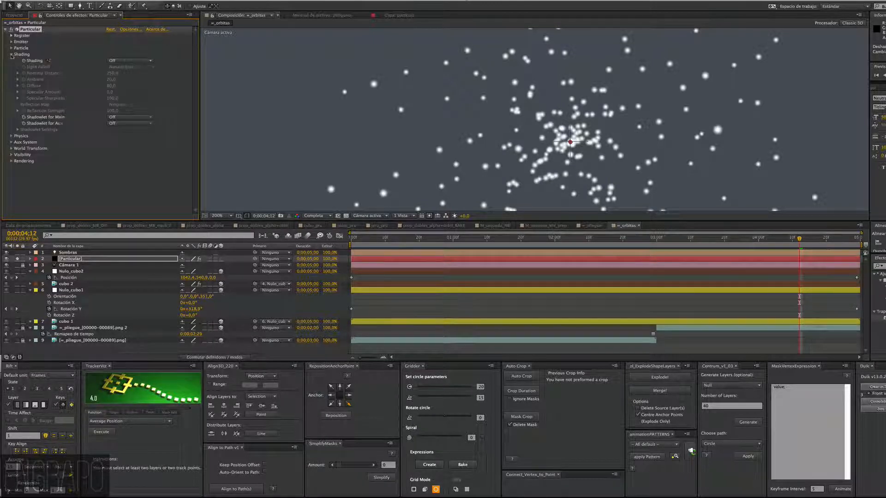
{"action": "left_click", "coordinate": [12, 54]}
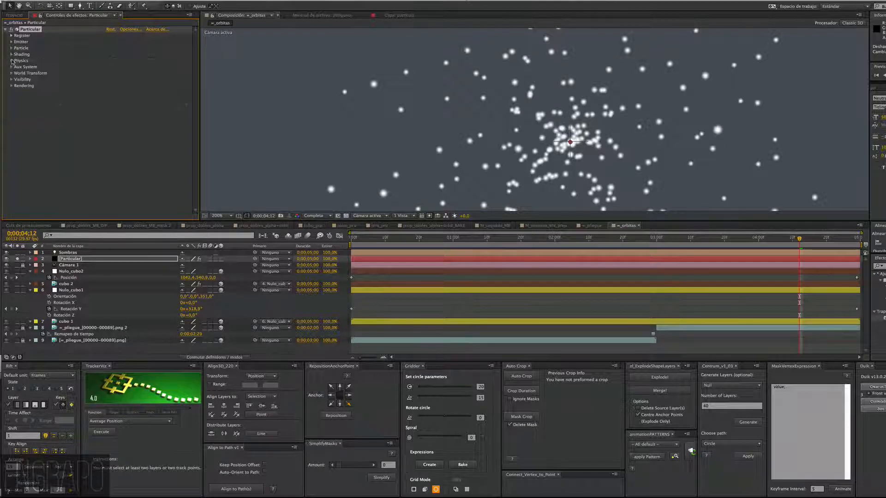
{"action": "left_click", "coordinate": [12, 61]}
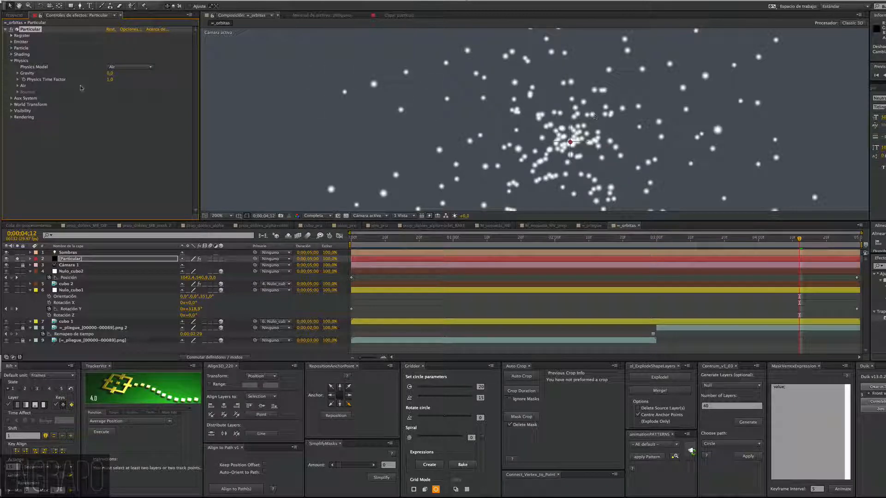
{"action": "left_click_drag", "start_coordinate": [467, 240], "coordinate": [674, 240]}
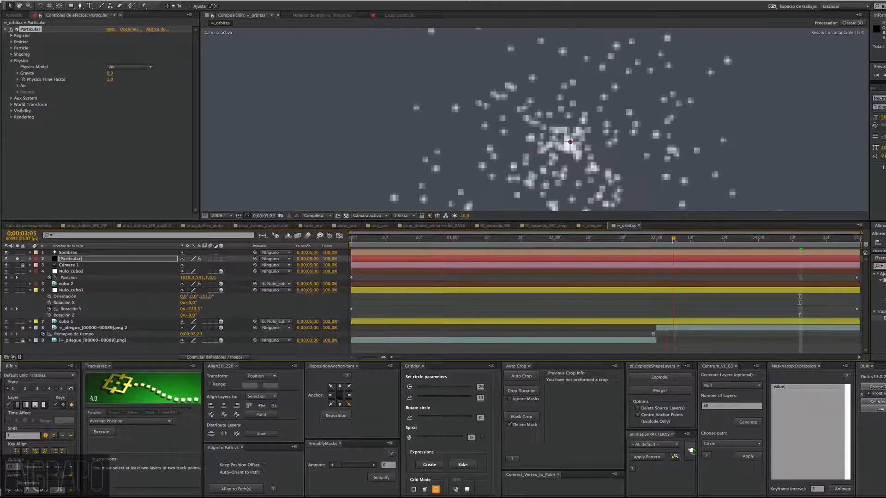
{"action": "left_click", "coordinate": [11, 60]}
{"action": "left_click", "coordinate": [11, 67]}
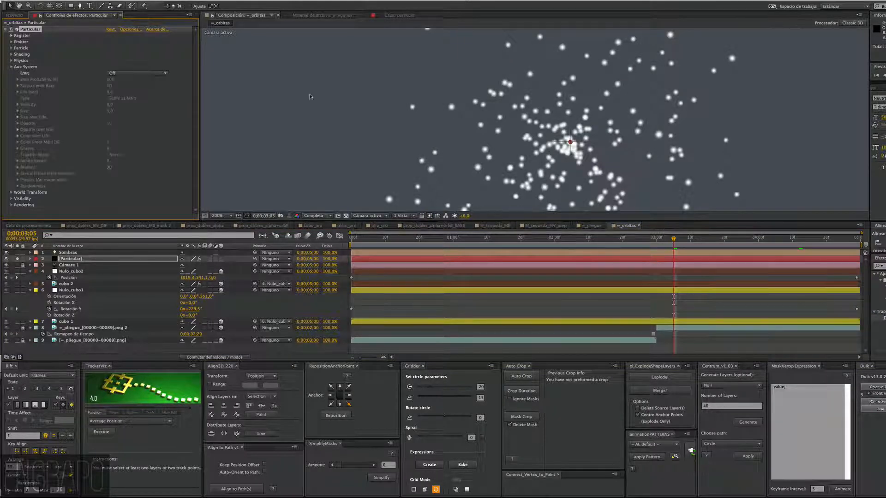
{"action": "left_click", "coordinate": [11, 67]}
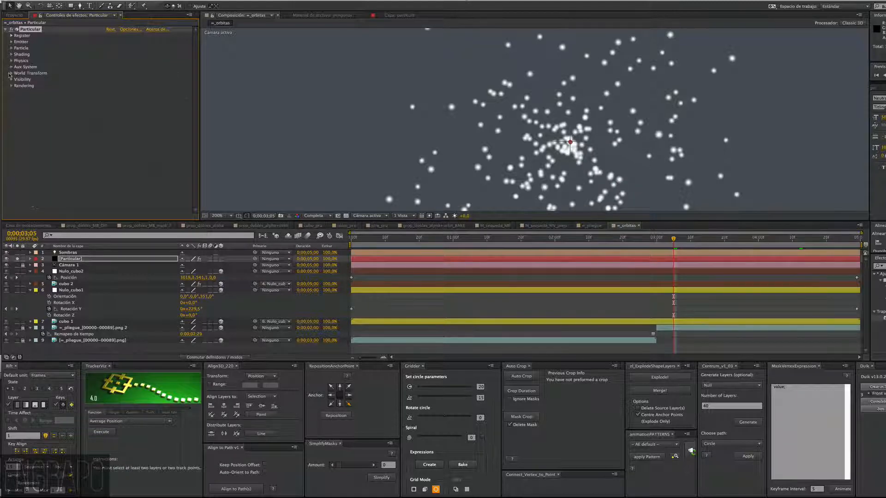
Examine Particular's World Transform and Visibility settings and view the particles at 0;00;03;02.
{"action": "left_click", "coordinate": [9, 75]}
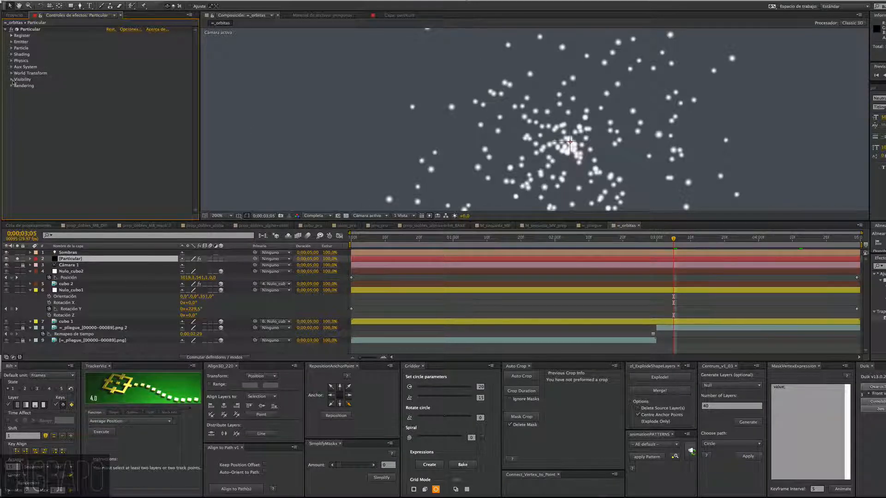
{"action": "left_click", "coordinate": [12, 80]}
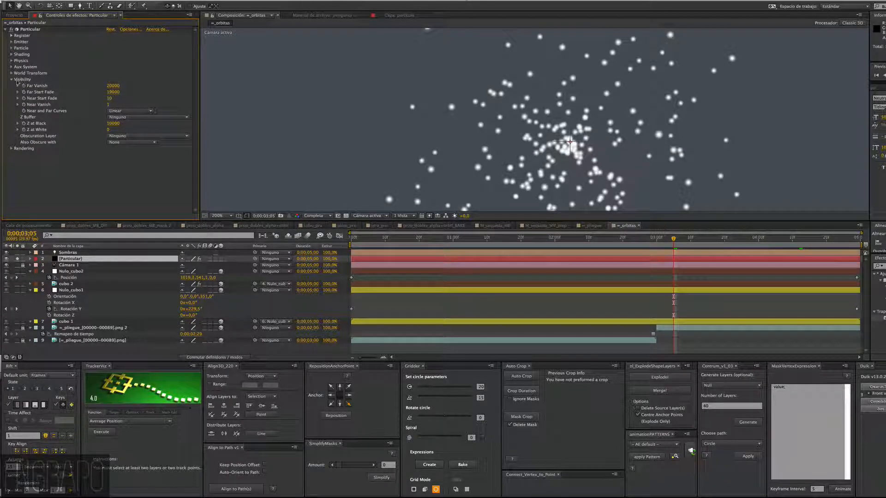
{"action": "left_click", "coordinate": [11, 80]}
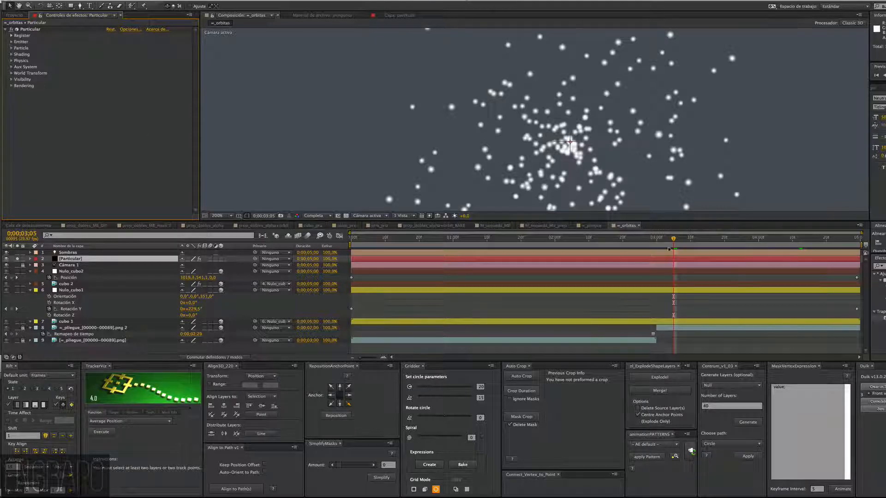
{"action": "key", "text": "Page_Up"}
{"action": "key", "text": "Page_Up"}
{"action": "key", "text": "Page_Up"}
{"action": "left_click", "coordinate": [586, 73], "text": "alt"}
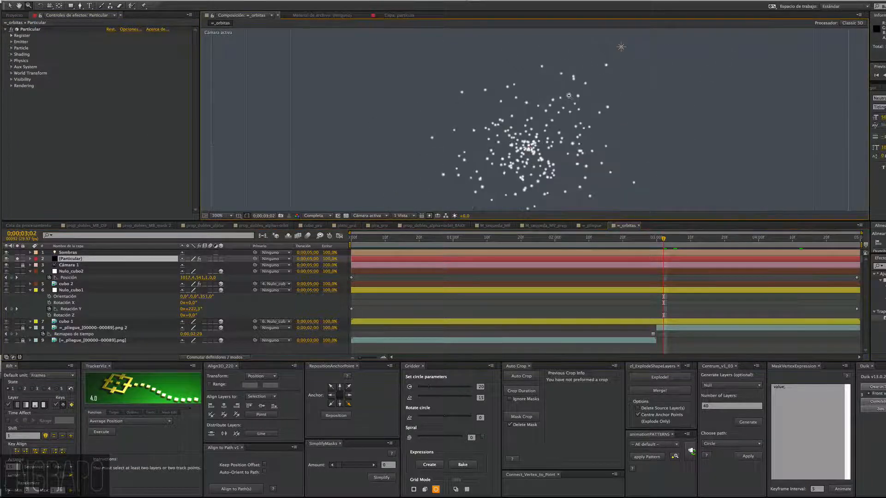
{"action": "key", "text": "v"}
{"action": "left_click", "coordinate": [53, 262]}
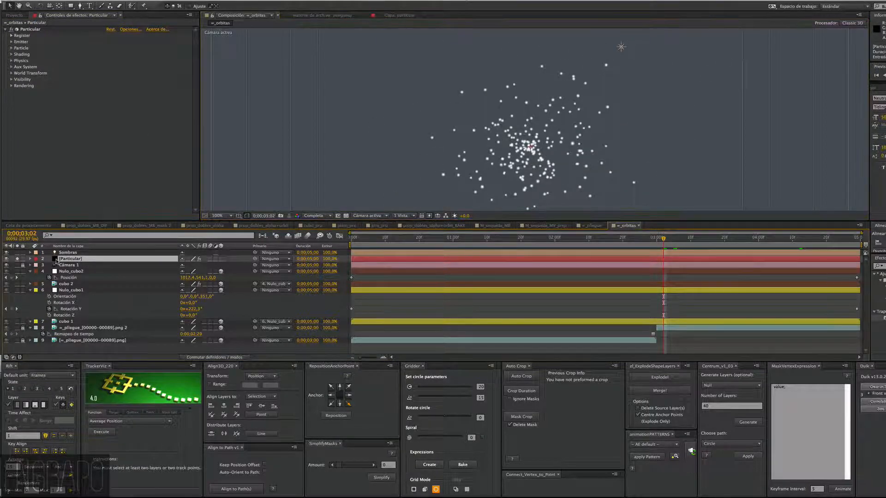
{"action": "left_click", "coordinate": [11, 42]}
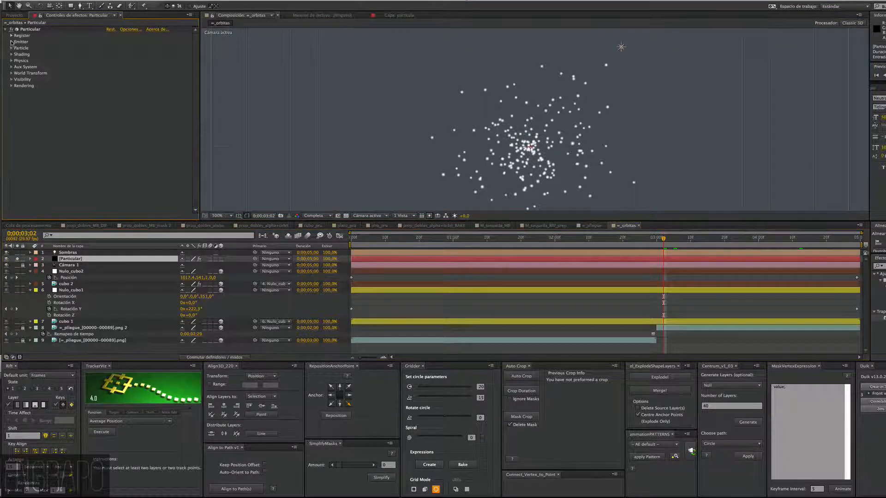
{"action": "left_click", "coordinate": [12, 42]}
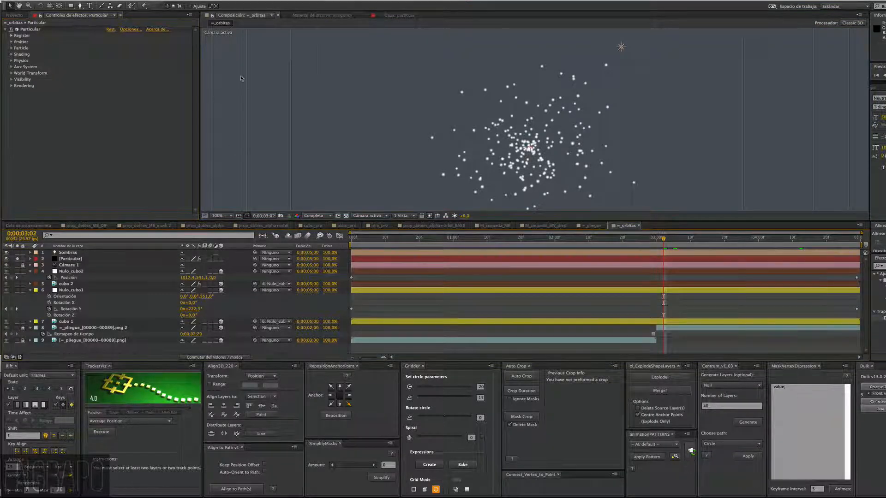
Create a point light named cubo1 with 0% intensity and shadow casting turned off.
{"action": "left_click", "coordinate": [158, 1]}
{"action": "mouse_move", "coordinate": [166, 1]}
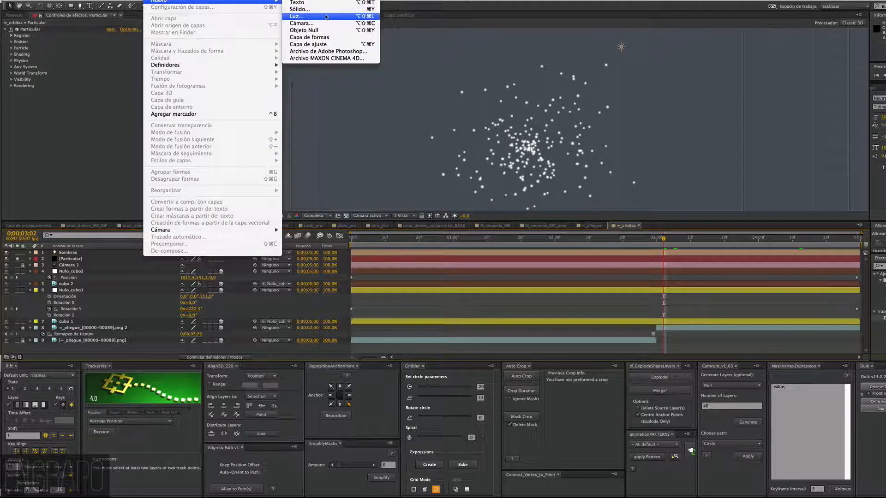
{"action": "left_click", "coordinate": [296, 17]}
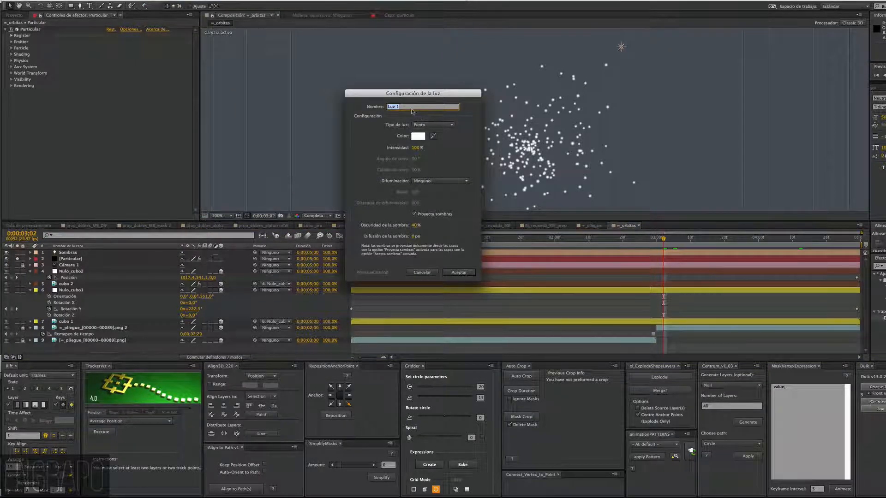
{"action": "left_click", "coordinate": [412, 109]}
{"action": "left_click_drag", "start_coordinate": [400, 97], "coordinate": [385, 43]}
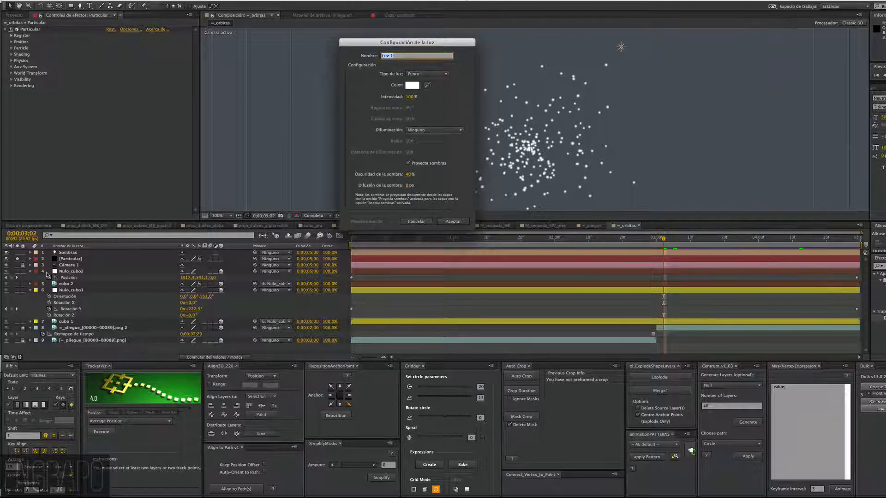
{"action": "type", "text": "cubo1"}
{"action": "key", "text": "BackSpace"}
{"action": "type", "text": "1"}
{"action": "left_click", "coordinate": [410, 96]}
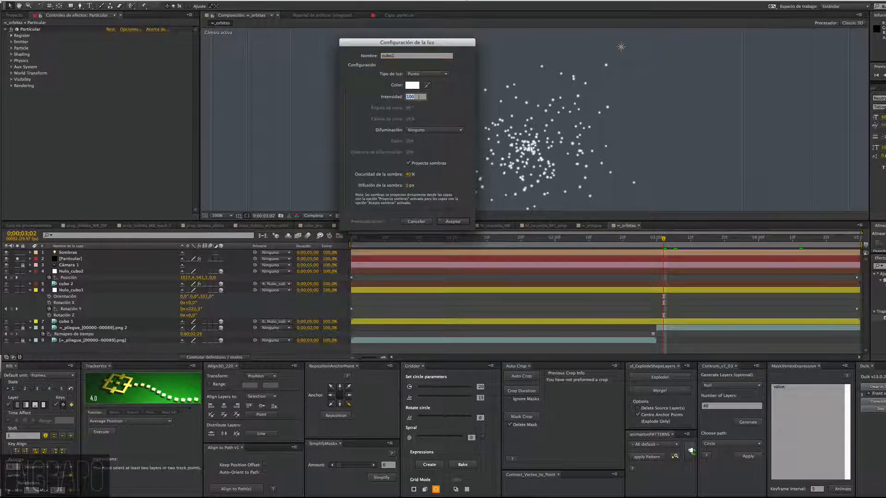
{"action": "type", "text": "0"}
{"action": "left_click", "coordinate": [408, 163]}
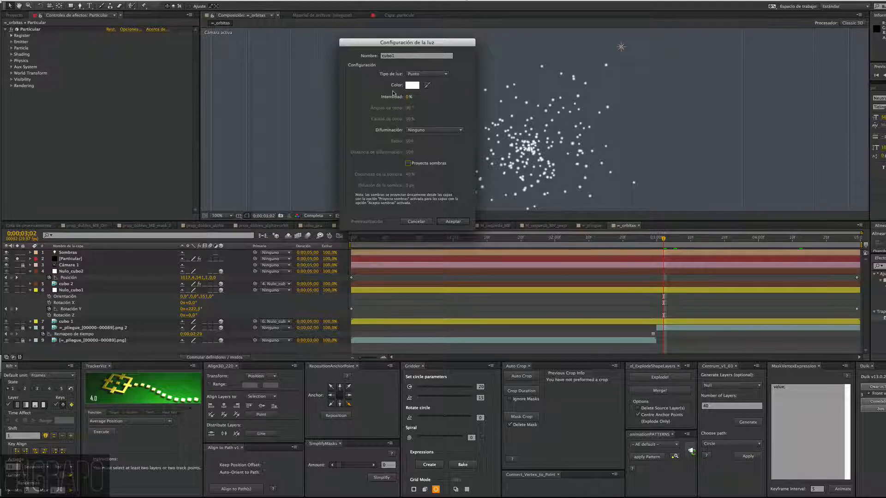
{"action": "left_click", "coordinate": [445, 223]}
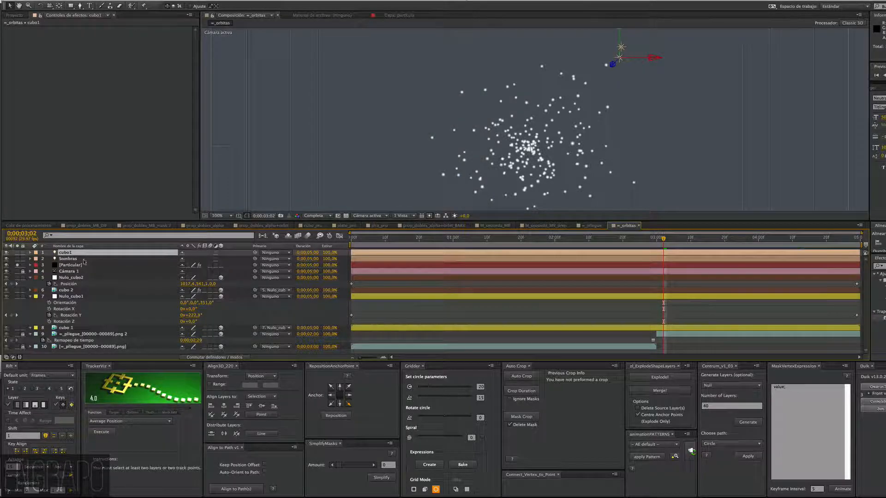
Place the cubo1 light layer directly above Nulo_cubo1 and give it the yellow label colour.
{"action": "left_click_drag", "start_coordinate": [66, 255], "coordinate": [104, 314]}
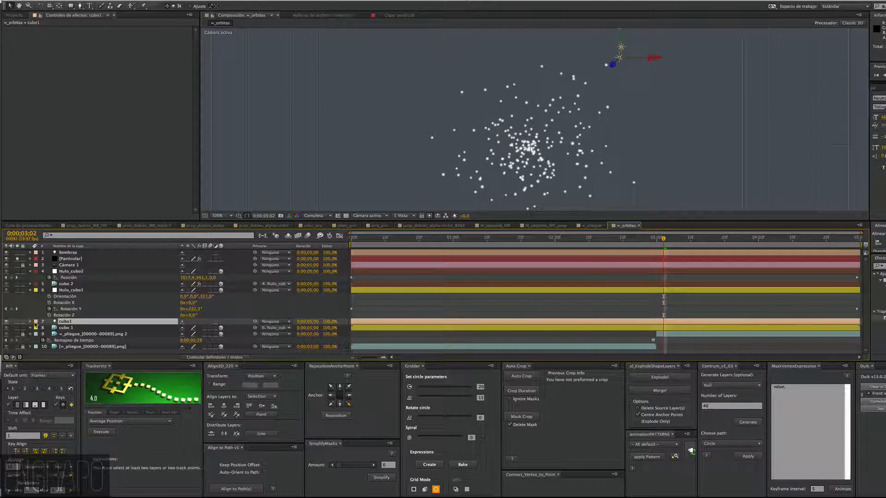
{"action": "left_click_drag", "start_coordinate": [54, 321], "coordinate": [65, 288]}
{"action": "left_click", "coordinate": [36, 290]}
{"action": "left_click", "coordinate": [55, 324]}
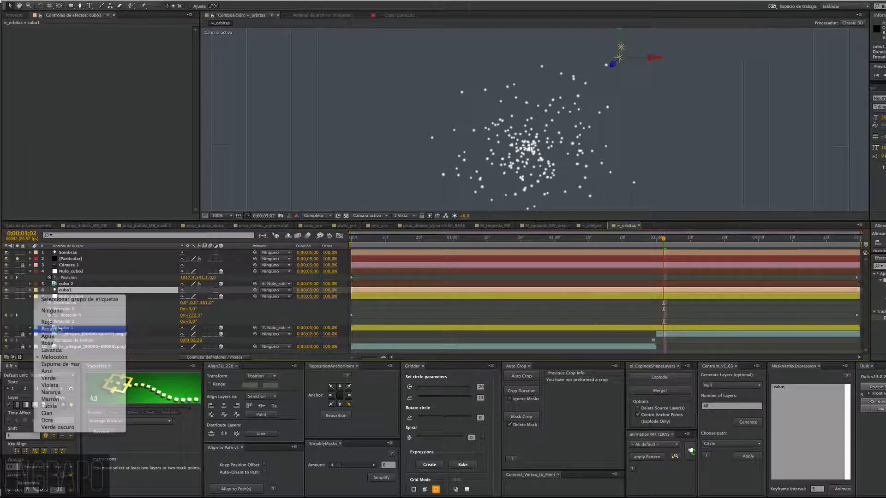
Set the current time to 0;00;02;24 and rename the Particular layer as Particular_cubo1.
{"action": "left_click", "coordinate": [426, 312]}
{"action": "left_click_drag", "start_coordinate": [664, 239], "coordinate": [635, 239]}
{"action": "left_click", "coordinate": [65, 297]}
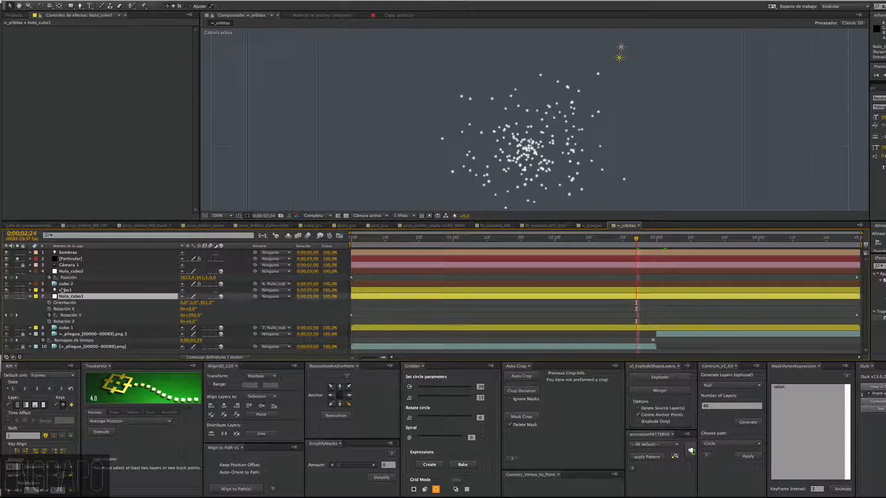
{"action": "left_click", "coordinate": [69, 260]}
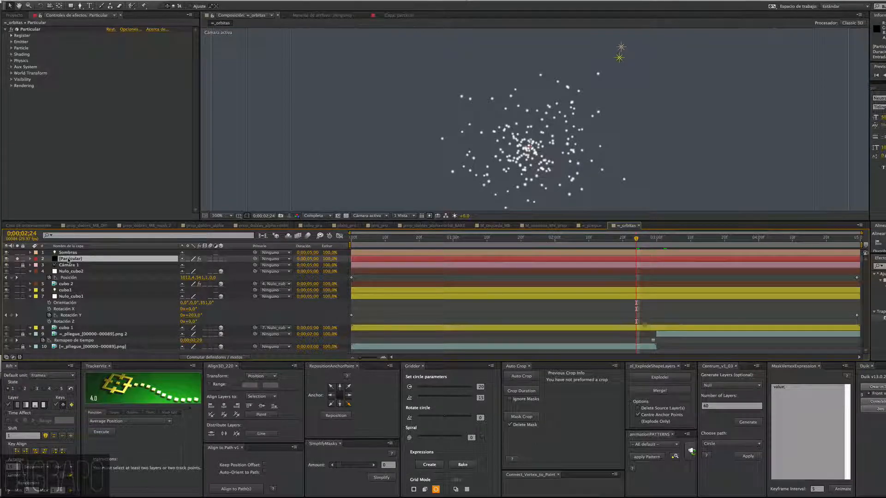
{"action": "key", "text": "Return"}
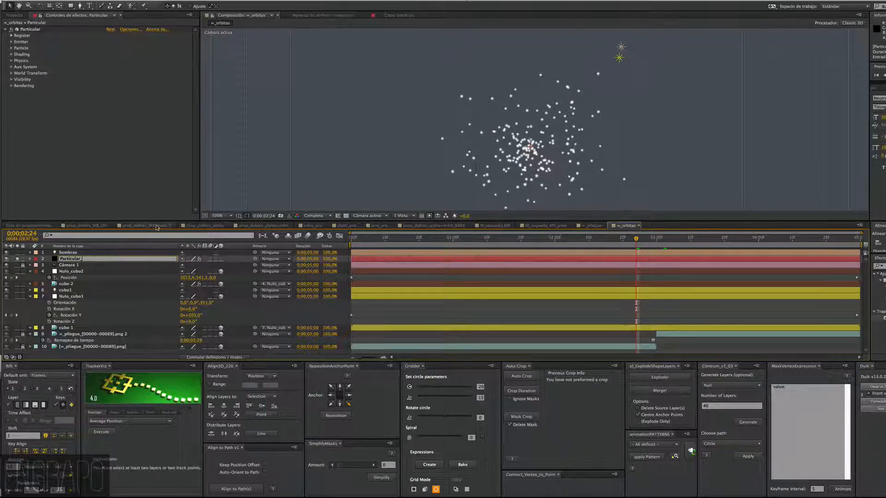
{"action": "type", "text": "_cubo1"}
{"action": "key", "text": "Return"}
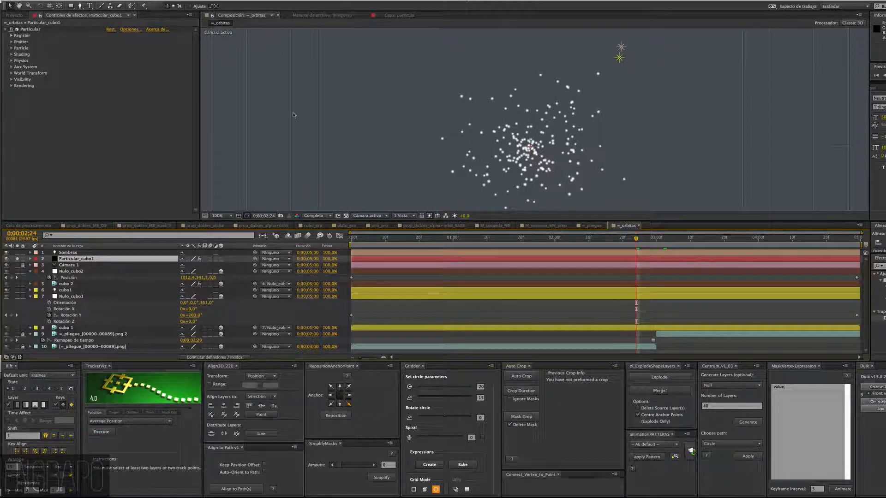
Place the Particular_cubo1 layer directly above Nulo_cubo1 and give it the yellow label colour.
{"action": "left_click_drag", "start_coordinate": [85, 260], "coordinate": [90, 297]}
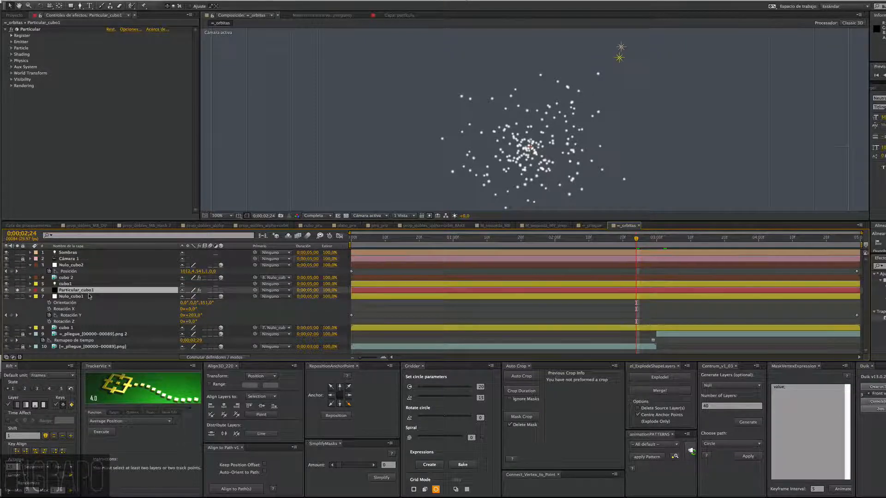
{"action": "left_click", "coordinate": [37, 290]}
{"action": "left_click", "coordinate": [58, 328]}
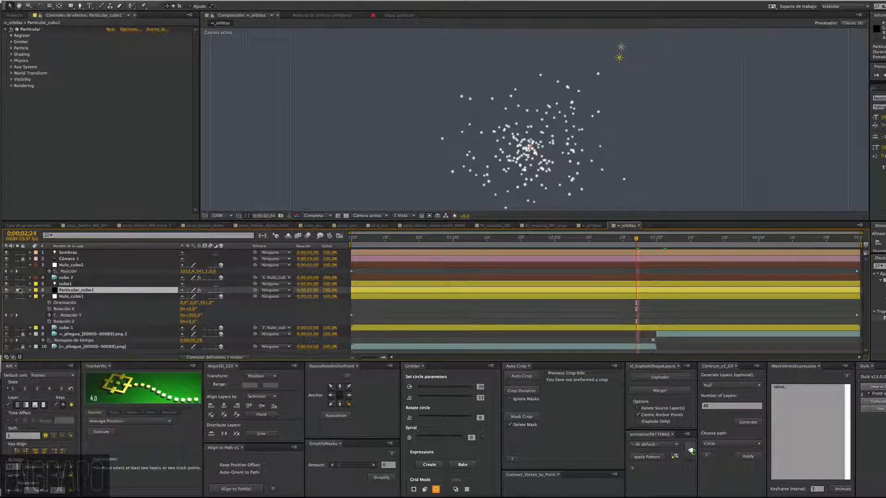
Turn off solo on the Particular_cubo1 layer so that all layers are shown in the composition.
{"action": "left_click", "coordinate": [17, 290]}
{"action": "key", "text": "z"}
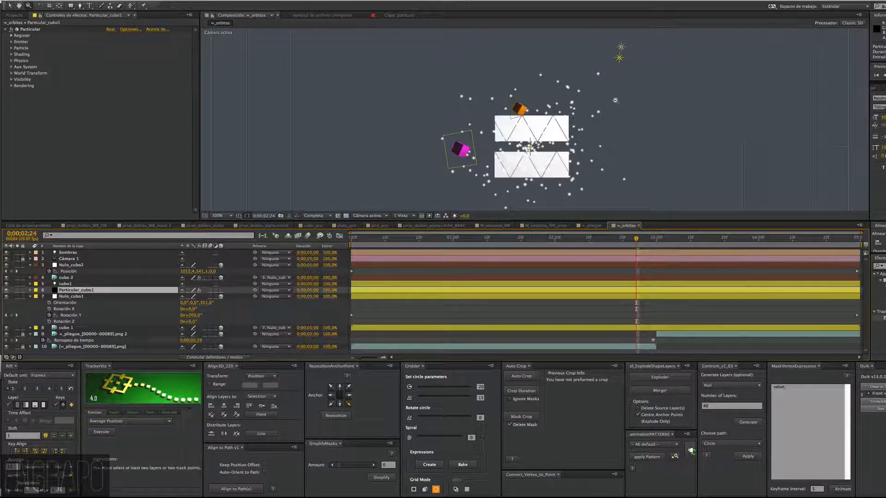
{"action": "left_click", "coordinate": [615, 101], "text": "alt"}
{"action": "key", "text": "v"}
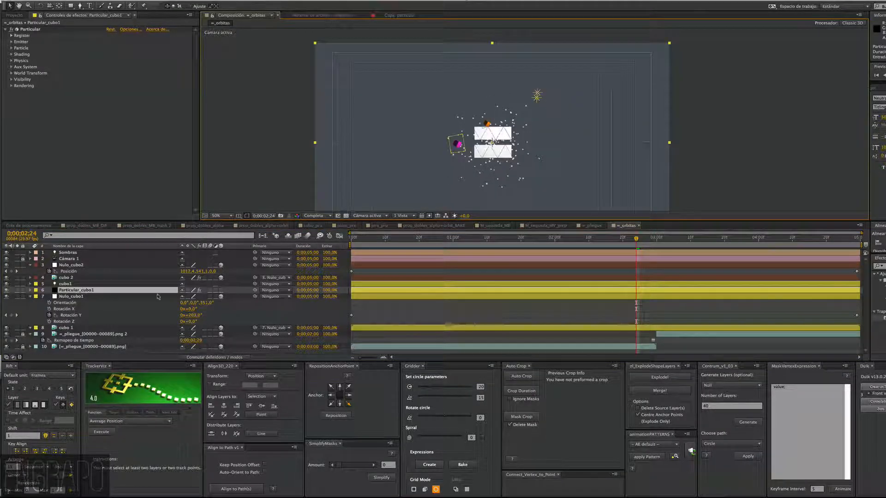
Set Particular's Emitter Type to Light(s) on Particular_cubo1 and dismiss the notice about emitter light names.
{"action": "left_click", "coordinate": [12, 42]}
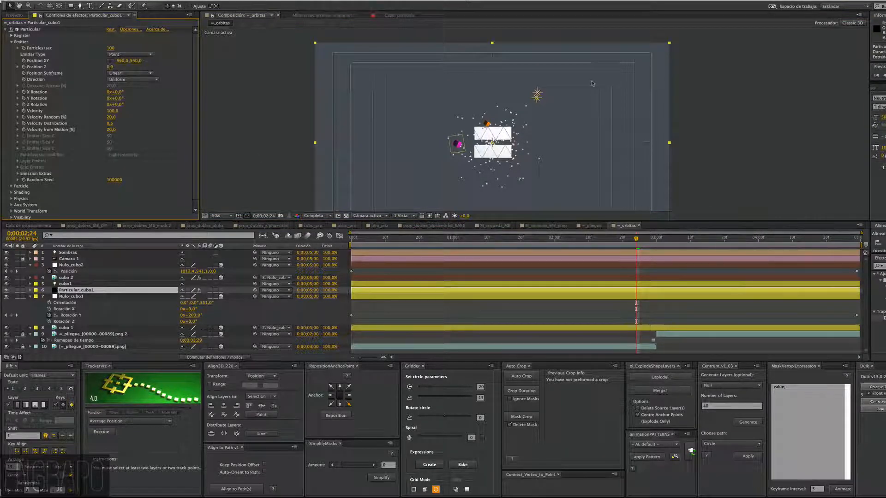
{"action": "left_click", "coordinate": [119, 55]}
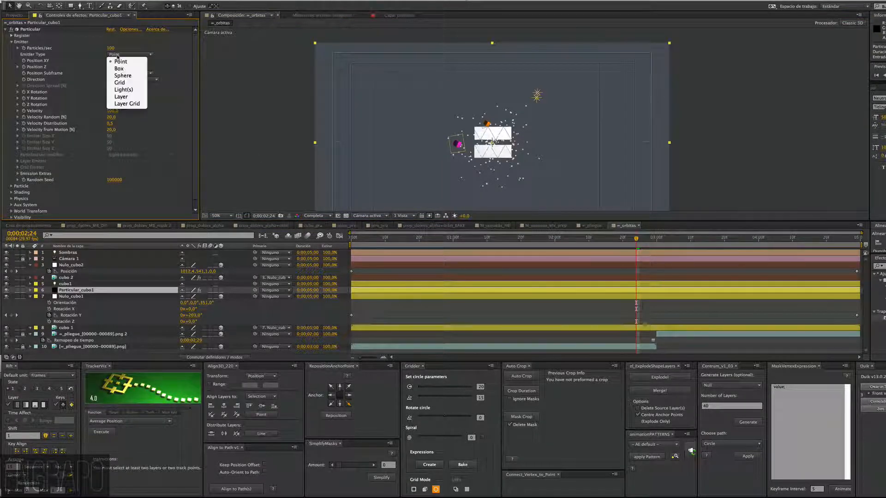
{"action": "left_click", "coordinate": [134, 90]}
{"action": "left_click_drag", "start_coordinate": [415, 220], "coordinate": [274, 73]}
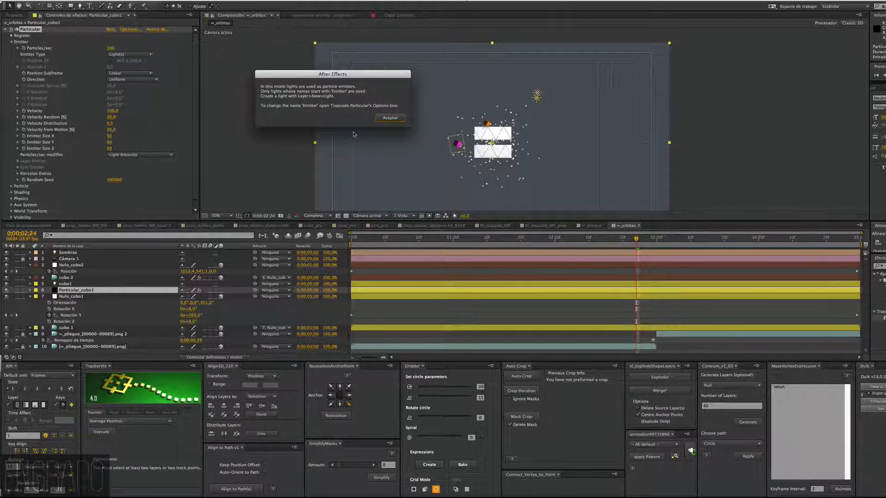
{"action": "left_click", "coordinate": [390, 118]}
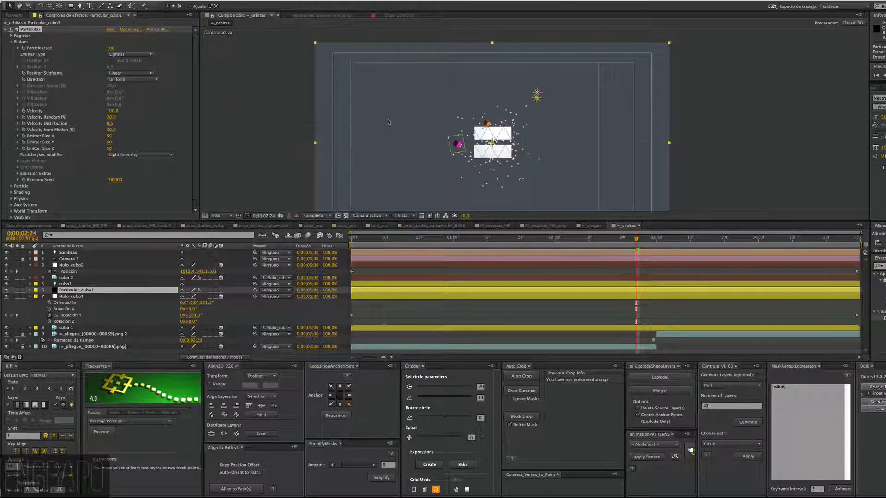
Set the Light Emitter name prefix to cubo1 in Particular's options.
{"action": "left_click", "coordinate": [131, 30]}
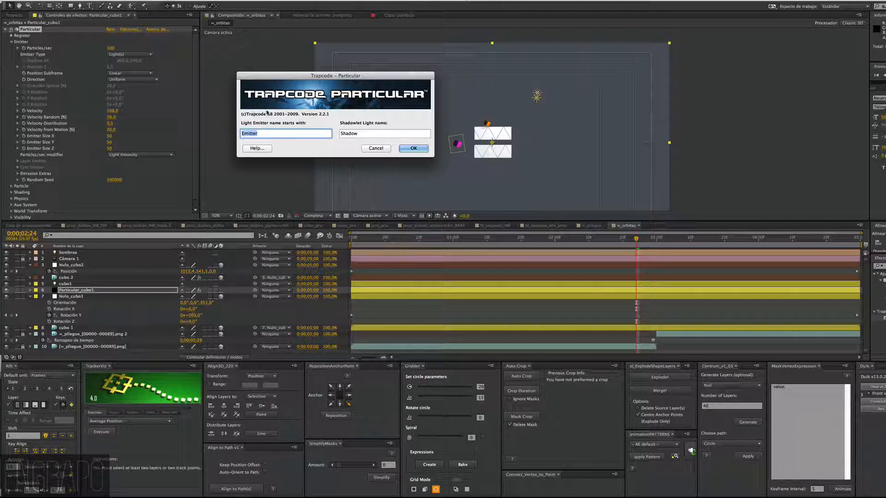
{"action": "type", "text": "cubo1"}
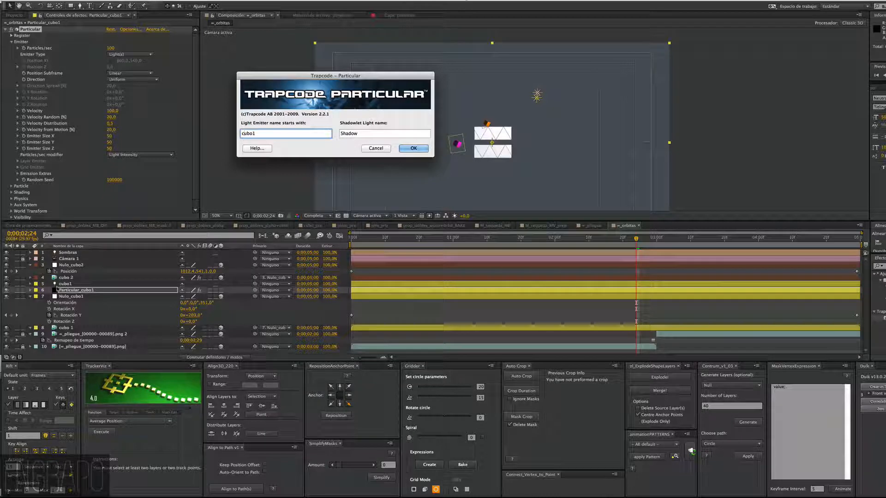
{"action": "left_click_drag", "start_coordinate": [263, 133], "coordinate": [231, 133]}
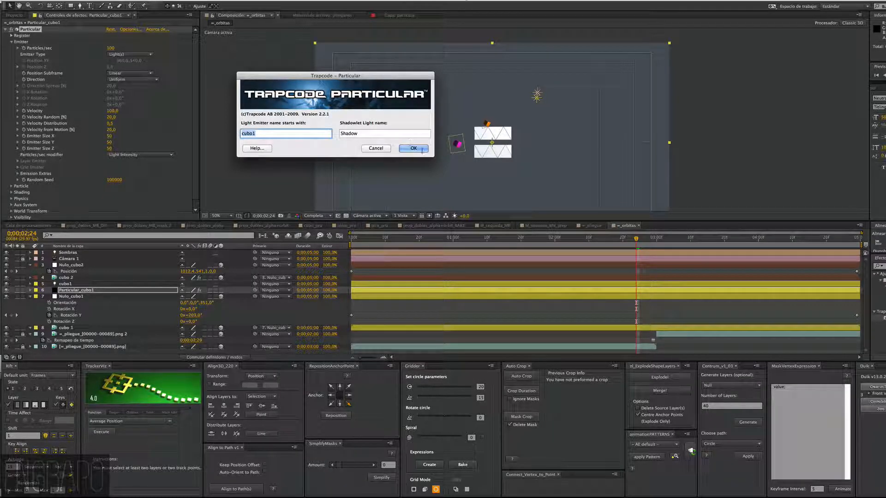
{"action": "left_click", "coordinate": [413, 149]}
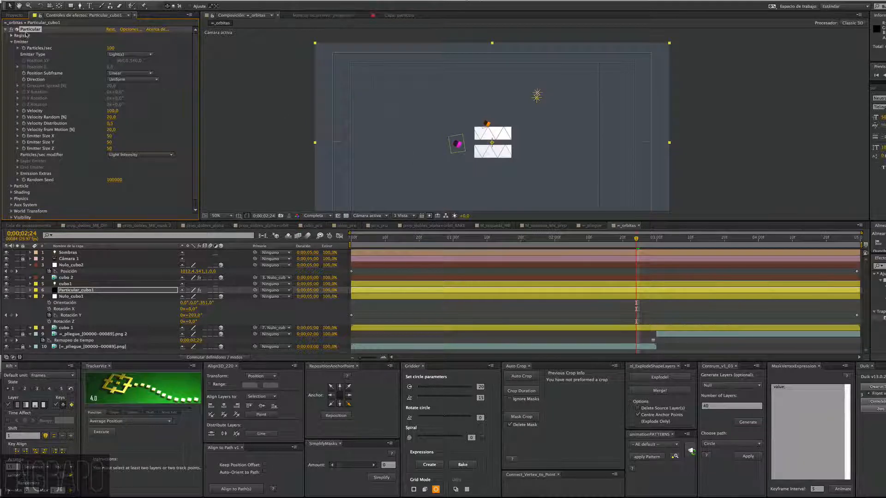
Examine Particular_cubo1's emission over time, its Particles/sec modifier options, and the intensity setting of the cubo1 light.
{"action": "left_click", "coordinate": [80, 296]}
{"action": "left_click", "coordinate": [80, 291]}
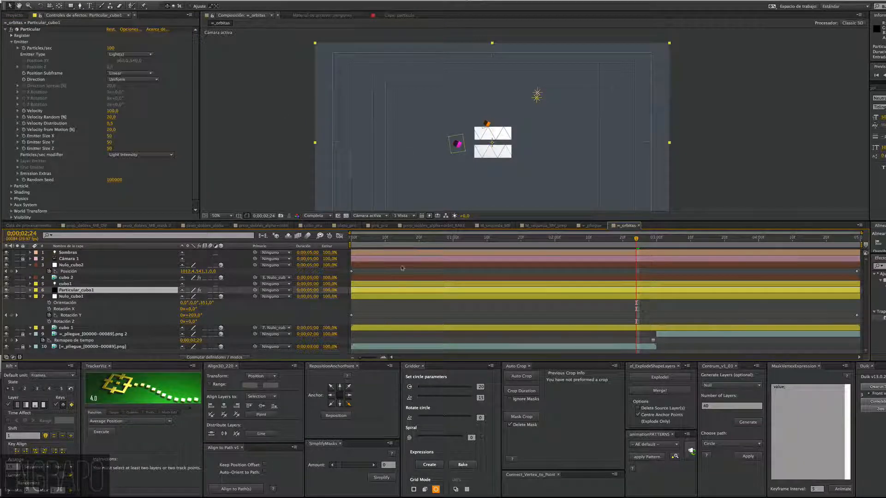
{"action": "left_click_drag", "start_coordinate": [390, 238], "coordinate": [559, 238]}
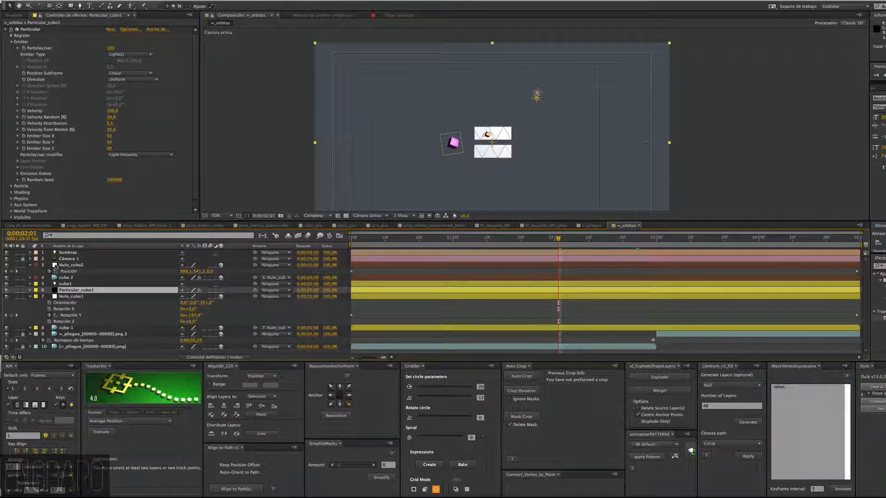
{"action": "left_click", "coordinate": [70, 296]}
{"action": "left_click", "coordinate": [70, 291]}
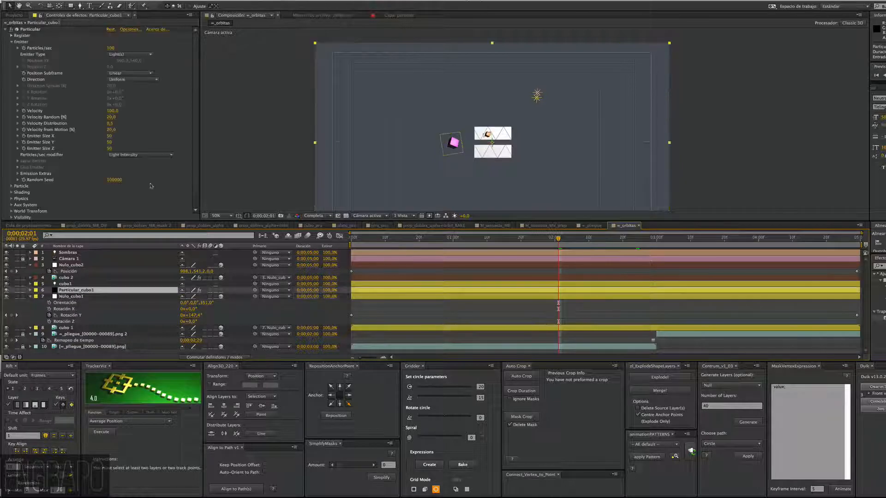
{"action": "scroll", "coordinate": [193, 115], "scroll_direction": "down", "scroll_amount": 1}
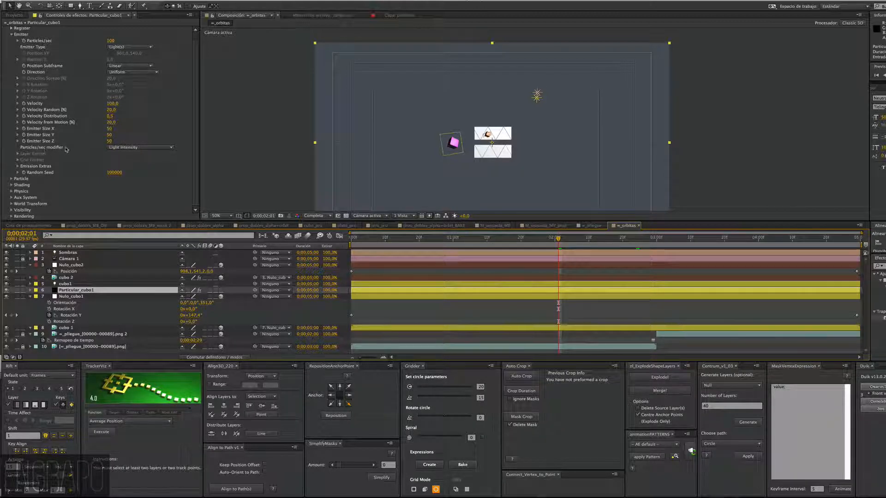
{"action": "left_click", "coordinate": [123, 147]}
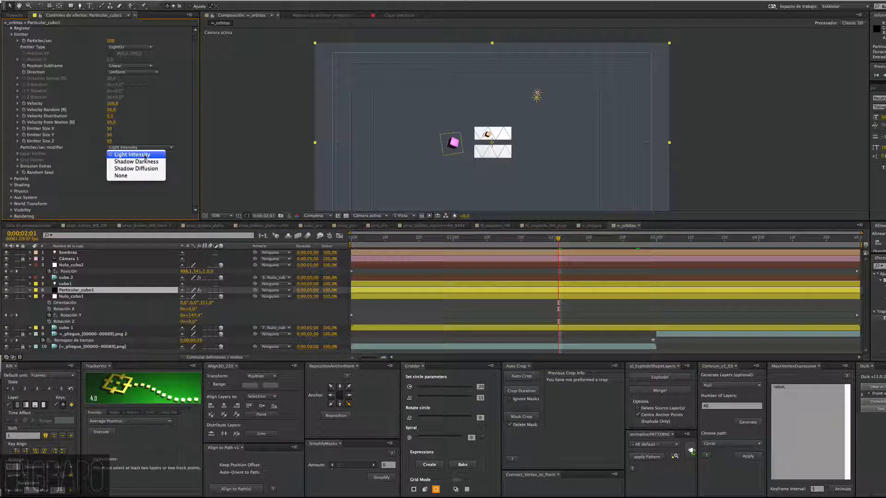
{"action": "left_click", "coordinate": [144, 155]}
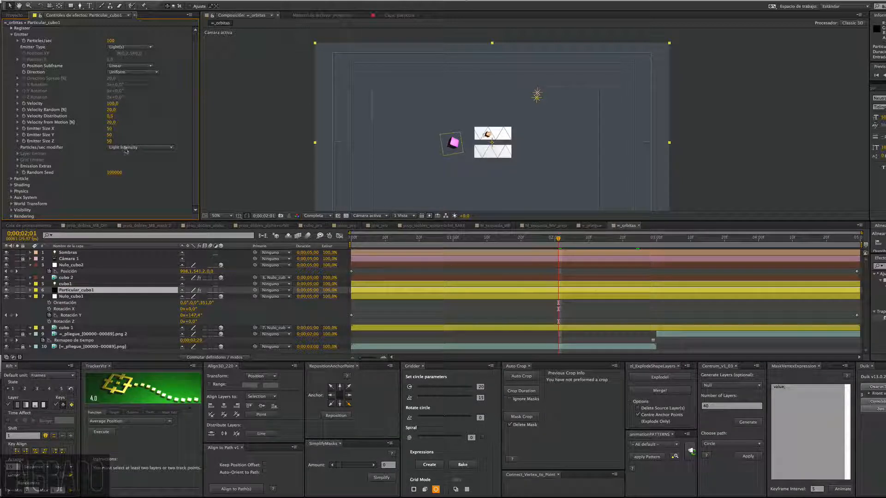
{"action": "double_click", "coordinate": [65, 283]}
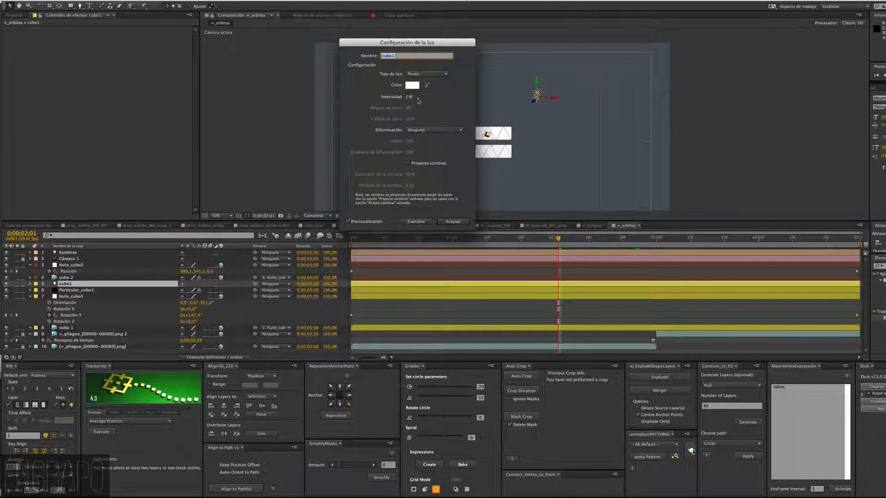
{"action": "left_click", "coordinate": [416, 222]}
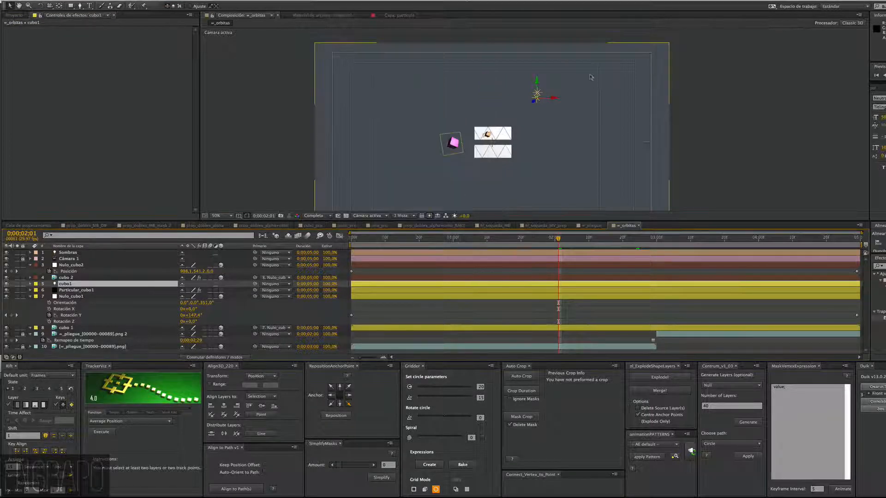
Set Particular's Particles/sec modifier to None on Particular_cubo1 and scrub through the composition to check the emission.
{"action": "left_click", "coordinate": [71, 289]}
{"action": "left_click", "coordinate": [126, 155]}
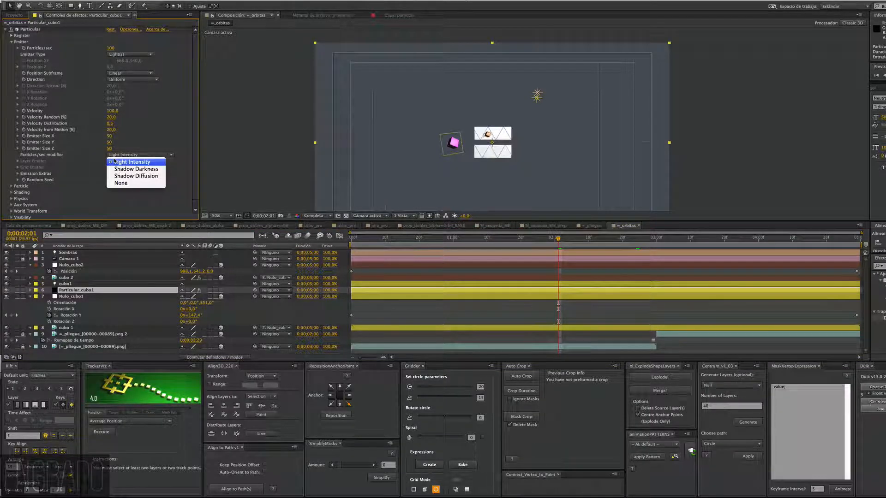
{"action": "left_click", "coordinate": [121, 183]}
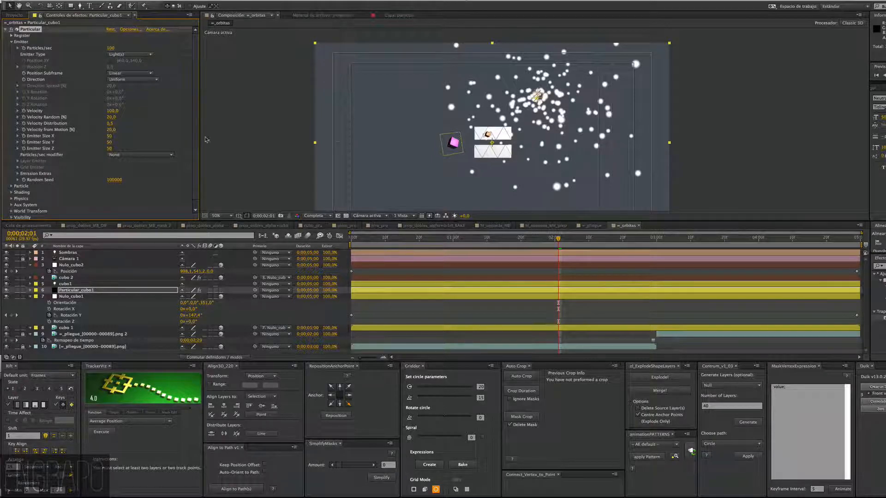
{"action": "left_click_drag", "start_coordinate": [356, 237], "coordinate": [718, 228]}
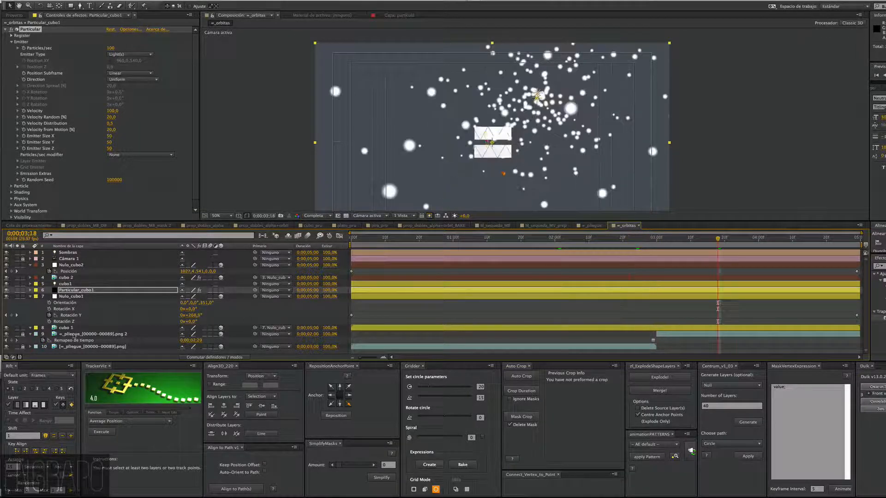
Add the expression wiggle(5,150) to the cubo1 light's position and preview the animation.
{"action": "left_click", "coordinate": [61, 283]}
{"action": "key", "text": "p"}
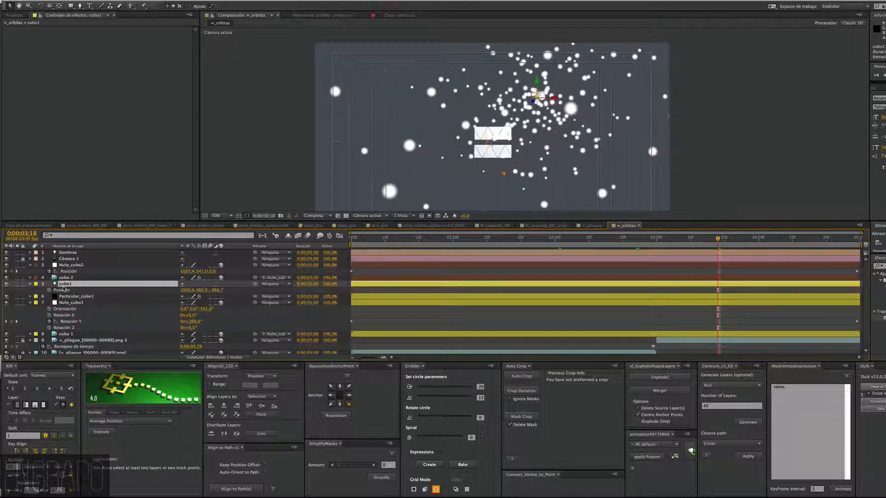
{"action": "left_click", "coordinate": [49, 291], "text": "alt"}
{"action": "type", "text": "wiggle("}
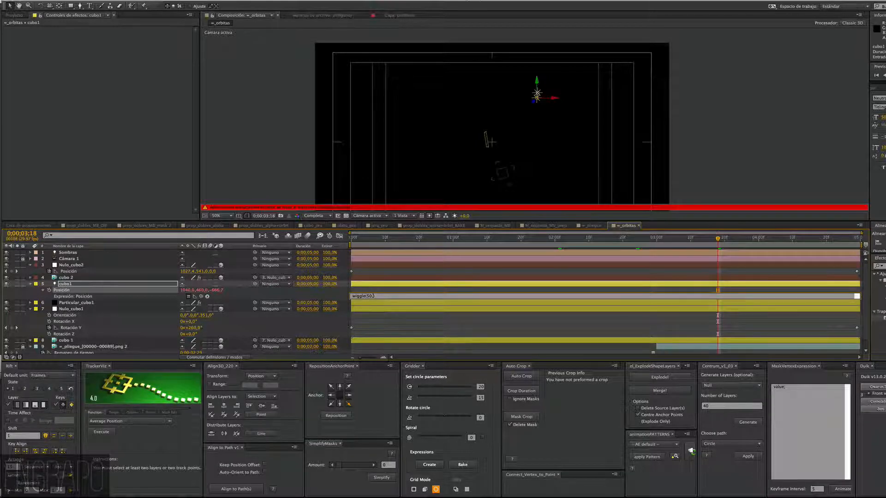
{"action": "type", "text": "5"}
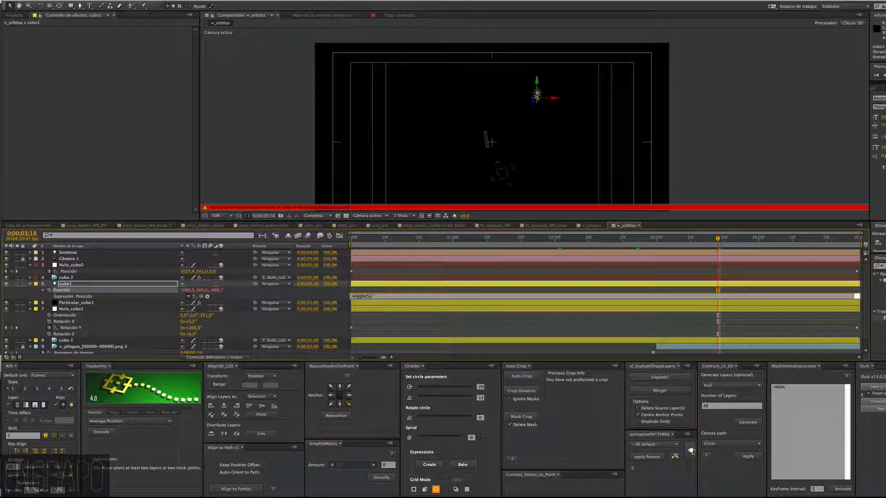
{"action": "type", "text": ","}
{"action": "type", "text": "150"}
{"action": "key", "text": "KP_Enter"}
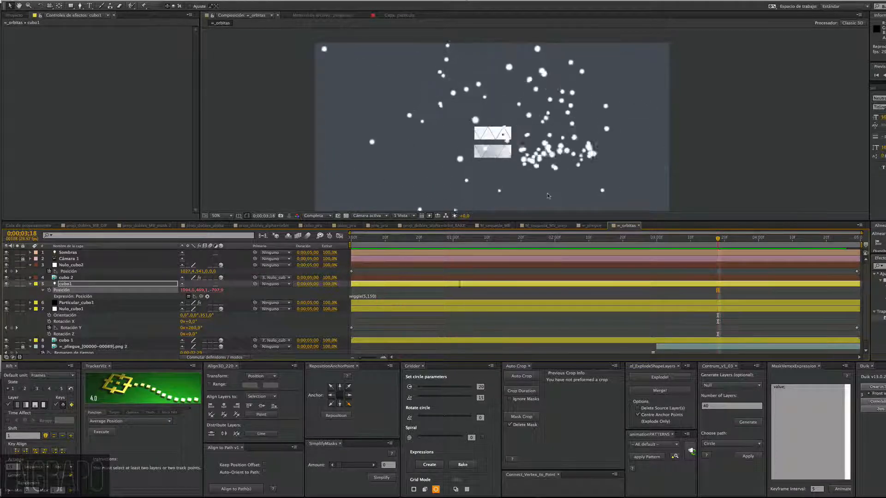
{"action": "key", "text": "space"}
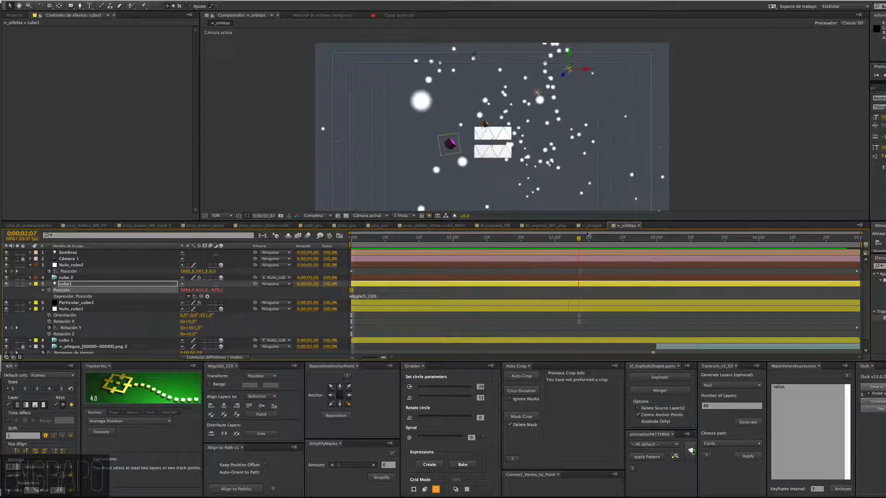
Remove the wiggle expression from the cubo1 light's position.
{"action": "left_click", "coordinate": [406, 297]}
{"action": "key", "text": "BackSpace"}
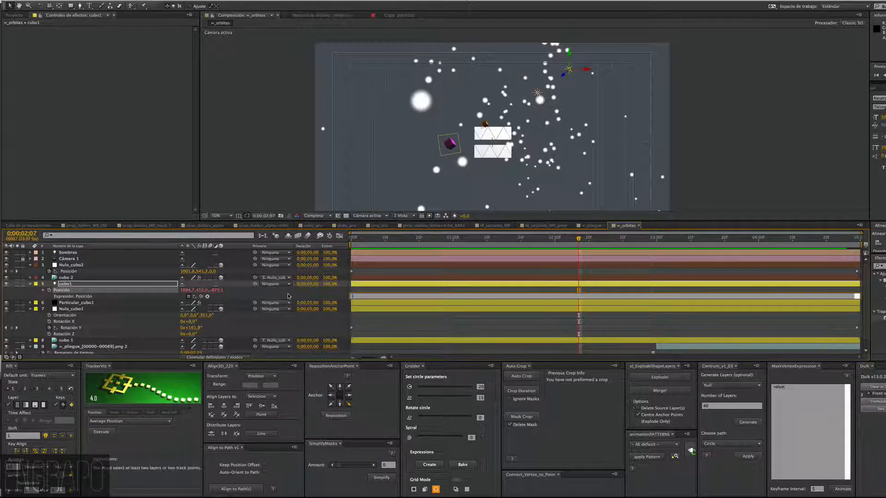
{"action": "key", "text": "KP_Enter"}
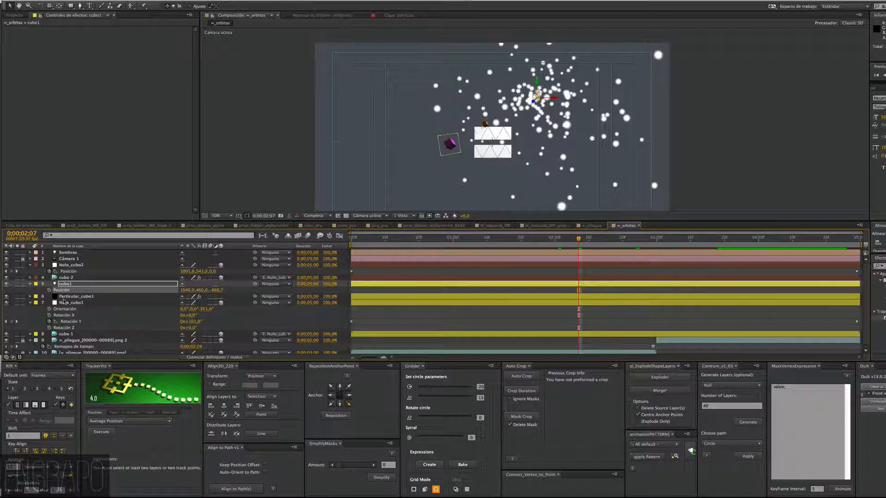
Move the cubo1 light layer below Nulo_cubo1, directly above the cubo 1 layer.
{"action": "left_click", "coordinate": [65, 302]}
{"action": "left_click", "coordinate": [59, 284]}
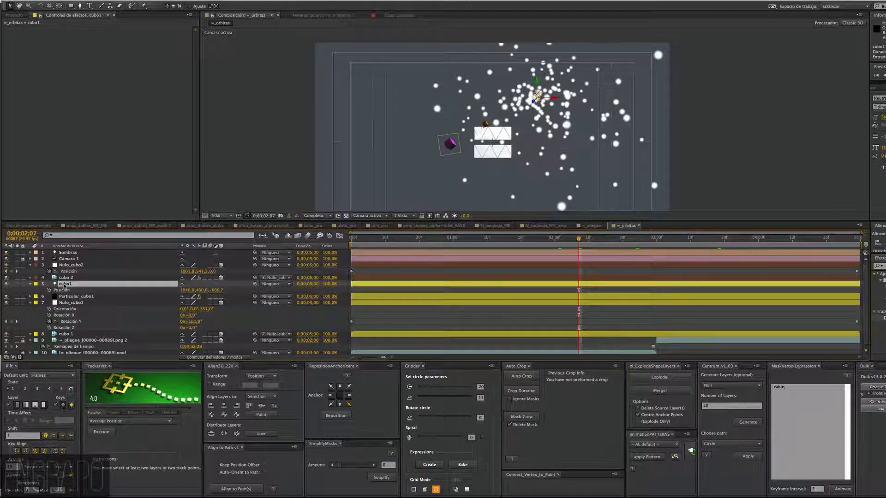
{"action": "left_click", "coordinate": [66, 334]}
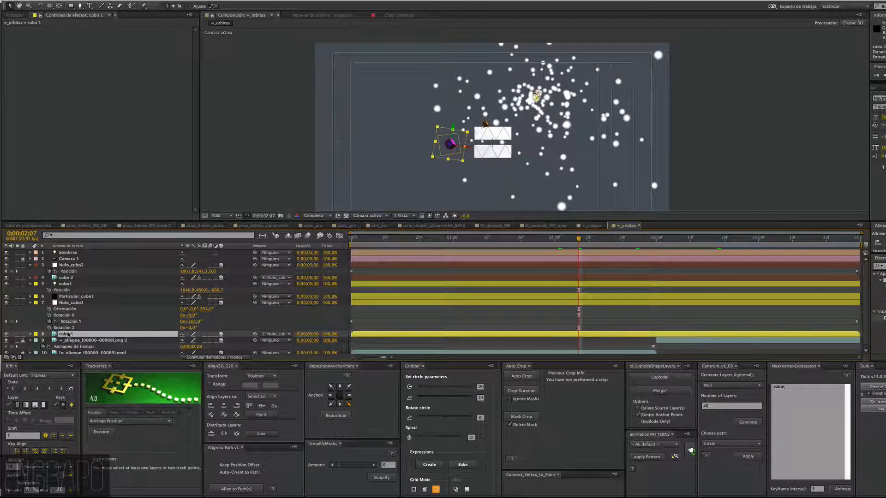
{"action": "left_click", "coordinate": [63, 284]}
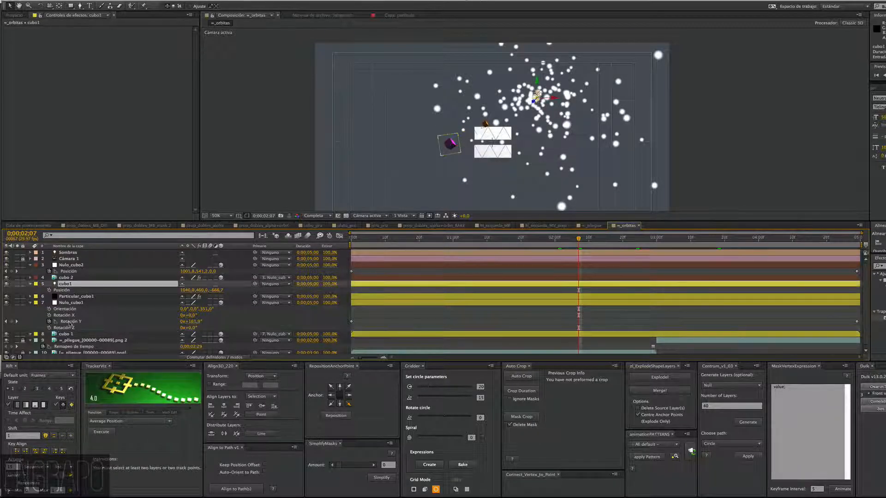
{"action": "left_click_drag", "start_coordinate": [67, 285], "coordinate": [77, 327]}
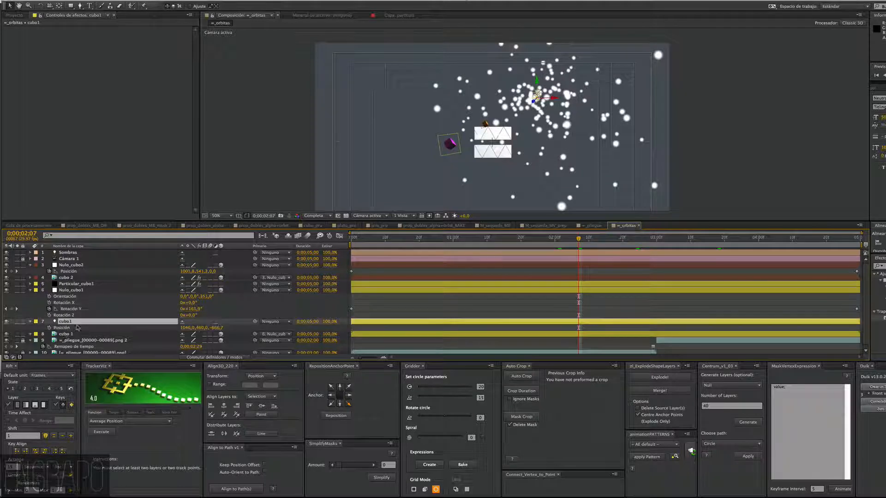
Examine the cubo 1 layer, its parent Nulo_cubo1, and the transform properties available on the cubo1 light.
{"action": "left_click", "coordinate": [67, 334]}
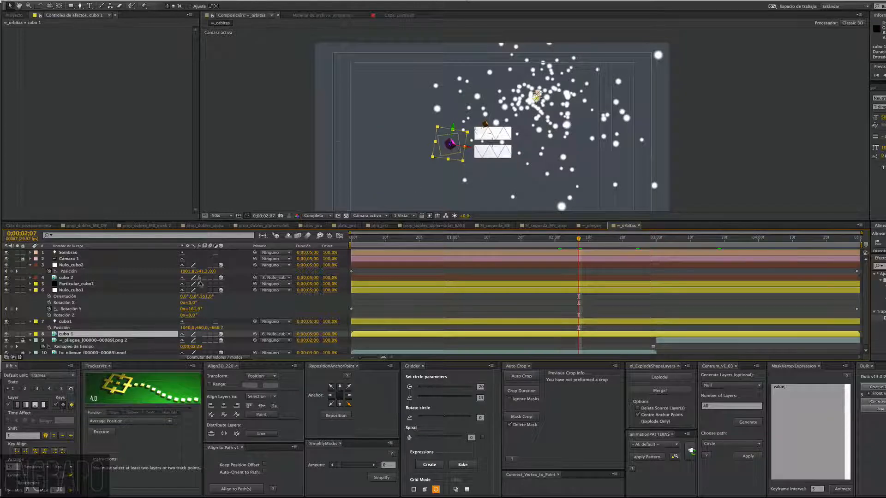
{"action": "left_click", "coordinate": [70, 290]}
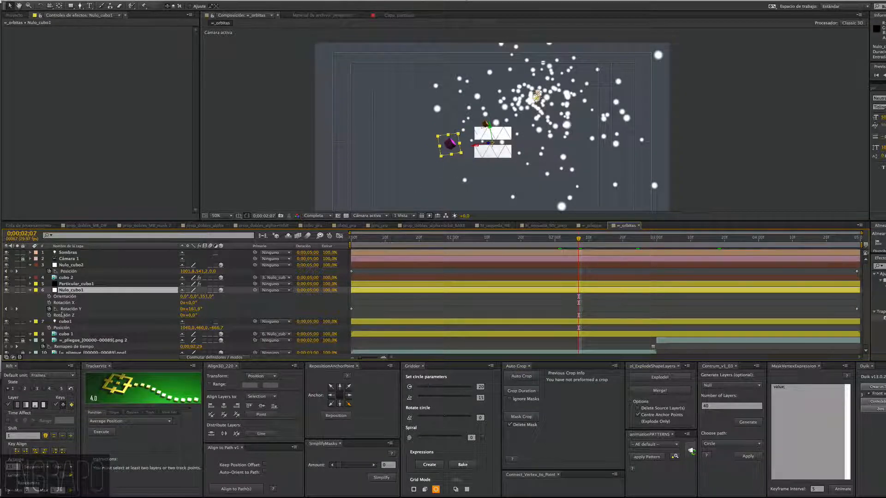
{"action": "left_click", "coordinate": [65, 321]}
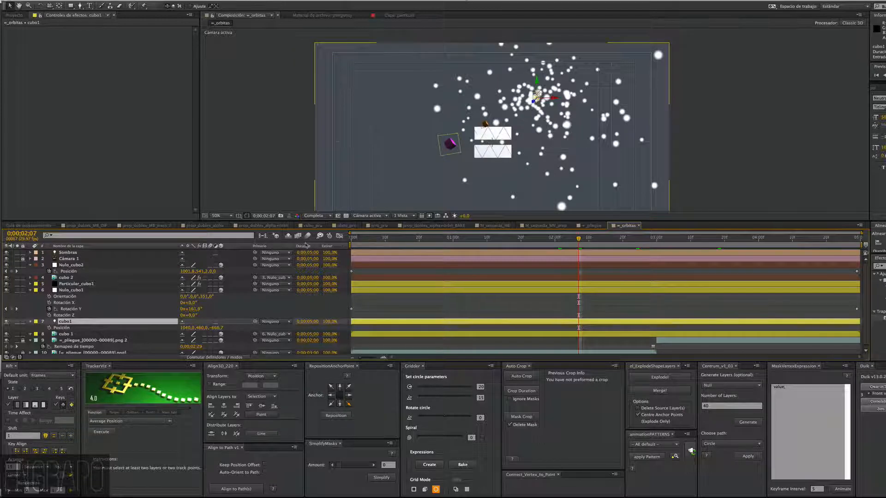
{"action": "left_click", "coordinate": [30, 322]}
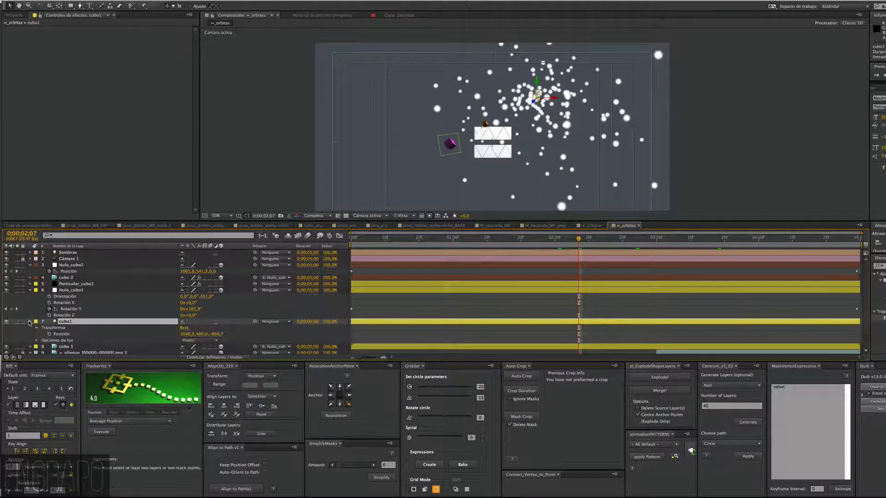
{"action": "scroll", "coordinate": [48, 325], "scroll_direction": "down", "scroll_amount": 1}
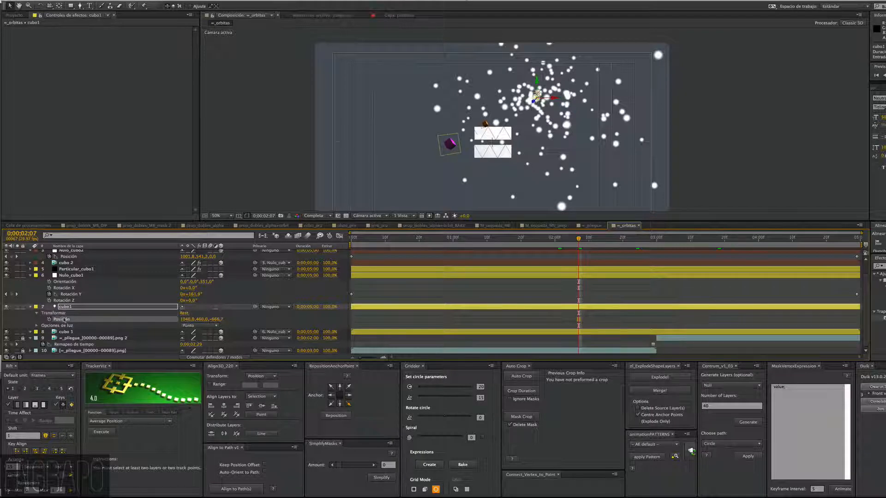
{"action": "left_click", "coordinate": [65, 307]}
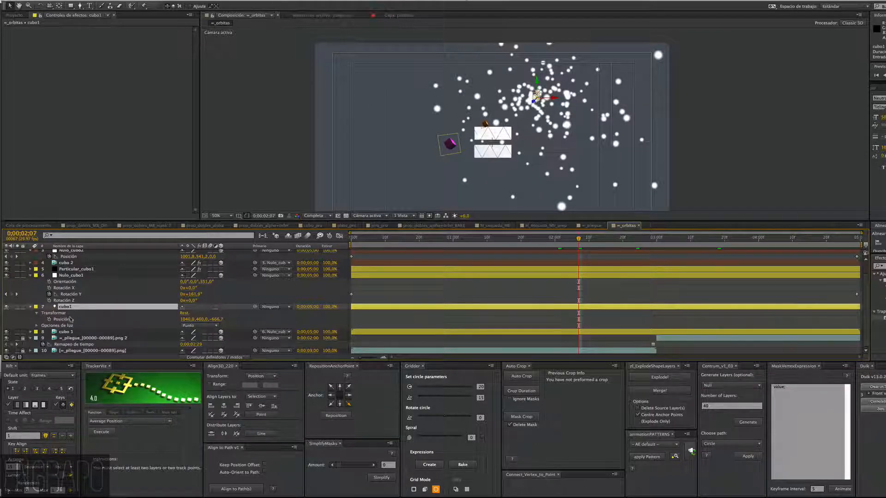
{"action": "left_click", "coordinate": [71, 319]}
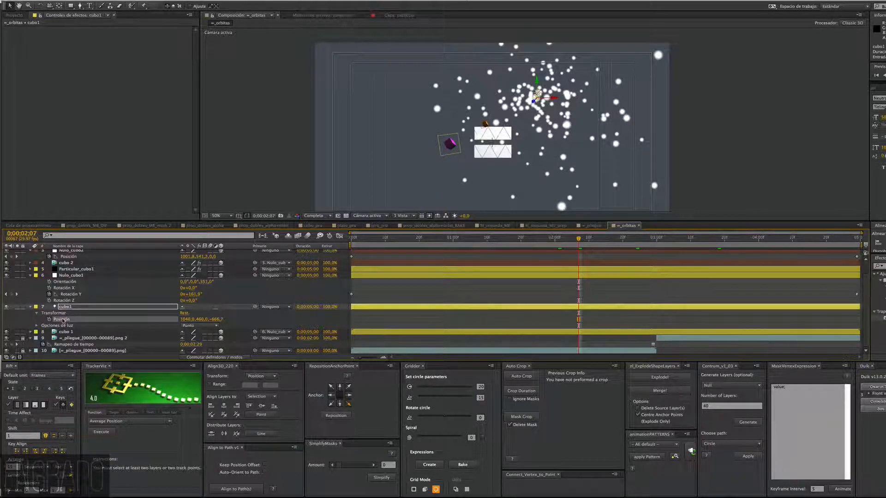
{"action": "left_click", "coordinate": [30, 307]}
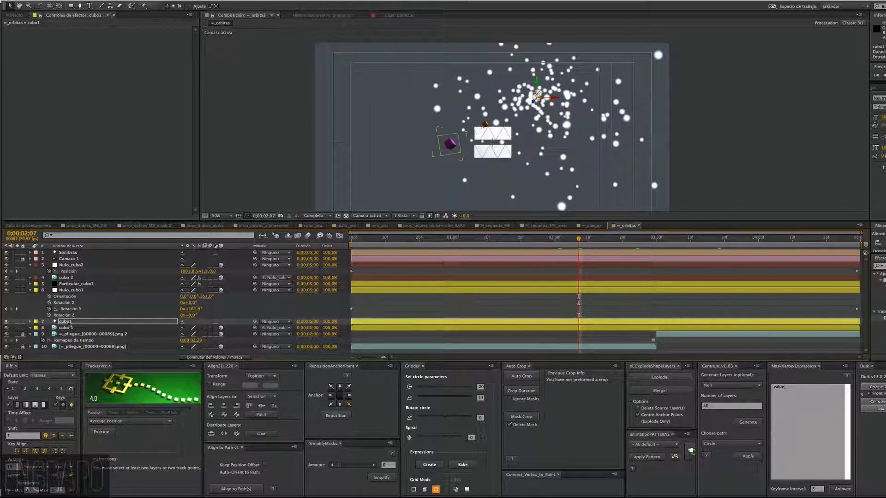
Place the cubo1 light over the magenta cube at about X 732, Y 540, with its Z position set to 0.
{"action": "left_click_drag", "start_coordinate": [553, 100], "coordinate": [450, 94]}
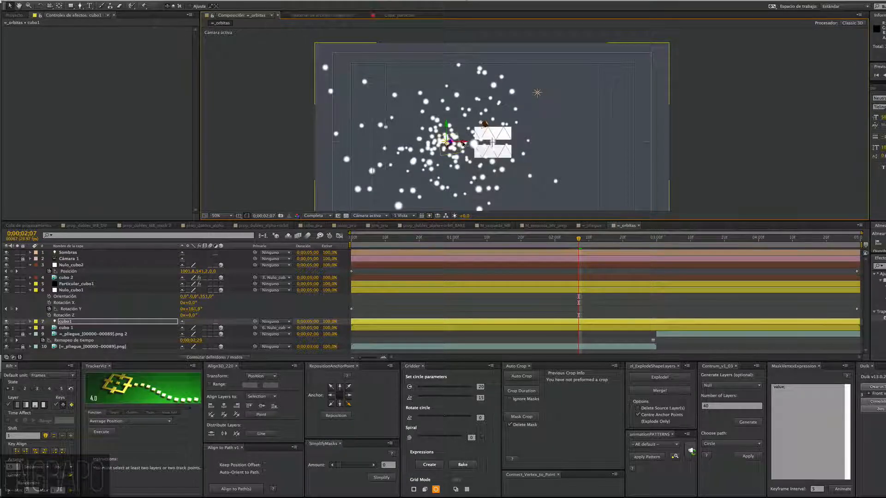
{"action": "left_click_drag", "start_coordinate": [461, 141], "coordinate": [450, 131]}
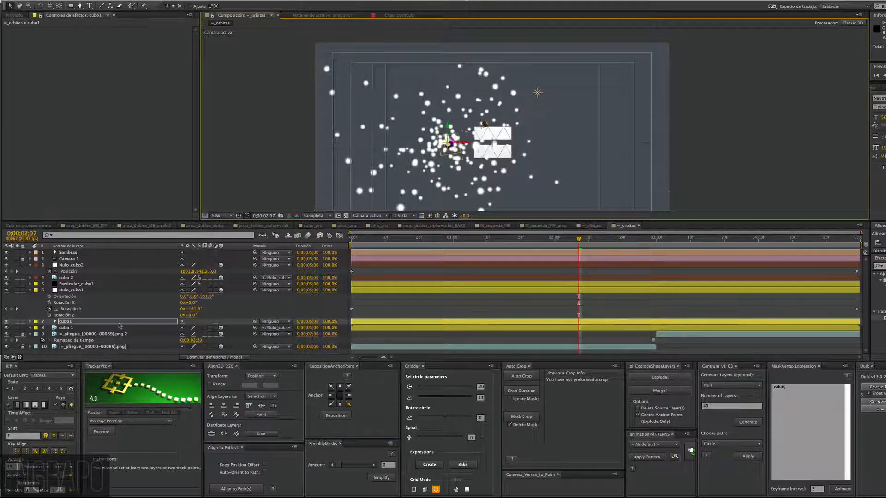
{"action": "key", "text": "p"}
{"action": "left_click", "coordinate": [217, 327]}
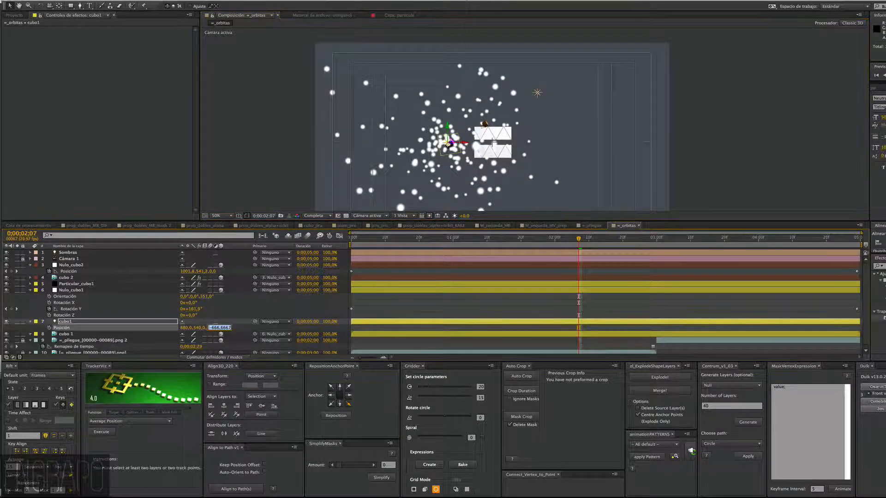
{"action": "type", "text": "0"}
{"action": "key", "text": "Return"}
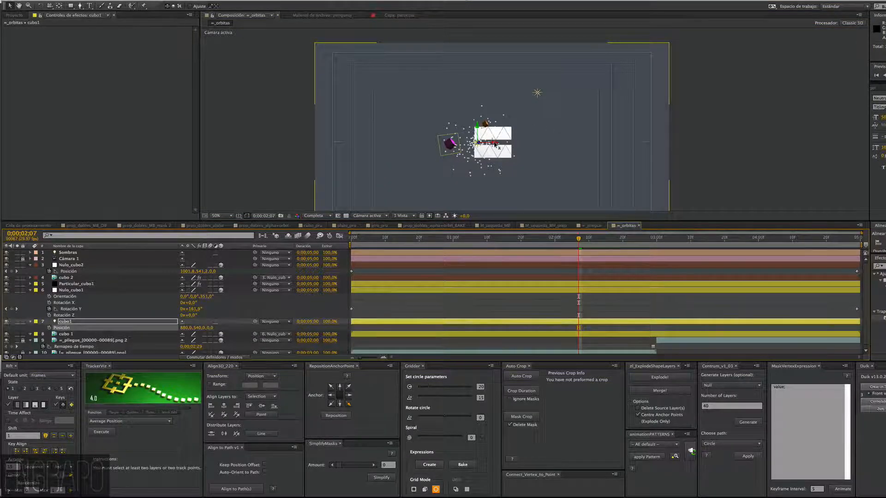
{"action": "left_click_drag", "start_coordinate": [495, 144], "coordinate": [466, 144]}
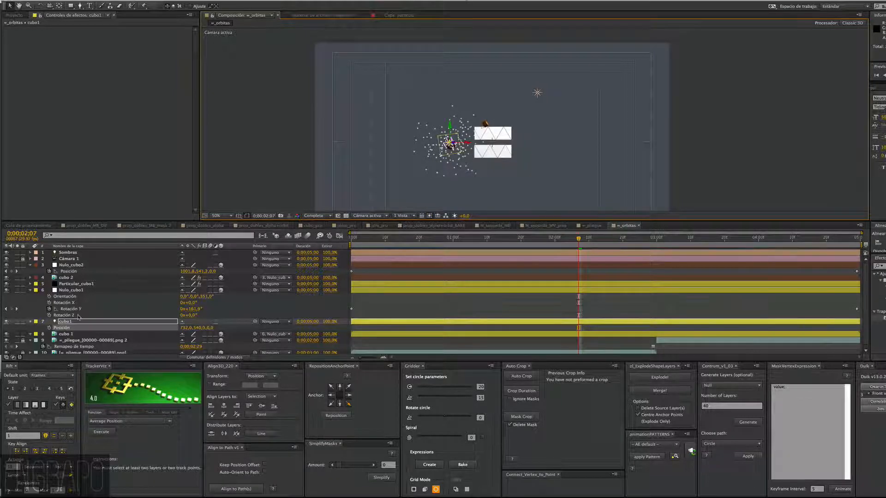
At 0;00;04;29, reposition the cubo1 light over the cubo 1 layer at about X 1184, Y 474.
{"action": "left_click", "coordinate": [66, 334]}
{"action": "key", "text": "p"}
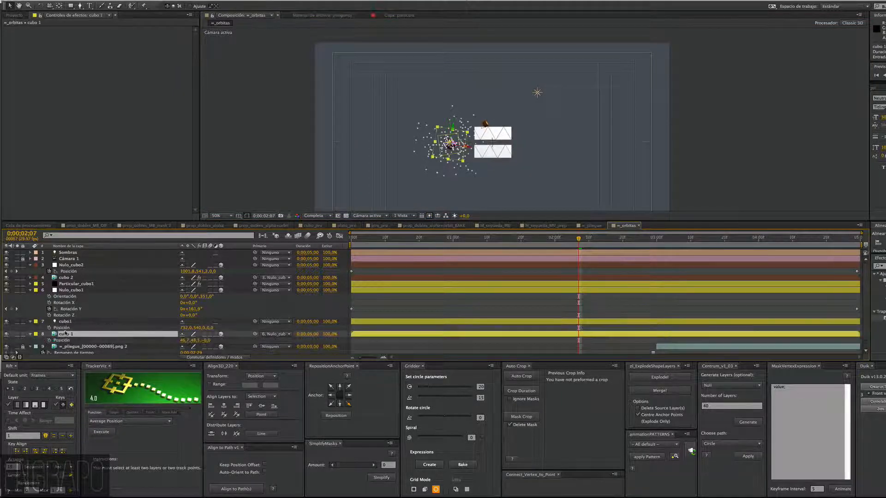
{"action": "left_click_drag", "start_coordinate": [580, 240], "coordinate": [860, 241]}
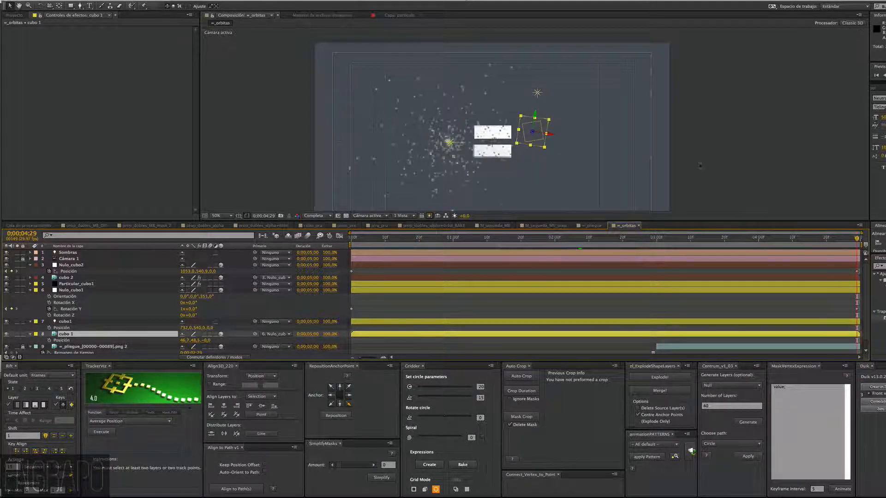
{"action": "left_click", "coordinate": [65, 322]}
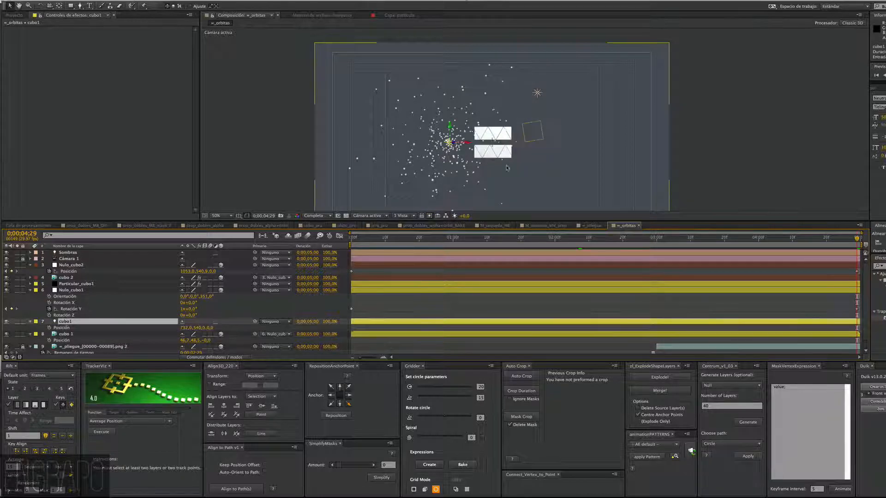
{"action": "left_click", "coordinate": [68, 334]}
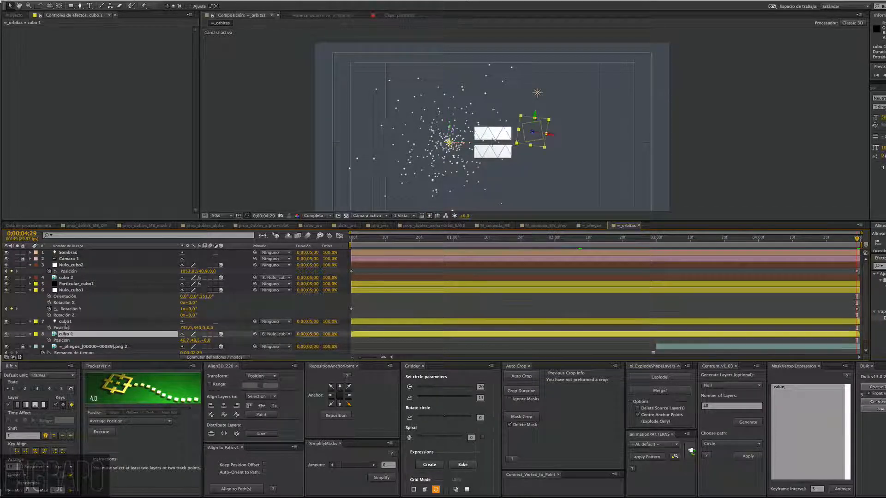
{"action": "left_click", "coordinate": [67, 322]}
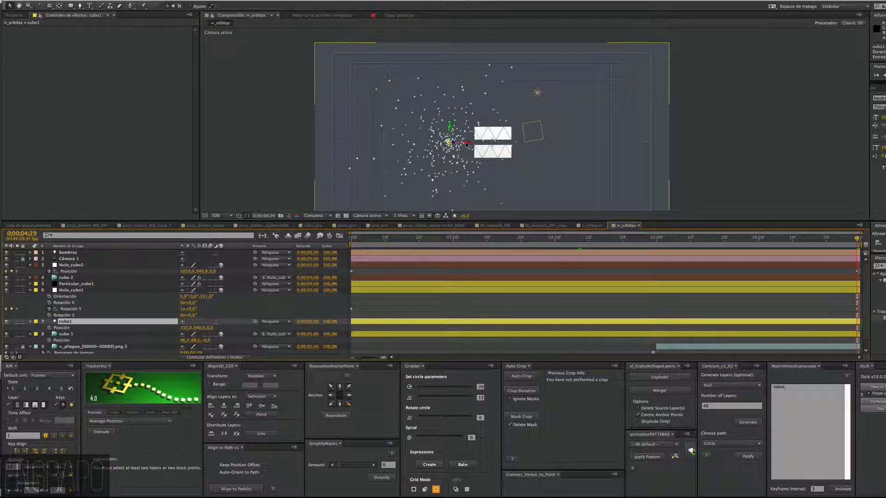
{"action": "left_click_drag", "start_coordinate": [466, 144], "coordinate": [533, 115]}
Parent the cubo1 light to the cubo 1 layer and preview the particles along the cube's orbit.
{"action": "left_click", "coordinate": [91, 335]}
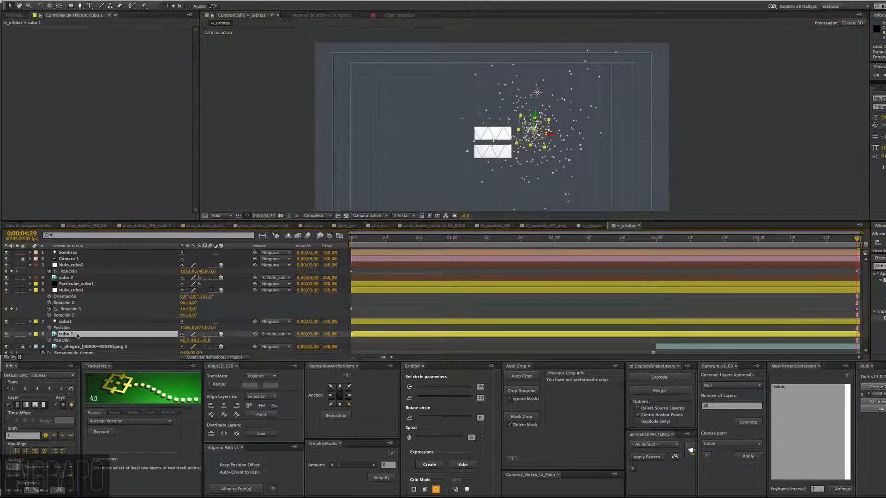
{"action": "left_click", "coordinate": [219, 322]}
{"action": "left_click_drag", "start_coordinate": [254, 322], "coordinate": [65, 334]}
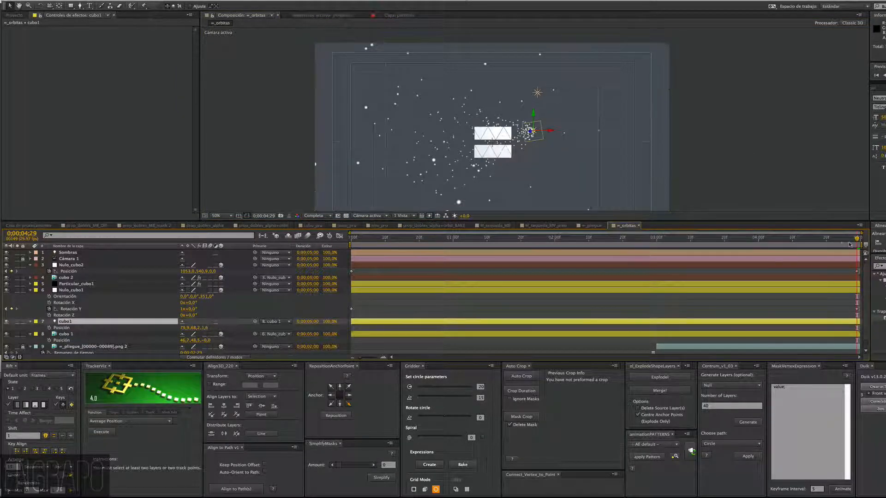
{"action": "left_click_drag", "start_coordinate": [855, 238], "coordinate": [414, 239]}
{"action": "key", "text": "space"}
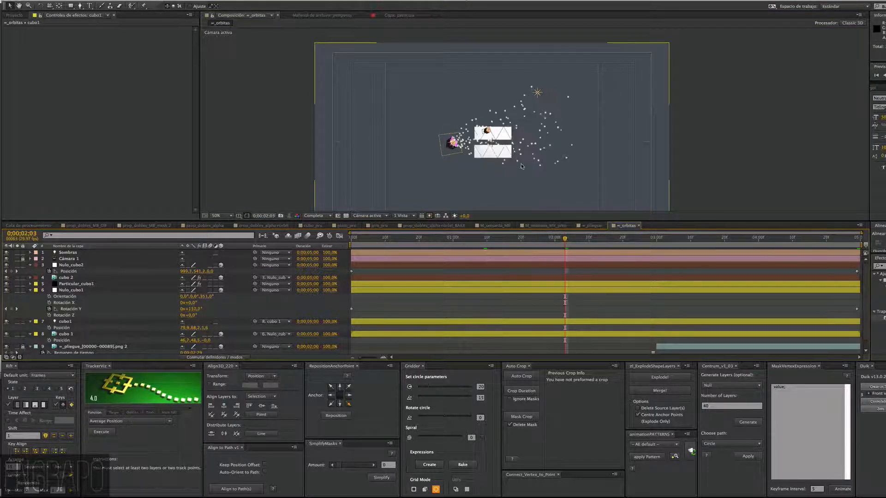
In the Particular_cubo1 particle settings, set Set Color to Over Life and reveal the Color over Life gradient.
{"action": "left_click", "coordinate": [76, 284]}
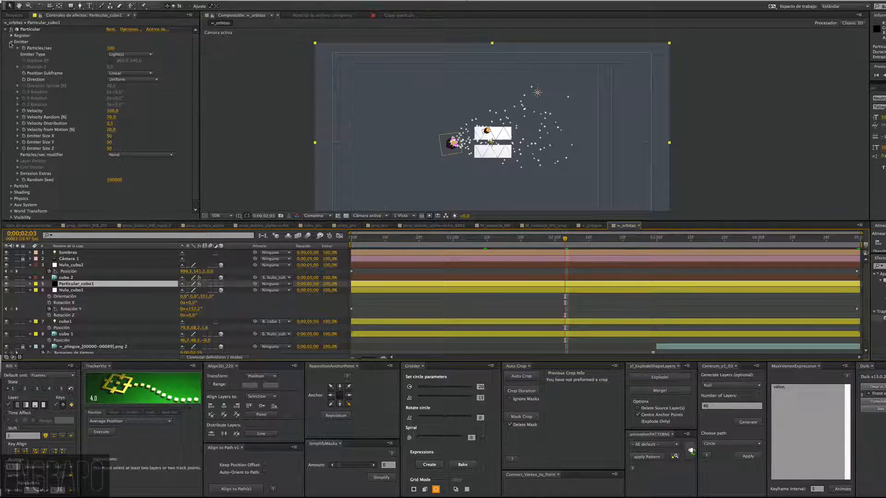
{"action": "left_click", "coordinate": [11, 42]}
{"action": "left_click", "coordinate": [11, 48]}
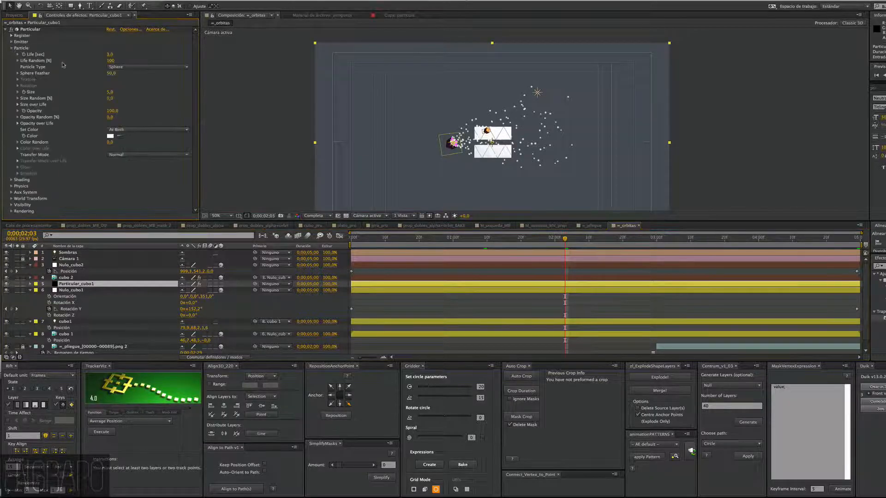
{"action": "left_click", "coordinate": [122, 129]}
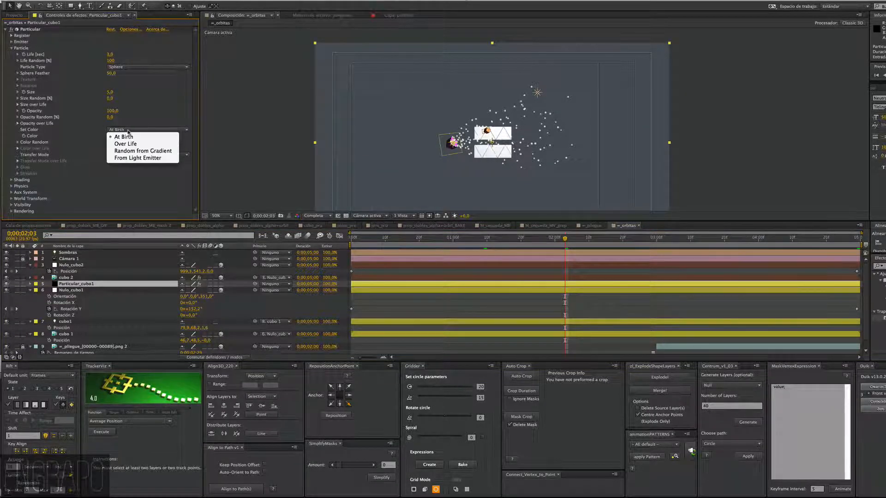
{"action": "left_click", "coordinate": [115, 136]}
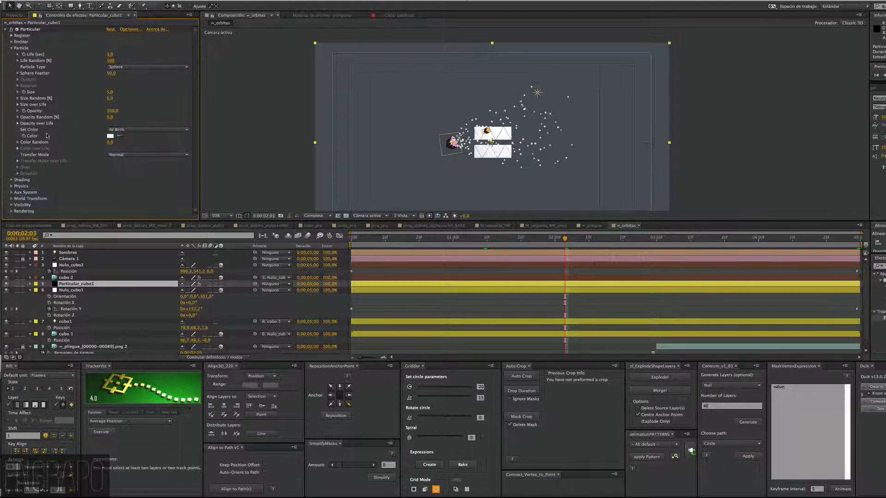
{"action": "left_click", "coordinate": [118, 130]}
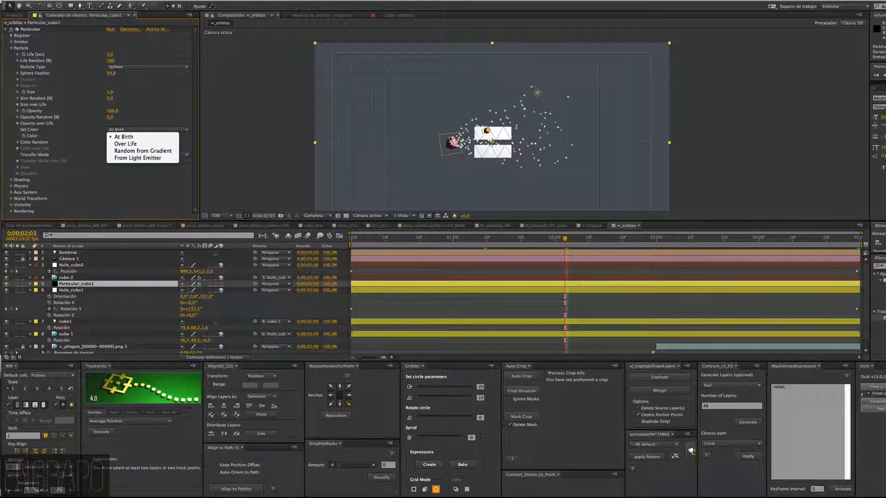
{"action": "left_click", "coordinate": [129, 145]}
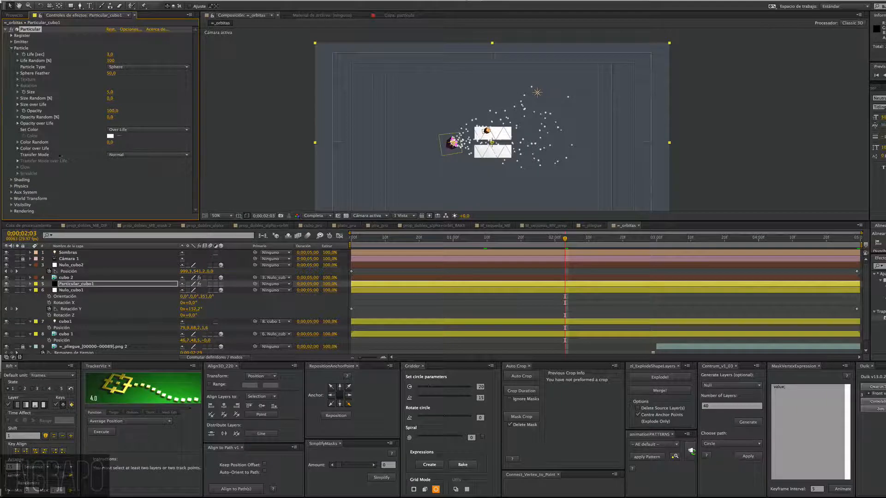
{"action": "left_click", "coordinate": [30, 149]}
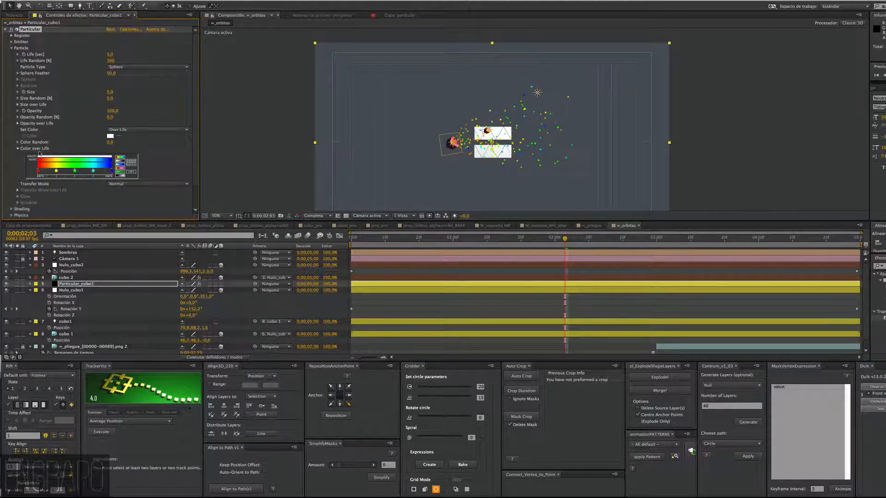
Apply the white-cyan-blue preset to the Color over Life gradient and recolour its blue end stop to magenta with hue 298°.
{"action": "left_click", "coordinate": [121, 169]}
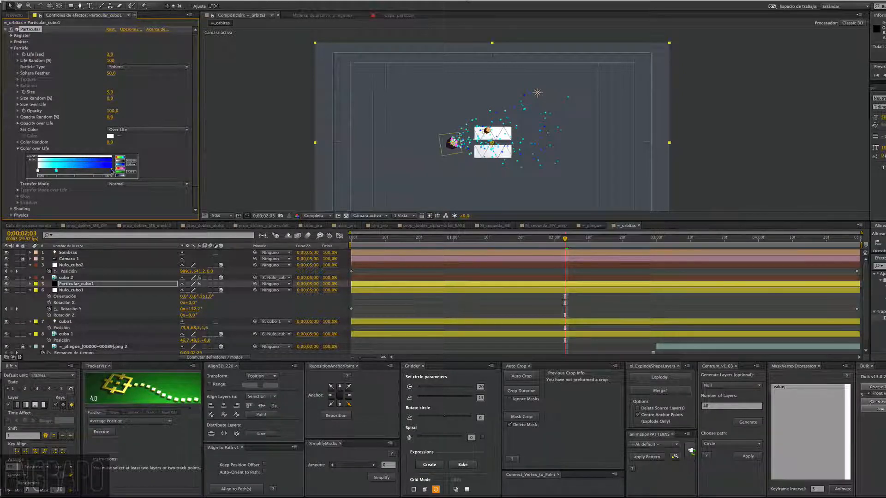
{"action": "double_click", "coordinate": [111, 171]}
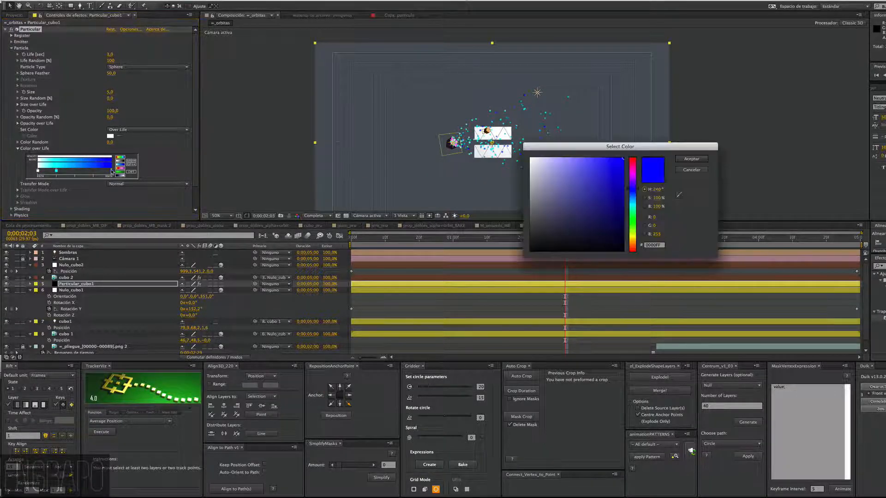
{"action": "left_click", "coordinate": [632, 175]}
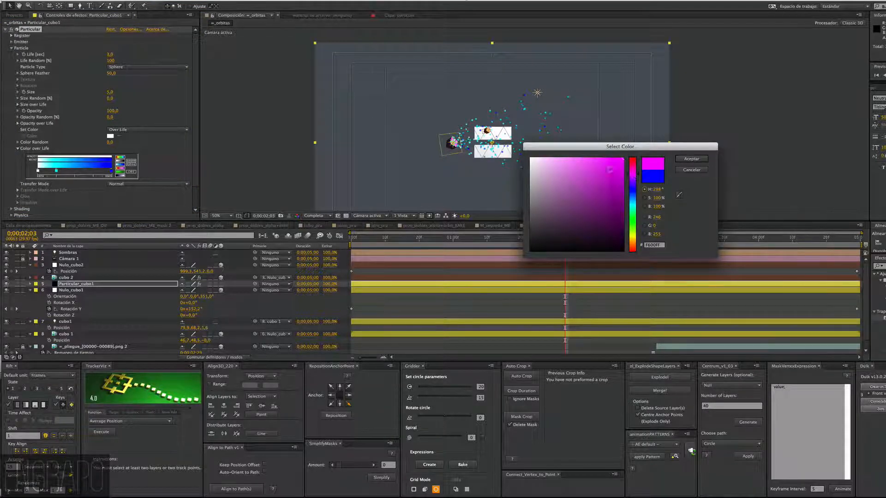
{"action": "left_click", "coordinate": [607, 174]}
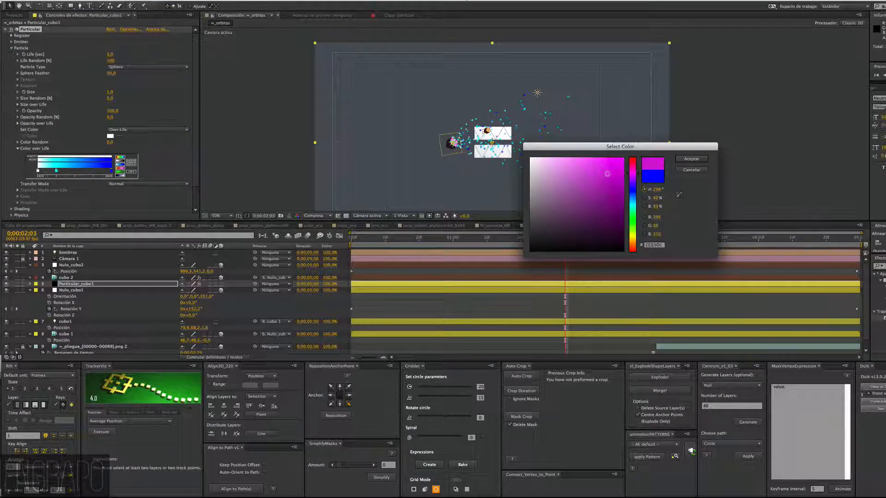
{"action": "left_click", "coordinate": [691, 159]}
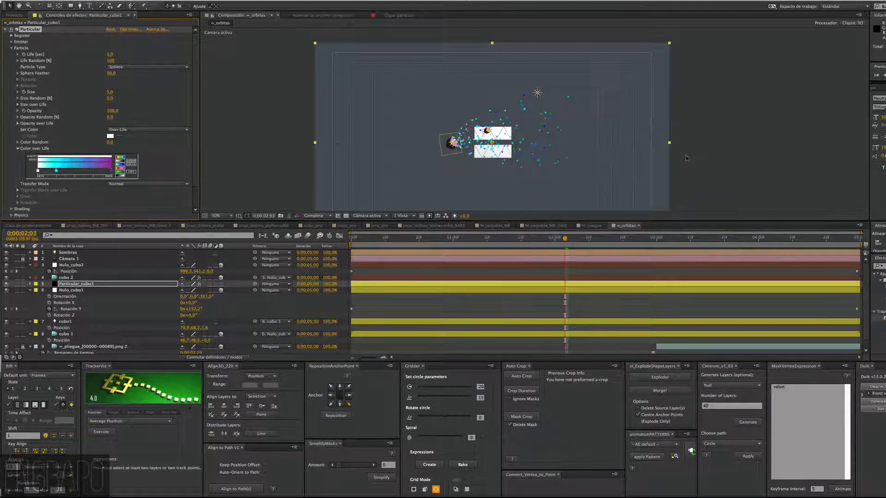
Recolour the cyan stop of the Color over Life gradient to purple AF58BC.
{"action": "double_click", "coordinate": [56, 171]}
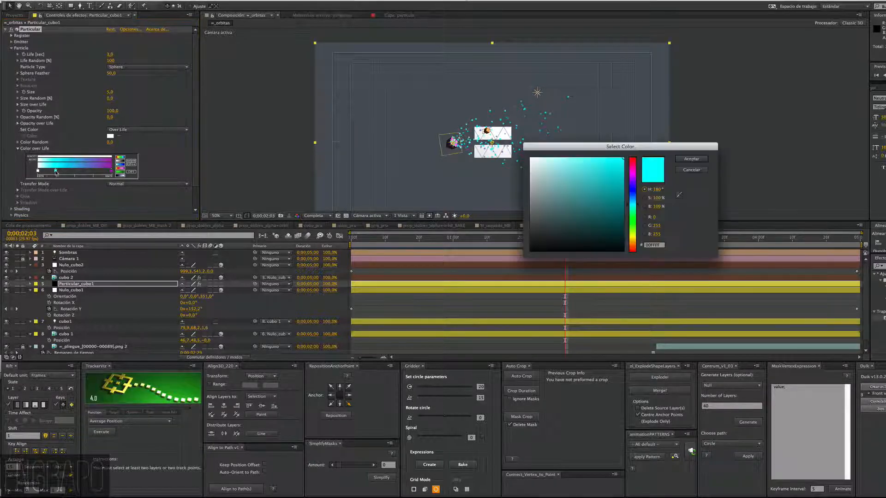
{"action": "left_click", "coordinate": [633, 175]}
{"action": "left_click_drag", "start_coordinate": [577, 189], "coordinate": [579, 182]}
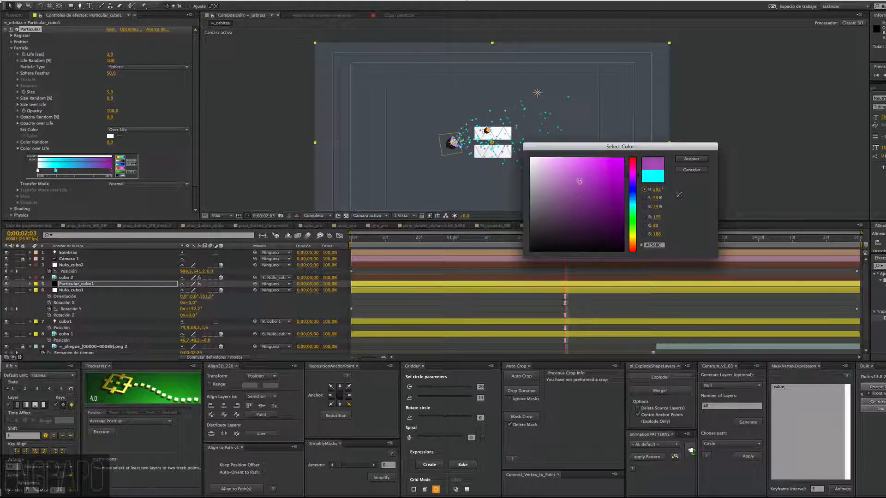
{"action": "left_click", "coordinate": [706, 158]}
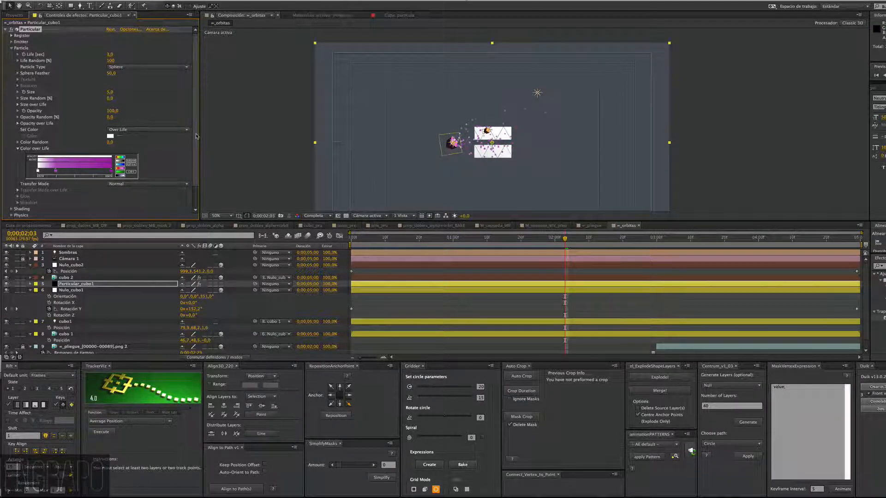
Set the Particular emitter's Size X, Size Y and Size Z to 1.
{"action": "left_click", "coordinate": [11, 48]}
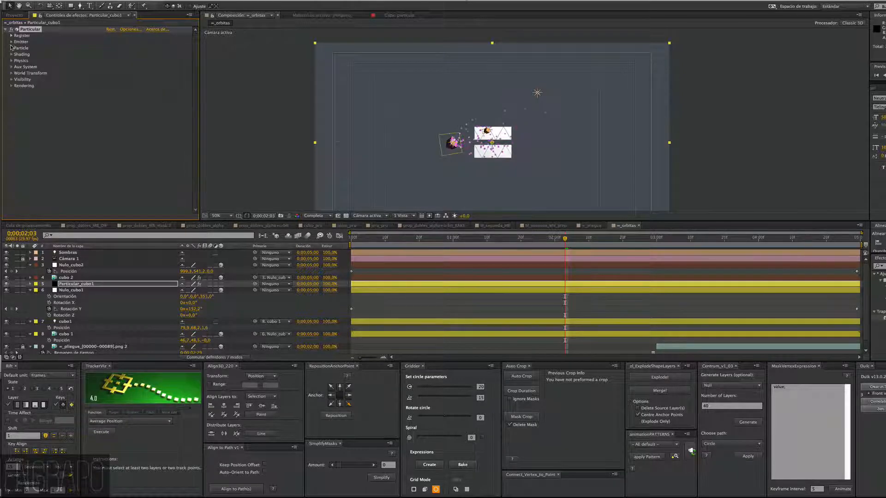
{"action": "left_click", "coordinate": [11, 42]}
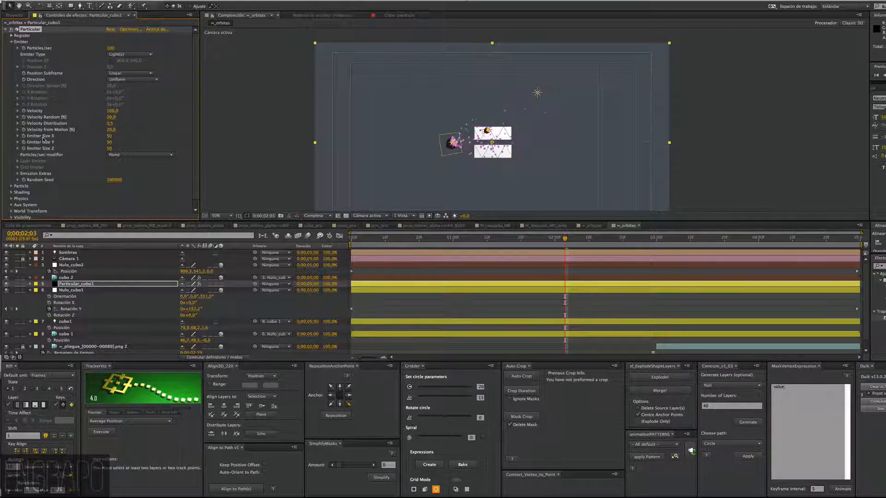
{"action": "left_click", "coordinate": [109, 135]}
{"action": "type", "text": "1"}
{"action": "key", "text": "Tab"}
{"action": "type", "text": "1"}
{"action": "key", "text": "Tab"}
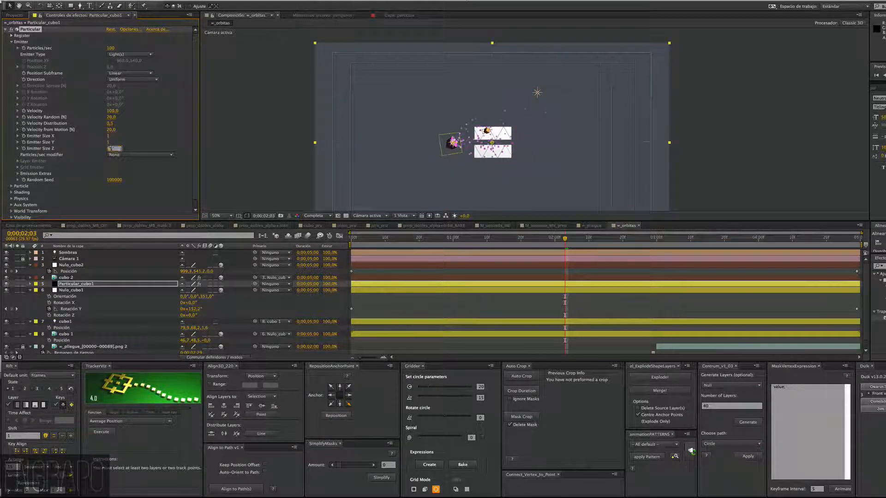
{"action": "type", "text": "1"}
{"action": "key", "text": "Tab"}
{"action": "left_click", "coordinate": [162, 119]}
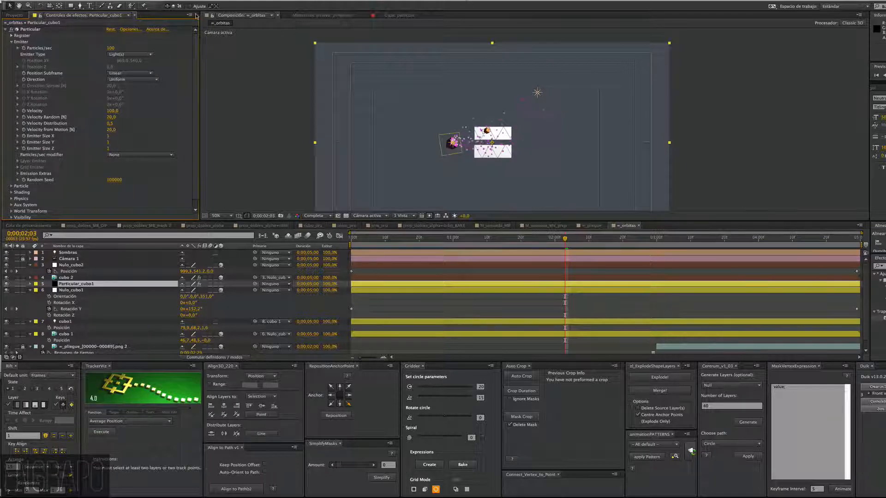
Set the emitter's Velocity to 0 and raise Particles/sec to 6400.
{"action": "left_click", "coordinate": [110, 113]}
{"action": "type", "text": "0"}
{"action": "key", "text": "Return"}
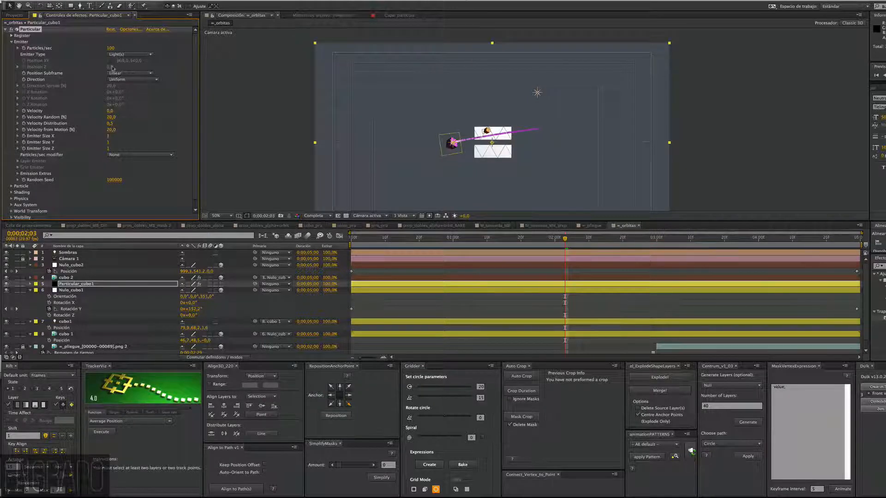
{"action": "left_click_drag", "start_coordinate": [111, 48], "coordinate": [470, 115]}
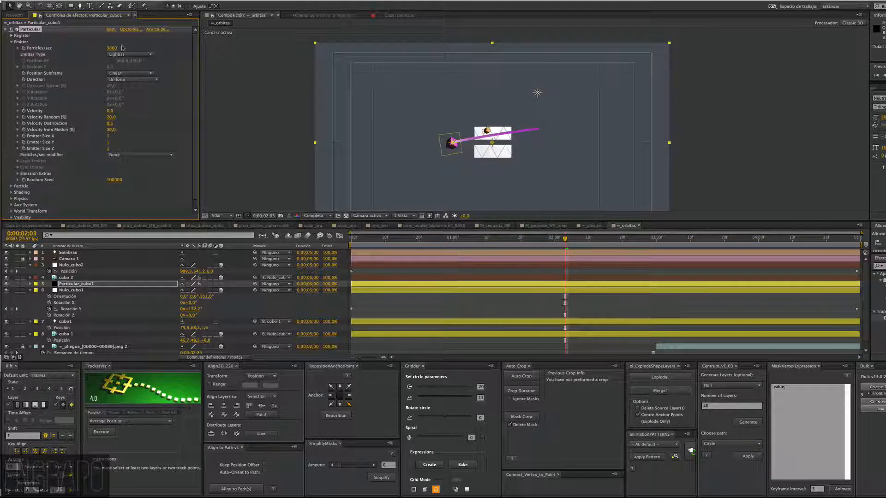
{"action": "left_click_drag", "start_coordinate": [111, 53], "coordinate": [338, 215]}
Play back the orbit animation and inspect the purple particle trail around the magenta cube up close at 0;00;03;16.
{"action": "left_click", "coordinate": [302, 195]}
{"action": "key", "text": "space"}
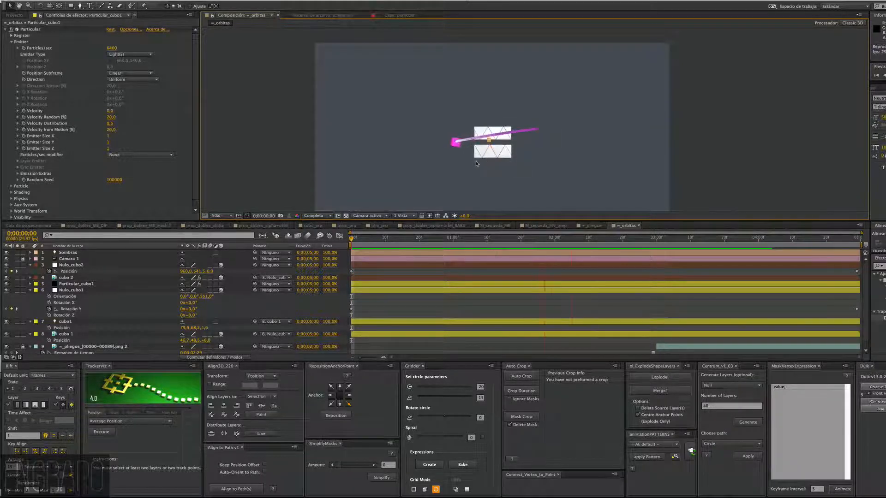
{"action": "key", "text": "space"}
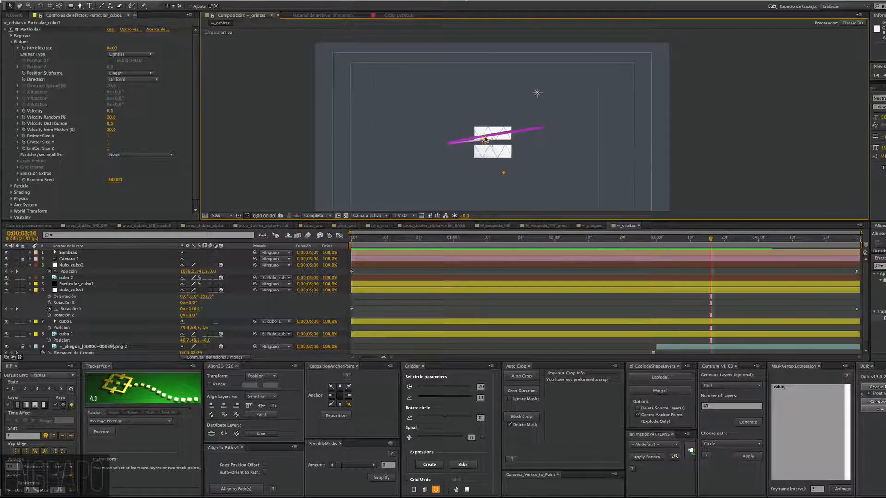
{"action": "key", "text": "z"}
{"action": "double_click", "coordinate": [487, 139]}
{"action": "left_click", "coordinate": [660, 82]}
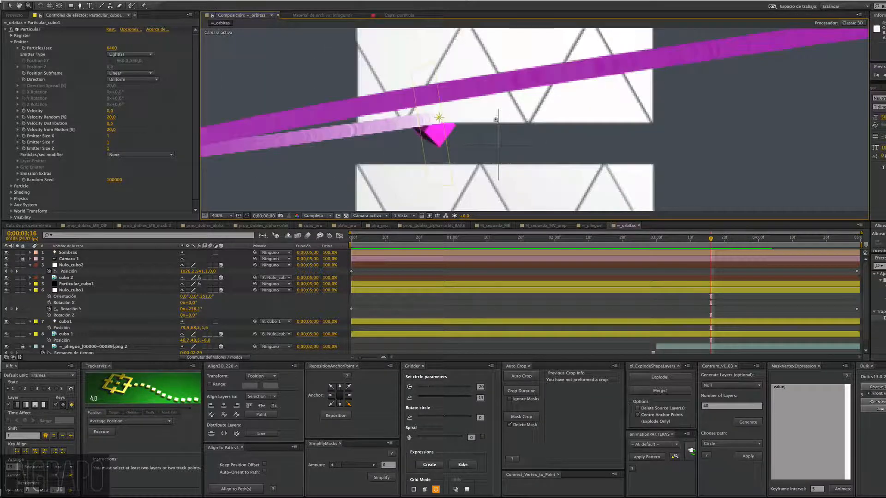
{"action": "key", "text": "v"}
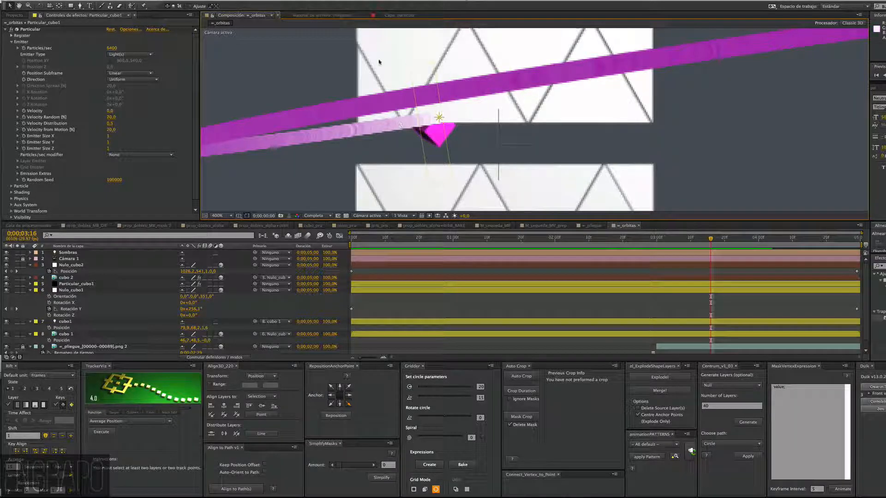
{"action": "key", "text": "z"}
{"action": "left_click", "coordinate": [475, 104], "text": "alt"}
{"action": "left_click", "coordinate": [476, 105], "text": "alt"}
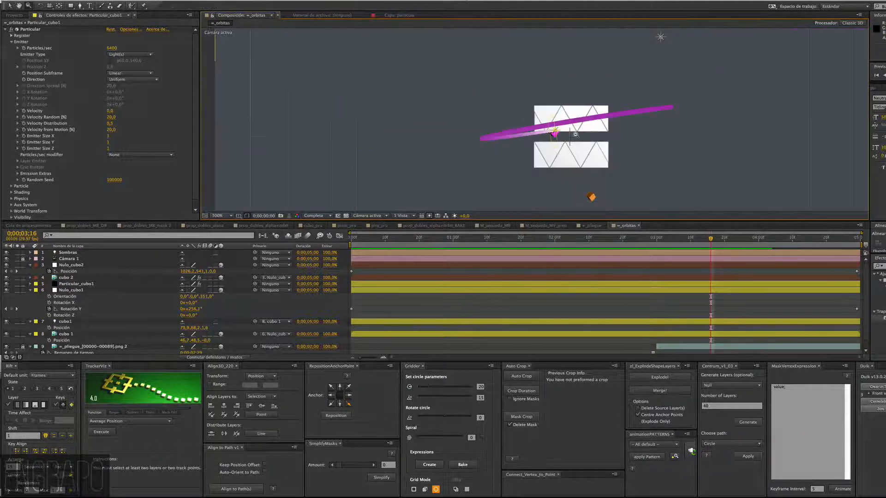
{"action": "key", "text": "v"}
{"action": "key", "text": "space"}
{"action": "left_click_drag", "start_coordinate": [567, 141], "coordinate": [469, 119]}
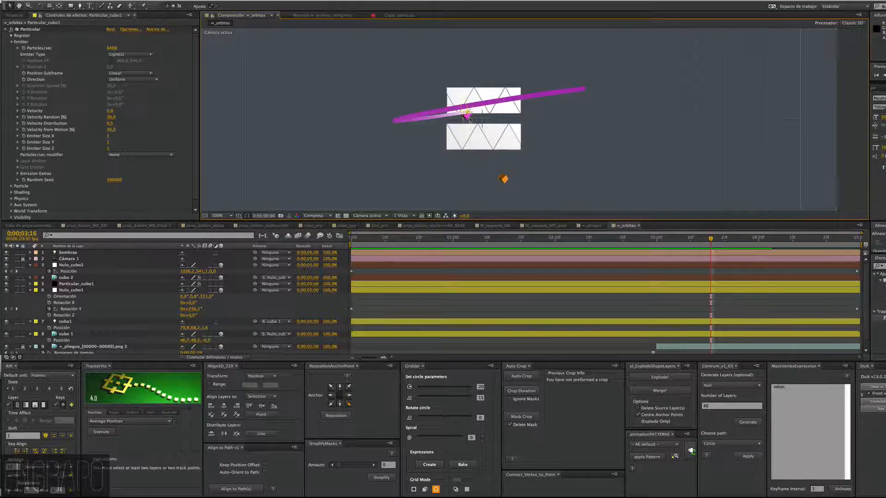
Thin the Particular_cubo1 trail by trying a particle Size of 2 and settling on 1,6.
{"action": "left_click", "coordinate": [84, 284]}
{"action": "scroll", "coordinate": [198, 97], "scroll_direction": "down", "scroll_amount": 1}
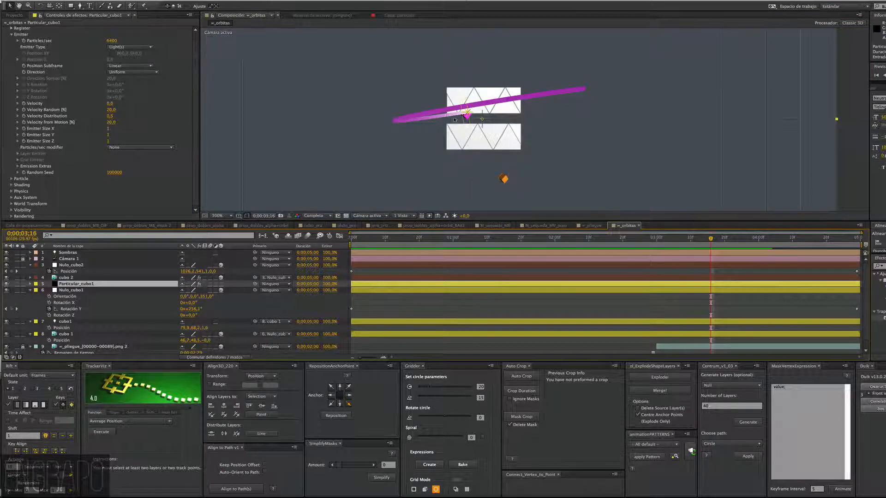
{"action": "left_click", "coordinate": [12, 179]}
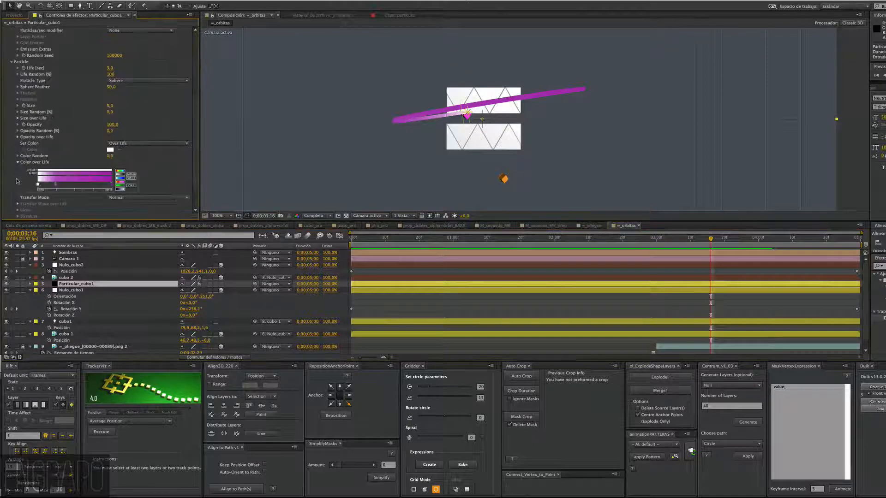
{"action": "scroll", "coordinate": [194, 108], "scroll_direction": "up", "scroll_amount": 2}
{"action": "scroll", "coordinate": [194, 108], "scroll_direction": "up", "scroll_amount": 3}
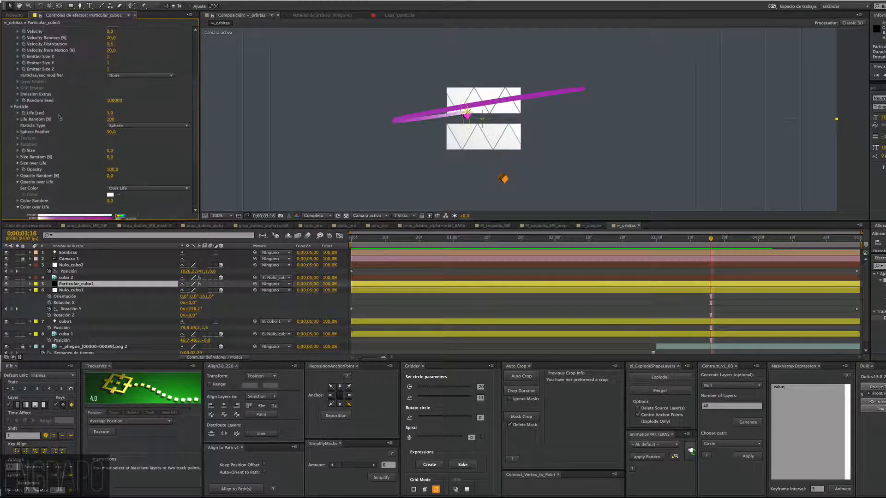
{"action": "left_click", "coordinate": [113, 151]}
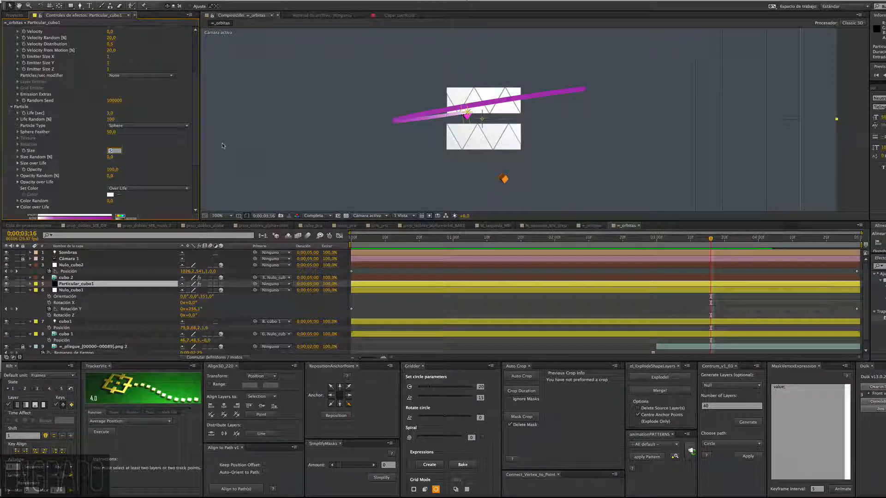
{"action": "type", "text": "2"}
{"action": "key", "text": "Return"}
{"action": "key", "text": "Return"}
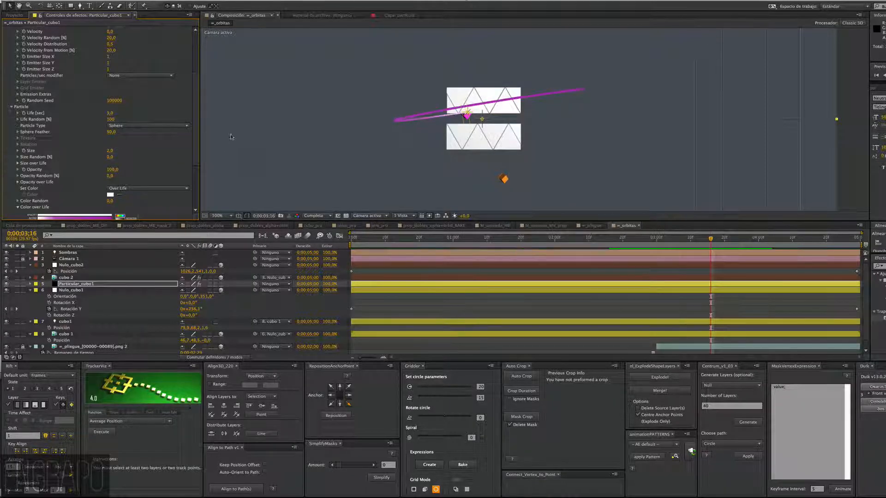
{"action": "left_click", "coordinate": [113, 151]}
{"action": "type", "text": "1"}
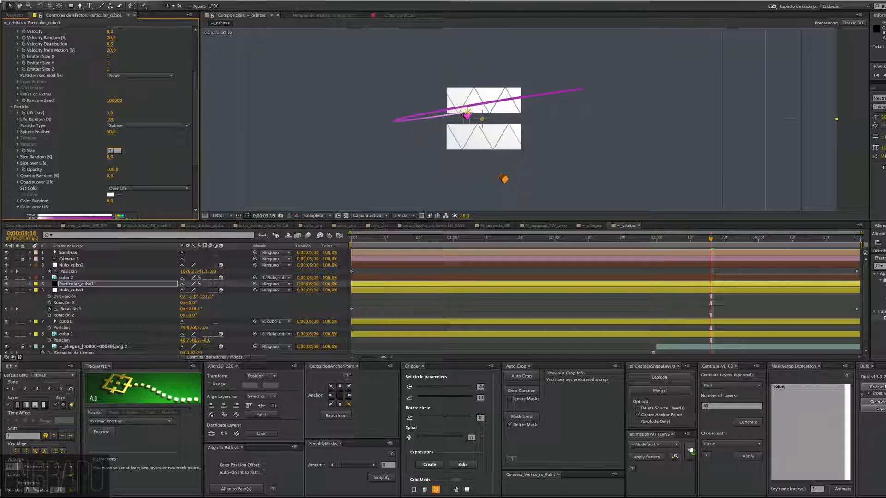
{"action": "type", "text": ",6"}
{"action": "key", "text": "Return"}
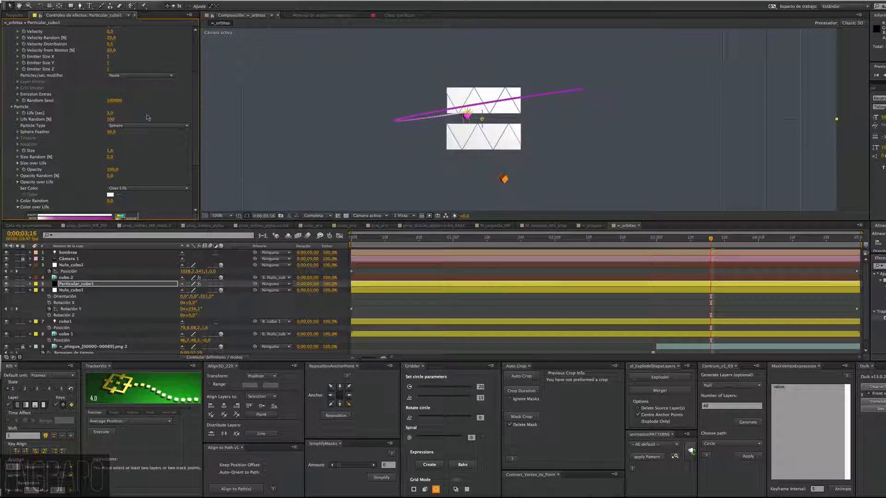
Shorten the particle Life [sec], trying 1,5 and settling on 1,2.
{"action": "left_click", "coordinate": [111, 113]}
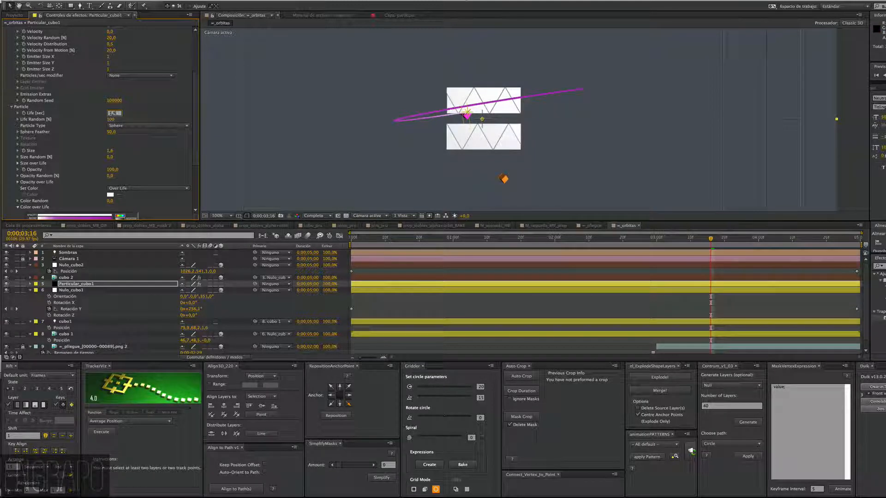
{"action": "type", "text": "1,5"}
{"action": "key", "text": "Return"}
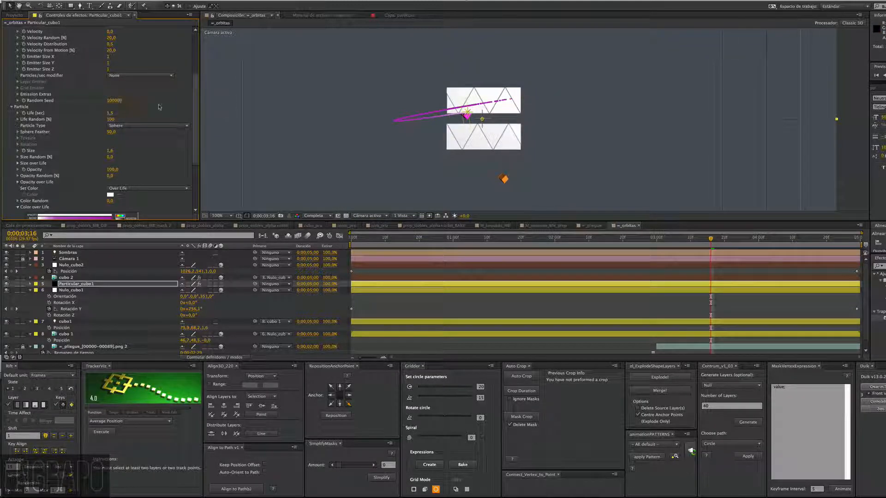
{"action": "left_click", "coordinate": [110, 113]}
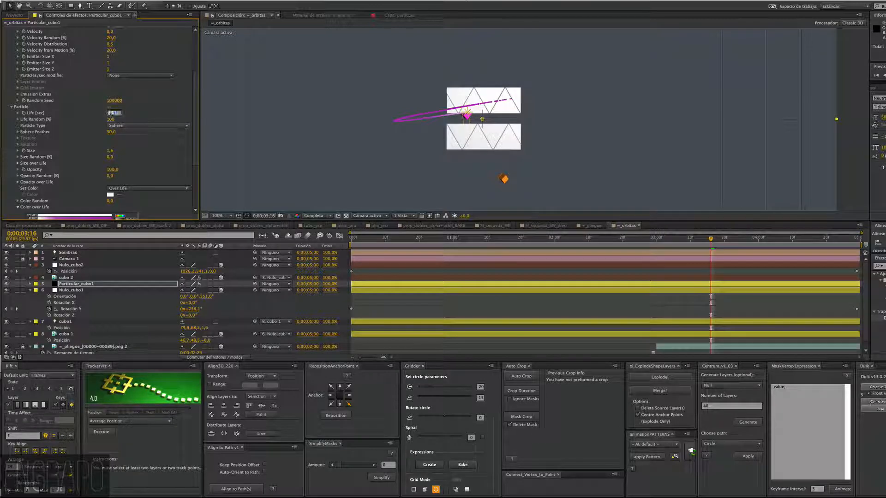
{"action": "type", "text": "1,2"}
{"action": "key", "text": "Return"}
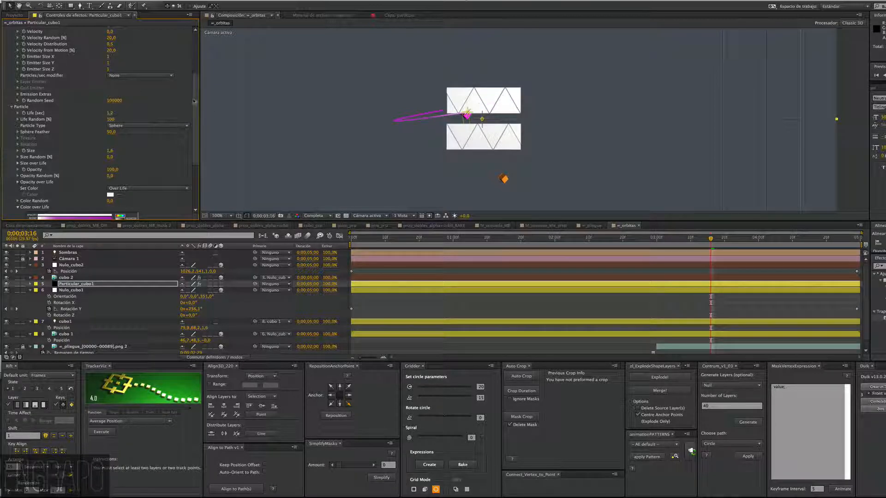
Raise the emitter's Particles/sec to 11920.
{"action": "scroll", "coordinate": [195, 99], "scroll_direction": "up", "scroll_amount": 5}
{"action": "left_click_drag", "start_coordinate": [116, 49], "coordinate": [167, 49]}
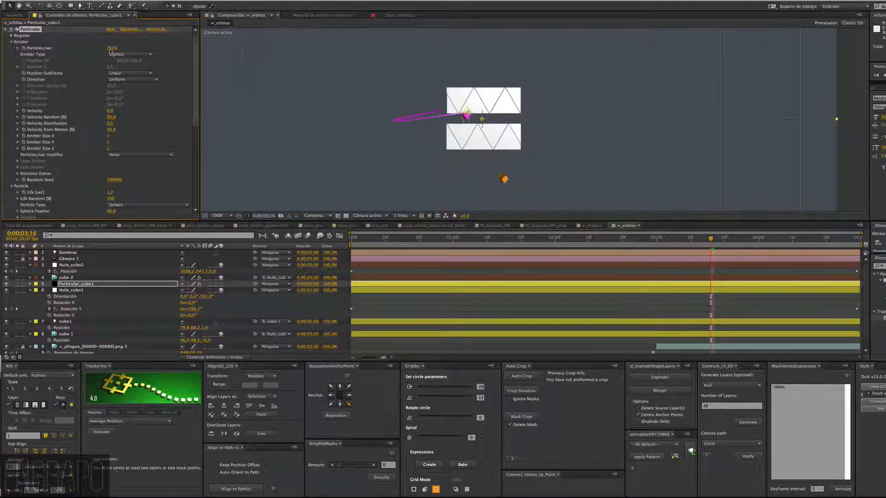
{"action": "left_click_drag", "start_coordinate": [112, 48], "coordinate": [315, 50]}
Try the Screen transfer mode for the particles and return it to Normal.
{"action": "scroll", "coordinate": [196, 122], "scroll_direction": "down", "scroll_amount": 6}
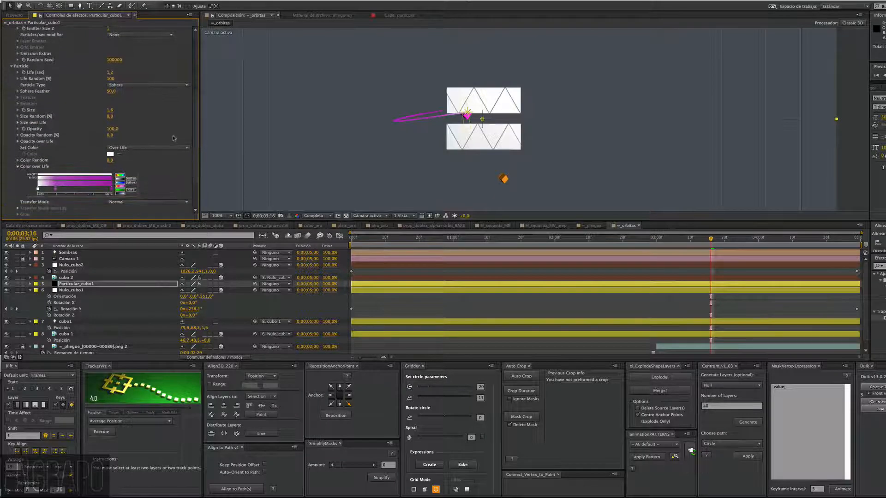
{"action": "mouse_move", "coordinate": [195, 128]}
{"action": "left_mouse_down"}
{"action": "mouse_move", "coordinate": [196, 100]}
{"action": "mouse_move", "coordinate": [199, 139]}
{"action": "left_mouse_up"}
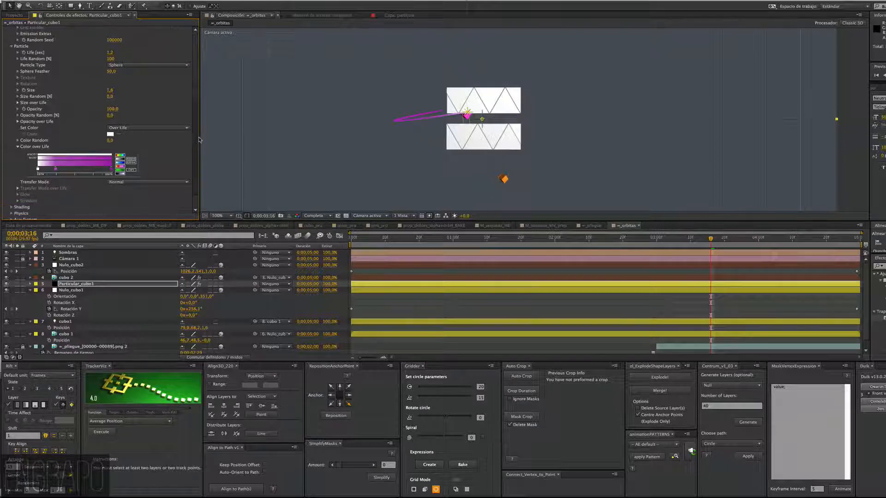
{"action": "left_click", "coordinate": [134, 181]}
{"action": "left_click", "coordinate": [144, 203]}
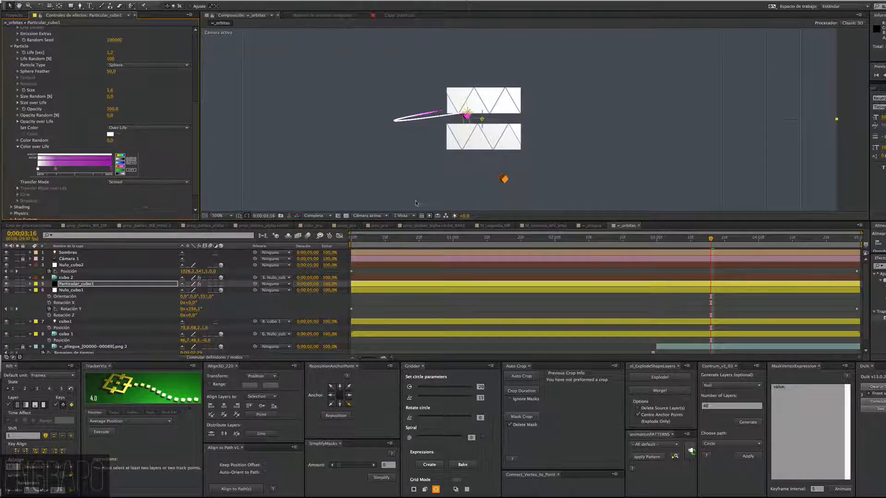
{"action": "left_click", "coordinate": [119, 181]}
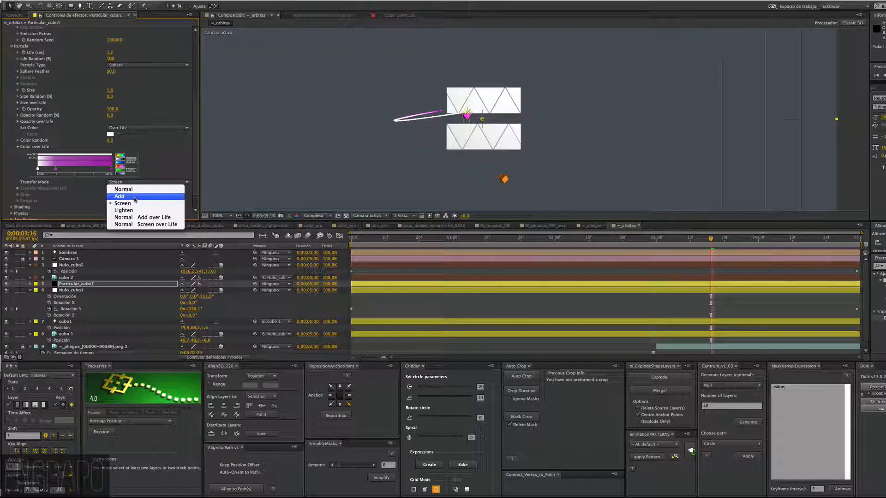
Try the Pantalla blending mode on the Particular_cubo1 layer and check the trail over the white pleats at 0;00;03;18.
{"action": "left_click", "coordinate": [93, 284]}
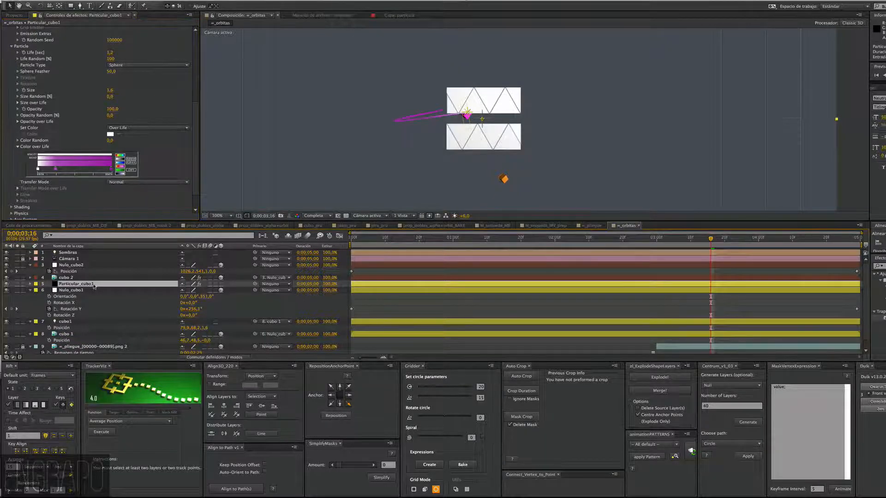
{"action": "left_click", "coordinate": [233, 358]}
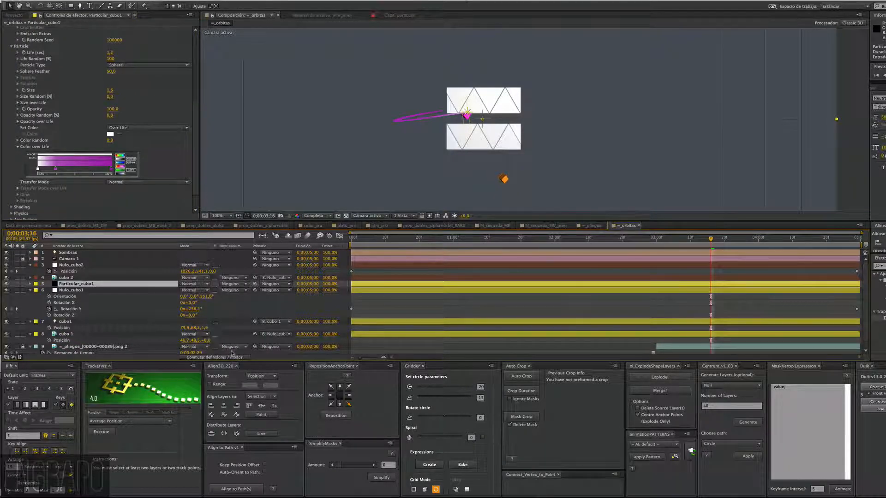
{"action": "left_click", "coordinate": [202, 285]}
{"action": "left_click", "coordinate": [205, 284]}
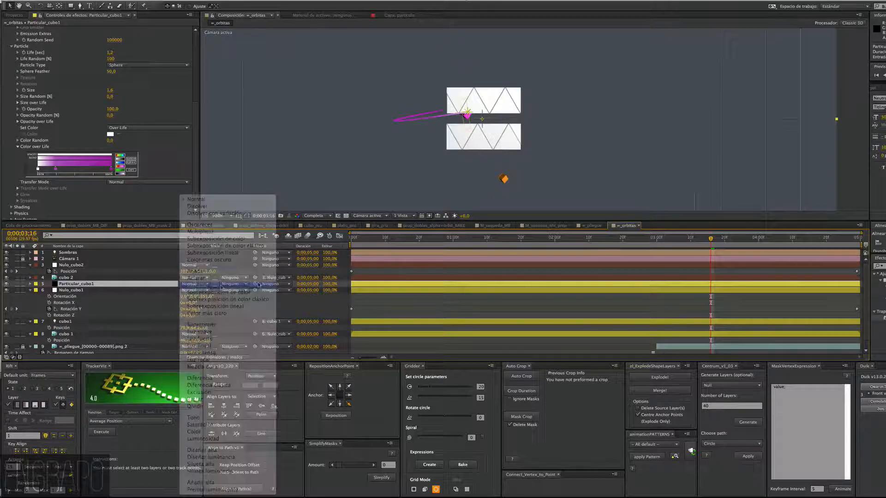
{"action": "left_click_drag", "start_coordinate": [689, 244], "coordinate": [717, 235]}
{"action": "key", "text": "z"}
{"action": "left_click", "coordinate": [476, 117]}
{"action": "left_click", "coordinate": [479, 118]}
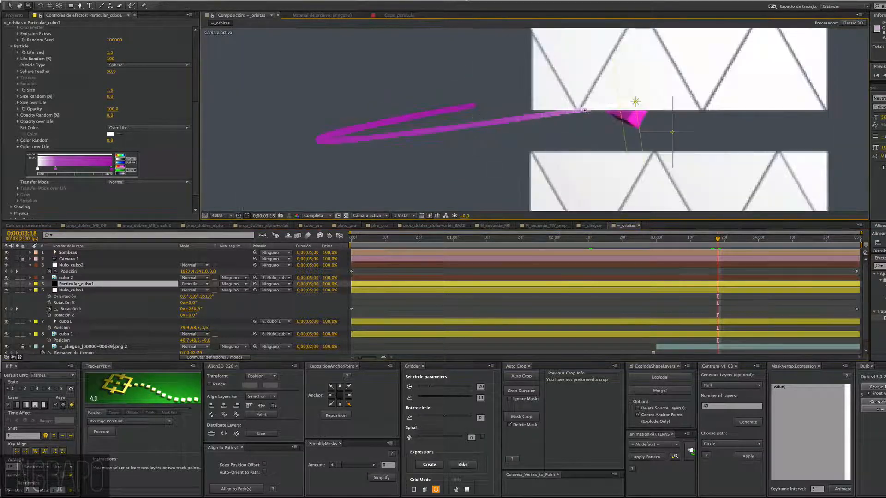
Restore the Particular_cubo1 layer's blending mode to Normal and check the trail over the white pleats.
{"action": "key", "text": "v"}
{"action": "mouse_move", "coordinate": [197, 146]}
{"action": "left_mouse_down"}
{"action": "mouse_move", "coordinate": [197, 90]}
{"action": "mouse_move", "coordinate": [196, 143]}
{"action": "left_mouse_up"}
{"action": "left_click", "coordinate": [206, 284]}
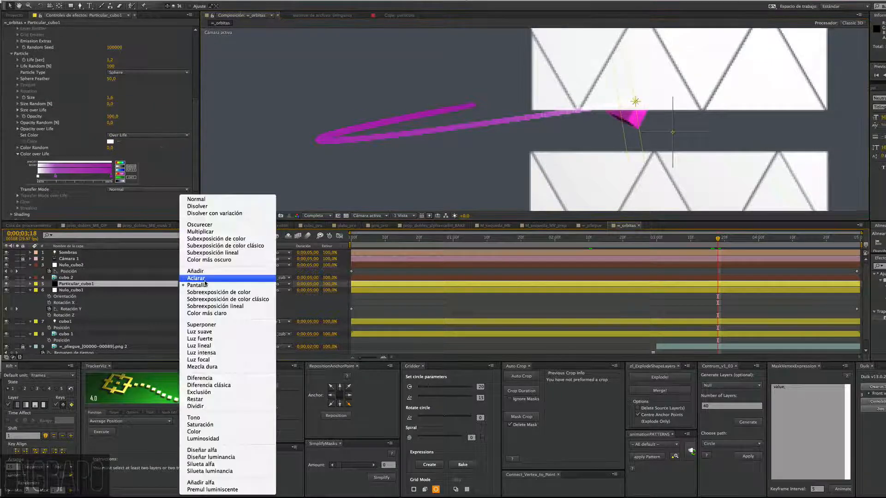
{"action": "left_click", "coordinate": [212, 198]}
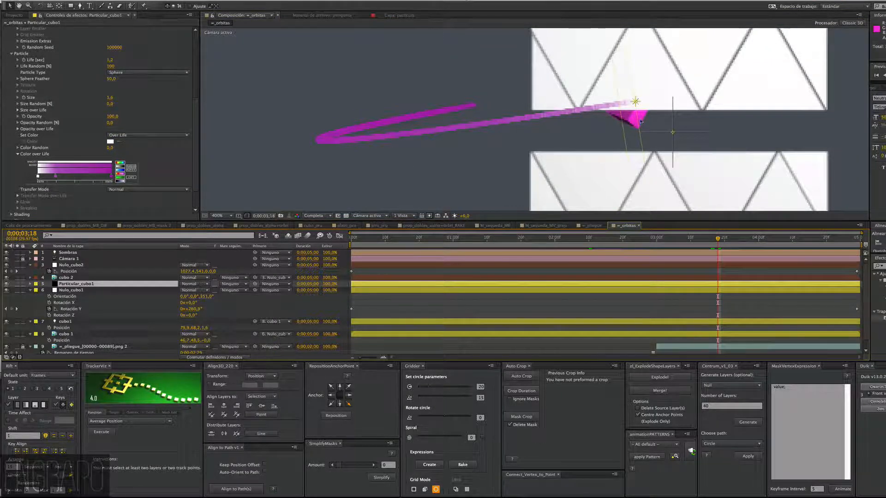
{"action": "key", "text": "z"}
{"action": "left_click", "coordinate": [639, 117], "text": "alt"}
{"action": "left_click", "coordinate": [639, 117], "text": "alt"}
{"action": "key", "text": "v"}
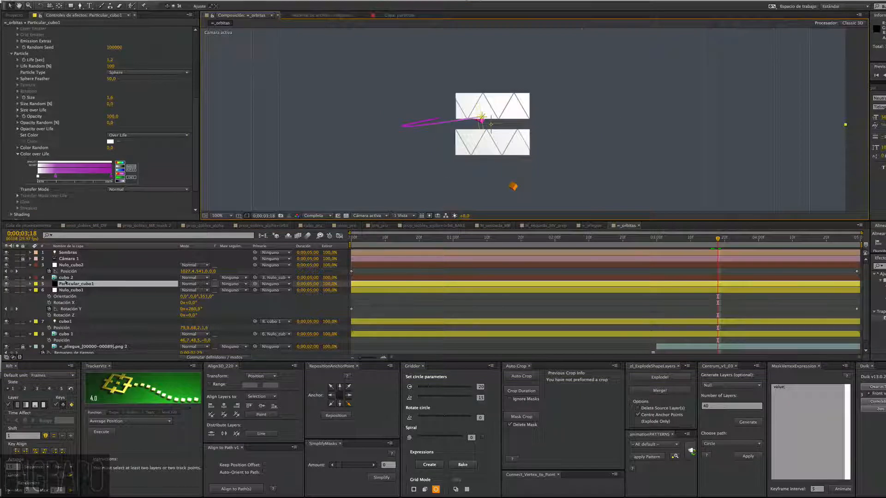
Collapse the Nulo_cubo1 properties and Particular's Emitter and Particle groups, and open its Visibility settings.
{"action": "left_click", "coordinate": [30, 290]}
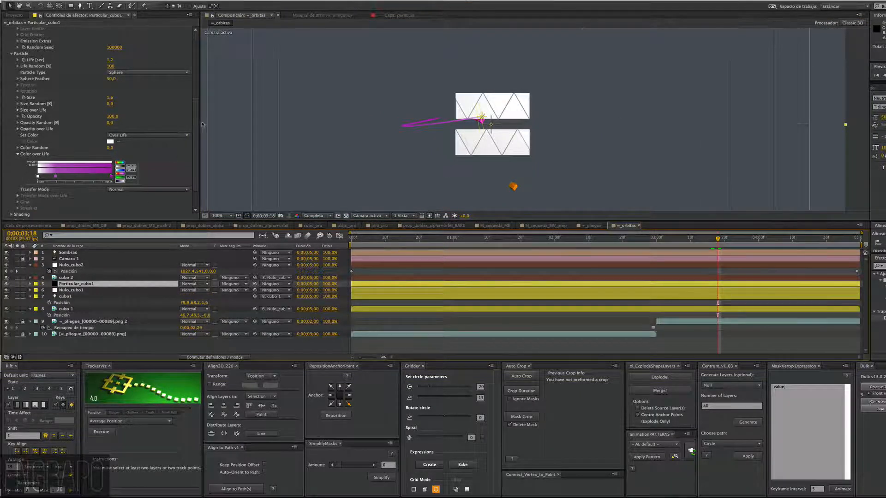
{"action": "left_click_drag", "start_coordinate": [194, 121], "coordinate": [97, 50]}
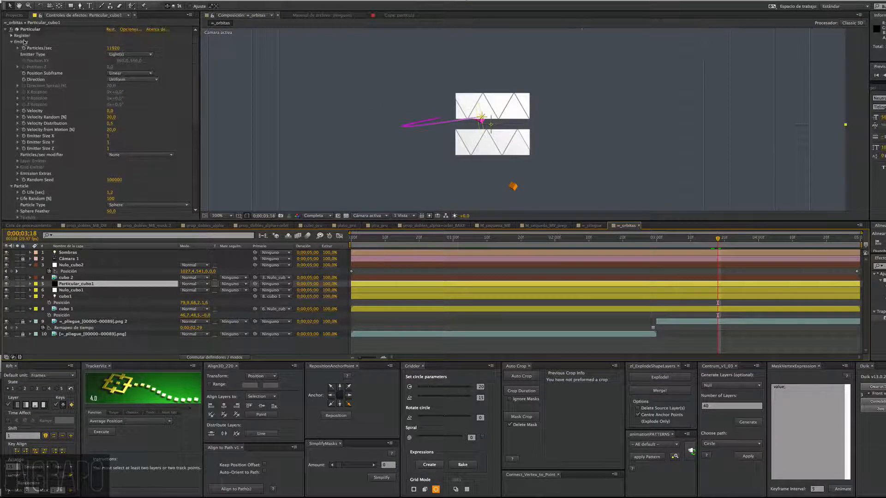
{"action": "left_click", "coordinate": [12, 42]}
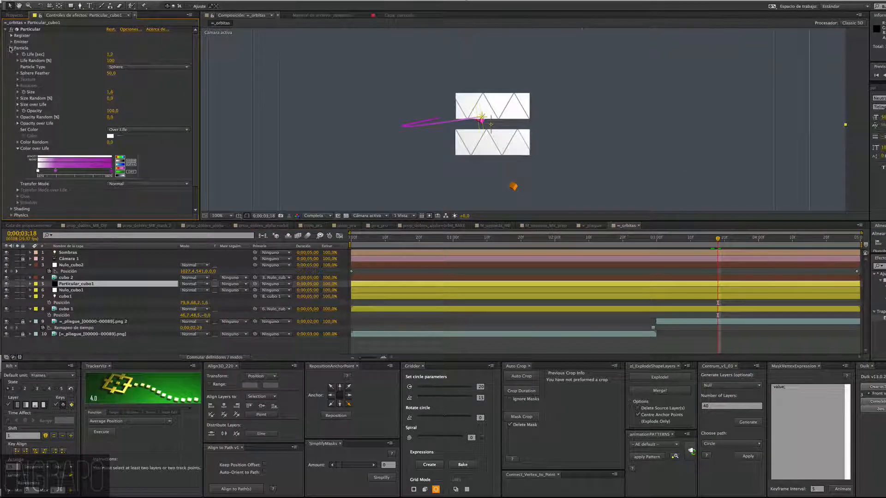
{"action": "left_click", "coordinate": [12, 48]}
{"action": "left_click", "coordinate": [12, 79]}
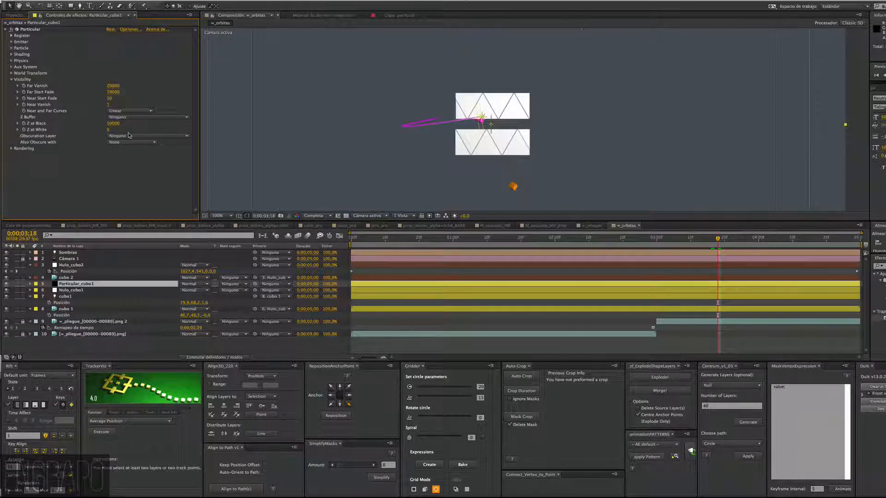
Examine at 200% how the trail overlaps the magenta cube and the white pleats at 0;00;03;18.
{"action": "left_click", "coordinate": [39, 30]}
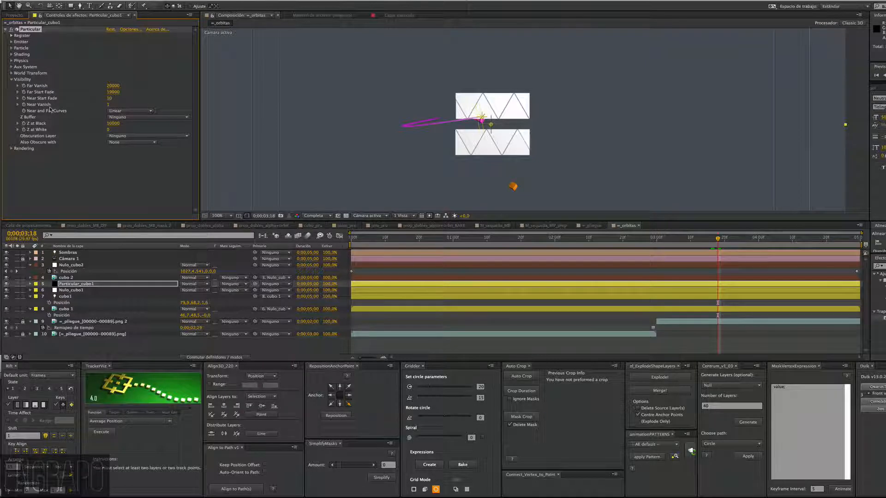
{"action": "key", "text": "z"}
{"action": "left_click", "coordinate": [486, 112]}
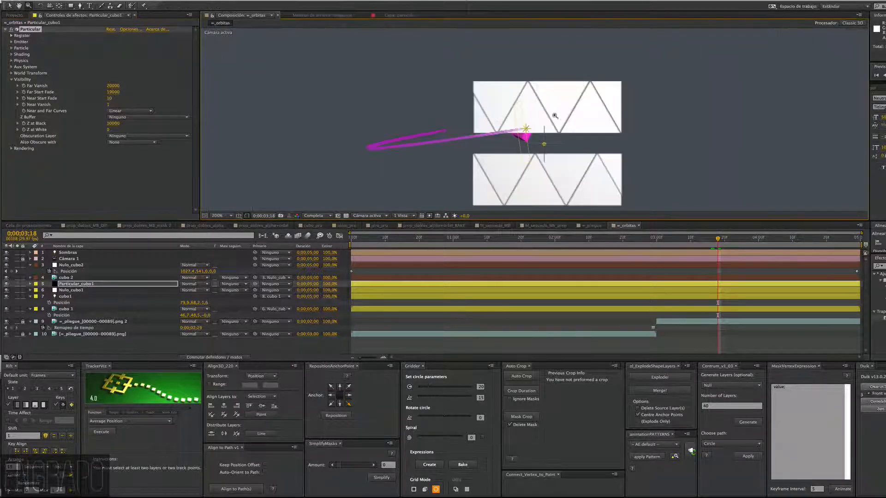
{"action": "key", "text": "v"}
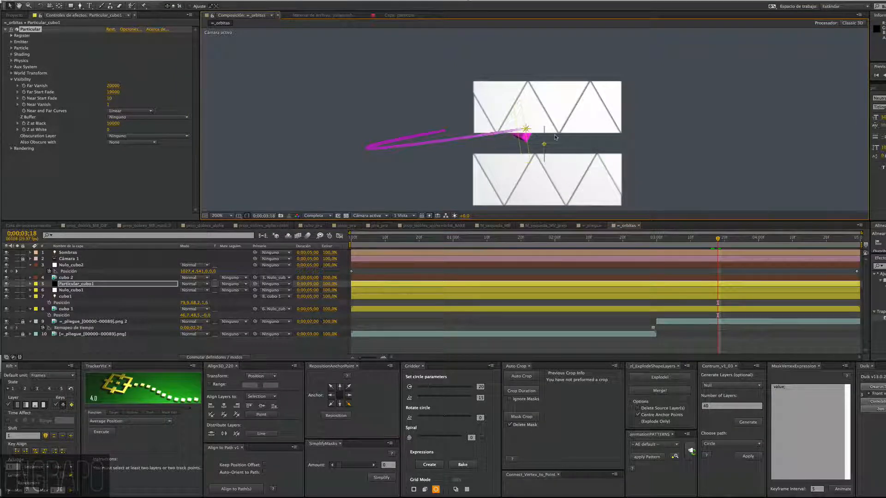
{"action": "left_click_drag", "start_coordinate": [530, 140], "coordinate": [474, 115]}
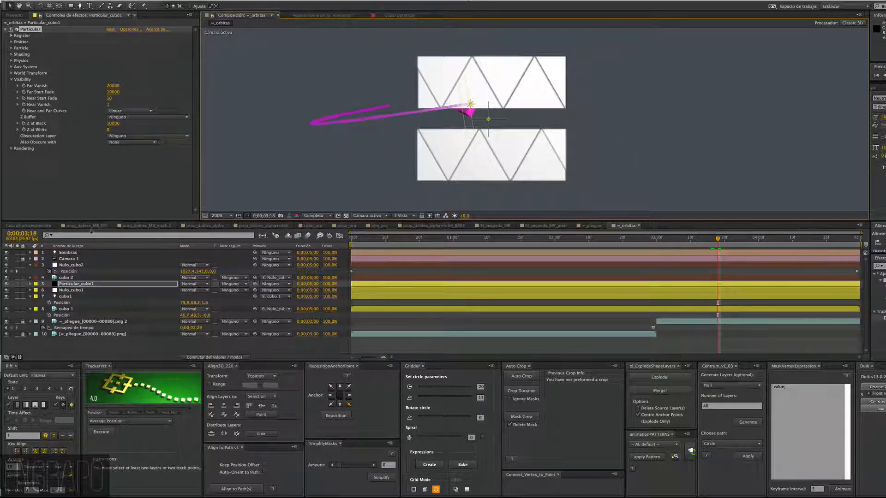
Show the layer switches again, scrub the orbit to 0;00;01;17 to check the trail, and return to the first frame.
{"action": "left_click", "coordinate": [125, 344]}
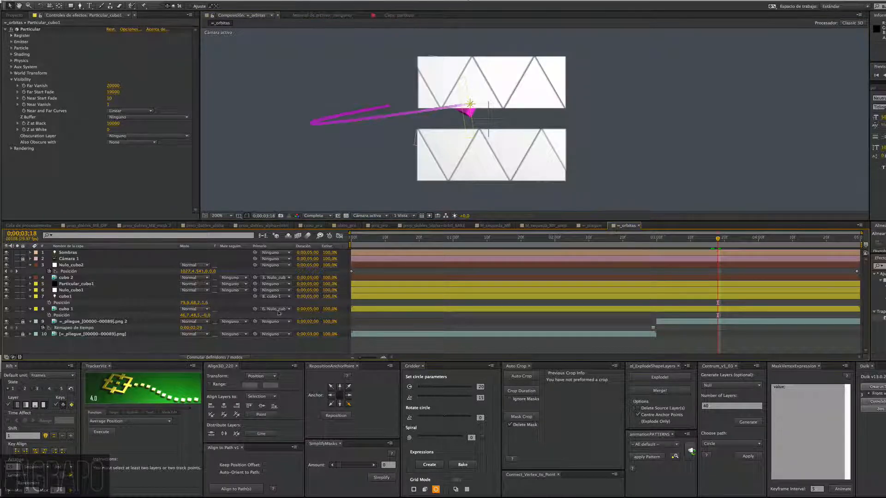
{"action": "left_click", "coordinate": [207, 357]}
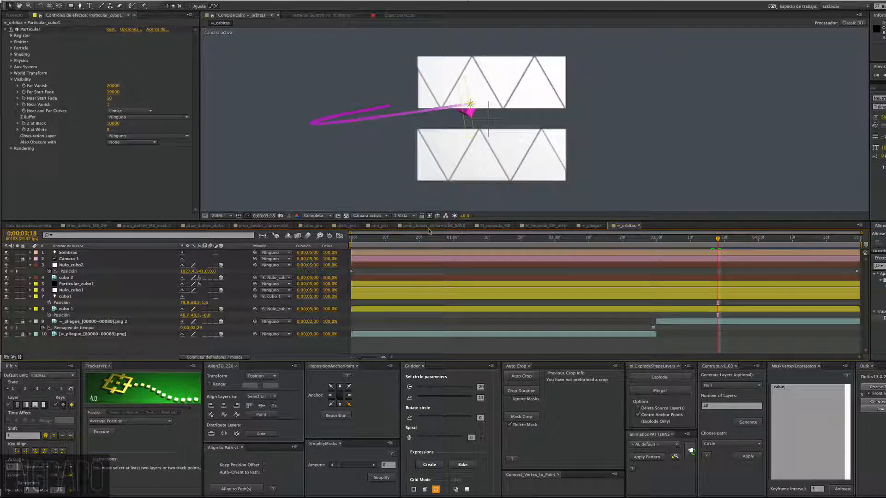
{"action": "left_click_drag", "start_coordinate": [370, 241], "coordinate": [510, 239]}
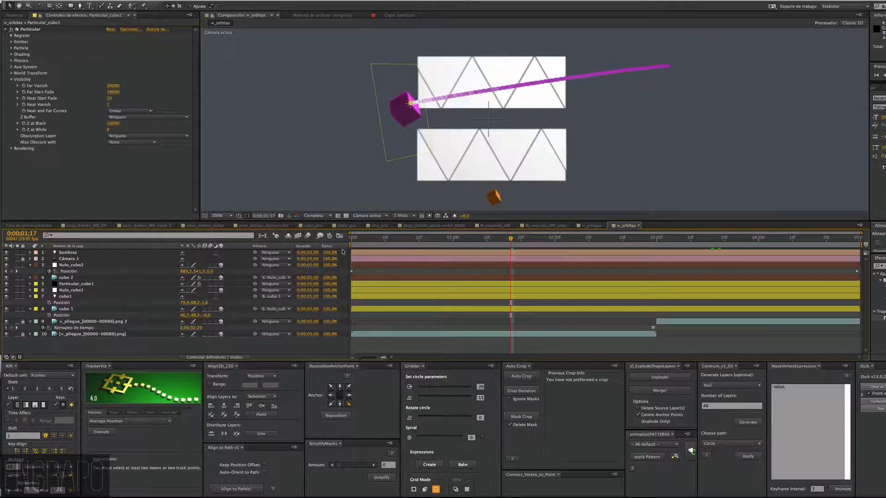
{"action": "left_click", "coordinate": [351, 238]}
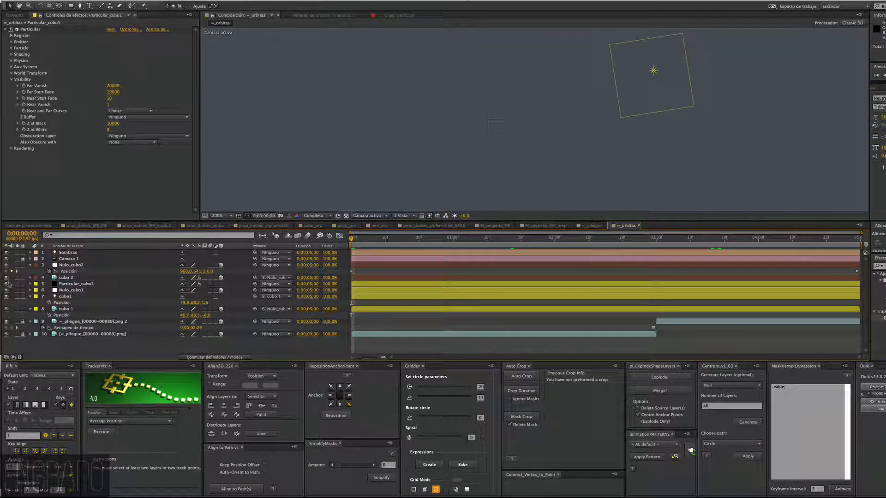
Examine the Position properties of Nulo_cubo1 and the cubo1 light at the last and first frames, and collapse them.
{"action": "left_click", "coordinate": [70, 290]}
{"action": "key", "text": "p"}
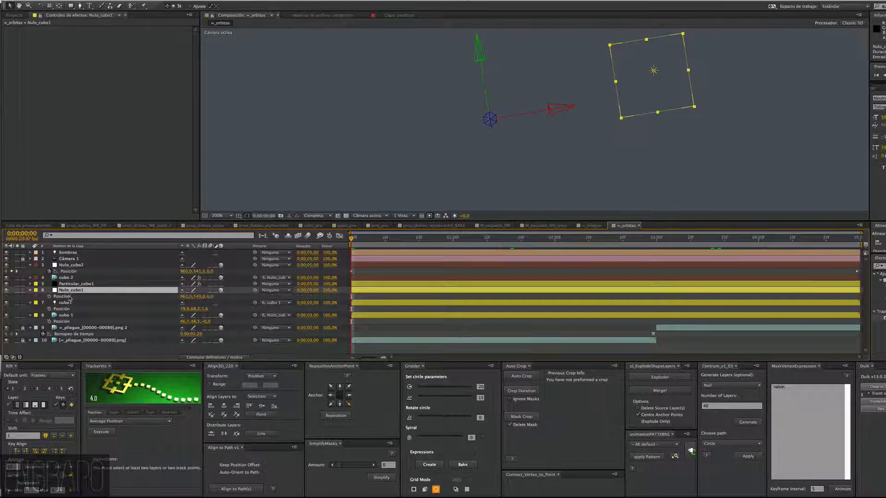
{"action": "left_click", "coordinate": [68, 303]}
{"action": "key", "text": "p"}
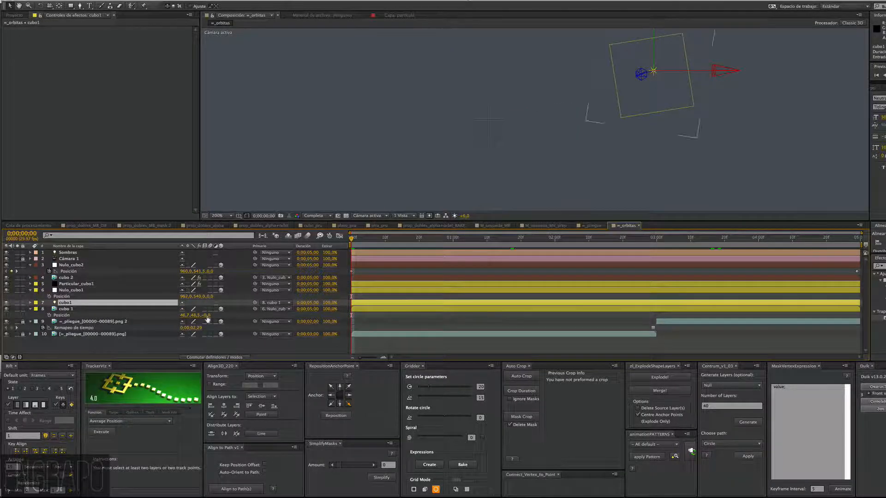
{"action": "left_click", "coordinate": [857, 243]}
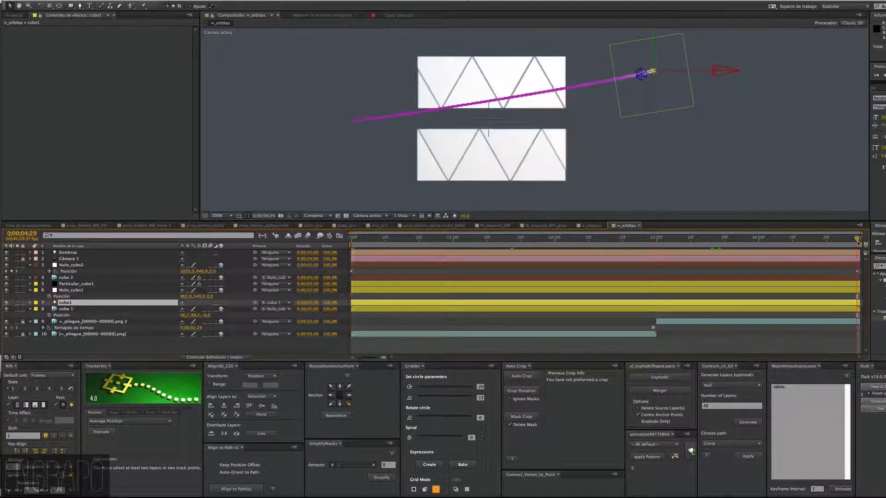
{"action": "left_click", "coordinate": [352, 238]}
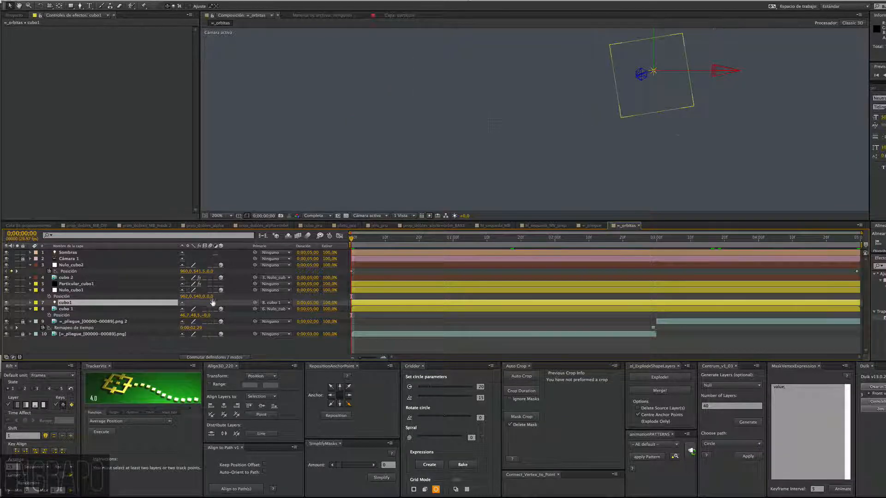
{"action": "left_click", "coordinate": [30, 290]}
{"action": "key", "text": "F2"}
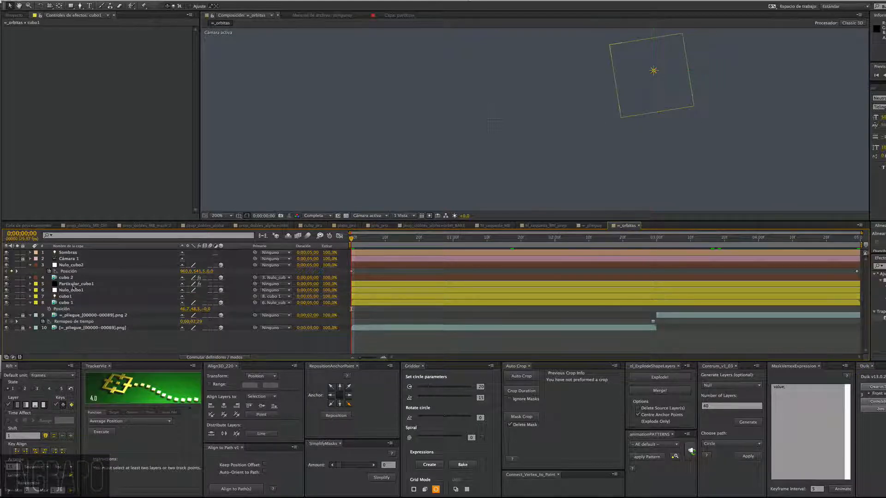
{"action": "left_click", "coordinate": [73, 284]}
{"action": "left_click_drag", "start_coordinate": [511, 239], "coordinate": [727, 238]}
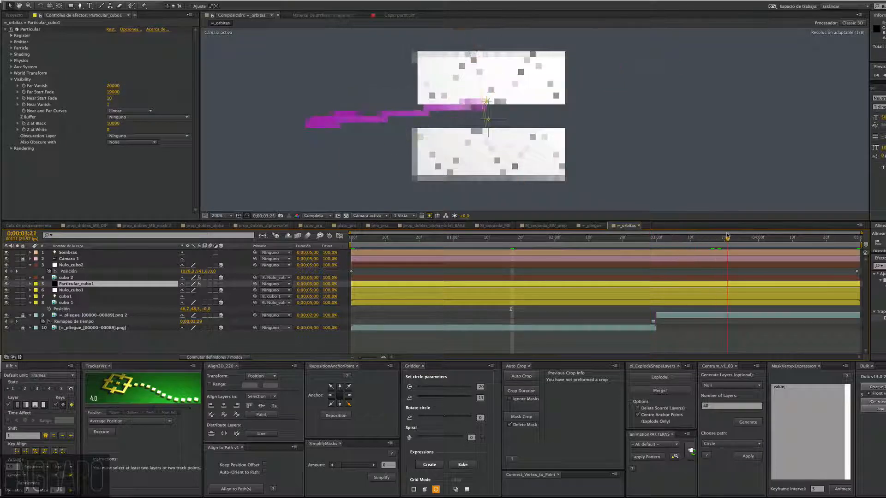
{"action": "left_click", "coordinate": [110, 138]}
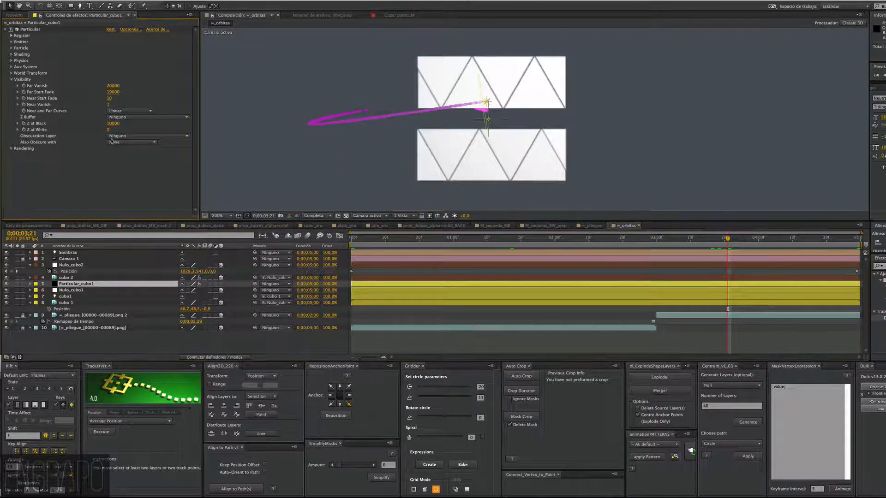
{"action": "left_click", "coordinate": [123, 137]}
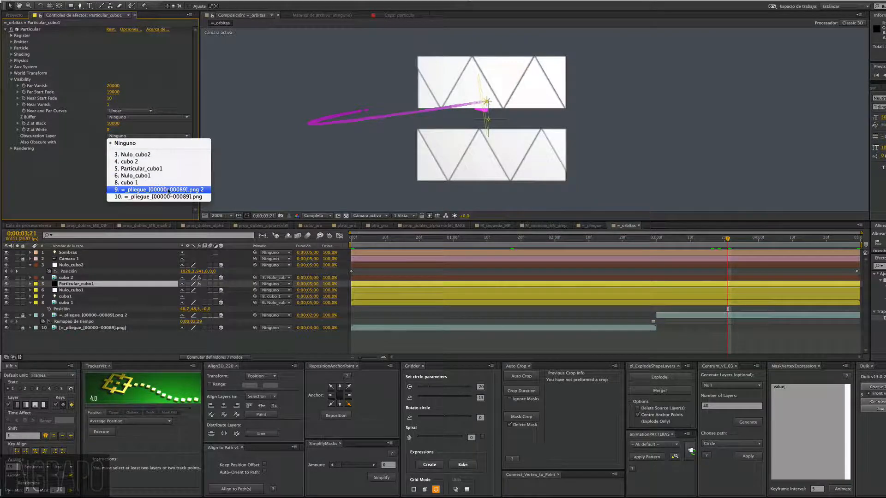
{"action": "left_click", "coordinate": [169, 190]}
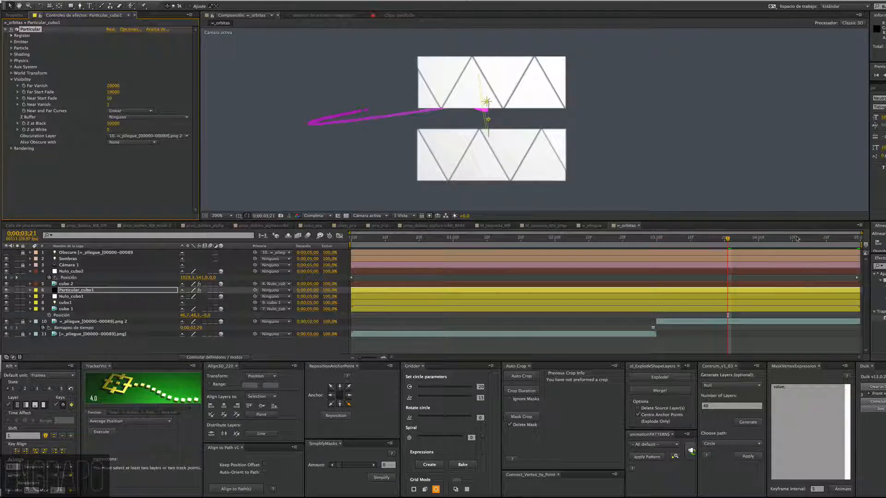
Check the trail at 0;00;03;22 and review the available Obscuration Layer choices, keeping the current one.
{"action": "mouse_move", "coordinate": [722, 244]}
{"action": "left_mouse_down"}
{"action": "mouse_move", "coordinate": [698, 242]}
{"action": "mouse_move", "coordinate": [731, 242]}
{"action": "left_mouse_up"}
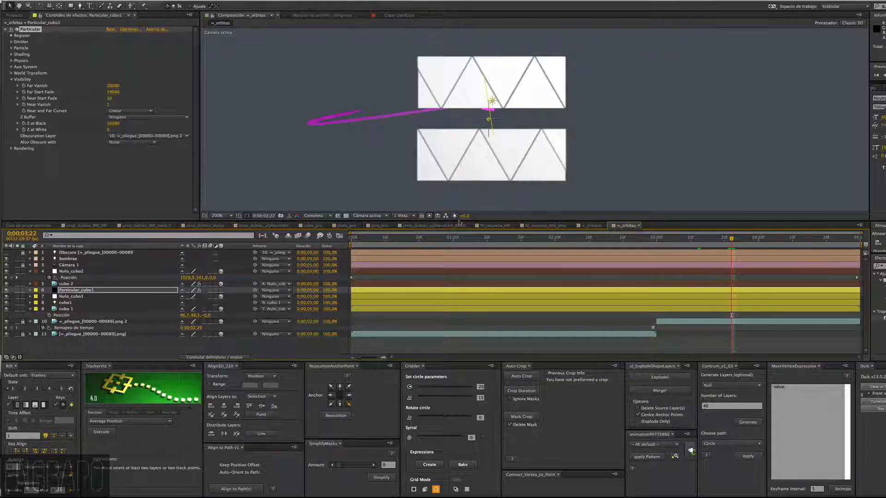
{"action": "left_click", "coordinate": [125, 323]}
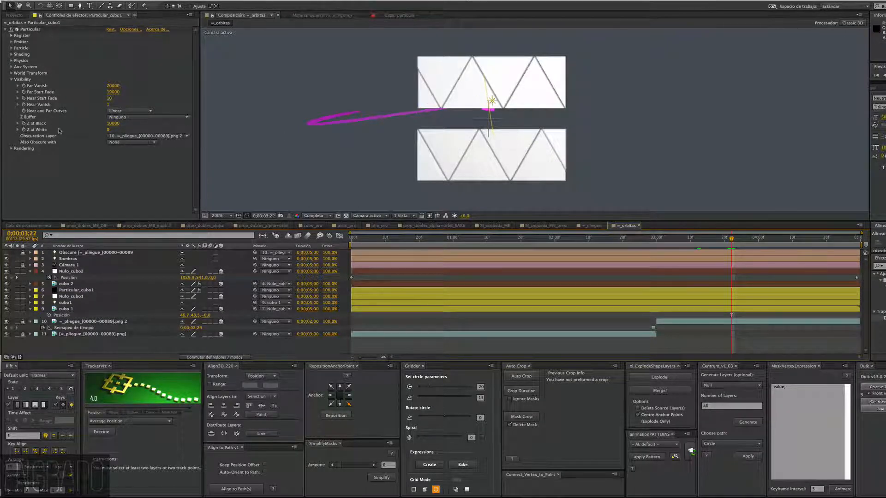
{"action": "left_click", "coordinate": [156, 136]}
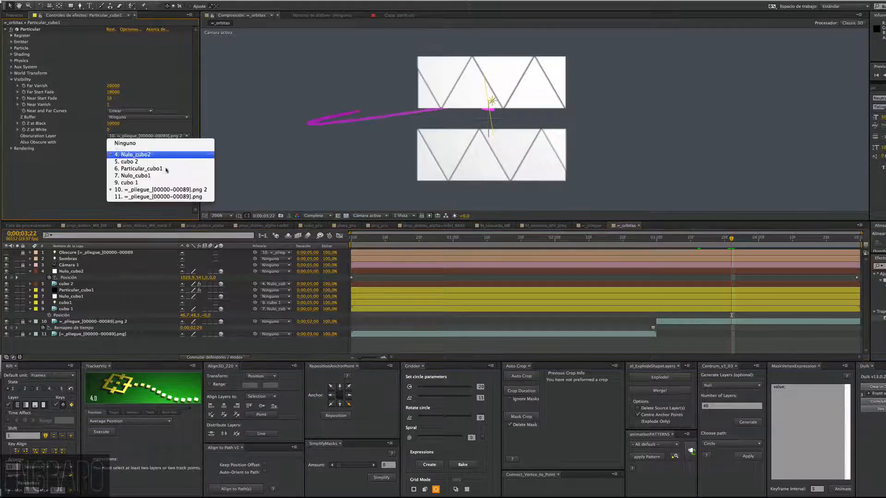
{"action": "left_click", "coordinate": [47, 189]}
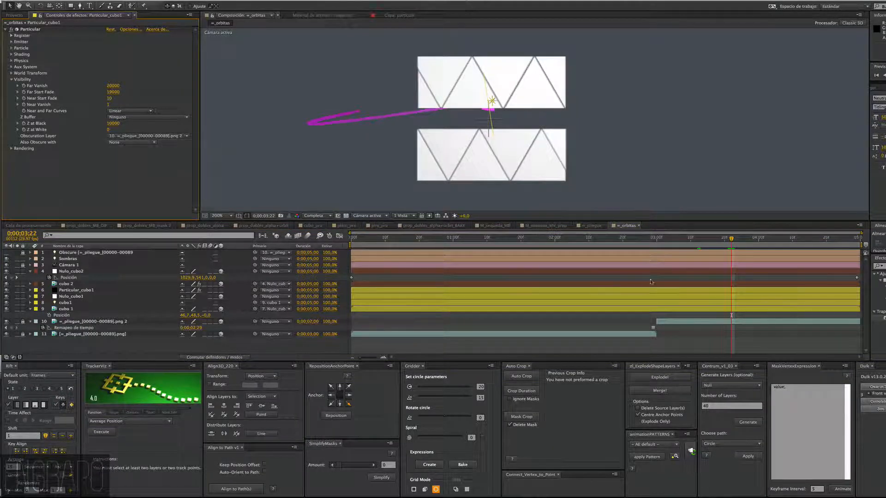
{"action": "left_click", "coordinate": [22, 322]}
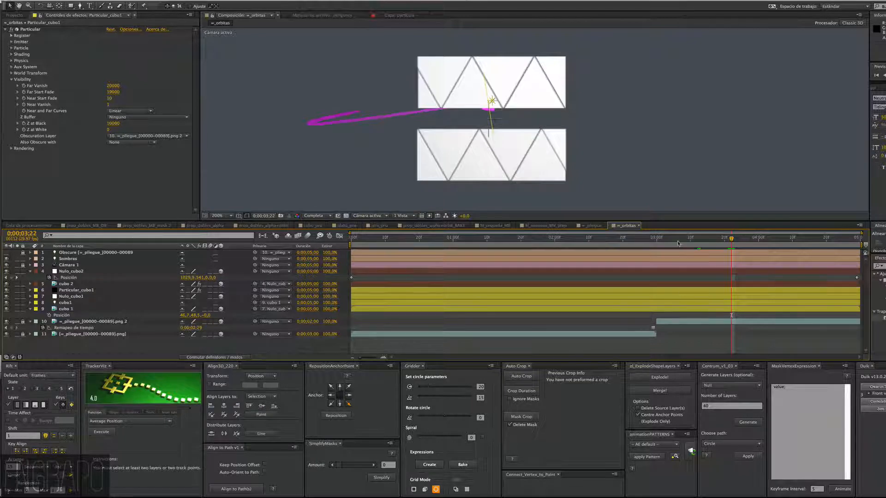
Scrub and play the orbit between 0;00;01;23 and 0;00;04;20 to check how the trail passes behind the pleats.
{"action": "left_click", "coordinate": [656, 240]}
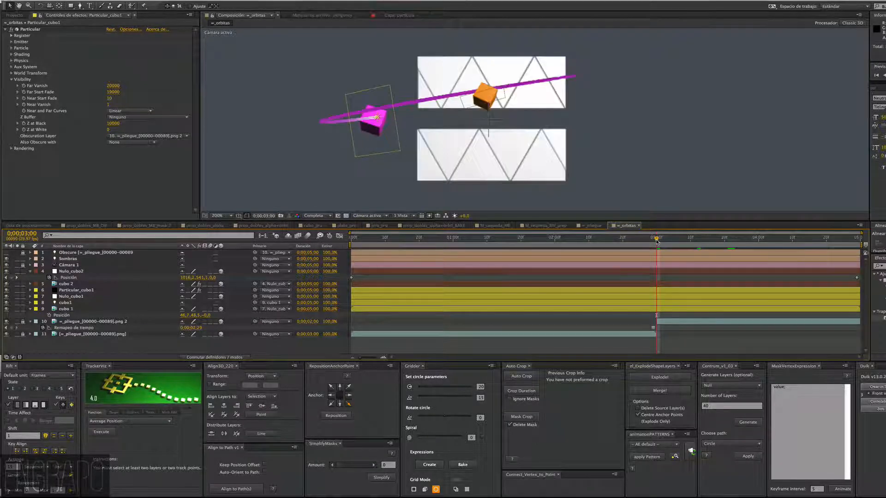
{"action": "left_click_drag", "start_coordinate": [656, 240], "coordinate": [836, 236]}
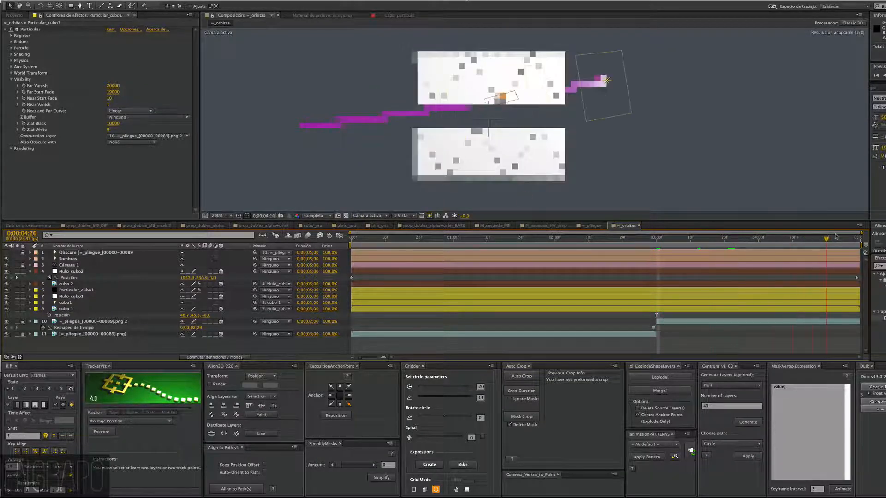
{"action": "left_click", "coordinate": [643, 238]}
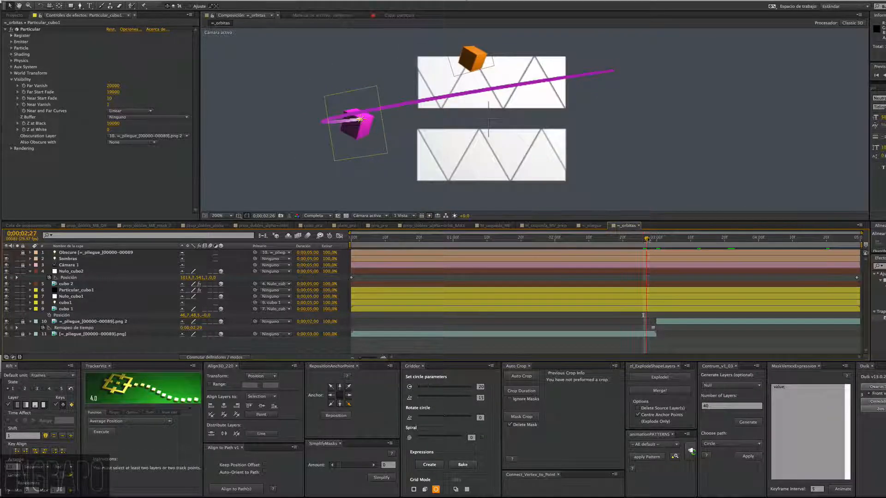
{"action": "left_click_drag", "start_coordinate": [644, 238], "coordinate": [710, 323]}
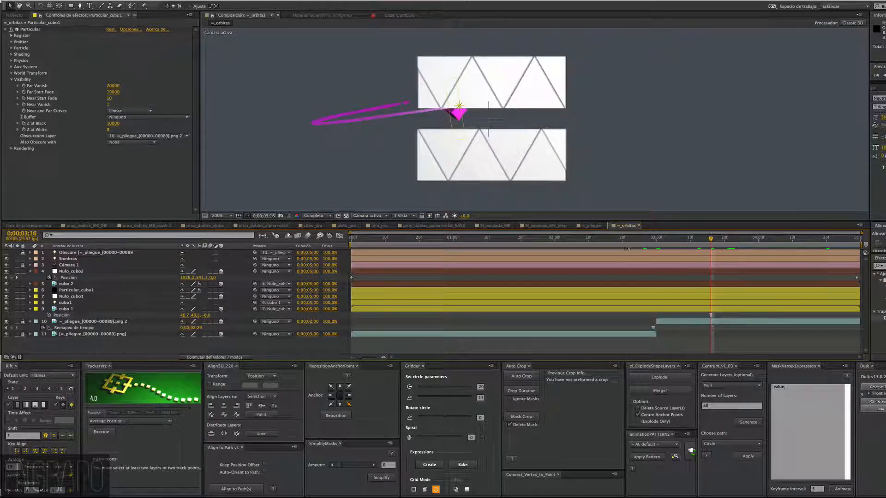
{"action": "left_click_drag", "start_coordinate": [617, 238], "coordinate": [531, 239]}
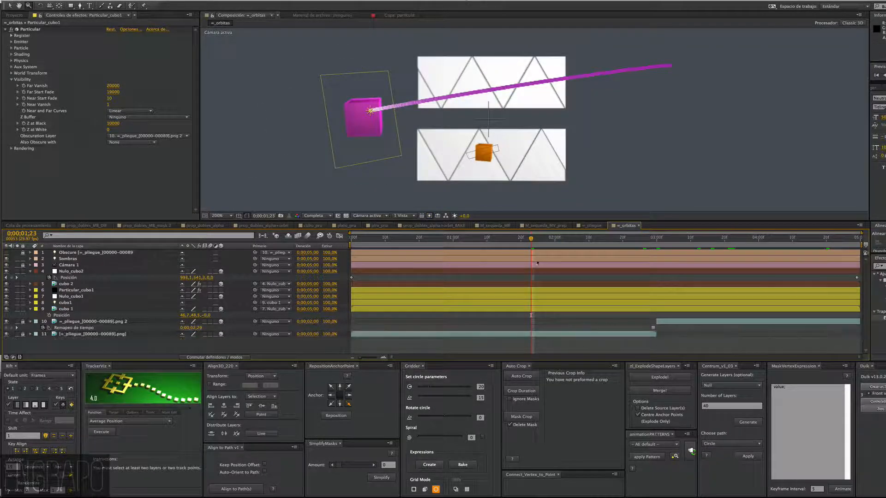
{"action": "key", "text": "space"}
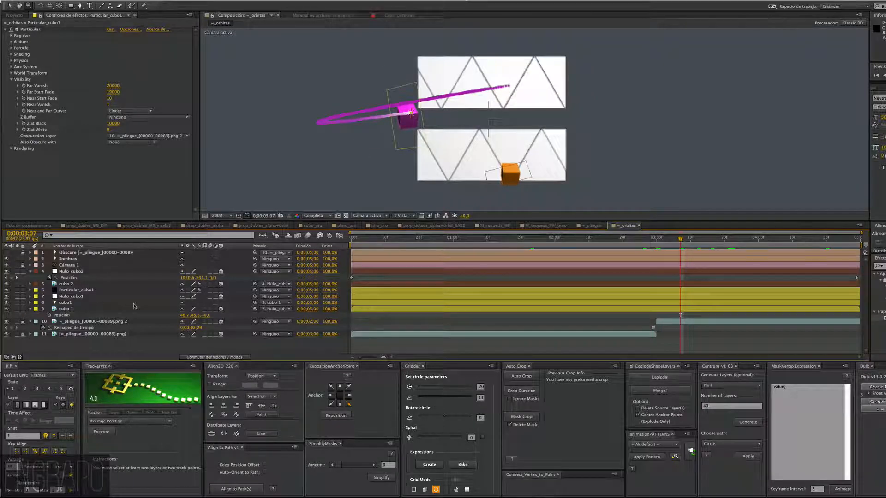
Select Nulo_cubo2, preview the orange cube's orbit, and view its position at 0;00;03;11 at 100%.
{"action": "left_click", "coordinate": [75, 271]}
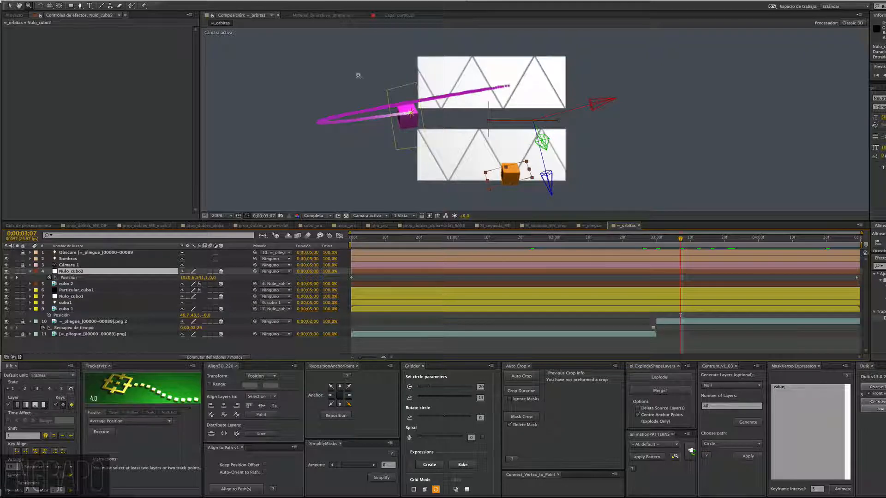
{"action": "key", "text": "space"}
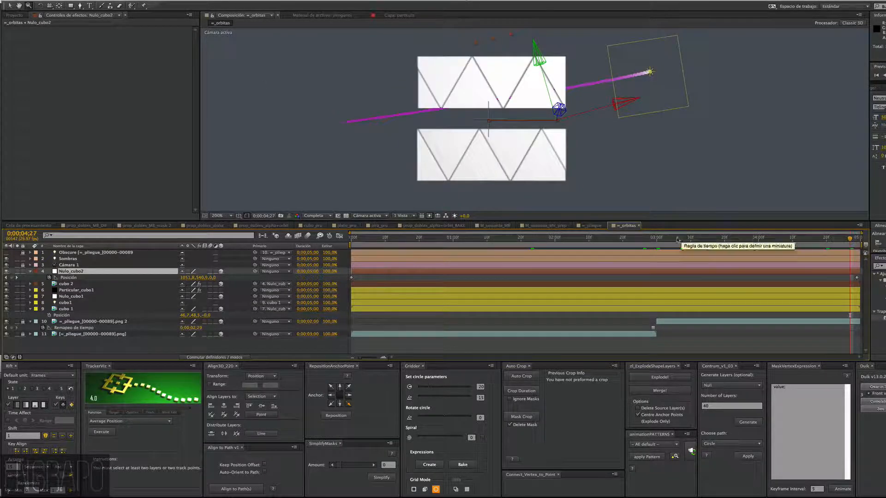
{"action": "left_click", "coordinate": [694, 239]}
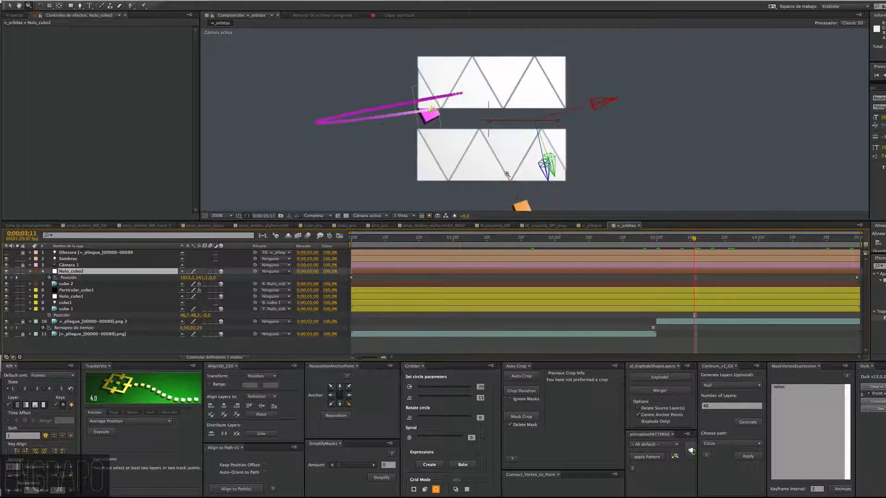
{"action": "left_click", "coordinate": [507, 342]}
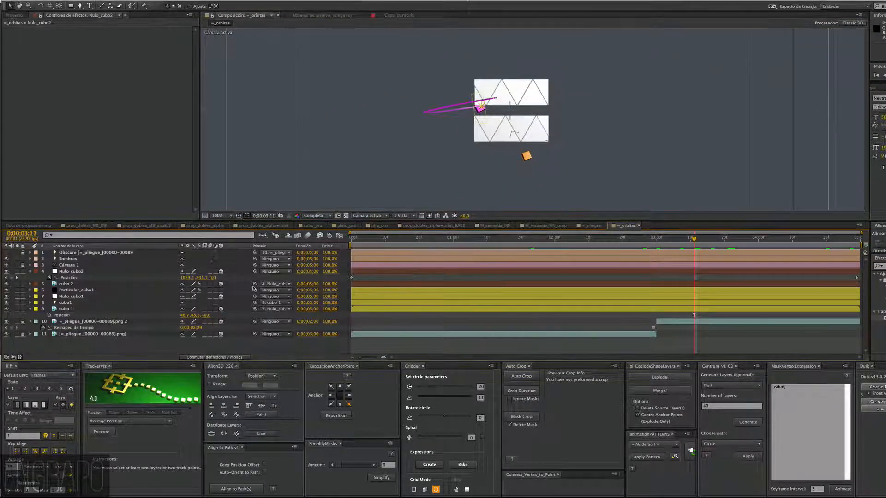
Duplicate the Particular_cubo1 layer, place the copy just above Nulo_cubo2, and give it the Marrón label.
{"action": "left_click", "coordinate": [74, 291]}
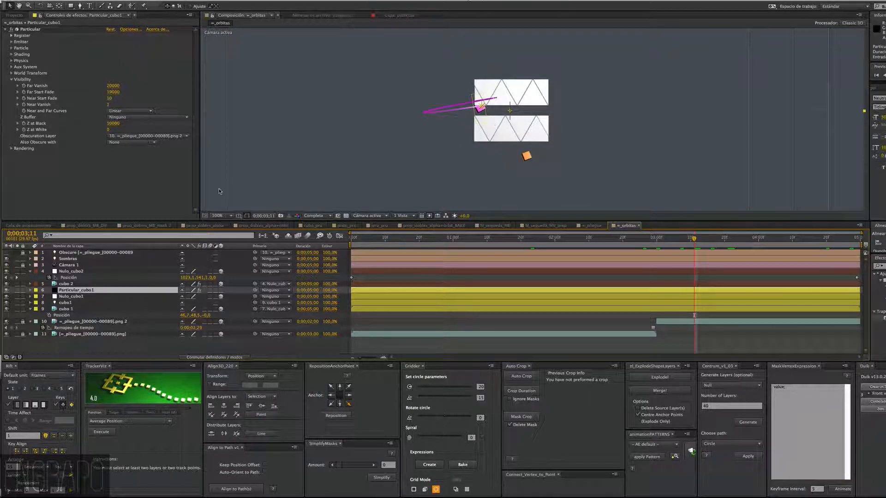
{"action": "key", "text": "ctrl+d"}
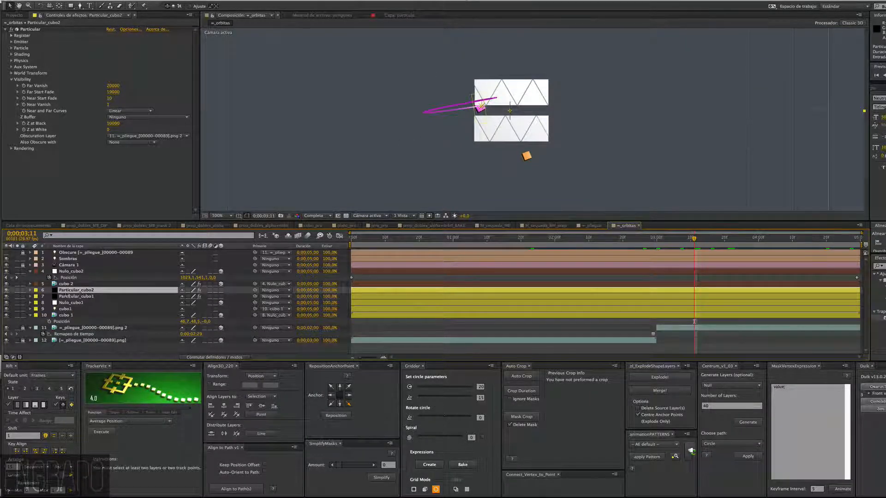
{"action": "left_click_drag", "start_coordinate": [74, 291], "coordinate": [47, 277]}
{"action": "left_click", "coordinate": [36, 272]}
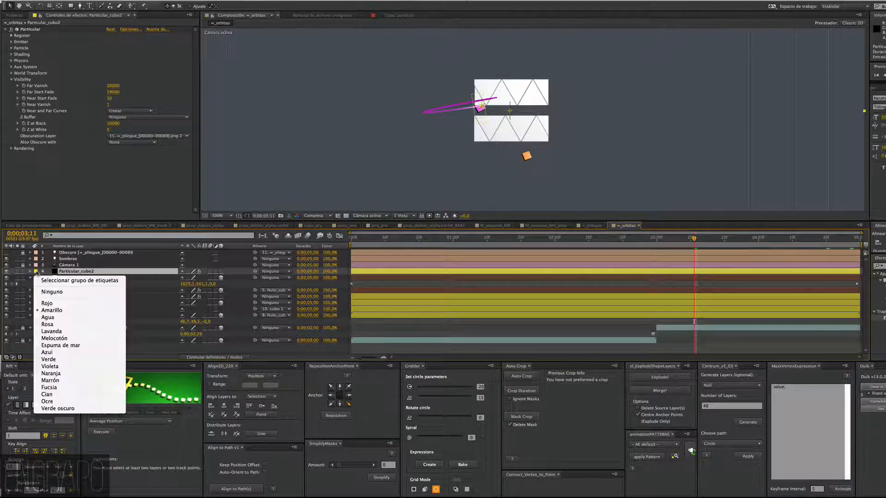
{"action": "left_click", "coordinate": [65, 380]}
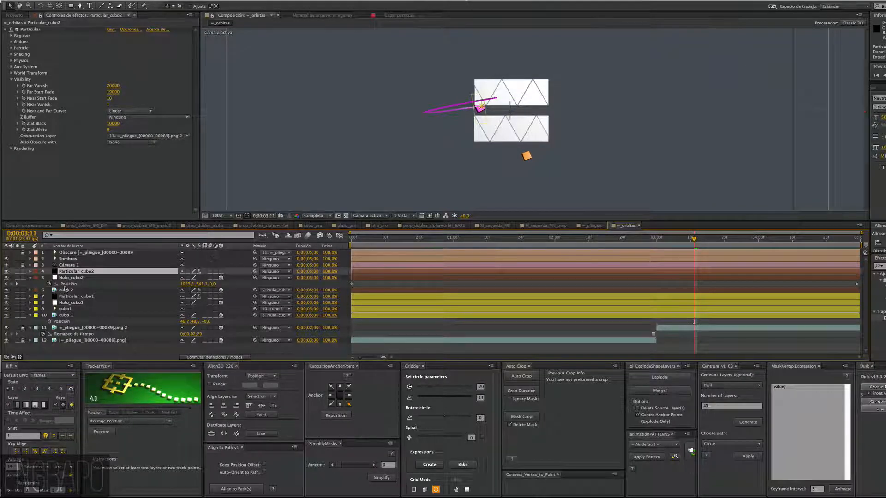
Duplicate the cubo1 light, place the copy just above Particular_cubo2, and give it the Marrón label.
{"action": "left_click", "coordinate": [60, 308]}
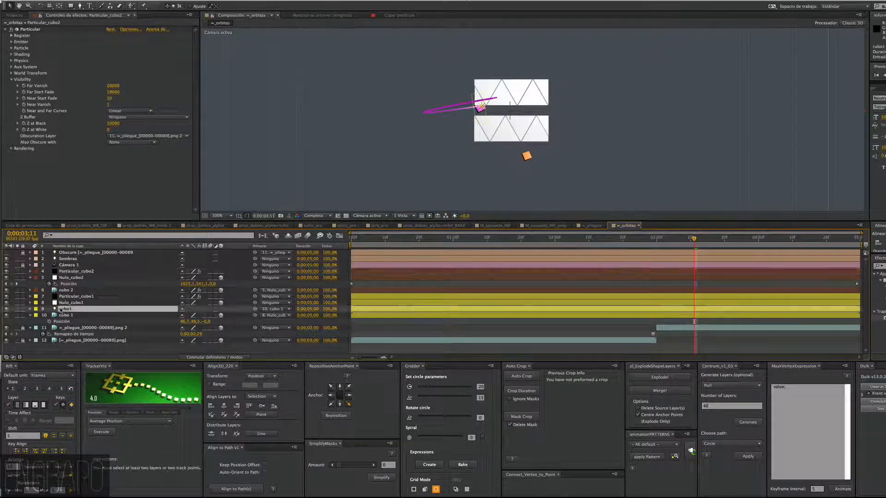
{"action": "key", "text": "ctrl+d"}
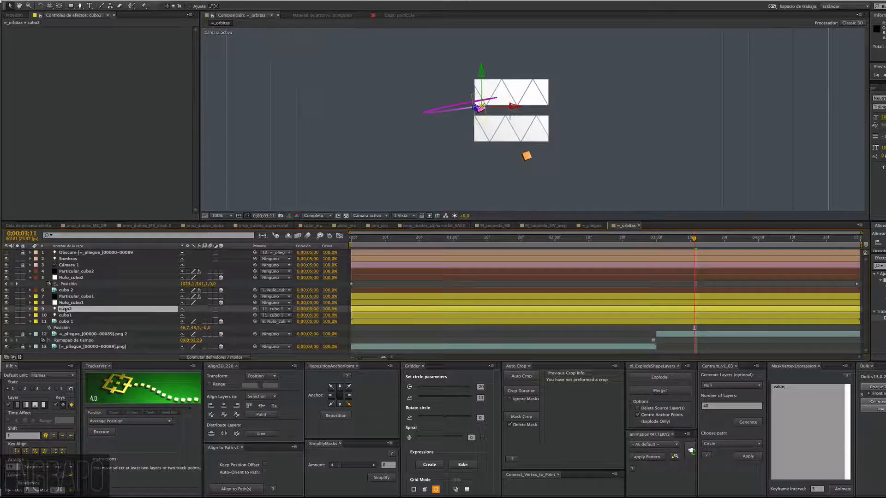
{"action": "left_click_drag", "start_coordinate": [71, 268], "coordinate": [69, 270]}
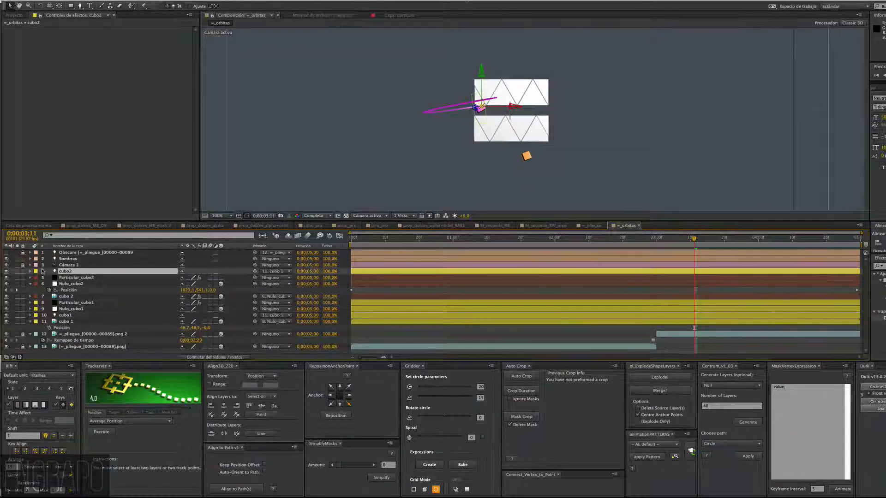
{"action": "left_click", "coordinate": [35, 271]}
{"action": "left_click", "coordinate": [61, 381]}
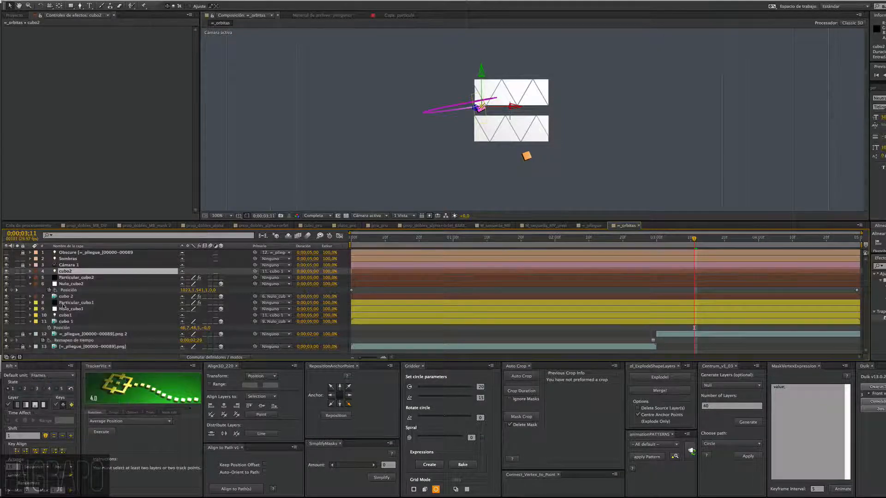
Go to the last frame, 0;00;04;29, and swap Particular_cubo2's open Visibility group for its Emitter and Particle settings.
{"action": "left_click_drag", "start_coordinate": [796, 240], "coordinate": [881, 236]}
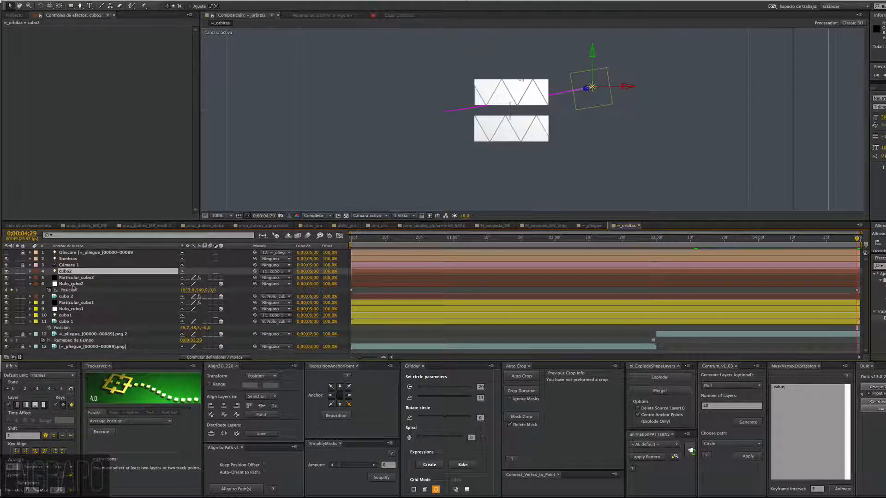
{"action": "left_click", "coordinate": [66, 272]}
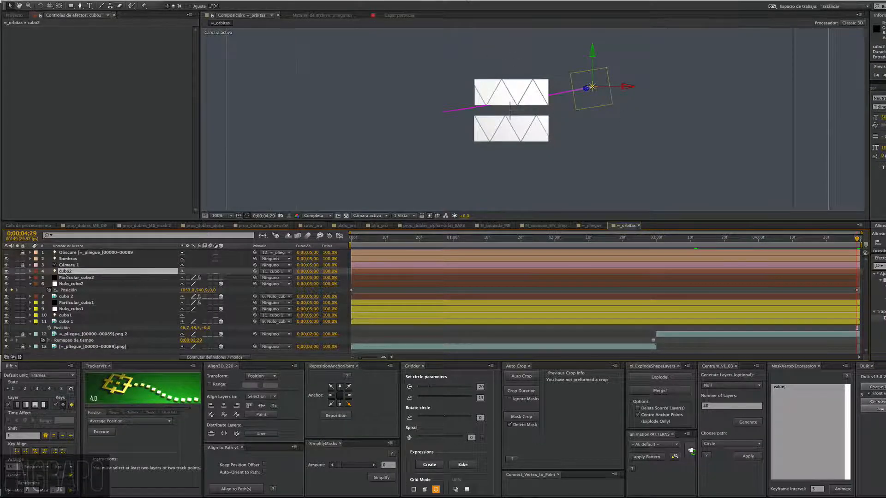
{"action": "left_click", "coordinate": [73, 278]}
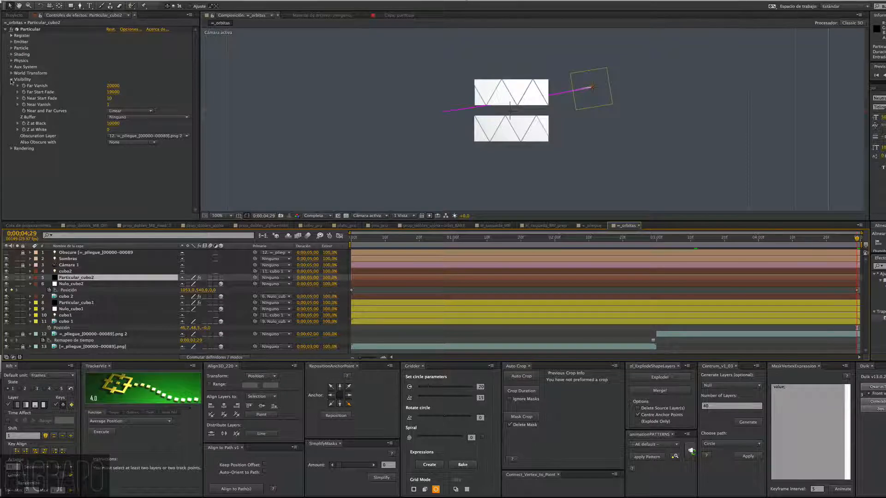
{"action": "left_click", "coordinate": [11, 81]}
{"action": "left_click", "coordinate": [12, 42]}
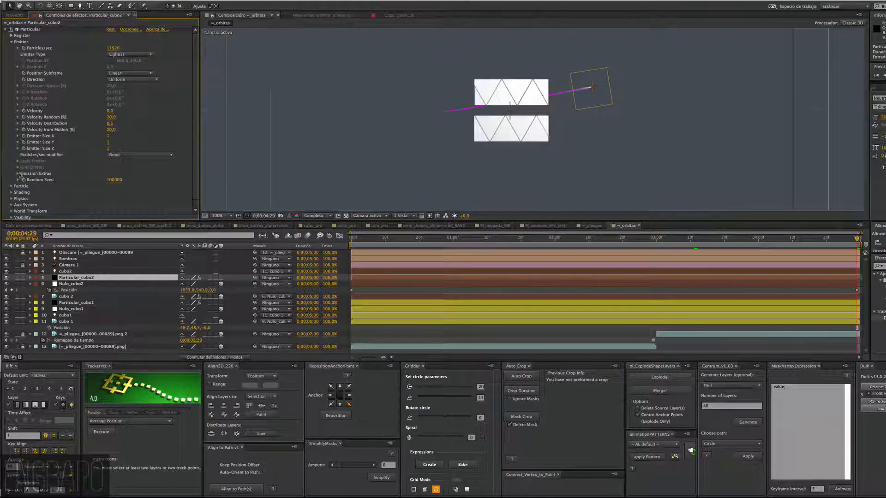
{"action": "left_click", "coordinate": [11, 185]}
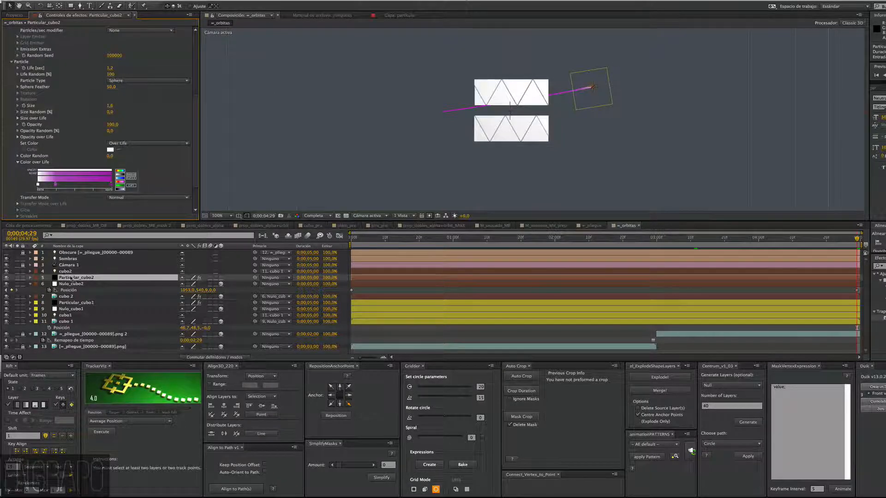
Set the light emitter name of the Particular effect on Particular_cubo2 to "cubo2".
{"action": "left_click", "coordinate": [17, 162]}
{"action": "scroll", "coordinate": [57, 76], "scroll_direction": "up", "scroll_amount": 5}
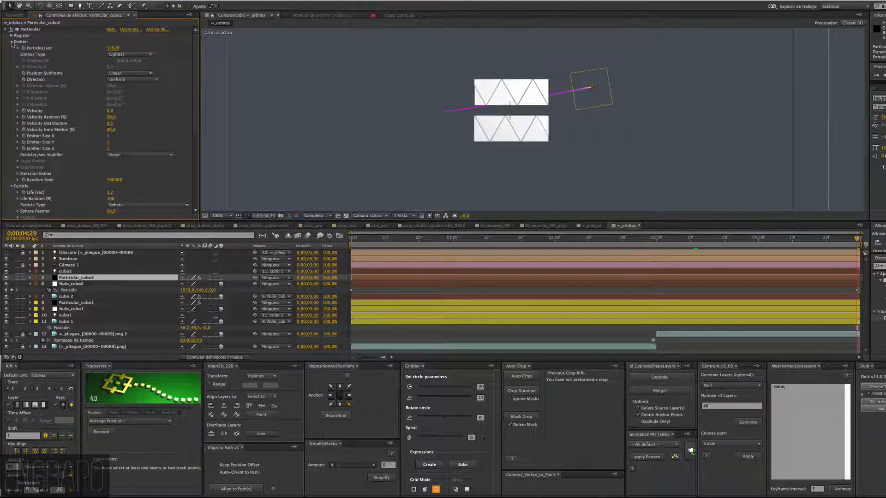
{"action": "left_click", "coordinate": [129, 29]}
{"action": "type", "text": "cubo2"}
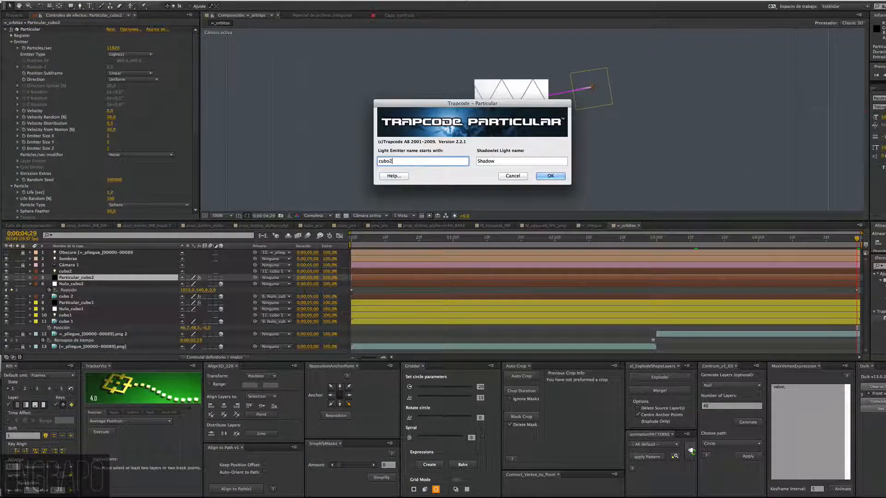
{"action": "key", "text": "Return"}
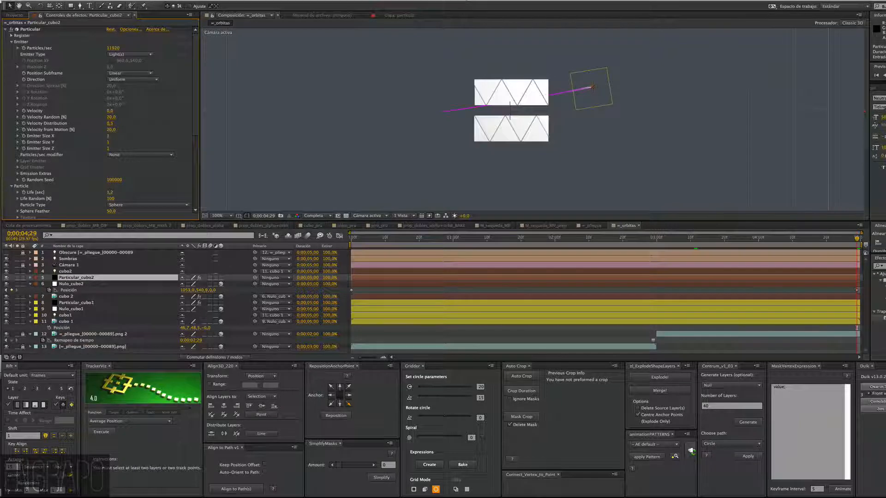
Move the cubo2 light to the second cube, just above the upper white panel, and parent it to the cubo 2 layer.
{"action": "left_click", "coordinate": [73, 272]}
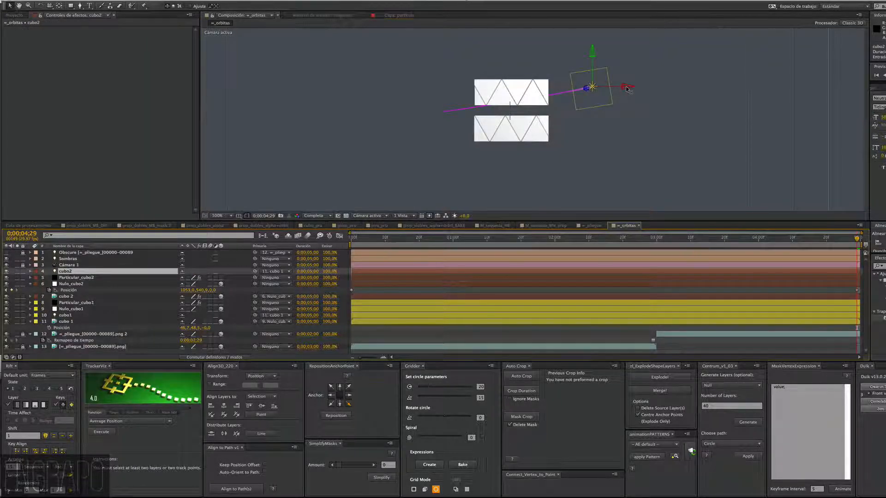
{"action": "left_click_drag", "start_coordinate": [628, 89], "coordinate": [506, 35]}
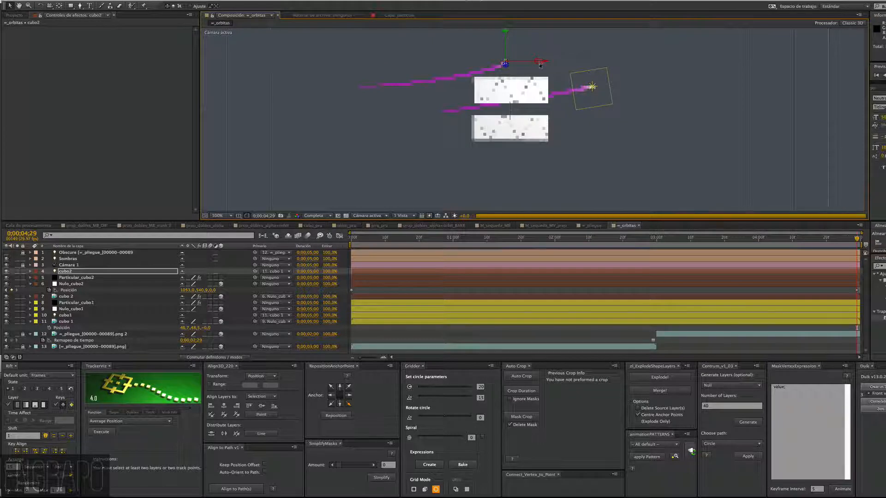
{"action": "left_click_drag", "start_coordinate": [539, 61], "coordinate": [512, 40]}
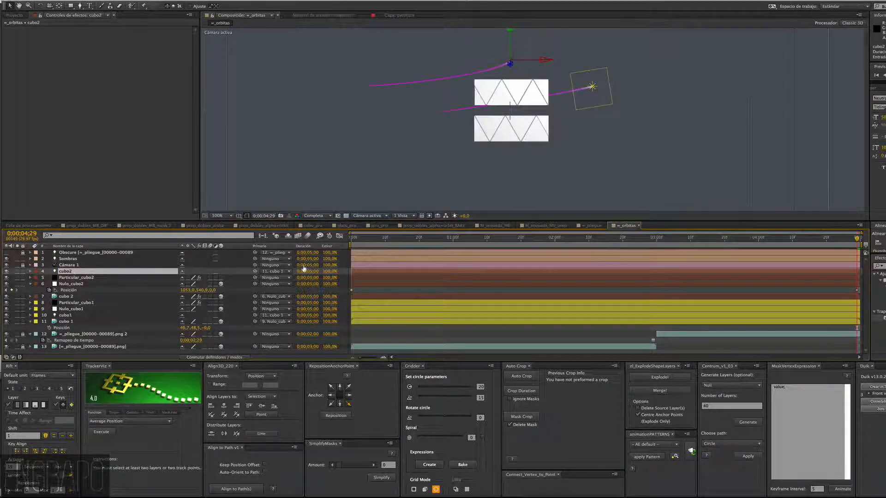
{"action": "left_click_drag", "start_coordinate": [255, 274], "coordinate": [72, 299]}
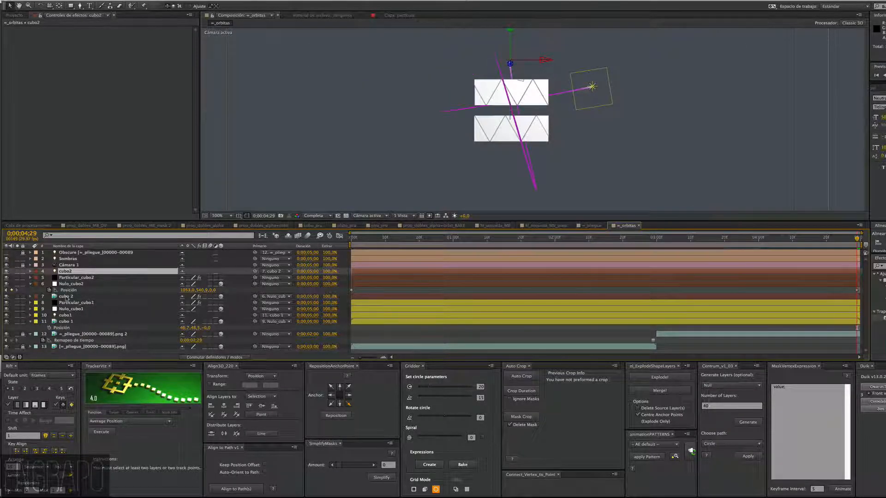
Change the end colour of the Color over Life gradient on Particular_cubo2 to a dark orange-brown.
{"action": "left_click", "coordinate": [76, 278]}
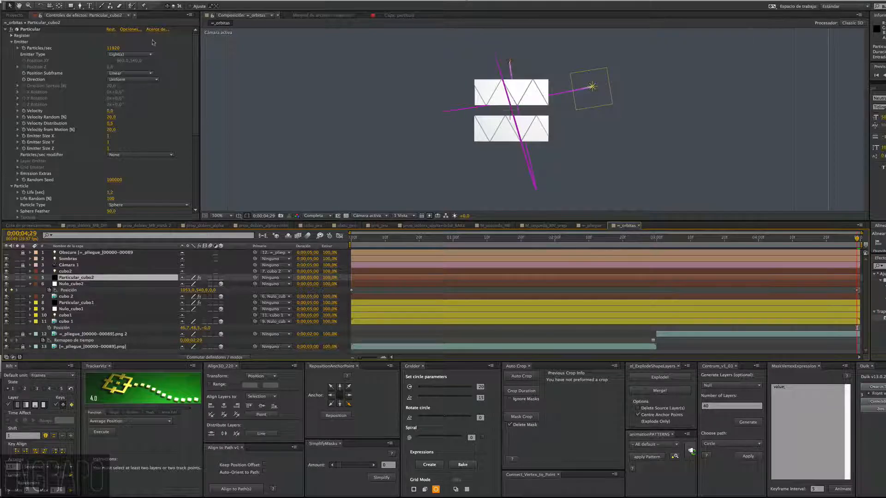
{"action": "scroll", "coordinate": [192, 64], "scroll_direction": "down", "scroll_amount": 5}
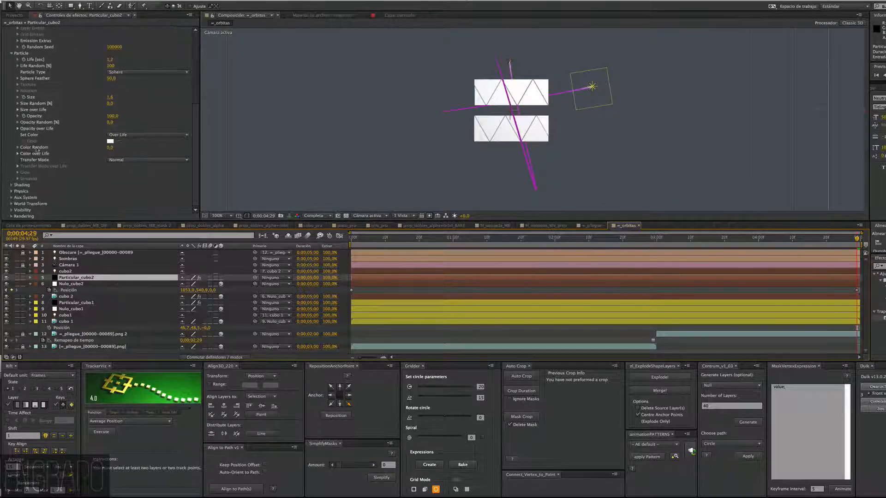
{"action": "left_click", "coordinate": [24, 155]}
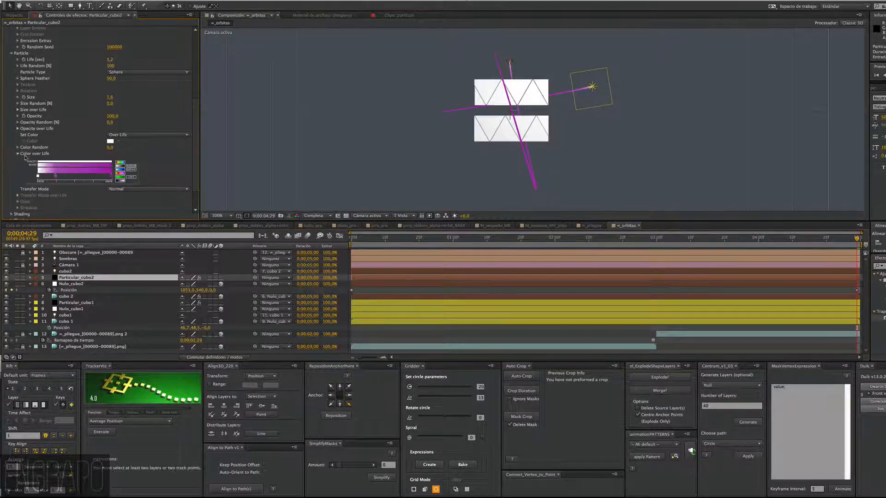
{"action": "double_click", "coordinate": [111, 177]}
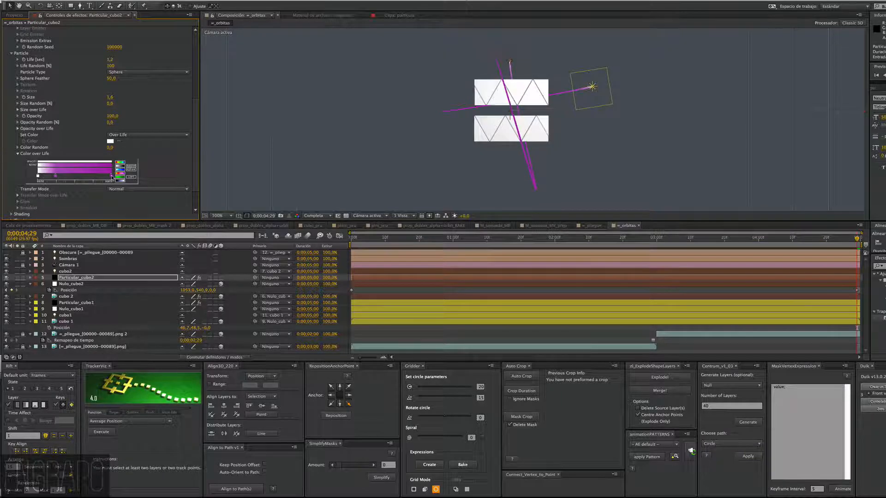
{"action": "left_click", "coordinate": [632, 249]}
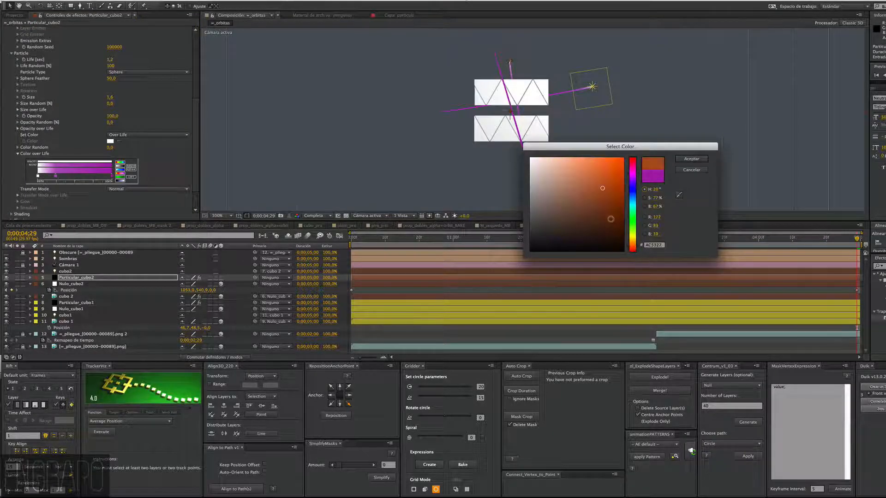
{"action": "left_click", "coordinate": [610, 215]}
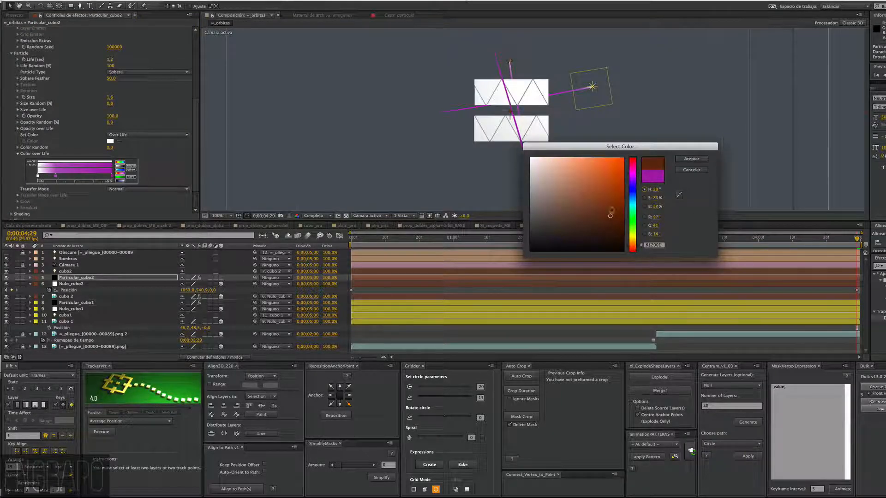
{"action": "left_click", "coordinate": [687, 159]}
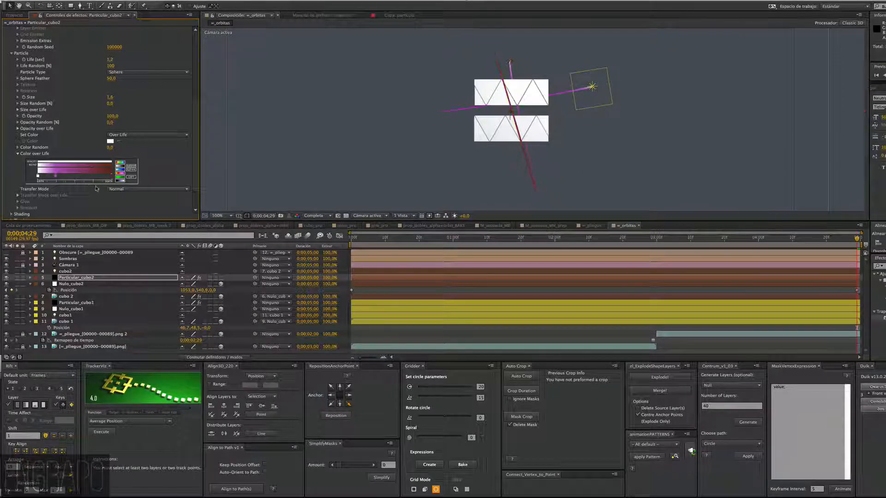
Change the middle colour of the Particular_cubo2 Color over Life gradient to a fully saturated bright orange.
{"action": "double_click", "coordinate": [56, 176]}
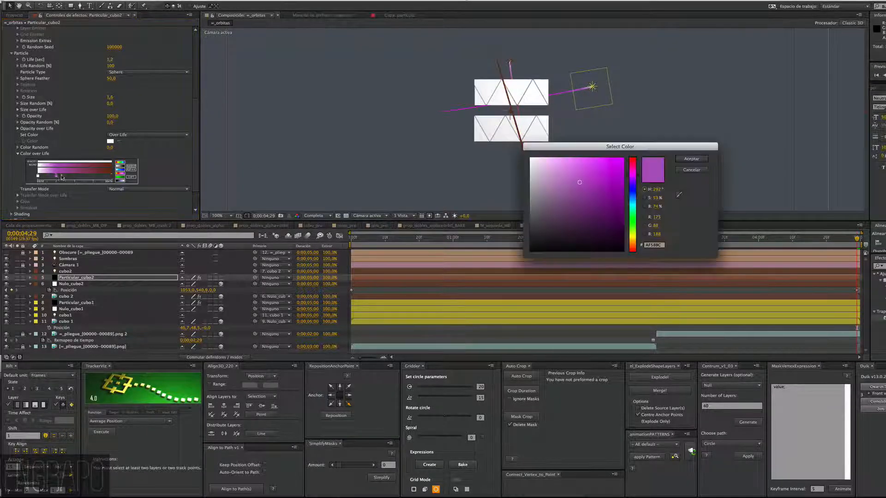
{"action": "left_click", "coordinate": [631, 244]}
{"action": "left_click_drag", "start_coordinate": [624, 146], "coordinate": [636, 152]}
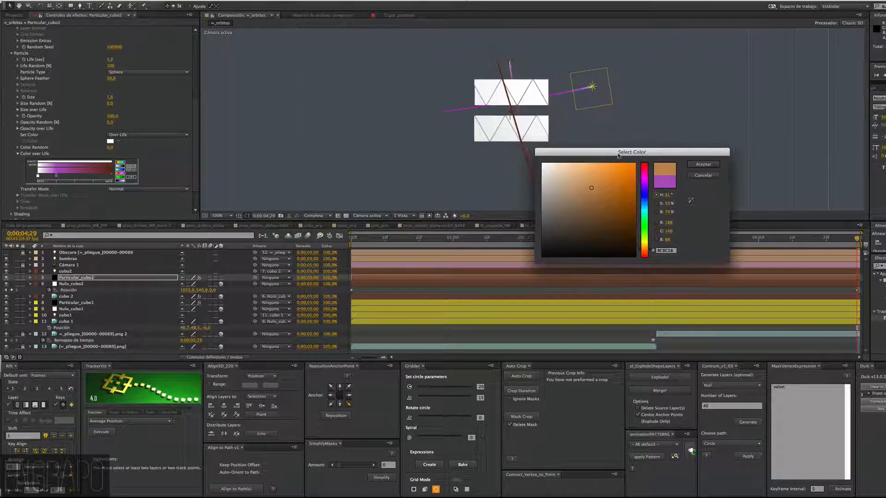
{"action": "left_click", "coordinate": [635, 163]}
{"action": "left_click", "coordinate": [703, 164]}
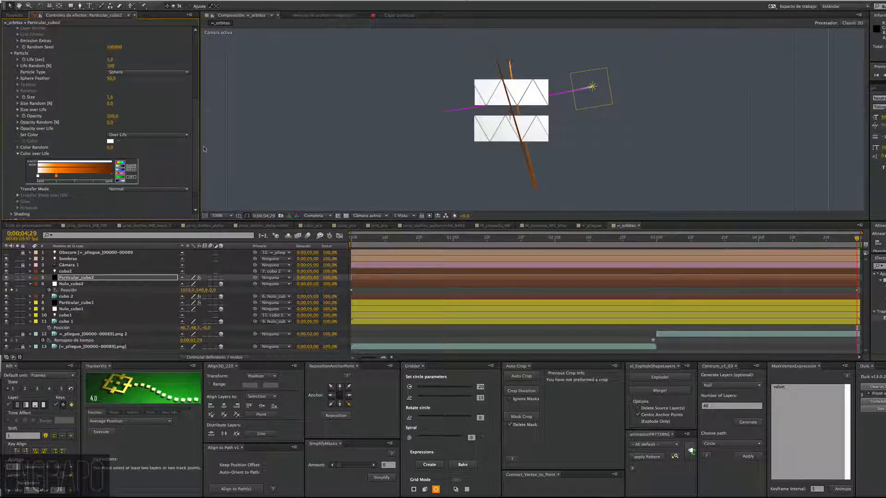
Shorten the particle life of Particular_cubo2, trying 0,5 and settling on 0,6 seconds.
{"action": "scroll", "coordinate": [193, 125], "scroll_direction": "up", "scroll_amount": 3}
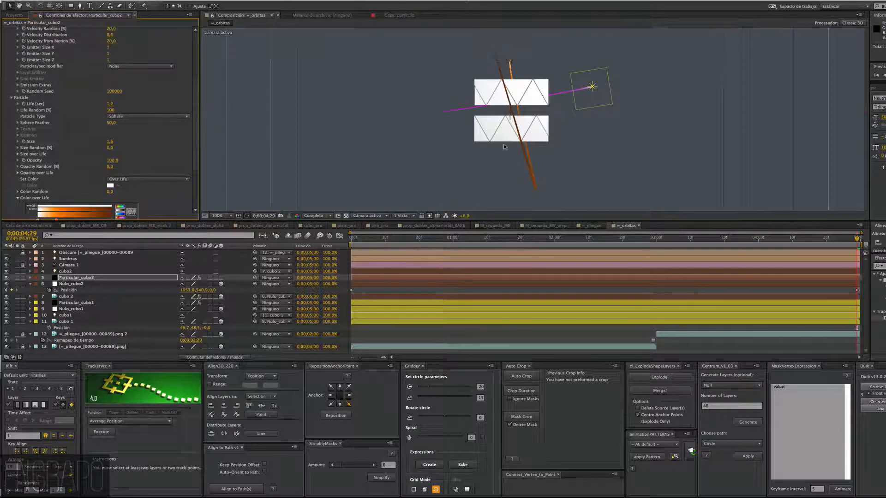
{"action": "left_click", "coordinate": [111, 104]}
{"action": "type", "text": "0,5"}
{"action": "key", "text": "Return"}
{"action": "left_click", "coordinate": [109, 103]}
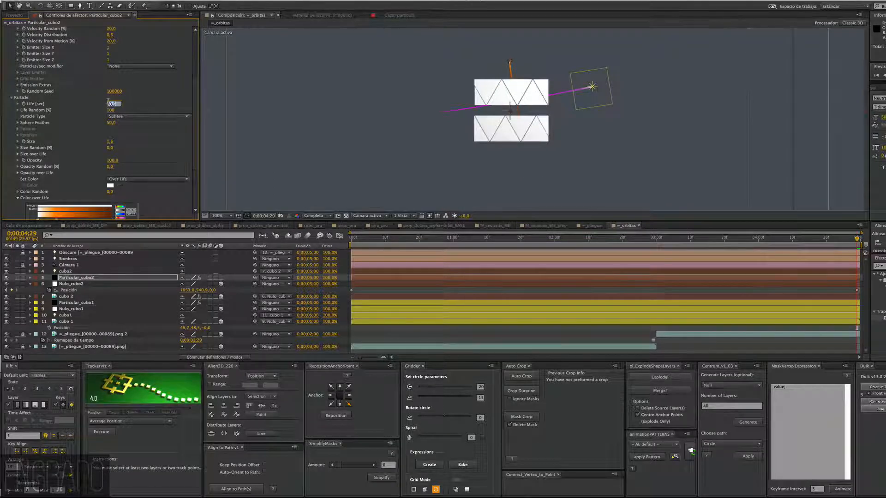
{"action": "type", "text": "0,6"}
{"action": "key", "text": "Return"}
Apply the peaked preset that rises early and fades out to Opacity over Life on Particular_cubo2, and preview frame 0;00;01;10.
{"action": "left_click", "coordinate": [17, 173]}
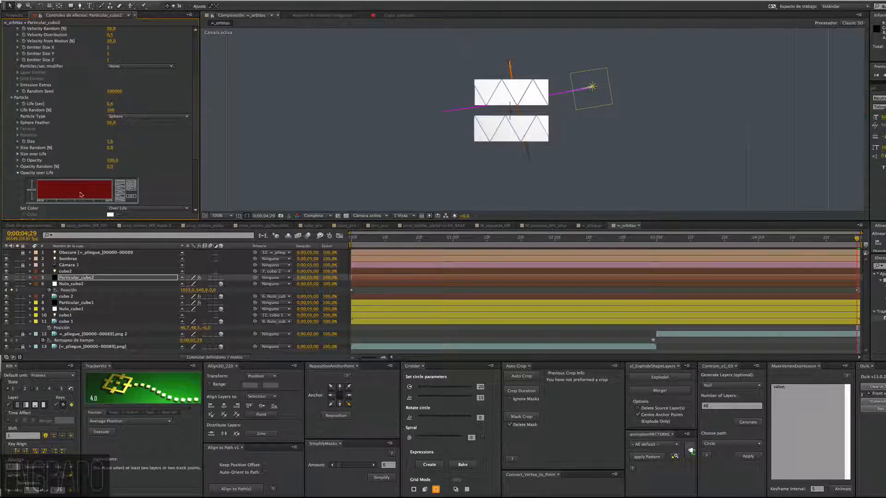
{"action": "left_click", "coordinate": [121, 191]}
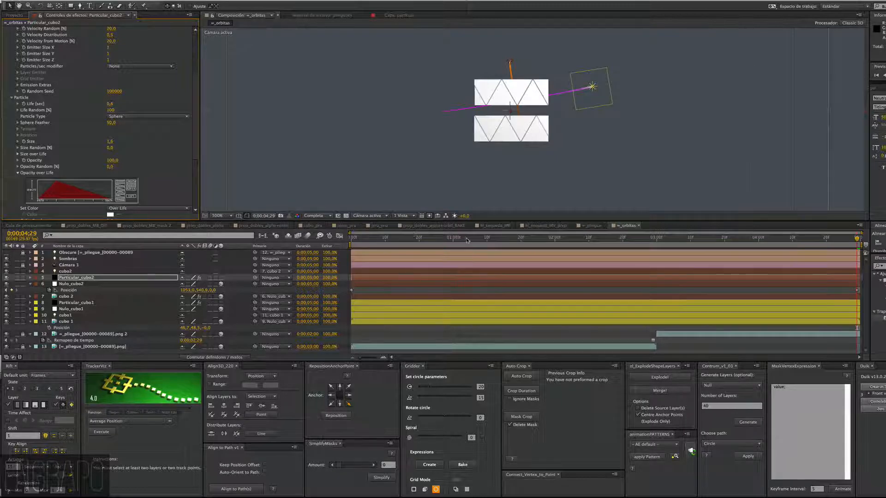
{"action": "left_click", "coordinate": [486, 237]}
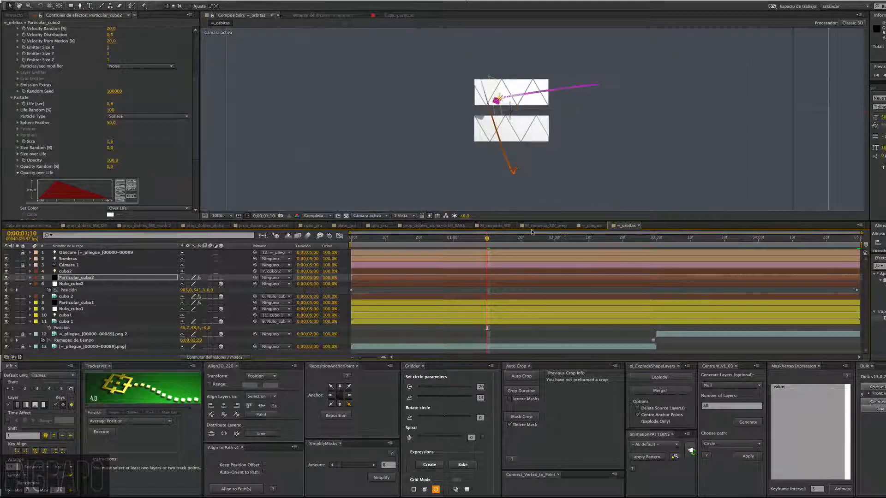
Apply the same early-peak, fading preset to Opacity over Life on Particular_cubo1 and preview the trail at 0;00;01;16.
{"action": "left_click", "coordinate": [87, 302]}
{"action": "left_click", "coordinate": [12, 80]}
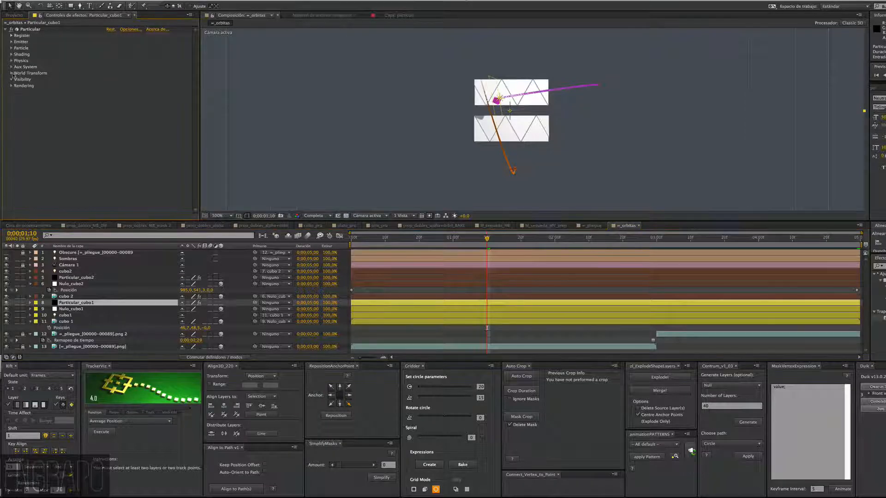
{"action": "left_click", "coordinate": [12, 48]}
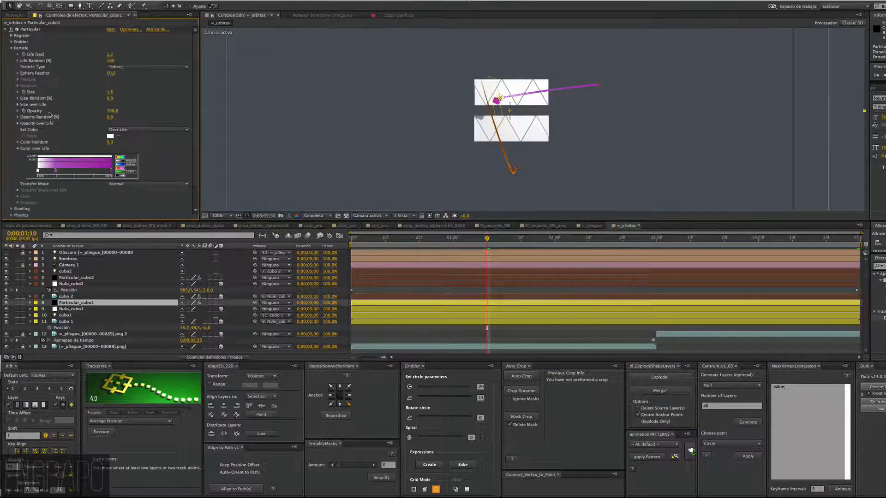
{"action": "left_click", "coordinate": [18, 123]}
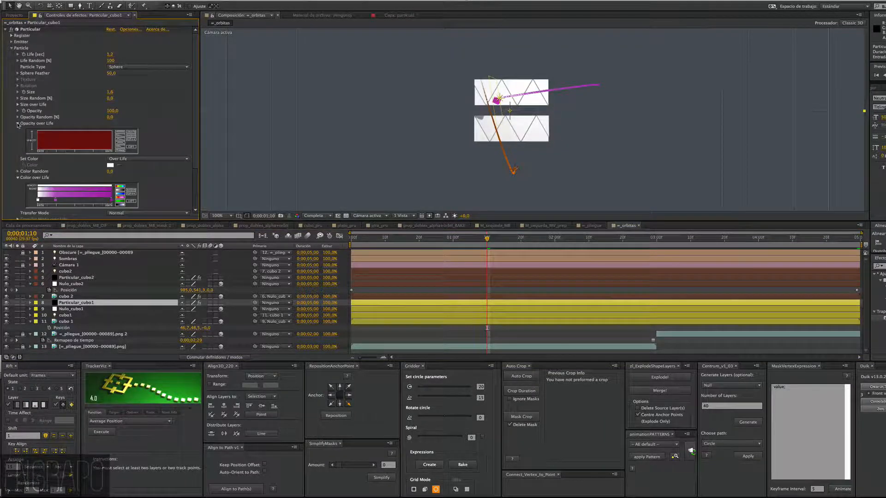
{"action": "left_click", "coordinate": [121, 140]}
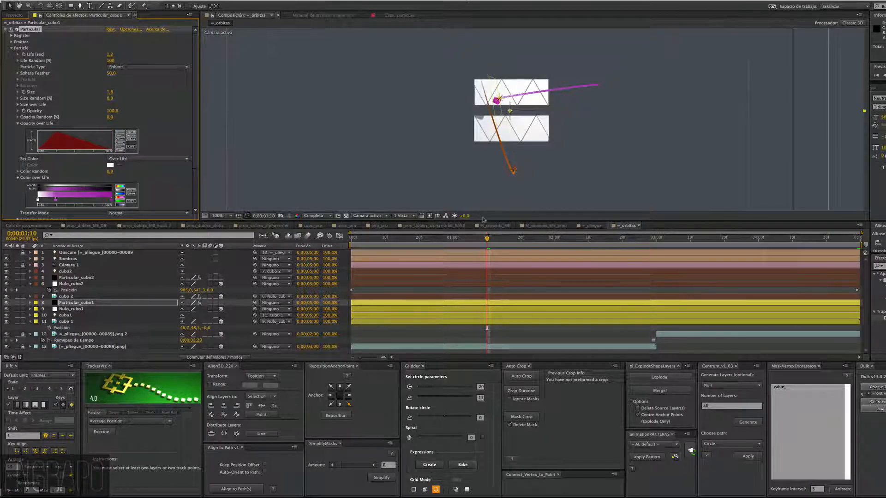
{"action": "left_click_drag", "start_coordinate": [493, 237], "coordinate": [507, 237]}
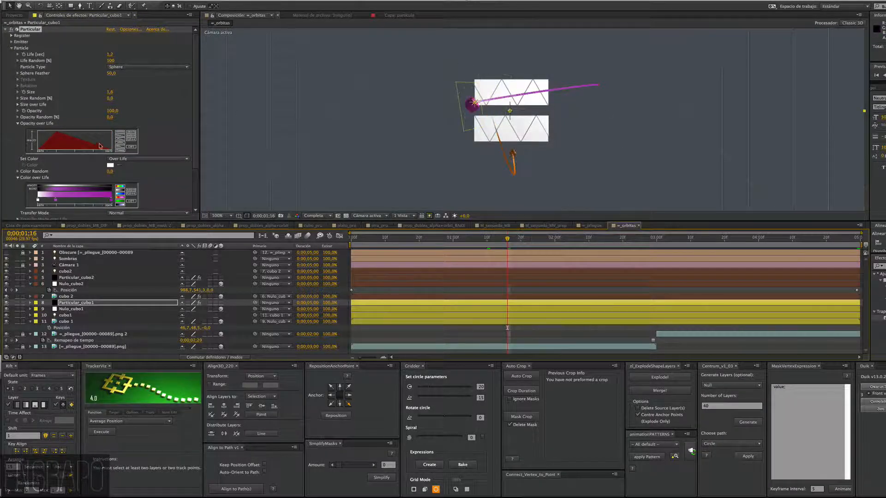
{"action": "left_click", "coordinate": [17, 124]}
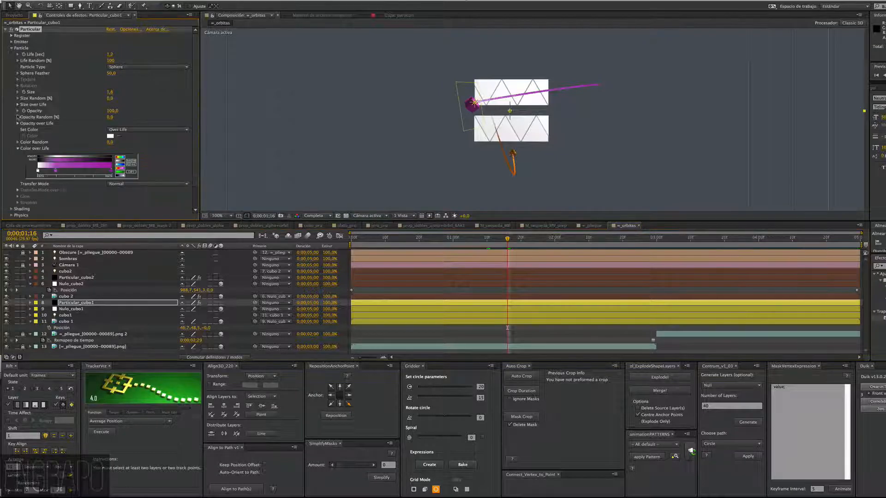
Preview the trails up to 0;00;03;01 and try the early-peak preset on Size over Life for Particular_cubo1.
{"action": "left_click", "coordinate": [17, 104]}
{"action": "left_click", "coordinate": [17, 105]}
{"action": "left_click", "coordinate": [636, 239]}
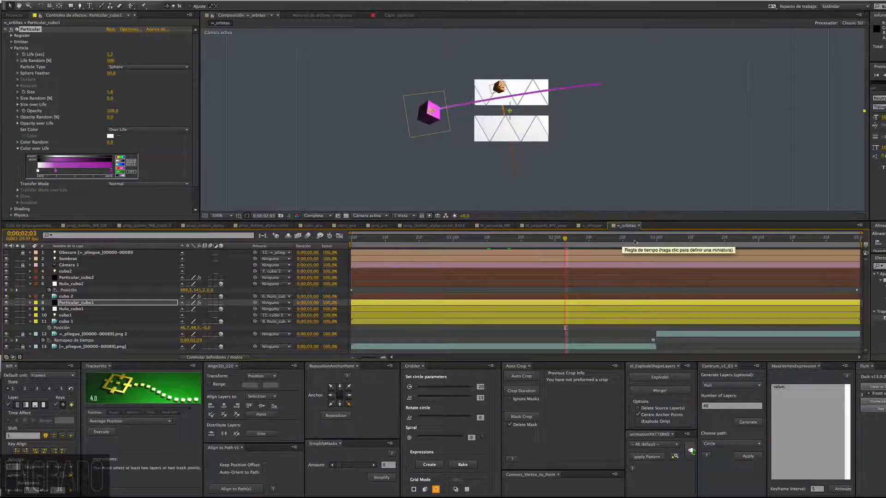
{"action": "left_click_drag", "start_coordinate": [639, 242], "coordinate": [660, 239]}
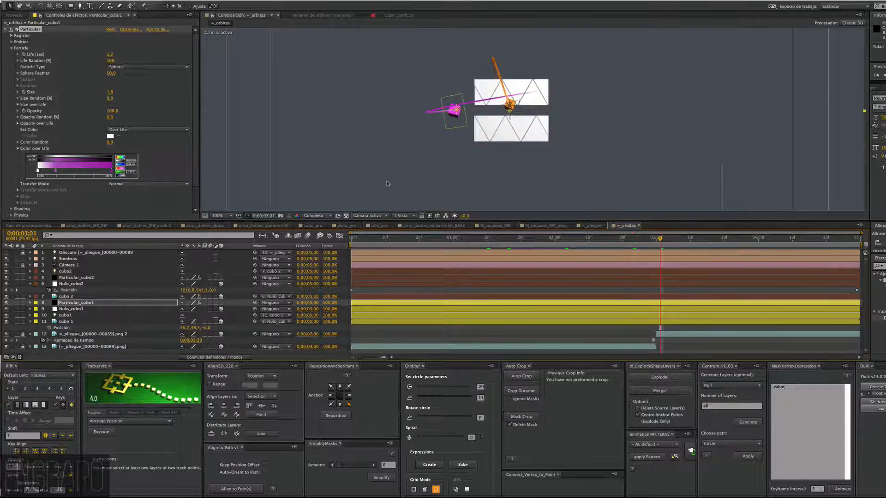
{"action": "left_click", "coordinate": [18, 105]}
{"action": "left_click", "coordinate": [119, 122]}
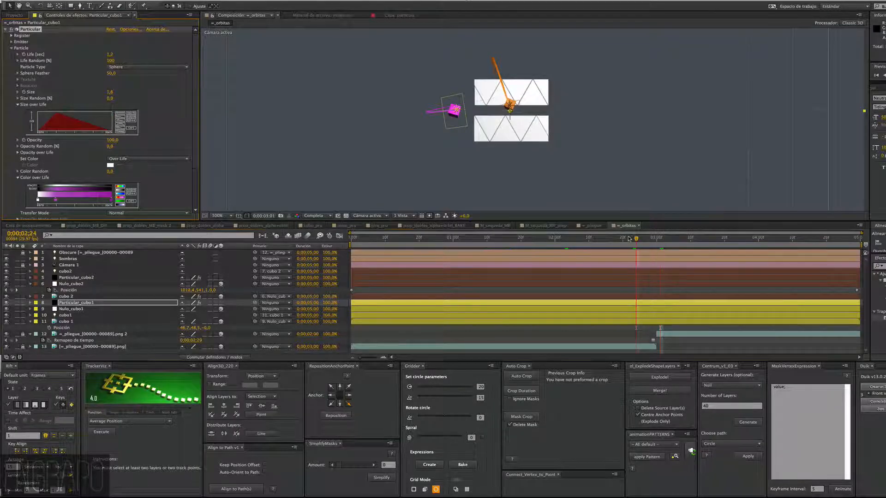
Check the trails between 0;00;02;08 and 0;00;02;29, and apply the steadily descending preset to Size over Life on Particular_cubo1.
{"action": "left_click", "coordinate": [581, 238]}
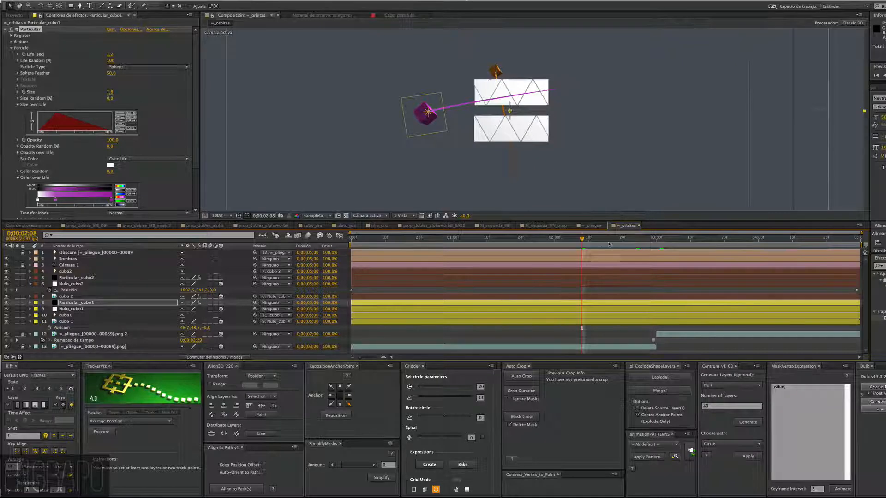
{"action": "left_click_drag", "start_coordinate": [609, 238], "coordinate": [631, 240]}
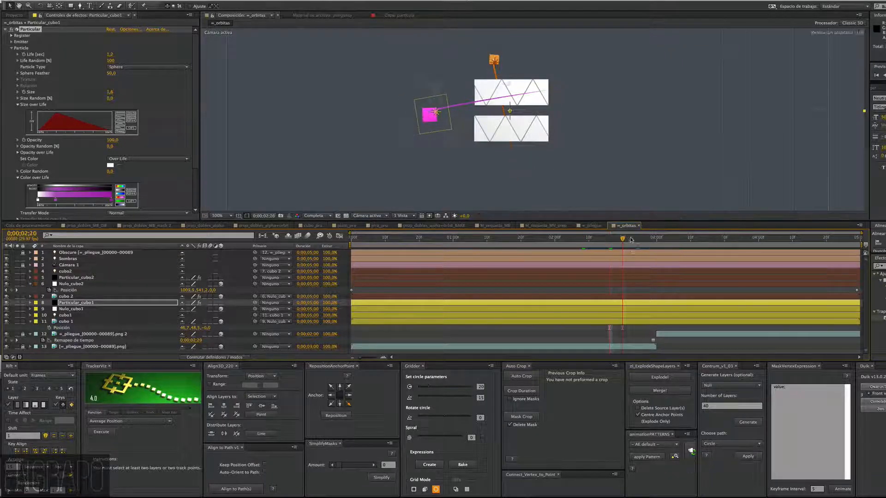
{"action": "left_click", "coordinate": [654, 238]}
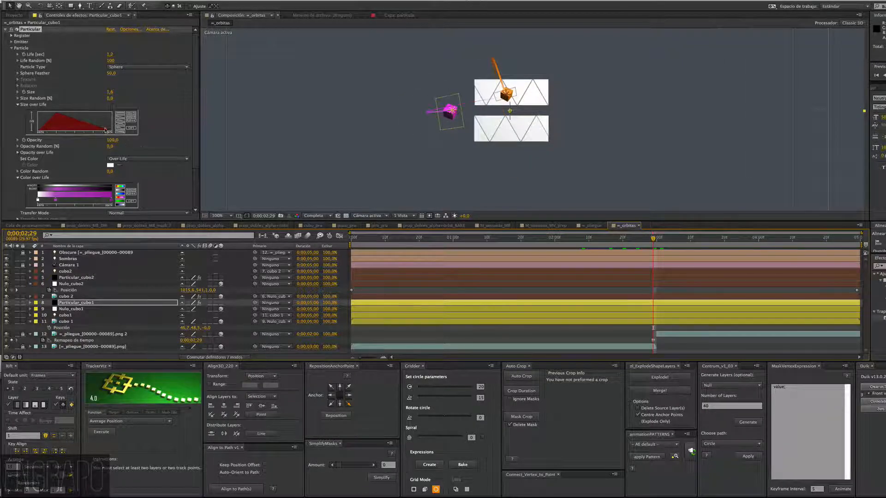
{"action": "left_click", "coordinate": [121, 119]}
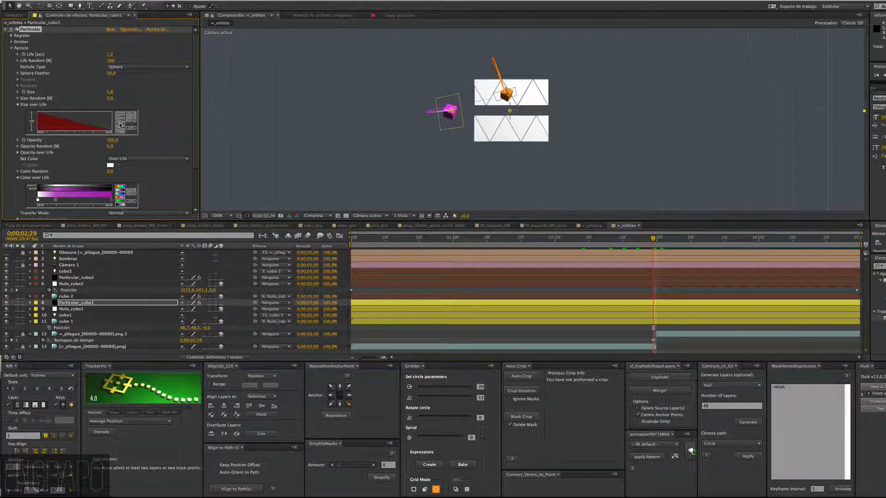
Try the early-peak preset on Size over Life for Particular_cubo1, apply the constant full-size preset instead, and collapse the effect.
{"action": "left_click", "coordinate": [120, 123]}
{"action": "left_click", "coordinate": [119, 122]}
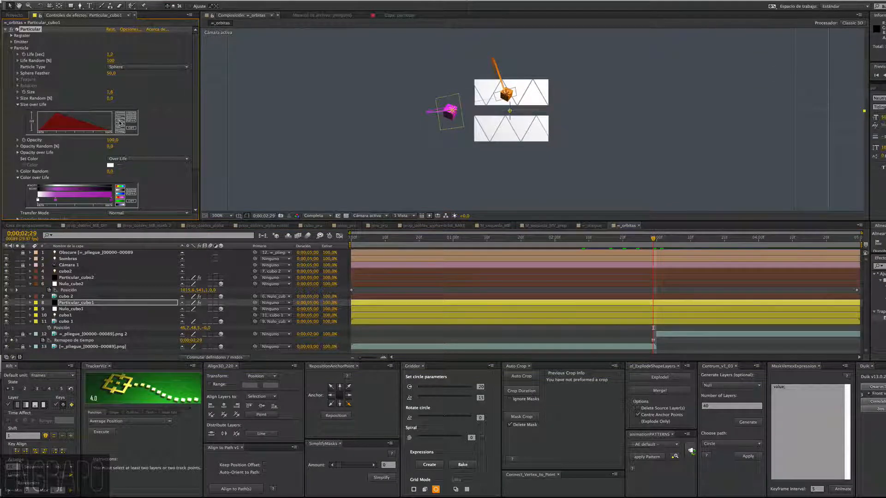
{"action": "left_click", "coordinate": [121, 114]}
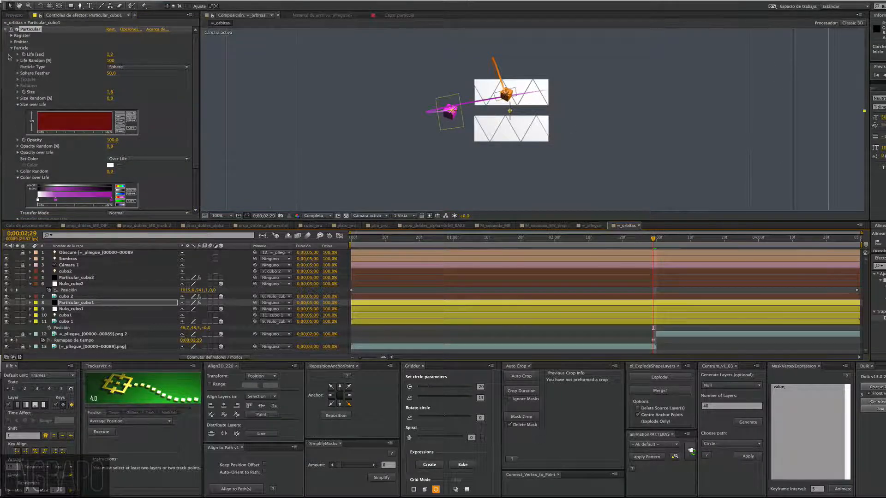
{"action": "left_click", "coordinate": [5, 29]}
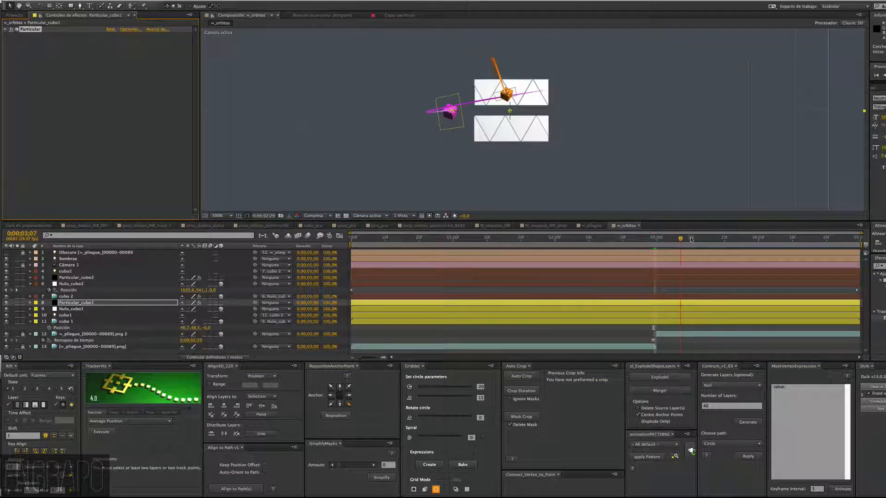
Examine close up how the cubes and trails pass the white folded panels between 0;00;04;08 and 0;00;04;14.
{"action": "left_click", "coordinate": [708, 239]}
{"action": "left_click_drag", "start_coordinate": [708, 239], "coordinate": [798, 240]}
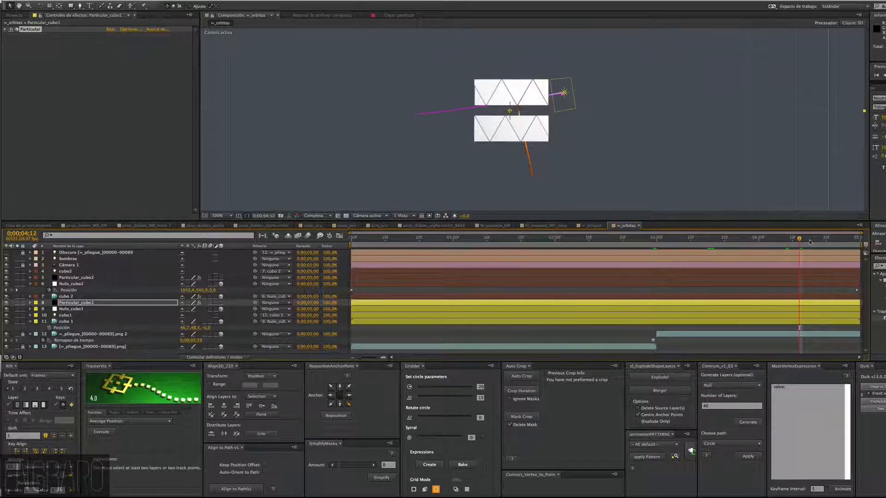
{"action": "left_click", "coordinate": [805, 239]}
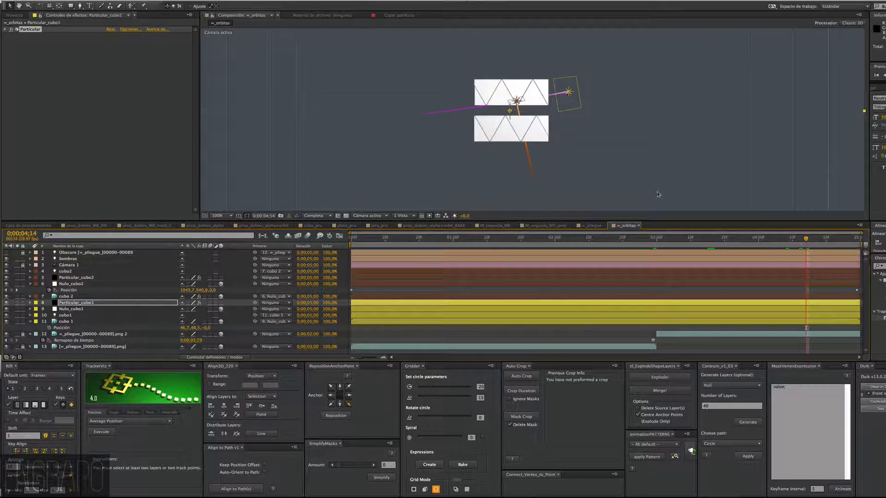
{"action": "key", "text": "z"}
{"action": "left_click", "coordinate": [514, 99]}
{"action": "left_click", "coordinate": [558, 110]}
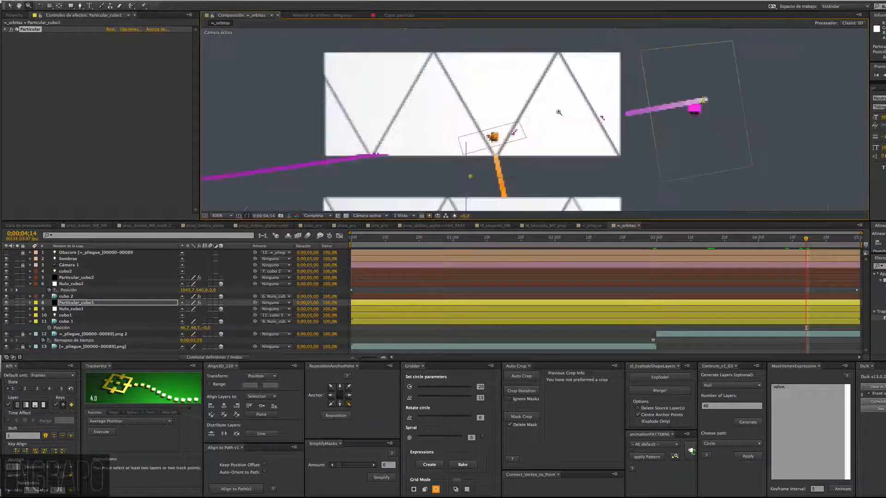
{"action": "key", "text": "v"}
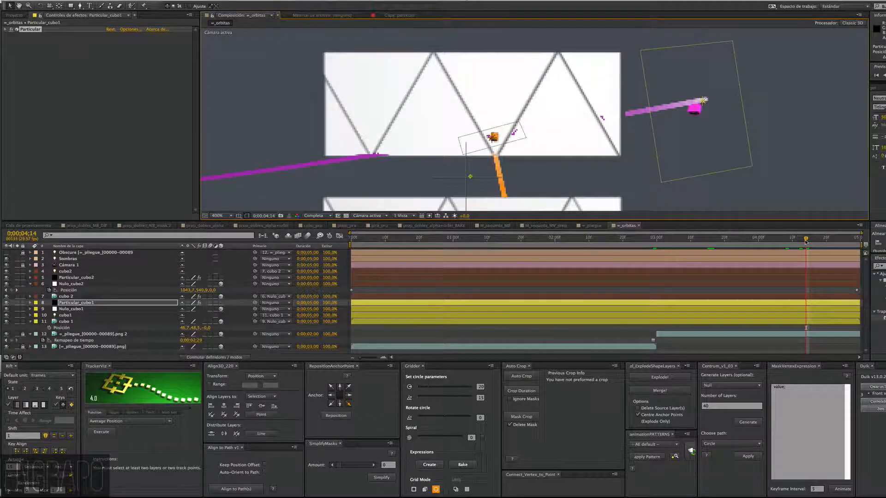
{"action": "left_click_drag", "start_coordinate": [805, 239], "coordinate": [795, 239]}
{"action": "key", "text": "space"}
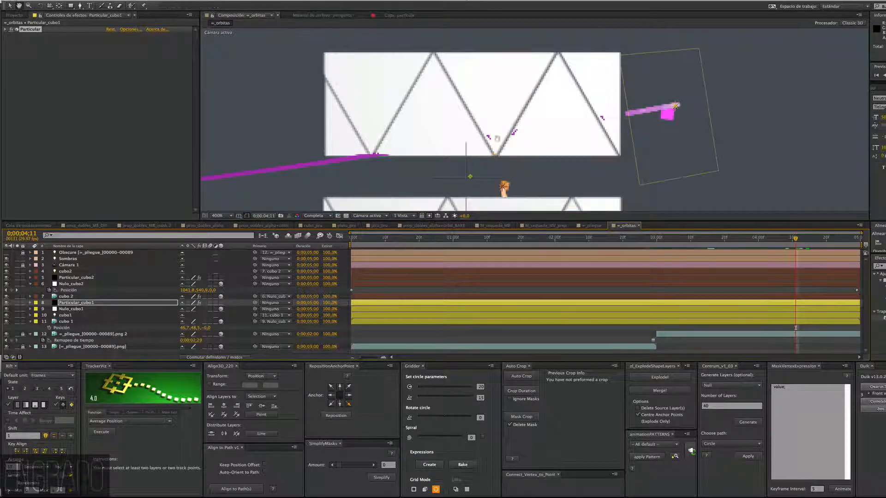
{"action": "left_click_drag", "start_coordinate": [511, 177], "coordinate": [483, 108]}
{"action": "left_click_drag", "start_coordinate": [796, 239], "coordinate": [786, 241]}
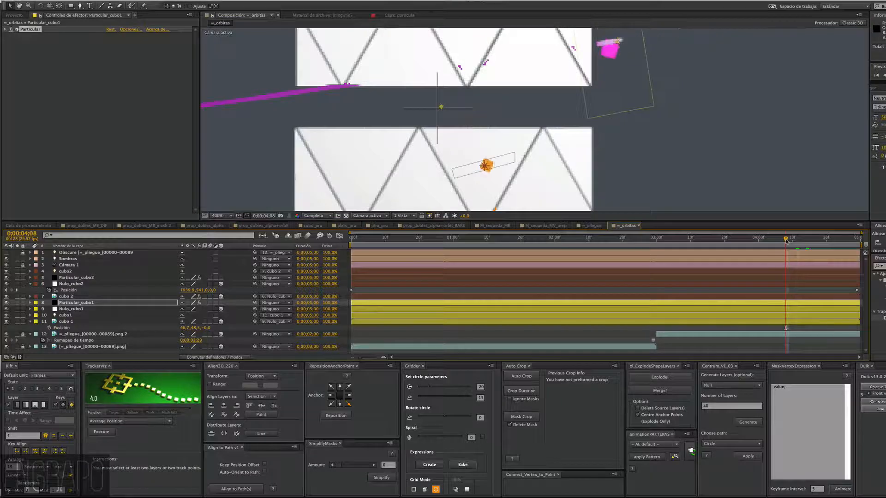
Show the Position property of cubo 2 and check its placement against the panels at 0;00;04;16.
{"action": "left_click", "coordinate": [118, 316]}
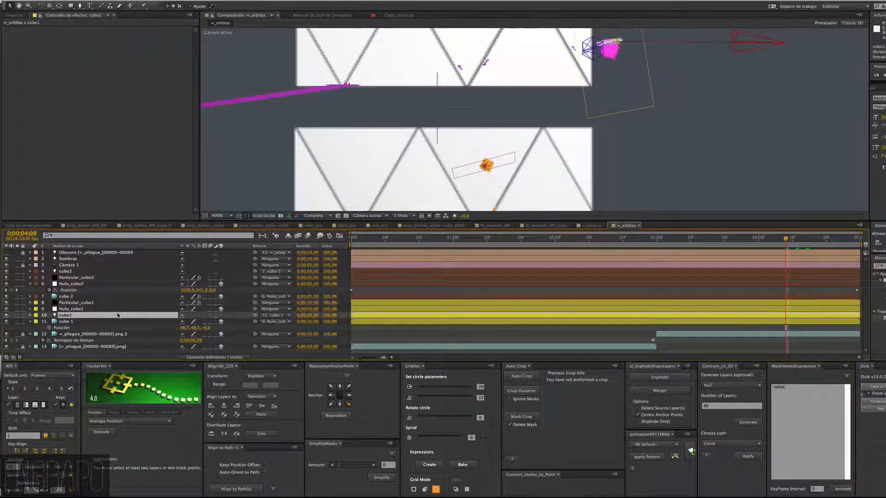
{"action": "left_click", "coordinate": [64, 296]}
{"action": "key", "text": "p"}
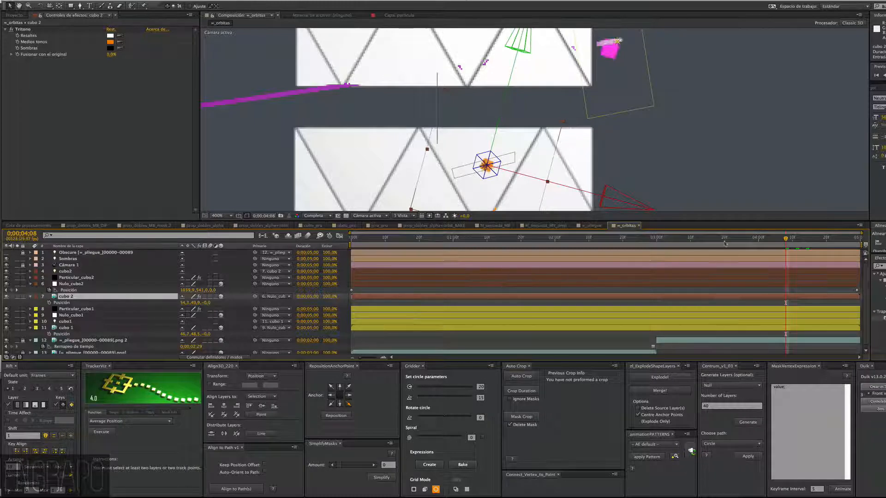
{"action": "key", "text": "space"}
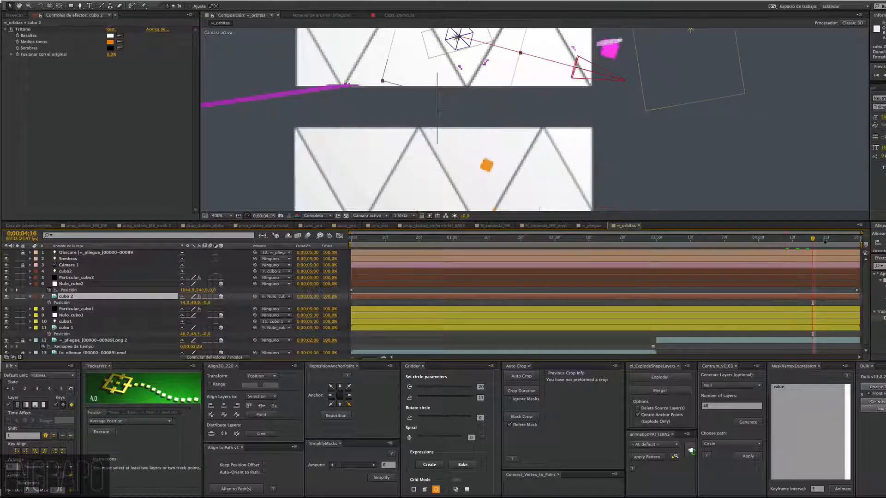
{"action": "left_click", "coordinate": [498, 106], "text": "alt"}
{"action": "left_click", "coordinate": [498, 106], "text": "alt"}
{"action": "key", "text": "v"}
{"action": "key", "text": "z"}
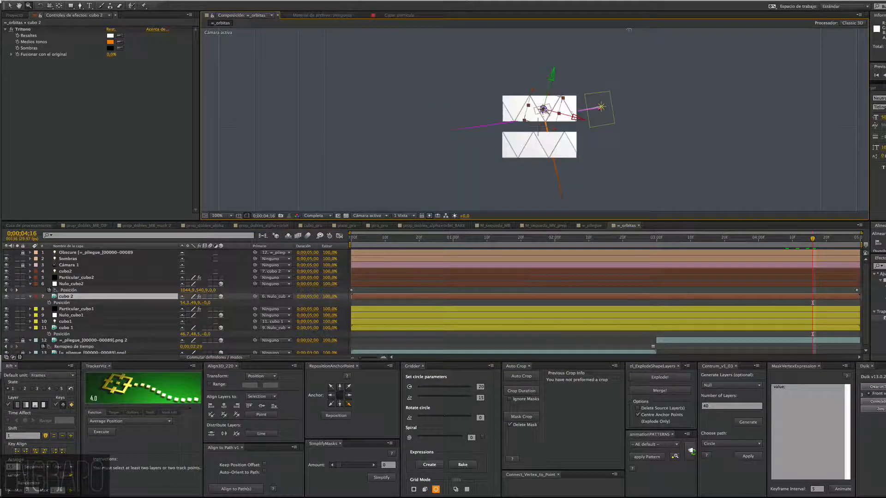
{"action": "left_click", "coordinate": [557, 102]}
{"action": "key", "text": "v"}
Examine cubo 2 close up at 0;00;04;16, checking its Position and its layer order relative to Particular_cubo1.
{"action": "left_click", "coordinate": [71, 315]}
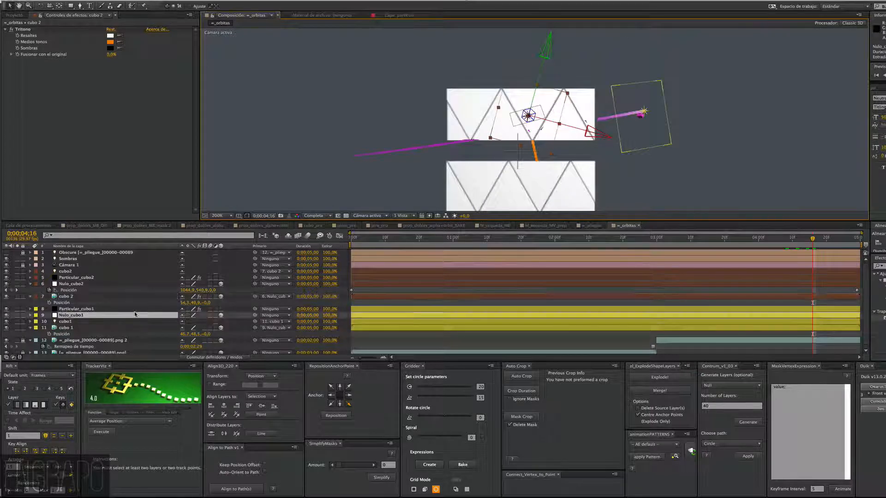
{"action": "left_click", "coordinate": [90, 297]}
{"action": "key", "text": "p"}
{"action": "key", "text": "z"}
{"action": "left_click", "coordinate": [529, 117]}
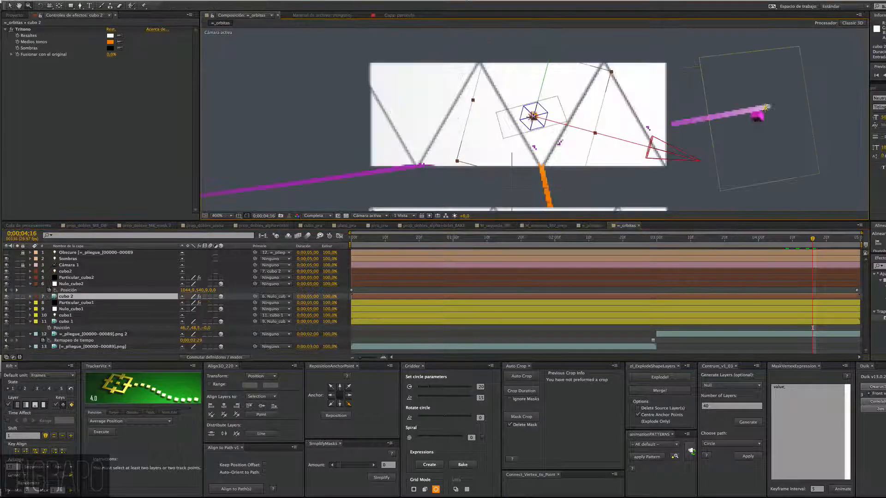
{"action": "key", "text": "v"}
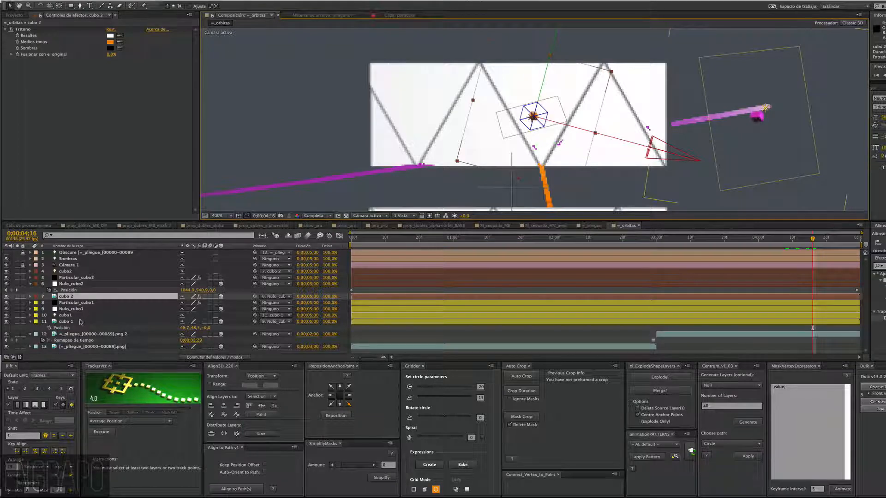
{"action": "left_click", "coordinate": [78, 302]}
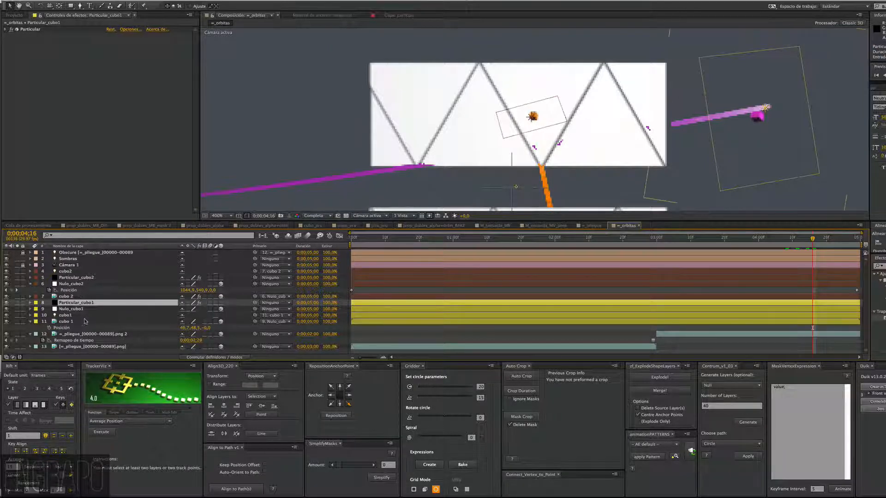
{"action": "left_click", "coordinate": [71, 297]}
{"action": "key", "text": "p"}
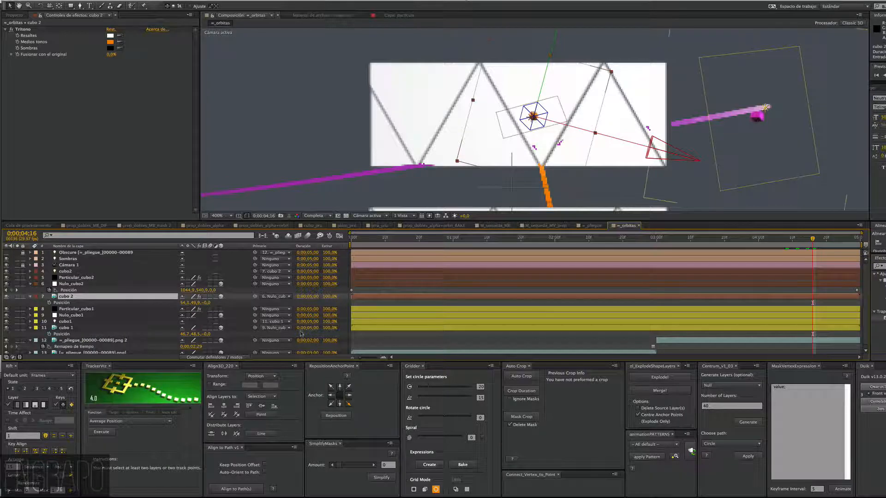
Compare the position of Nulo_cubo2 at the start of the composition and at its last frame, 0;00;04;29.
{"action": "left_click_drag", "start_coordinate": [362, 238], "coordinate": [337, 242]}
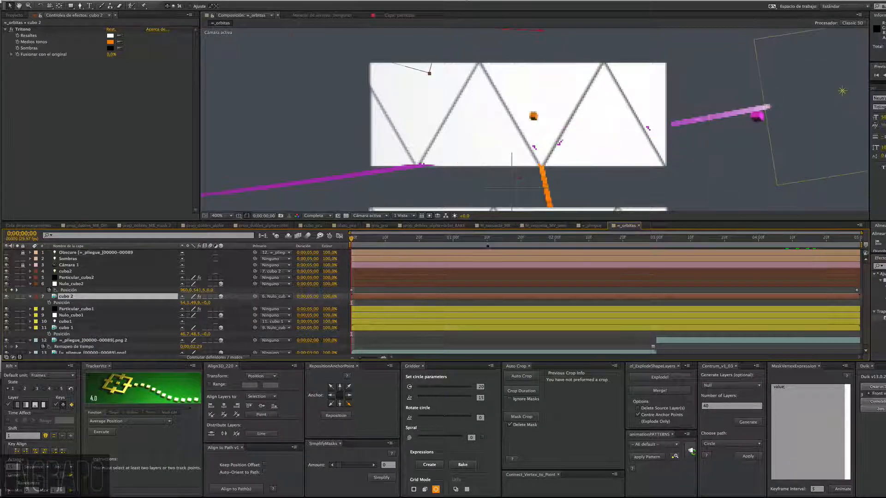
{"action": "key", "text": "End"}
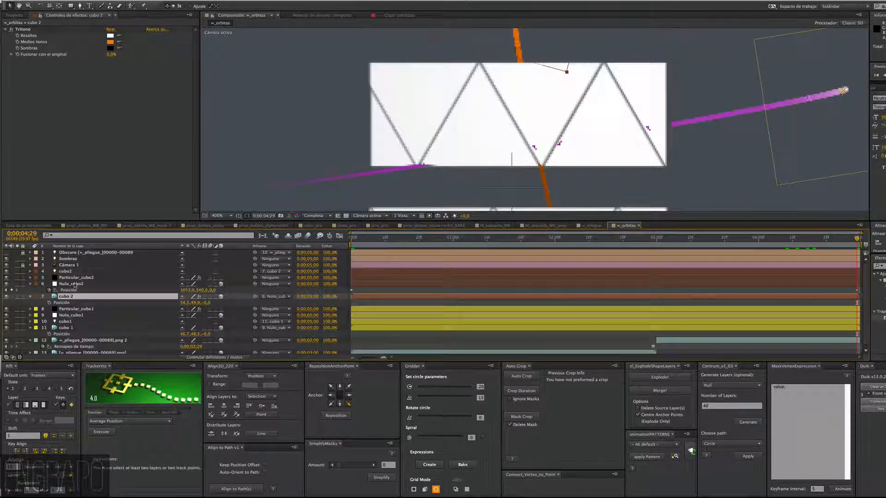
{"action": "left_click", "coordinate": [171, 284]}
{"action": "key", "text": "p"}
{"action": "key", "text": "p"}
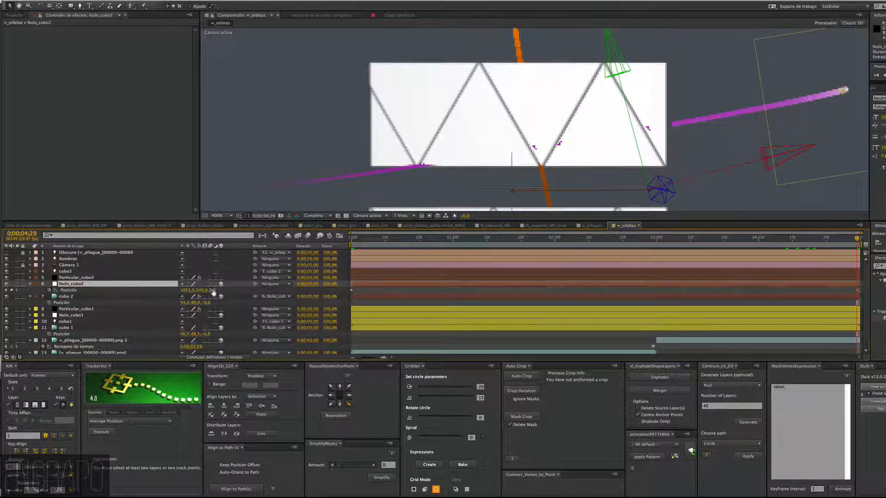
{"action": "left_click", "coordinate": [354, 239]}
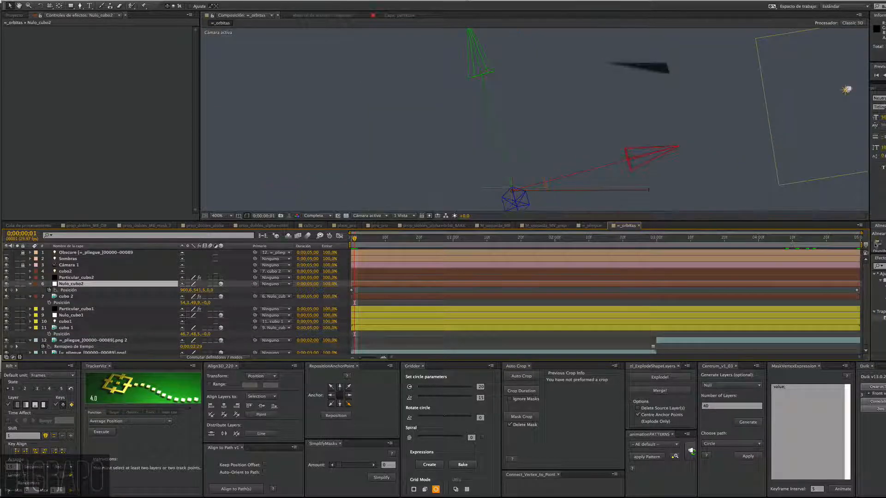
{"action": "left_click_drag", "start_coordinate": [856, 238], "coordinate": [879, 239]}
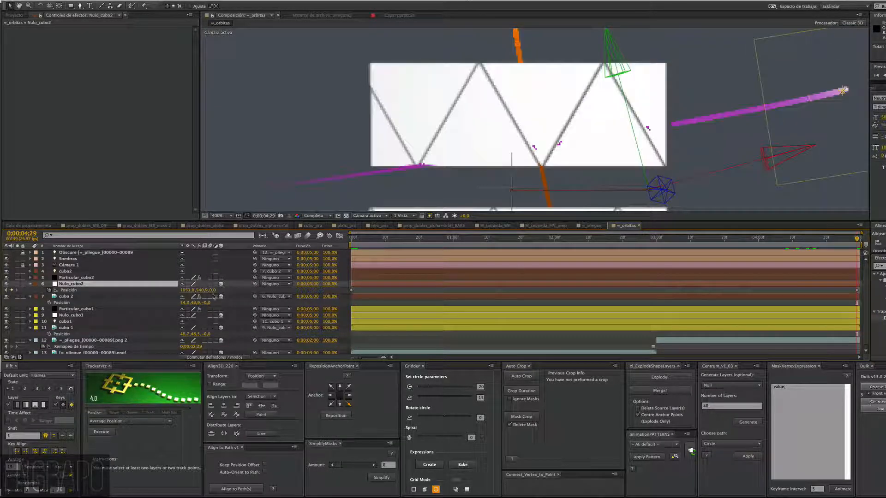
{"action": "left_click", "coordinate": [30, 284]}
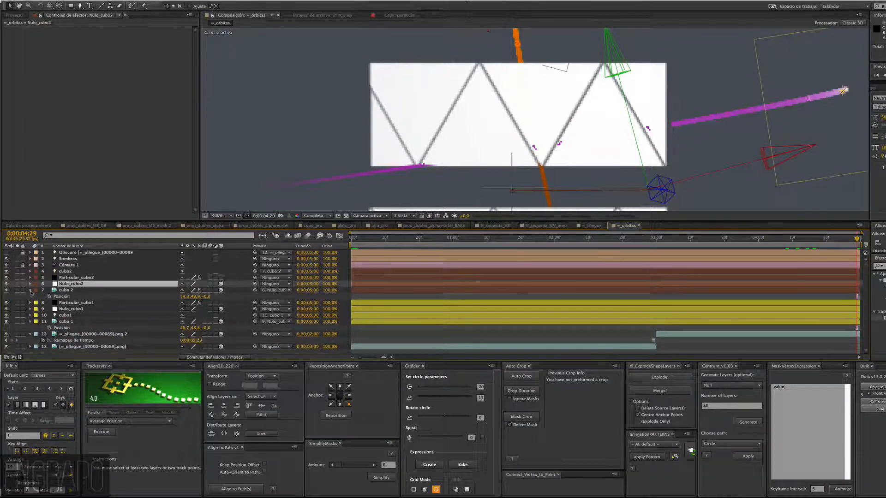
{"action": "left_click", "coordinate": [30, 290]}
{"action": "left_click", "coordinate": [77, 341]}
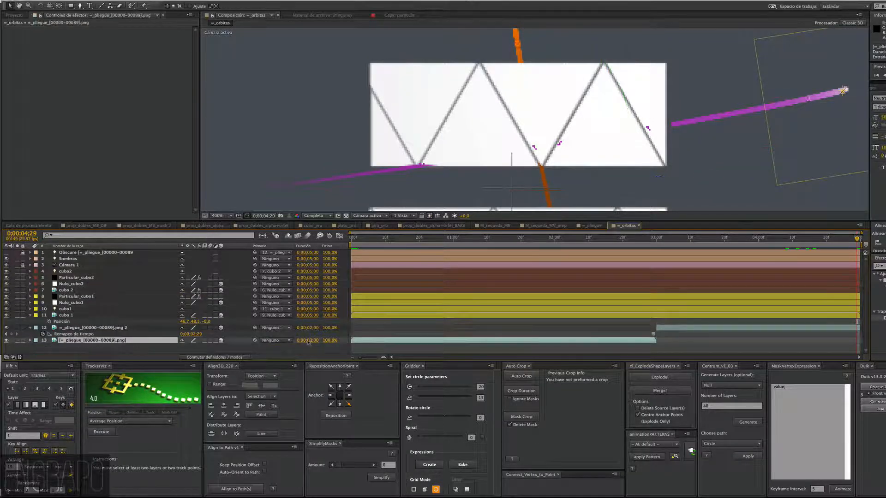
{"action": "left_click", "coordinate": [64, 328], "text": "shift"}
{"action": "left_click_drag", "start_coordinate": [71, 328], "coordinate": [93, 287]}
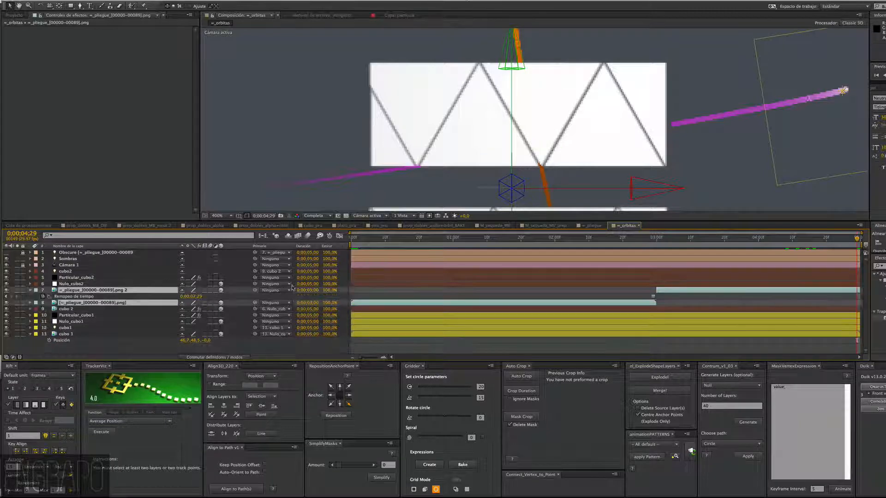
Check how the cubes and trails overlap the panels at 0;00;03;10, 0;00;03;11, 0;00;02;10 and 0;00;02;05.
{"action": "left_click", "coordinate": [690, 239]}
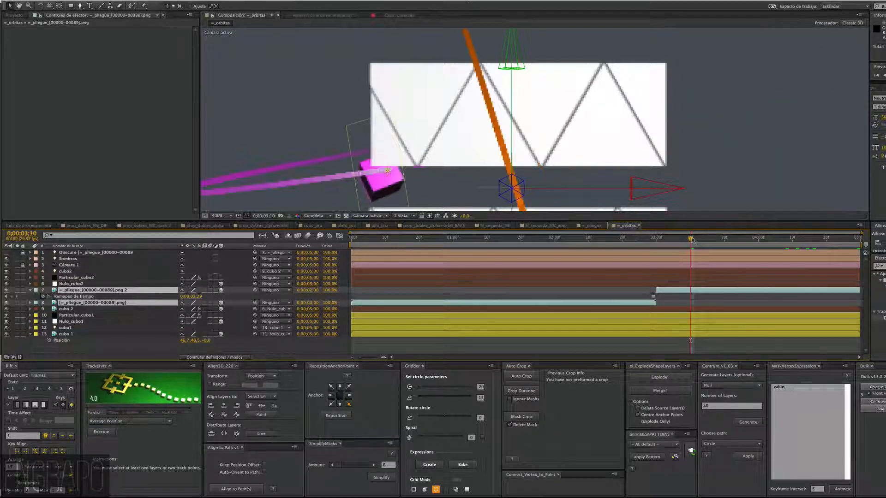
{"action": "mouse_move", "coordinate": [692, 240]}
{"action": "left_mouse_down"}
{"action": "mouse_move", "coordinate": [791, 240]}
{"action": "mouse_move", "coordinate": [693, 240]}
{"action": "left_mouse_up"}
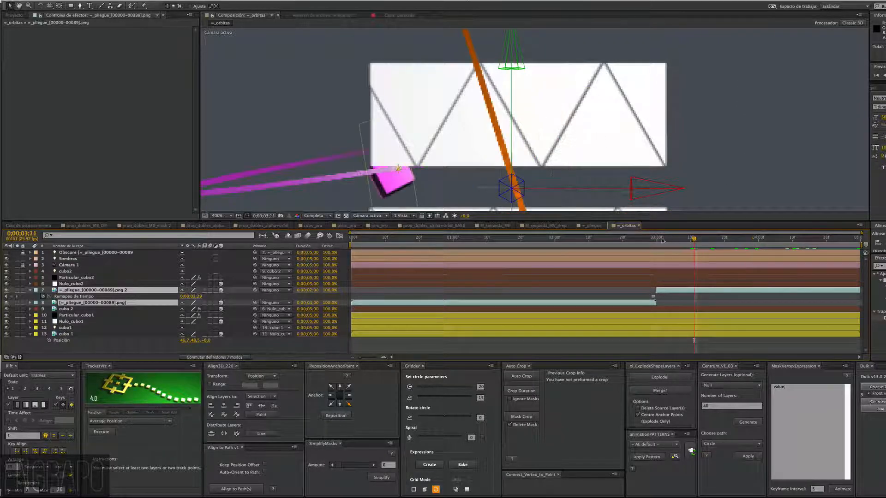
{"action": "left_click", "coordinate": [618, 239]}
{"action": "left_click", "coordinate": [589, 239]}
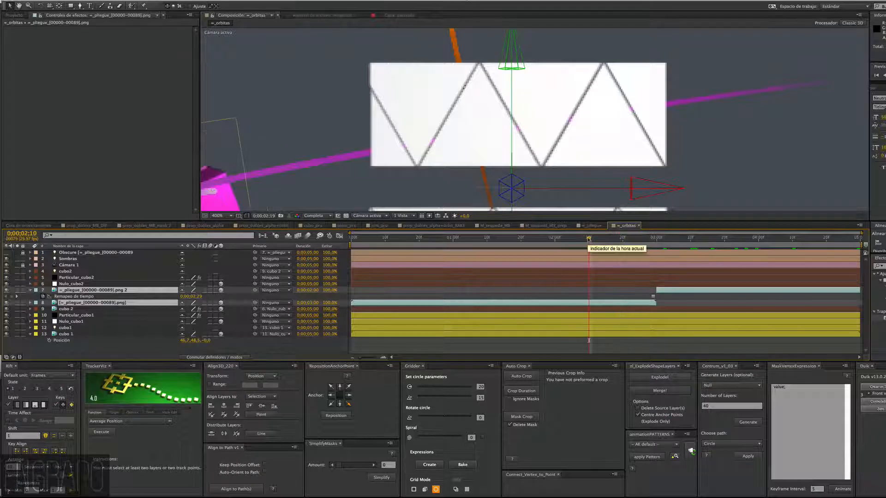
{"action": "left_click", "coordinate": [575, 239]}
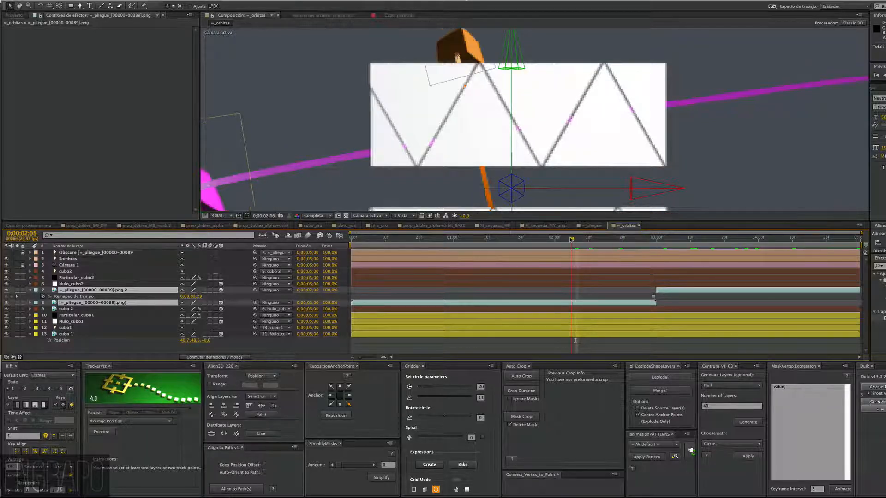
{"action": "left_click", "coordinate": [571, 239]}
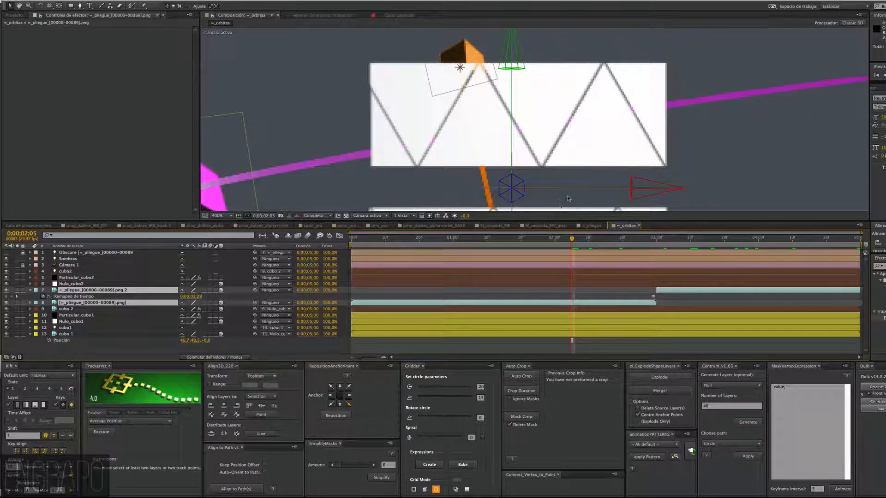
{"action": "key", "text": "KP_0"}
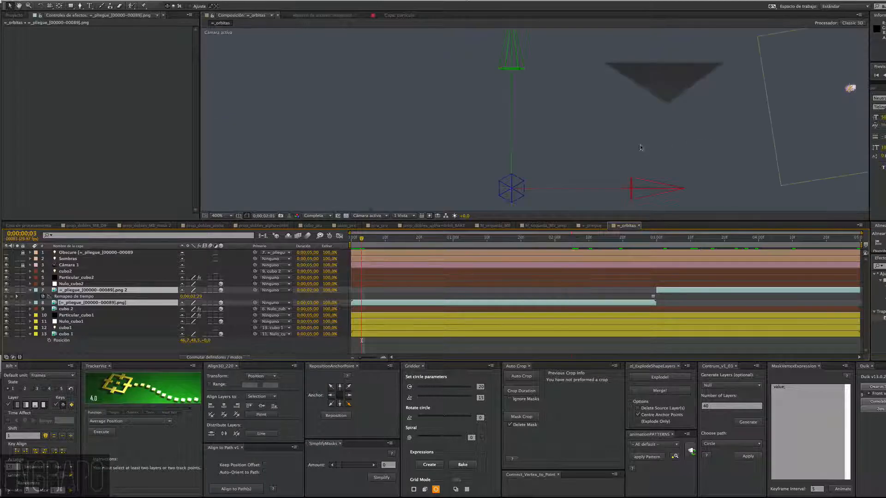
{"action": "key", "text": "slash"}
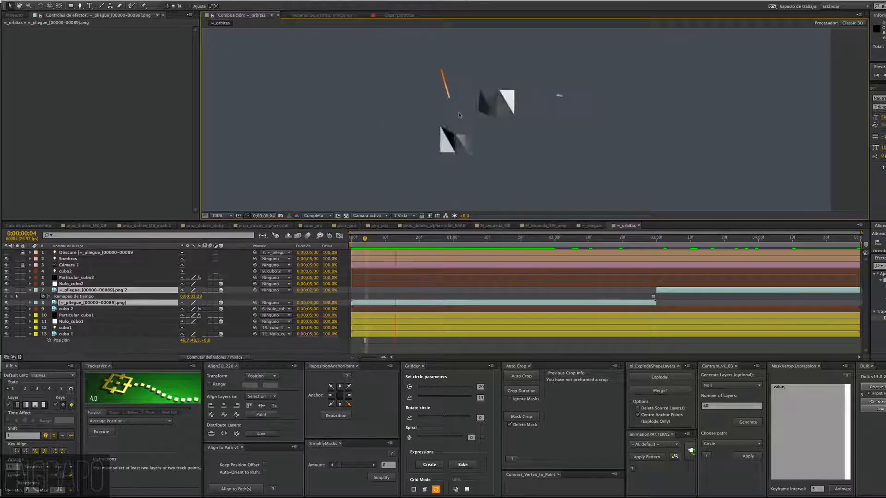
{"action": "key", "text": "space"}
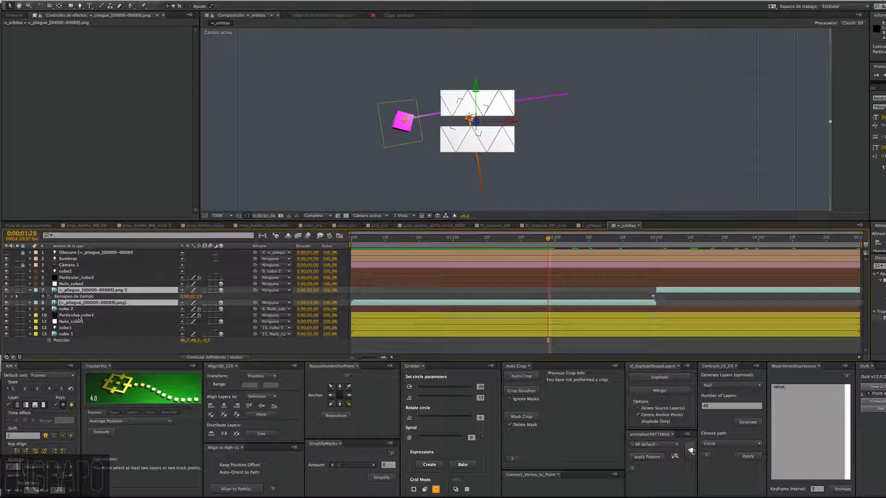
{"action": "key", "text": "ctrl+bracketleft"}
{"action": "key", "text": "ctrl+bracketleft"}
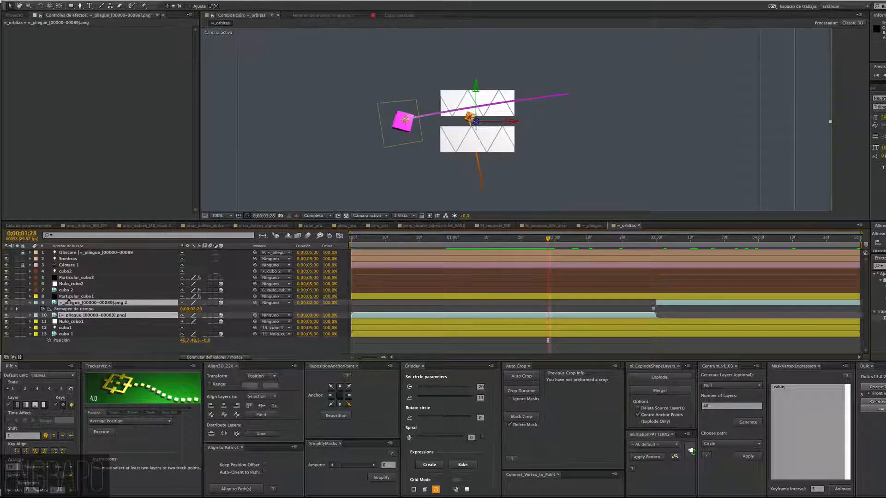
{"action": "left_click", "coordinate": [417, 238]}
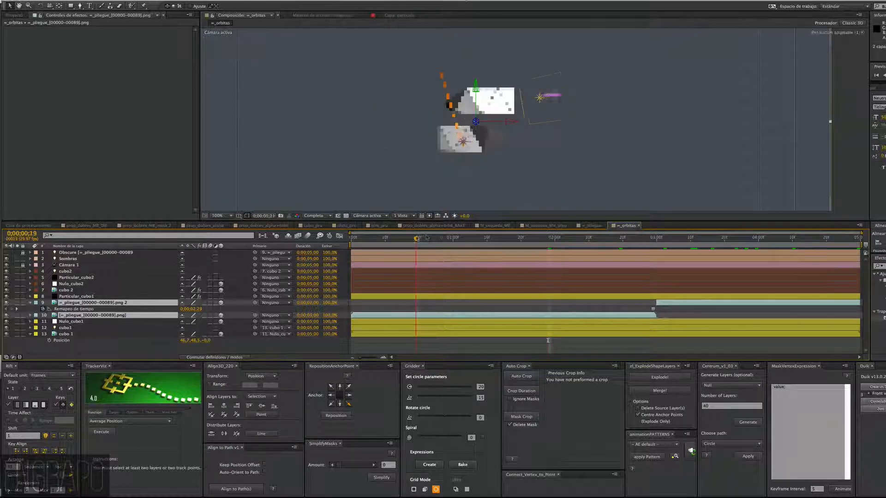
{"action": "left_click", "coordinate": [456, 238]}
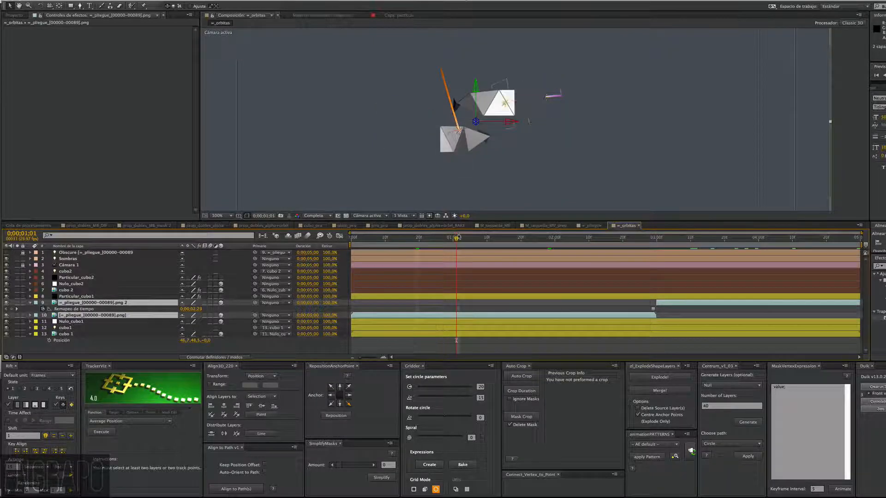
{"action": "left_click", "coordinate": [514, 238]}
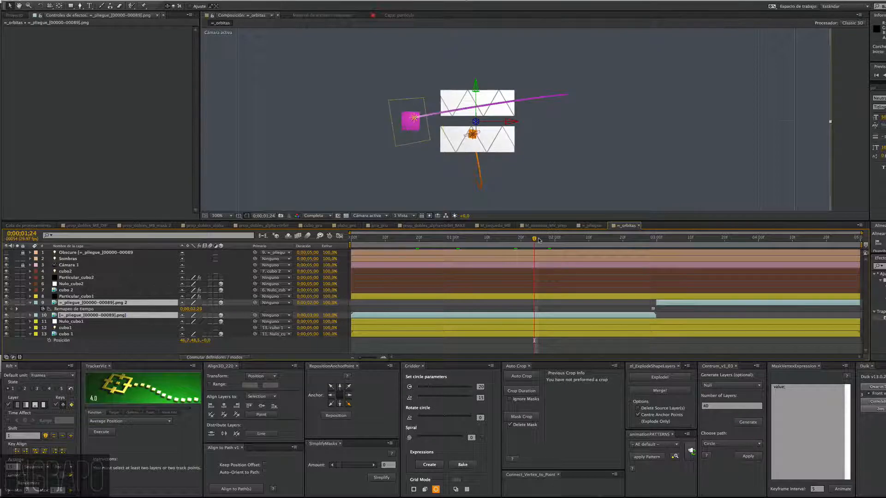
{"action": "left_click", "coordinate": [545, 238]}
{"action": "left_click", "coordinate": [527, 238]}
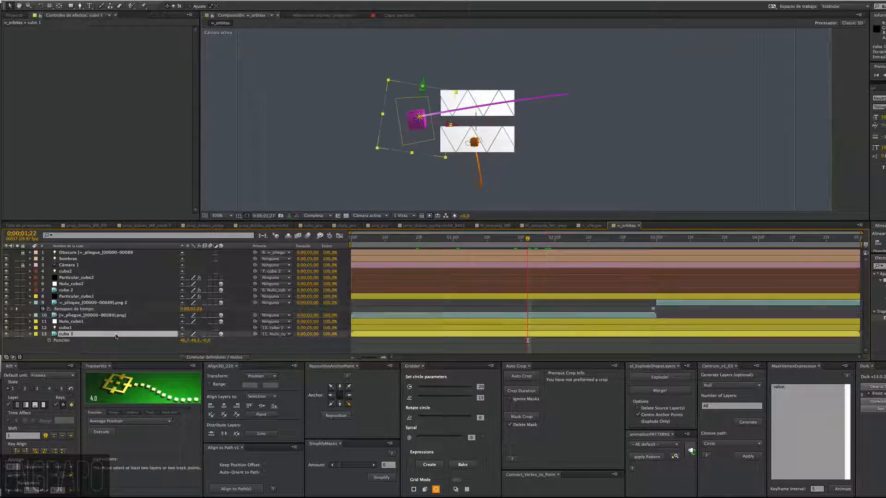
{"action": "left_click", "coordinate": [92, 334]}
{"action": "left_click", "coordinate": [67, 290]}
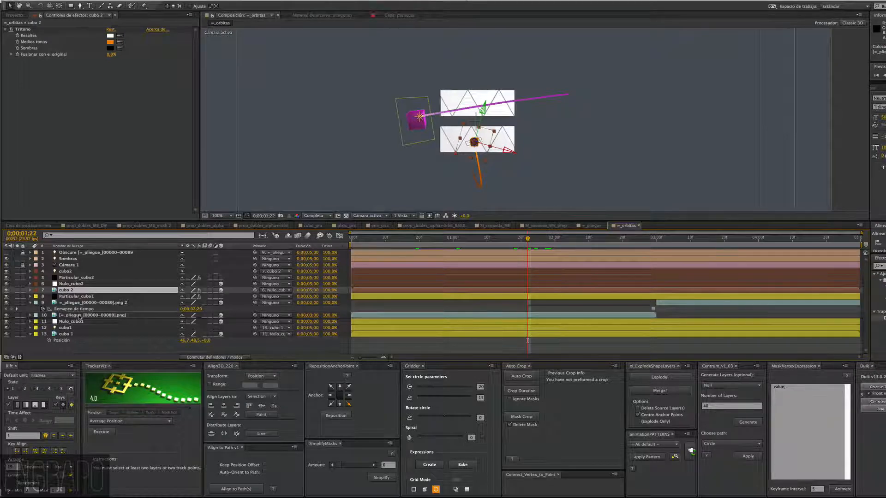
{"action": "key", "text": "ctrl+bracketleft"}
{"action": "key", "text": "ctrl+bracketleft"}
{"action": "key", "text": "ctrl+bracketleft"}
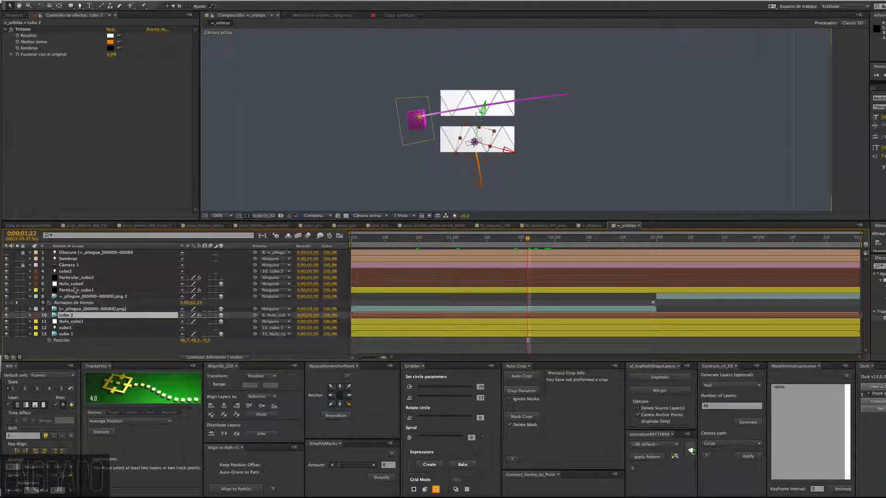
{"action": "left_click", "coordinate": [76, 290]}
{"action": "left_click_drag", "start_coordinate": [76, 284], "coordinate": [83, 315]}
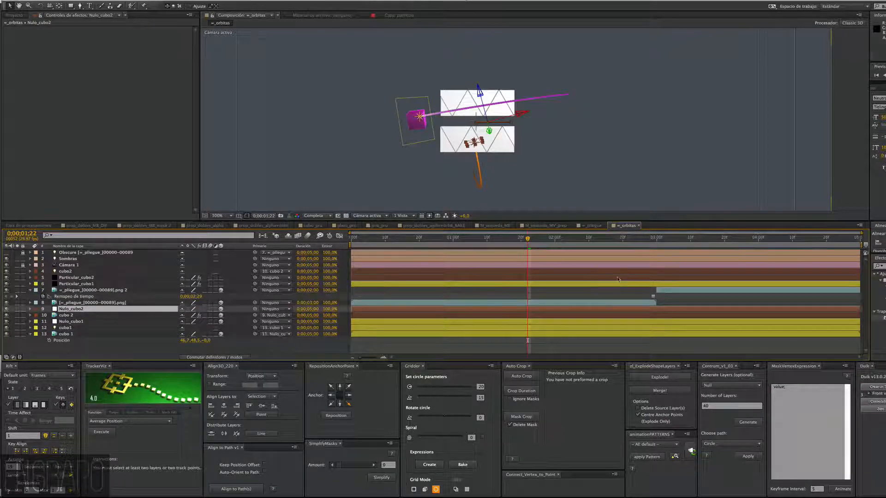
Check how both cubes and their trails overlap the panels at successive frames from 0;00;02;00 through 0;00;04;19.
{"action": "left_click", "coordinate": [556, 240]}
{"action": "left_click", "coordinate": [579, 240]}
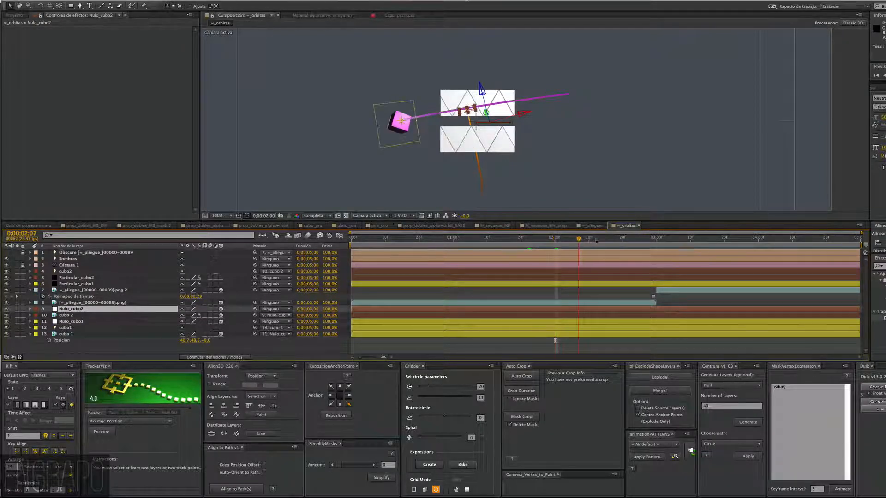
{"action": "left_click", "coordinate": [607, 242]}
{"action": "left_click", "coordinate": [626, 239]}
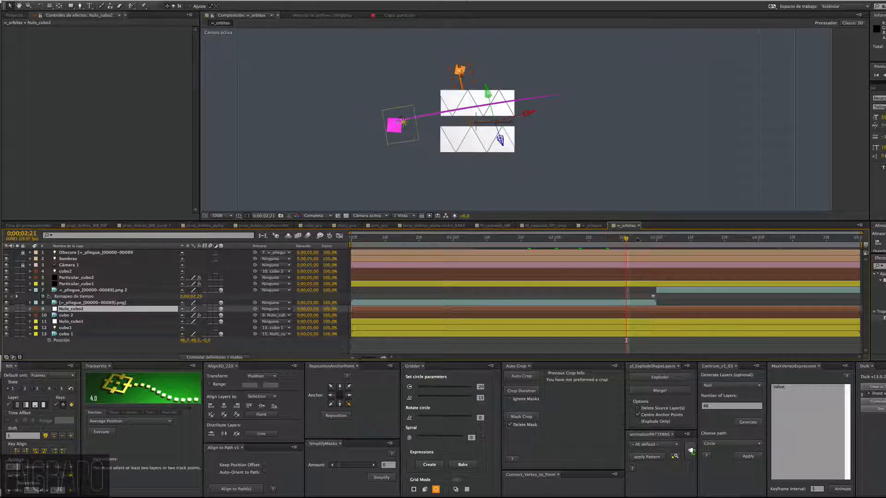
{"action": "left_click", "coordinate": [640, 239]}
{"action": "left_click", "coordinate": [653, 238]}
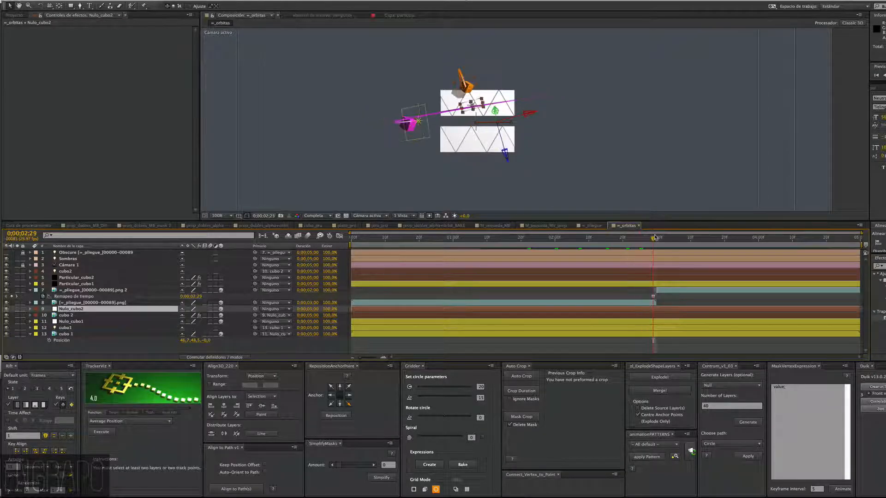
{"action": "left_click", "coordinate": [682, 239]}
{"action": "left_click", "coordinate": [694, 239]}
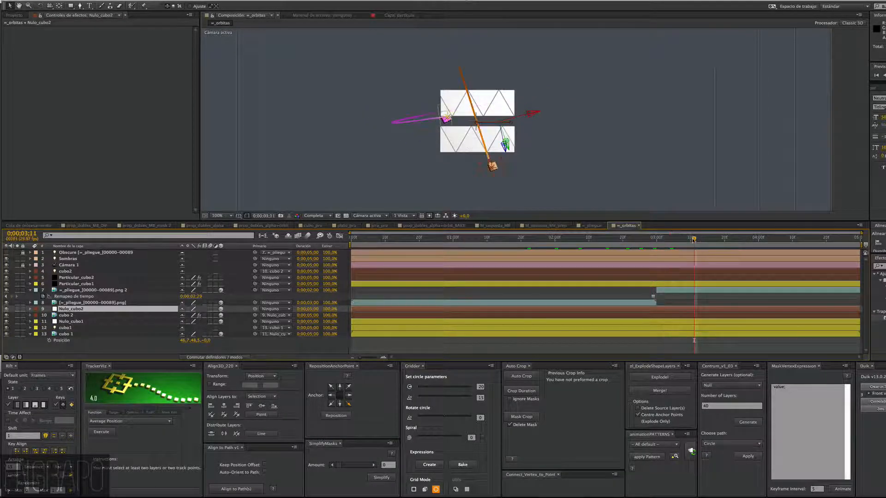
{"action": "left_click", "coordinate": [706, 240]}
{"action": "left_click", "coordinate": [730, 240]}
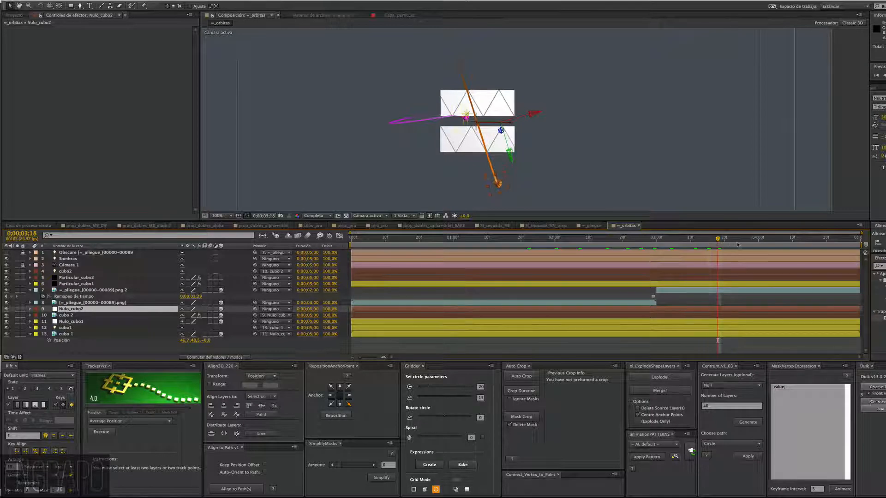
{"action": "left_click", "coordinate": [743, 240]}
{"action": "left_click", "coordinate": [756, 240]}
{"action": "left_click", "coordinate": [765, 241]}
{"action": "left_click", "coordinate": [786, 240]}
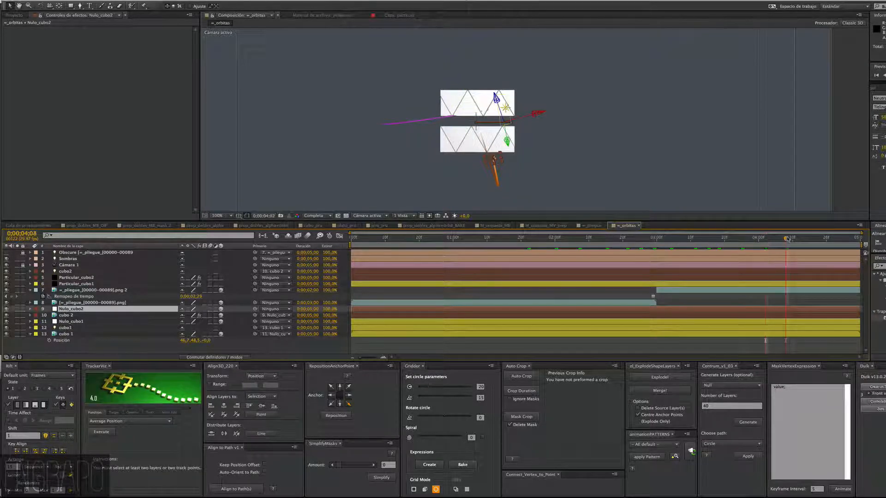
{"action": "left_click", "coordinate": [803, 241]}
{"action": "left_click", "coordinate": [812, 240]}
{"action": "left_click", "coordinate": [823, 241]}
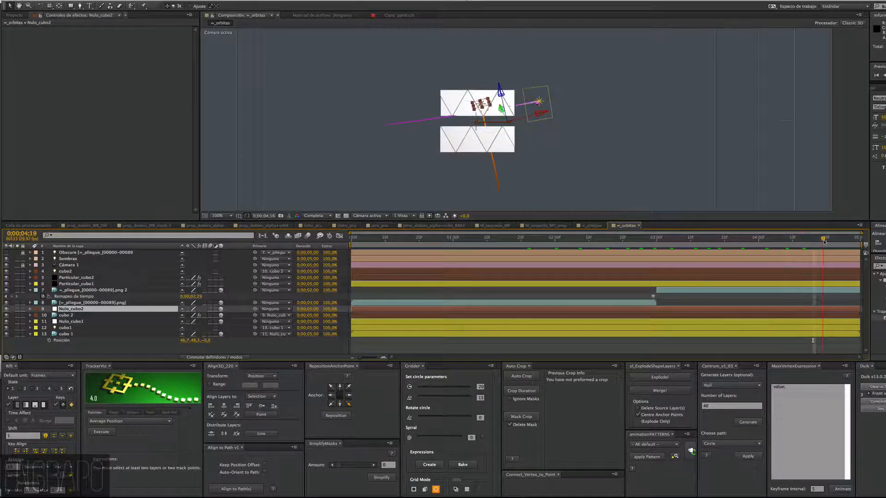
Return to 0;00;04;00, deselect all layers and preview the composition.
{"action": "left_click", "coordinate": [758, 239]}
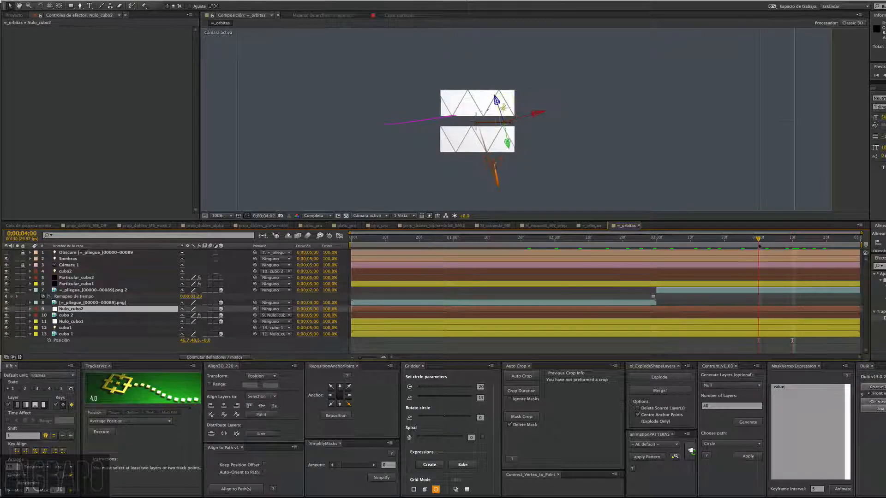
{"action": "left_click", "coordinate": [550, 342]}
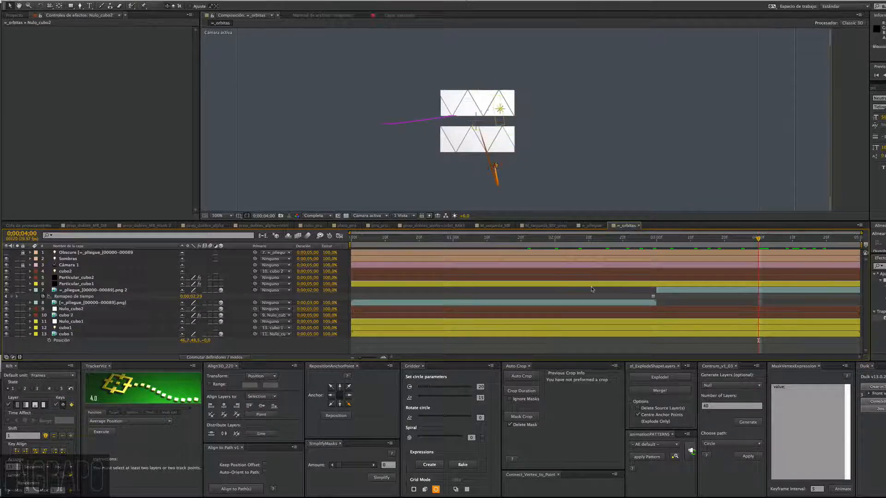
{"action": "key", "text": "KP_0"}
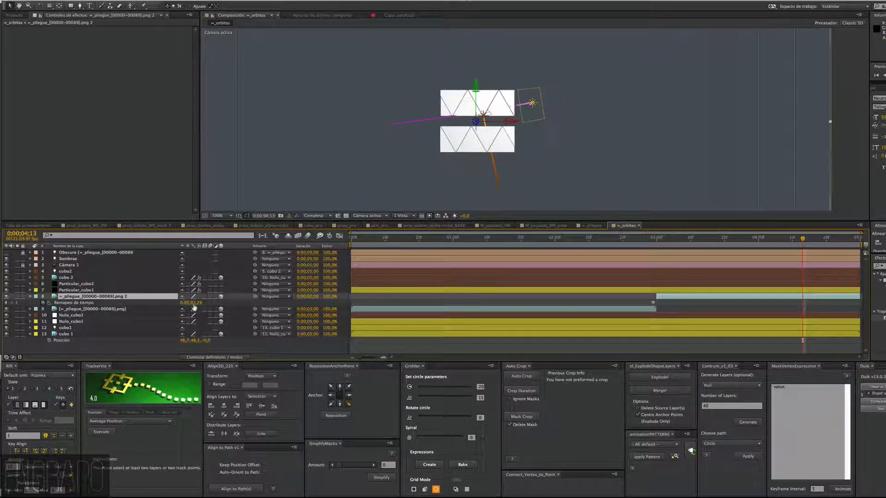
{"action": "left_click", "coordinate": [81, 310], "text": "ctrl"}
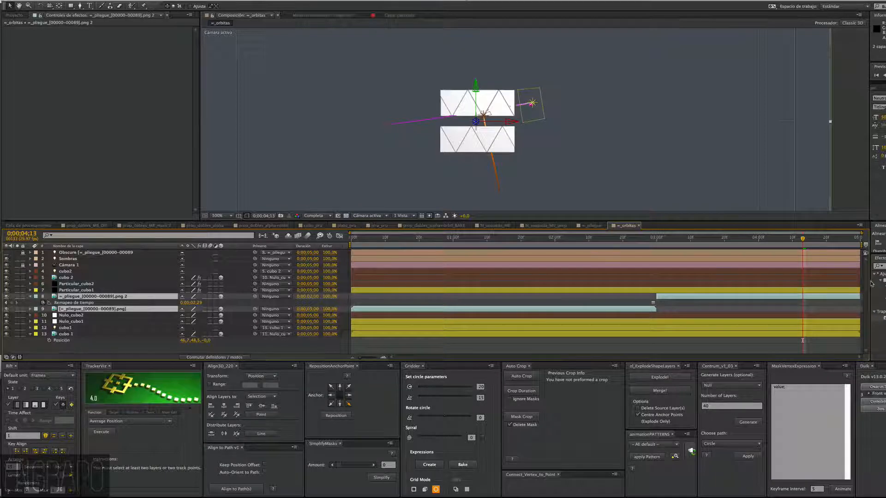
{"action": "key", "text": "ctrl+shift+c"}
{"action": "left_click_drag", "start_coordinate": [80, 34], "coordinate": [198, 46]}
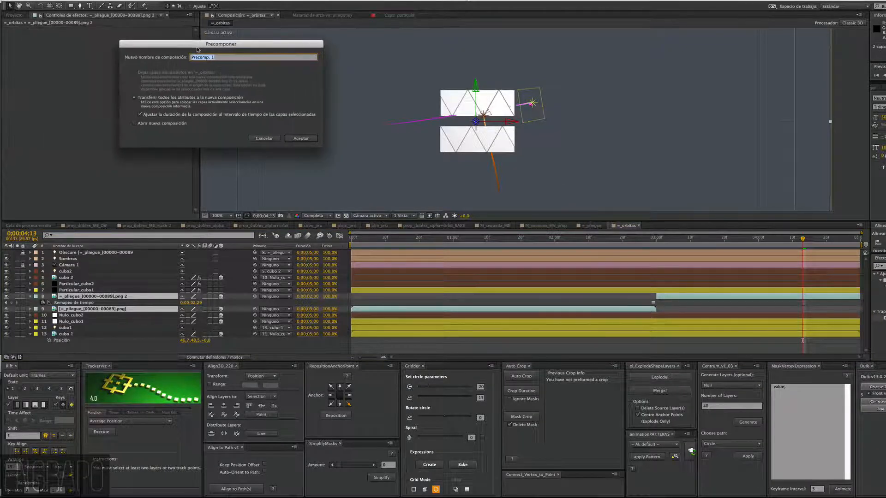
{"action": "type", "text": "secu"}
{"action": "type", "text": "ia_queda"}
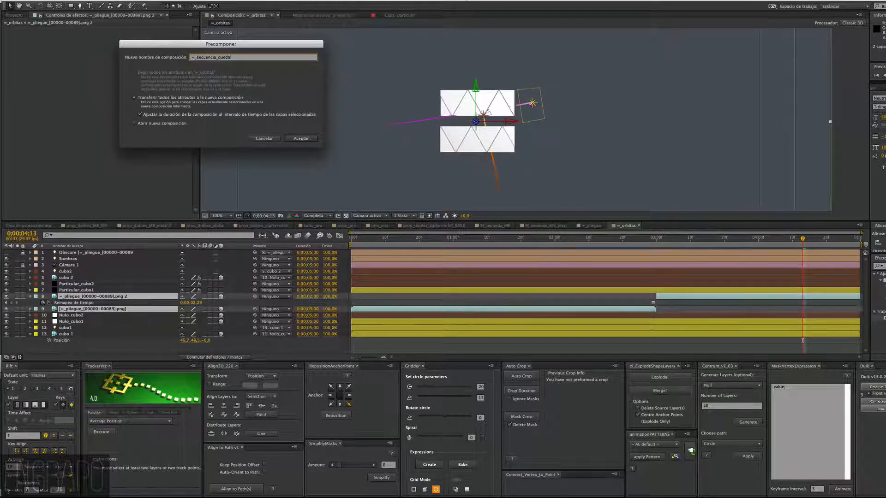
{"action": "key", "text": "Return"}
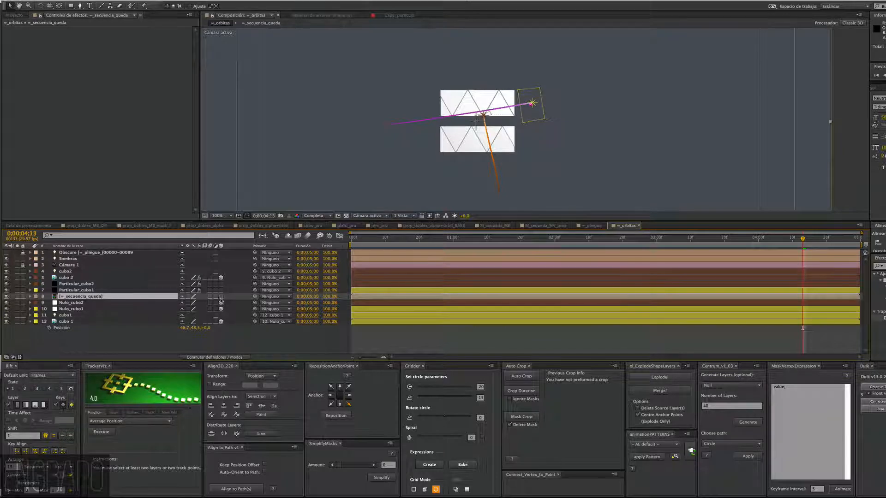
{"action": "left_click", "coordinate": [220, 296]}
Set the Obscuration Layer in the Visibility settings of Particular_cubo2 to =_secuencia_queda.
{"action": "left_click", "coordinate": [92, 285]}
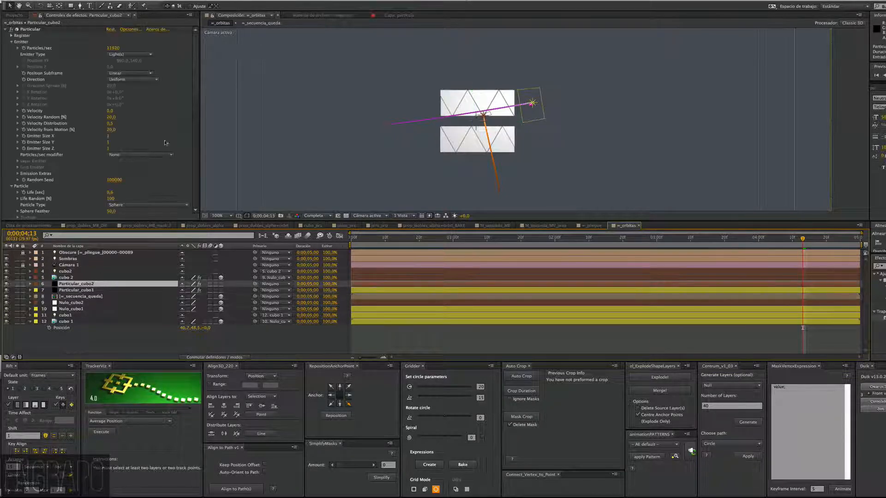
{"action": "scroll", "coordinate": [192, 81], "scroll_direction": "down", "scroll_amount": 15}
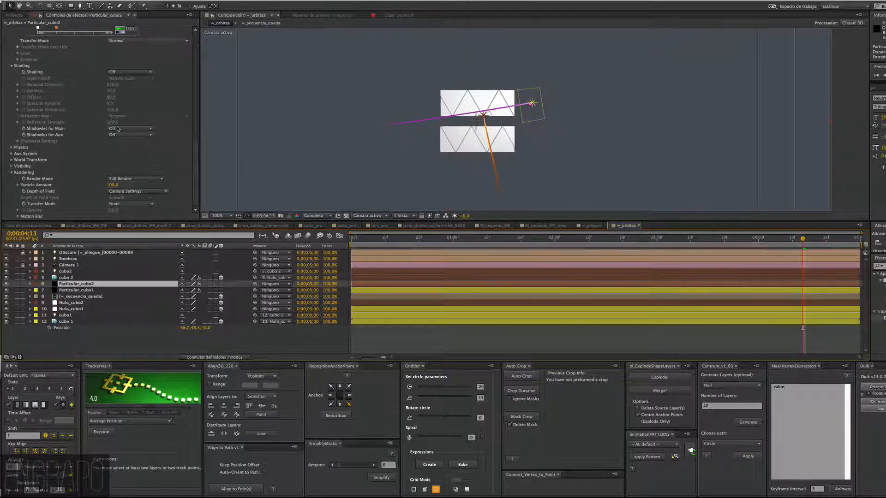
{"action": "left_click", "coordinate": [12, 67]}
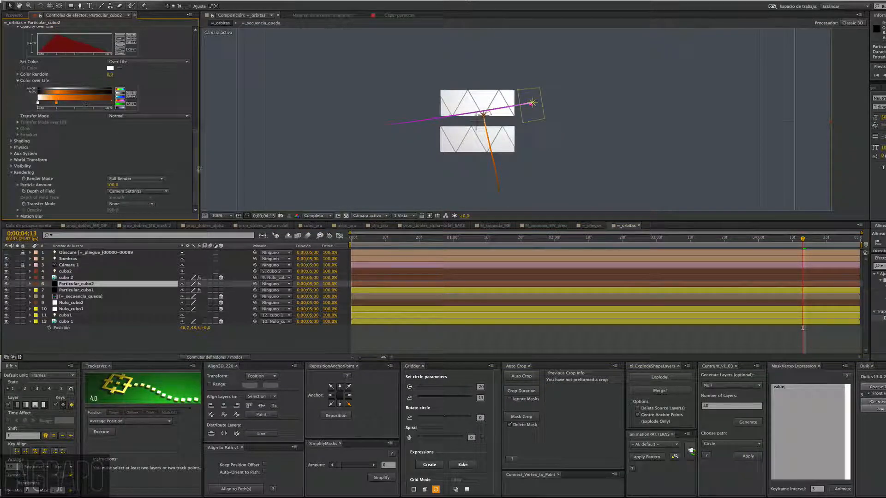
{"action": "left_click", "coordinate": [12, 172]}
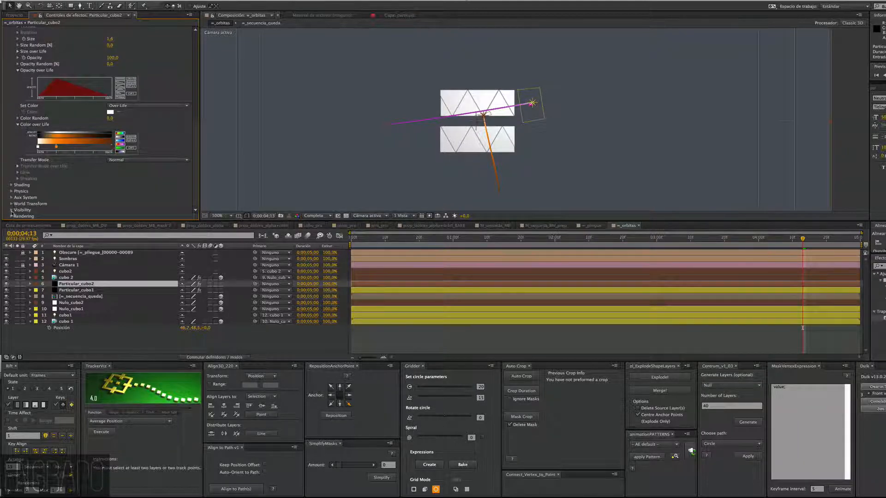
{"action": "left_click", "coordinate": [12, 209]}
{"action": "left_click", "coordinate": [186, 210]}
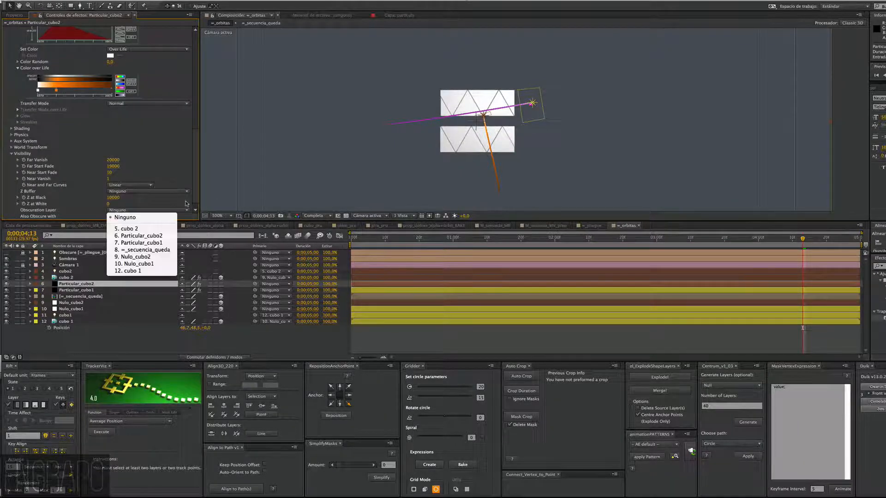
{"action": "left_click", "coordinate": [164, 249]}
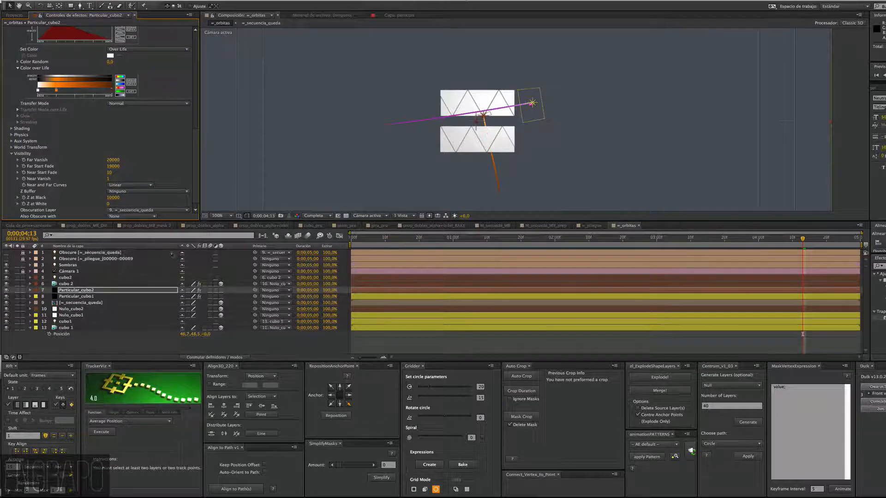
Set the Obscuration Layer in the Visibility settings of Particular_cubo1 to =_secuencia_queda.
{"action": "left_click", "coordinate": [69, 296]}
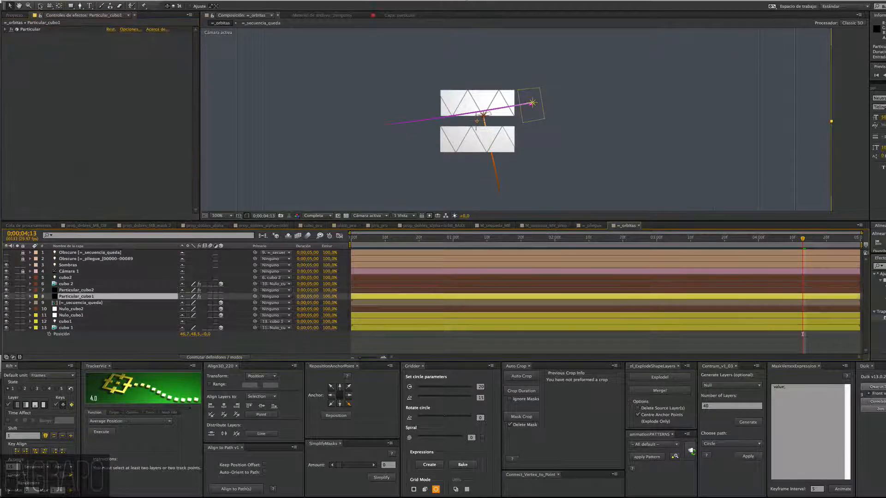
{"action": "left_click", "coordinate": [5, 30]}
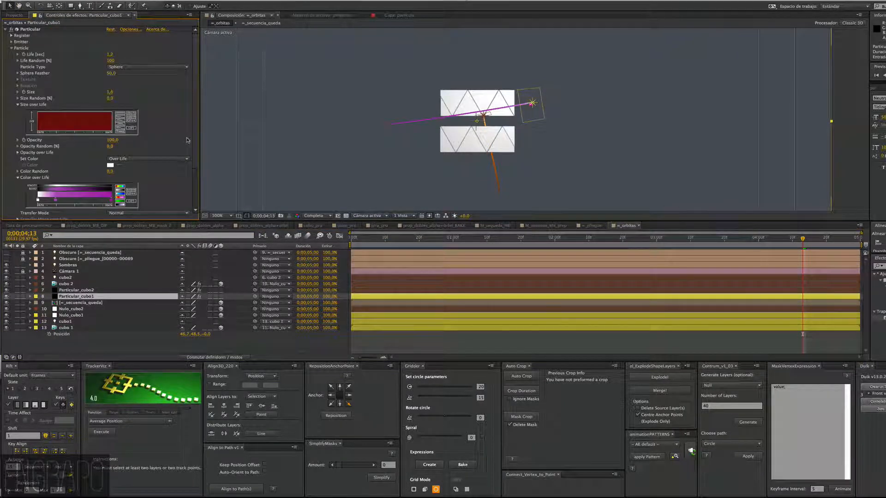
{"action": "scroll", "coordinate": [4, 203], "scroll_direction": "down", "scroll_amount": 5}
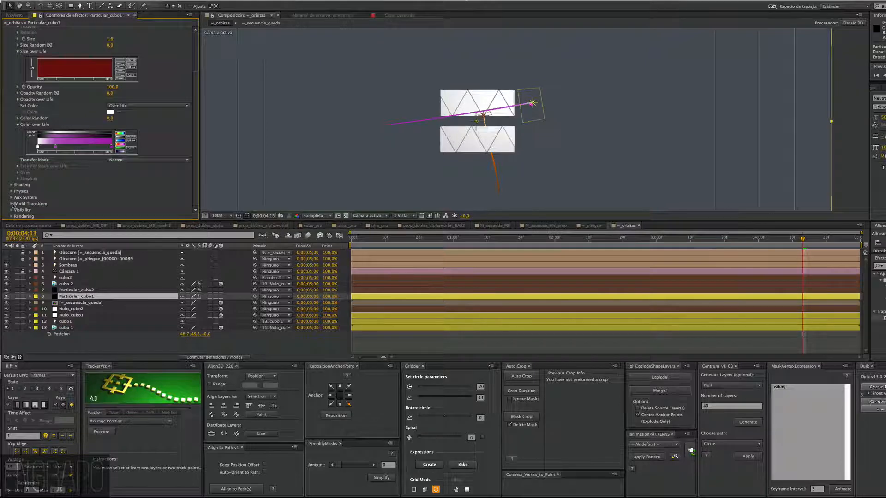
{"action": "left_click", "coordinate": [12, 210]}
{"action": "scroll", "coordinate": [154, 191], "scroll_direction": "down", "scroll_amount": 3}
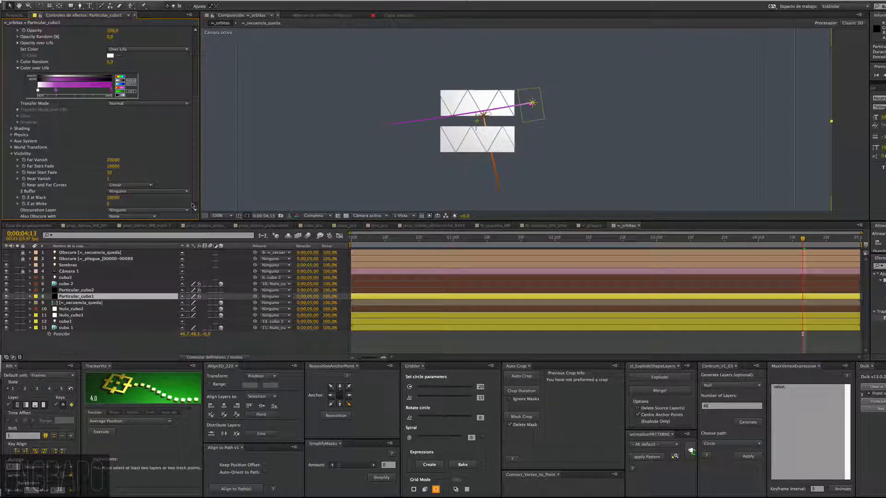
{"action": "left_click", "coordinate": [184, 213]}
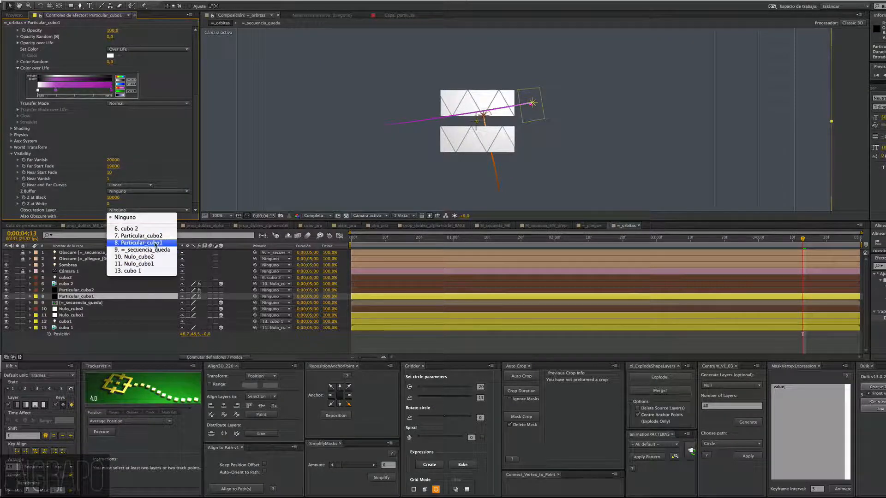
{"action": "left_click", "coordinate": [159, 251]}
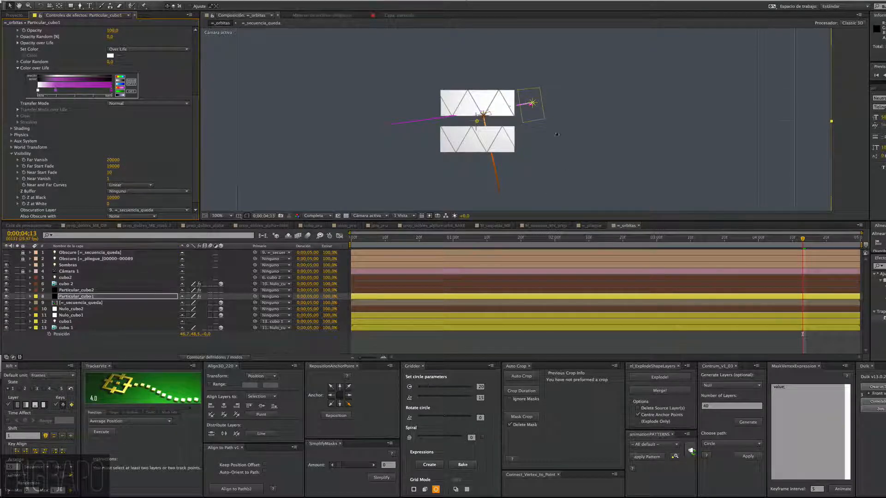
Examine the magenta cube, its trail and the nearby panel edge at 800% zoom at 0;00;04;13.
{"action": "left_click", "coordinate": [539, 102]}
{"action": "left_click", "coordinate": [535, 120]}
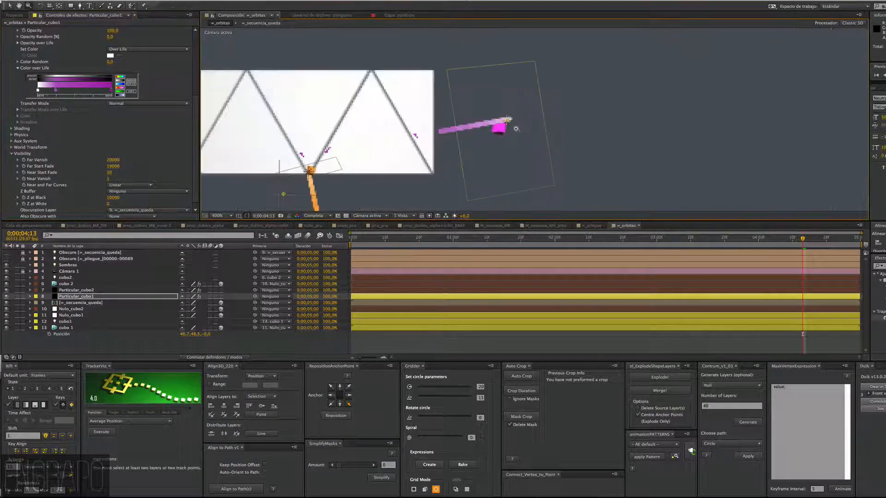
{"action": "left_click", "coordinate": [514, 121]}
{"action": "key", "text": "v"}
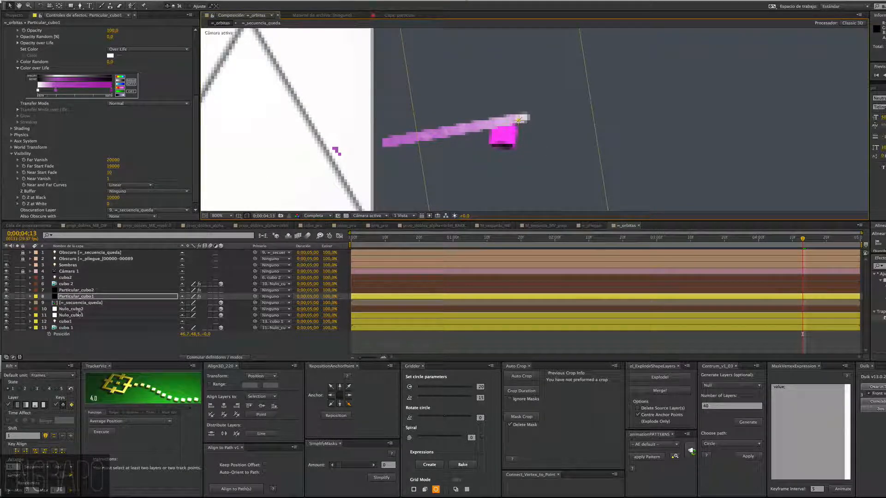
{"action": "left_click", "coordinate": [67, 328]}
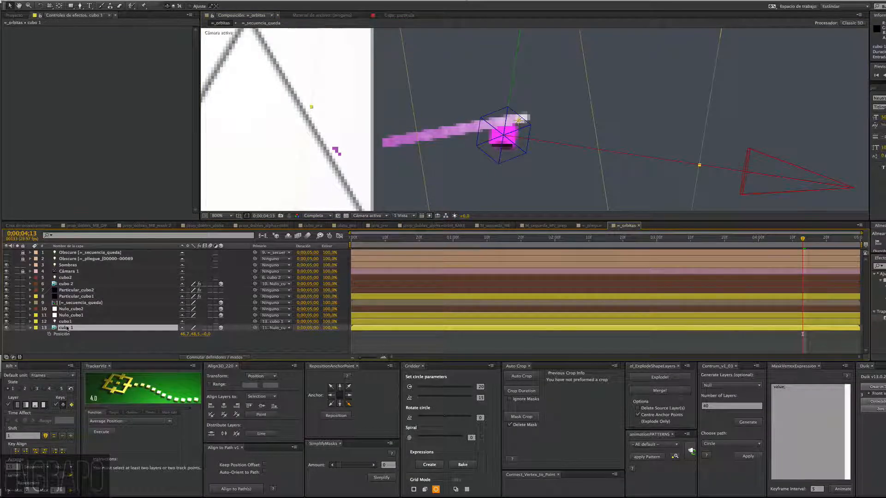
{"action": "key", "text": "super+v"}
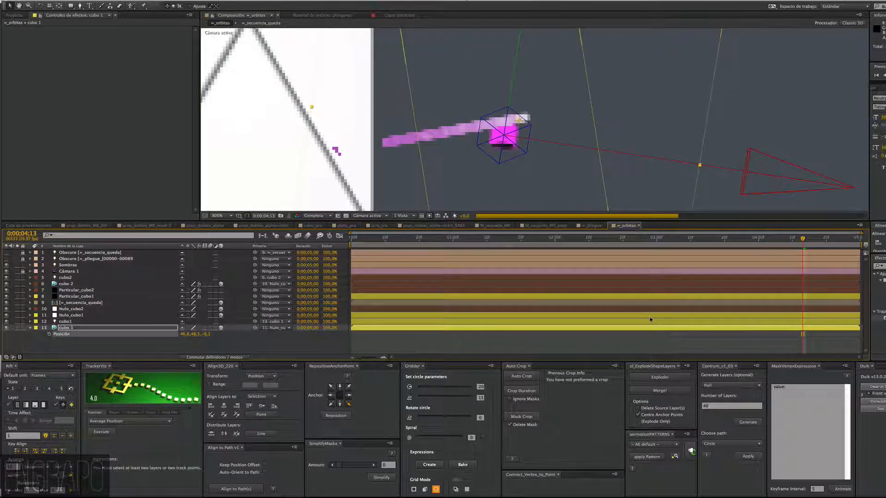
{"action": "key", "text": "super+z"}
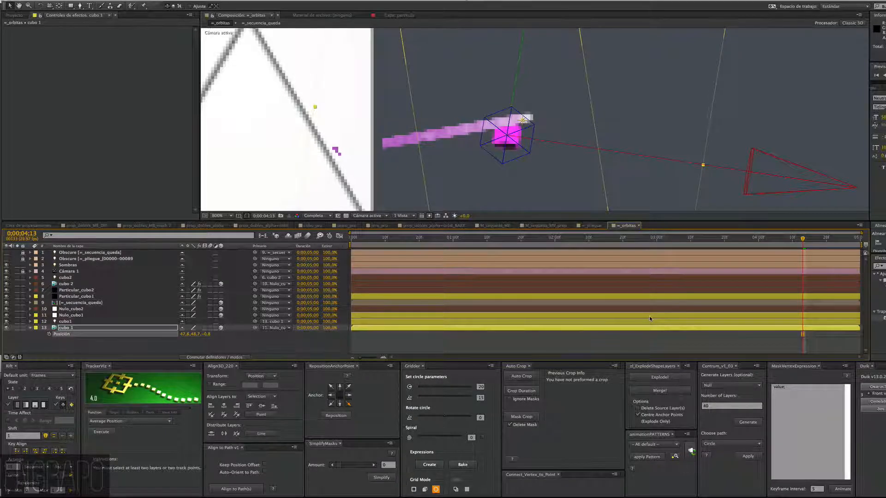
{"action": "key", "text": "super+z"}
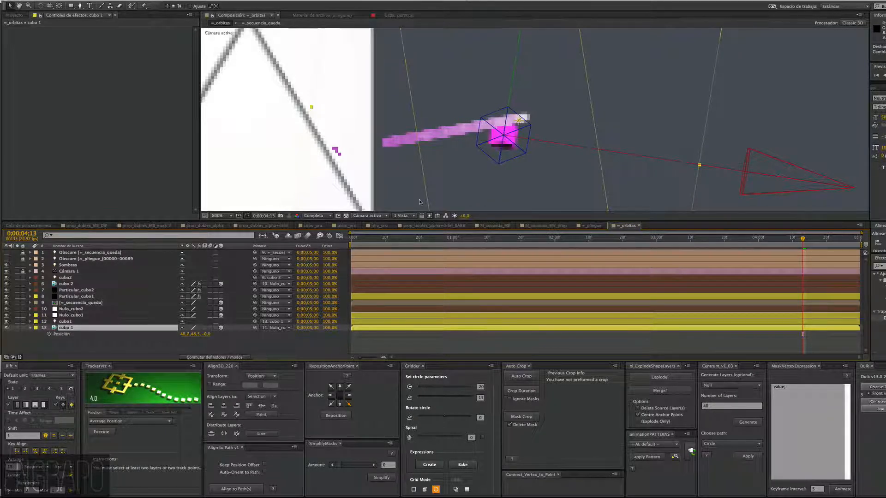
Nudge the Nulo_cubo1 null slightly to the left in the camera view.
{"action": "left_click", "coordinate": [84, 315]}
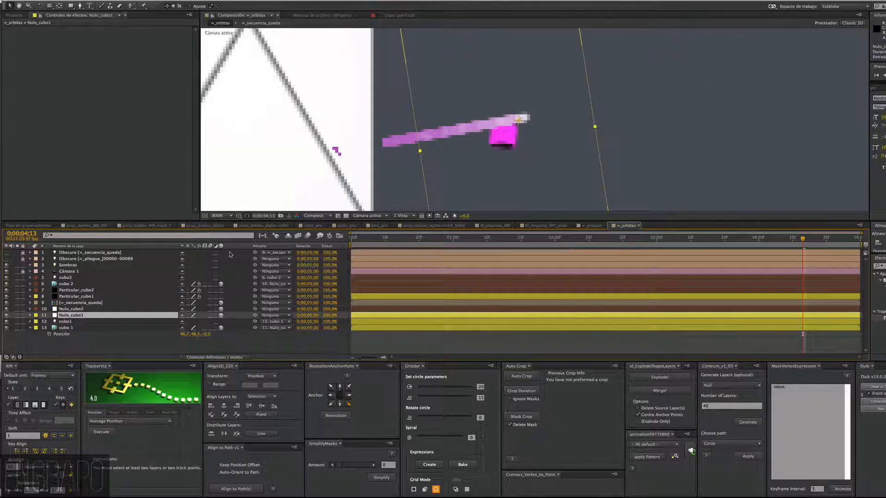
{"action": "key", "text": "Left"}
{"action": "key", "text": "Left"}
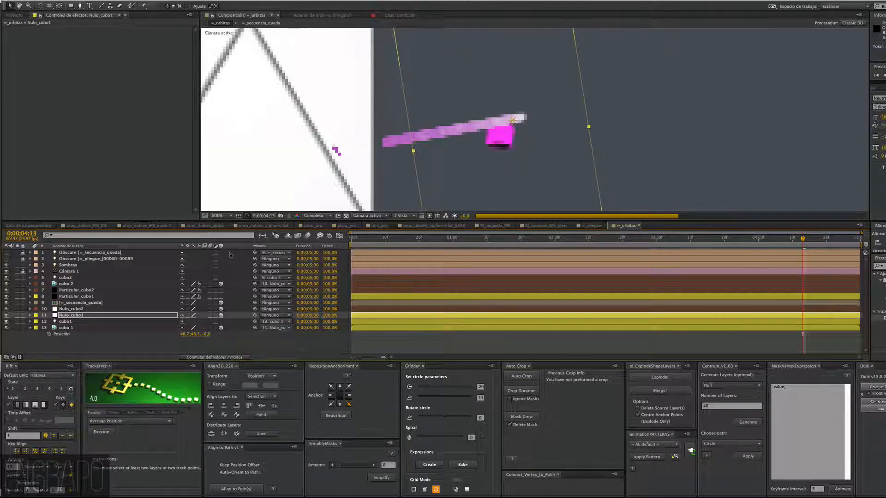
{"action": "key", "text": "Right"}
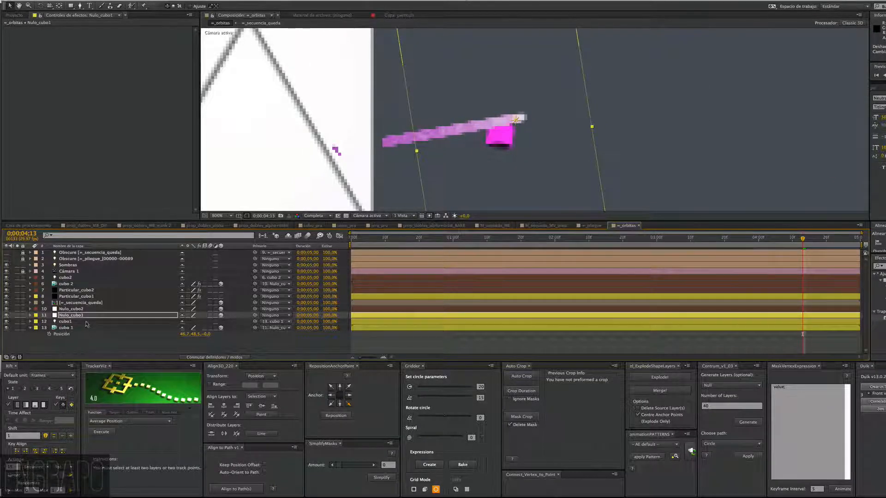
Nudge the cubo1 light left and down until the trail's tip is centred on the magenta cube.
{"action": "left_click", "coordinate": [86, 322]}
{"action": "key", "text": "Left"}
{"action": "key", "text": "Left"}
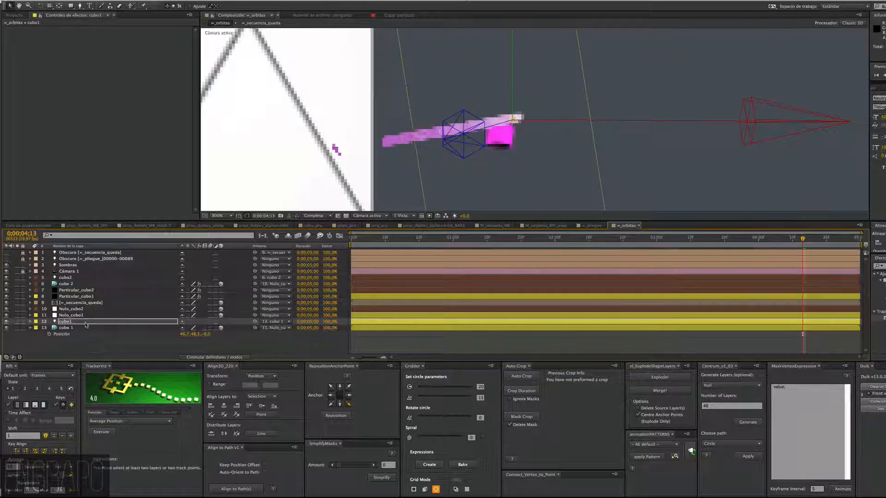
{"action": "key", "text": "Left"}
{"action": "key", "text": "Left"}
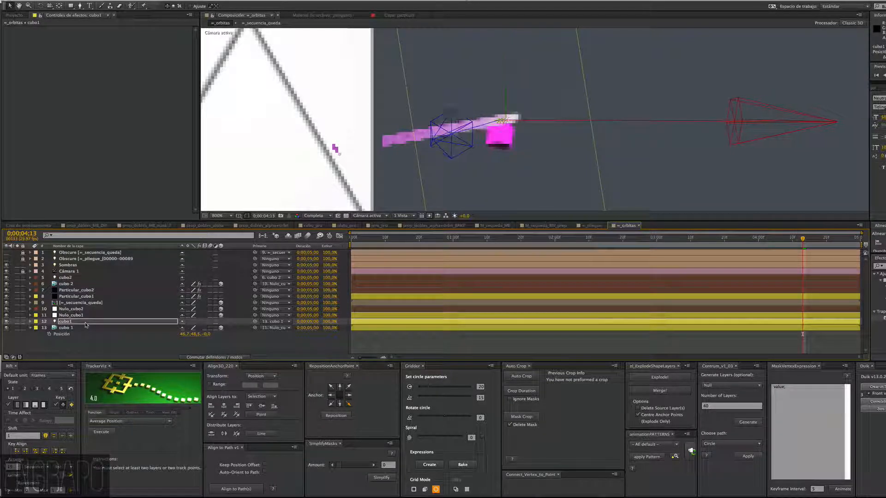
{"action": "key", "text": "Down"}
{"action": "key", "text": "Down"}
{"action": "key", "text": "Down"}
{"action": "key", "text": "Down"}
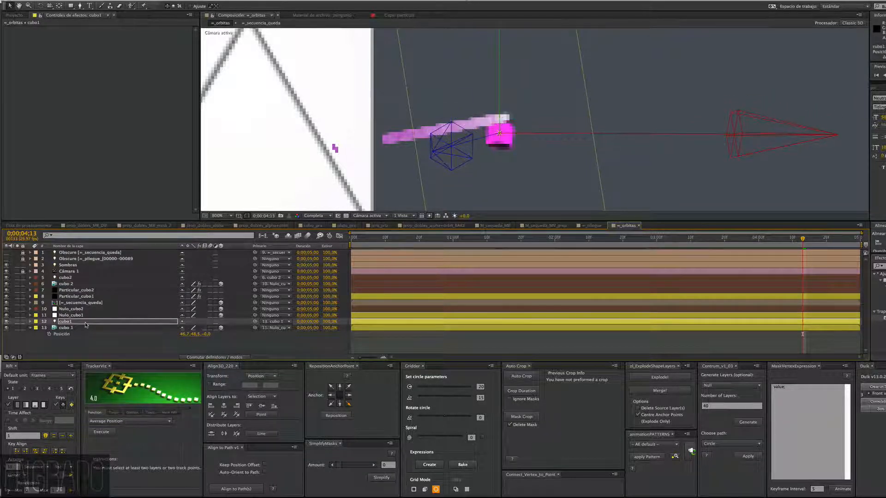
{"action": "key", "text": "Left"}
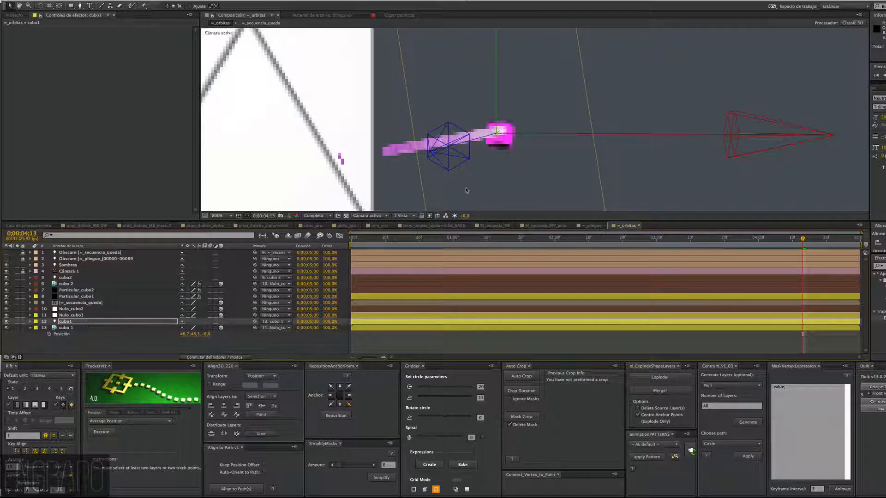
Set the particle Opacity of Particular_cubo1 to 90.
{"action": "key", "text": "z"}
{"action": "left_click", "coordinate": [587, 128], "text": "alt"}
{"action": "left_click", "coordinate": [587, 127], "text": "alt"}
{"action": "key", "text": "v"}
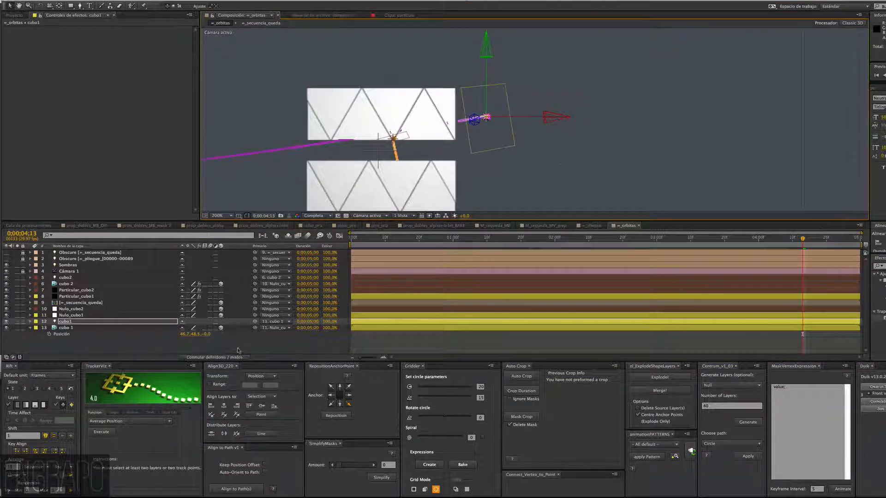
{"action": "left_click", "coordinate": [226, 347]}
{"action": "left_click", "coordinate": [68, 321]}
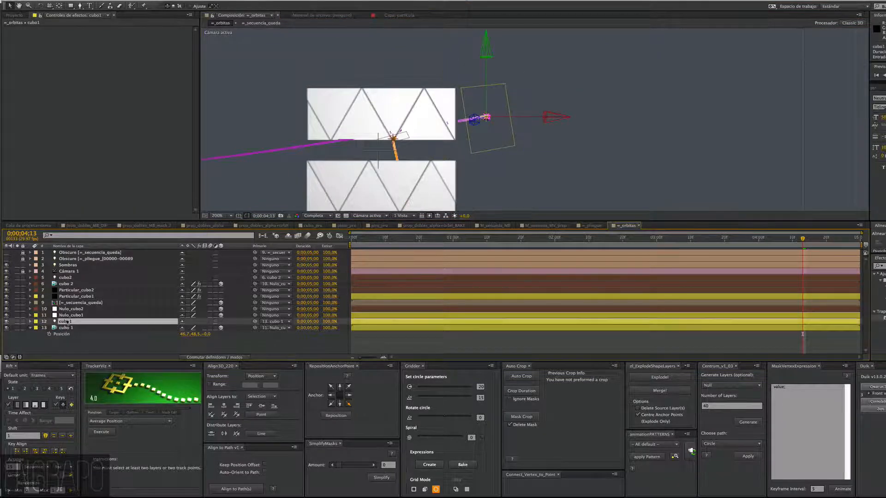
{"action": "left_click", "coordinate": [76, 296]}
{"action": "left_click", "coordinate": [17, 106]}
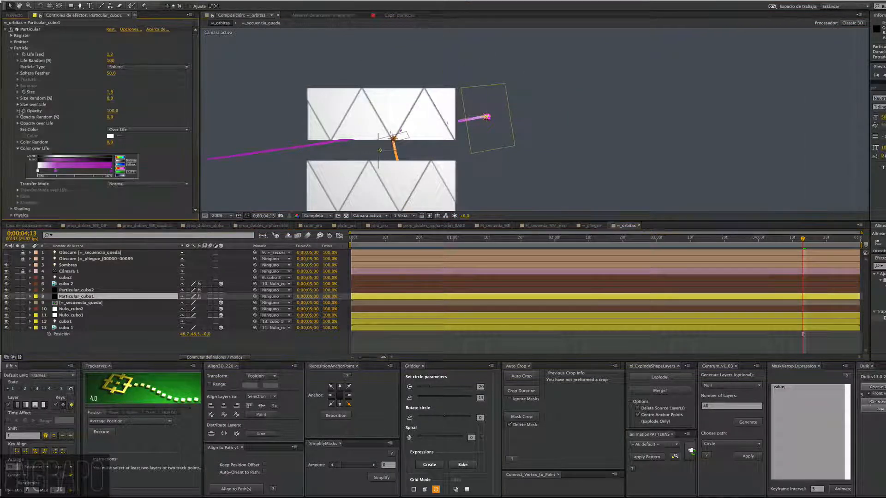
{"action": "left_click", "coordinate": [18, 118]}
{"action": "left_click", "coordinate": [18, 118]}
{"action": "left_click", "coordinate": [18, 110]}
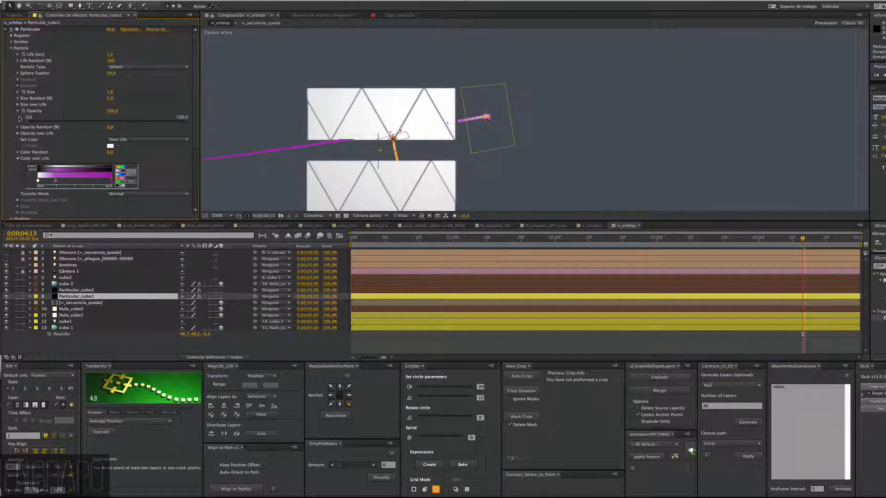
{"action": "left_click", "coordinate": [17, 111]}
{"action": "left_click", "coordinate": [17, 123]}
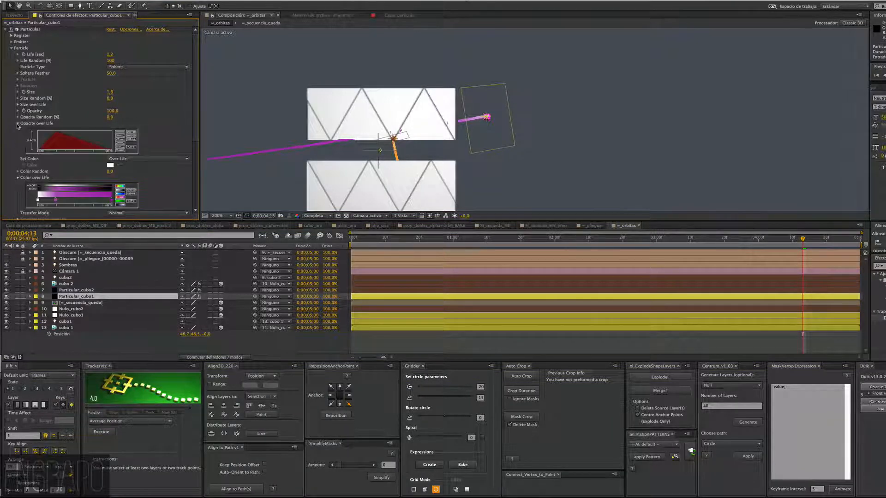
{"action": "left_click", "coordinate": [17, 123]}
{"action": "left_click", "coordinate": [112, 111]}
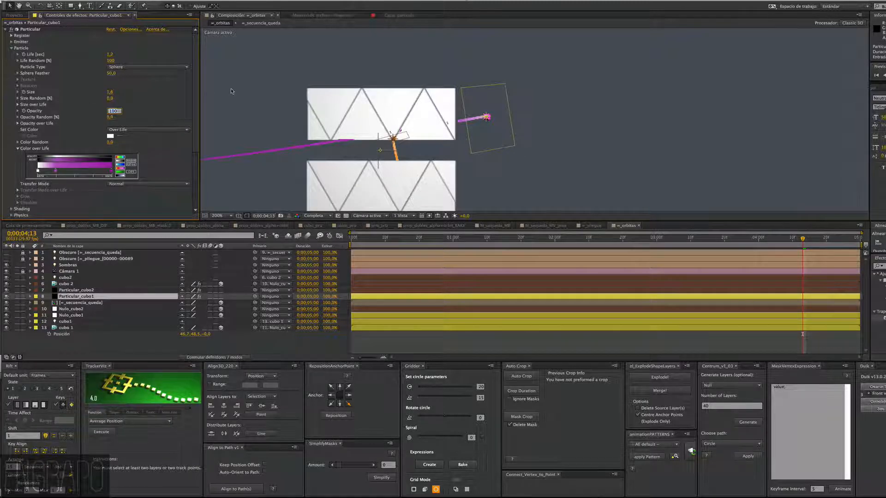
{"action": "type", "text": "90"}
{"action": "key", "text": "Return"}
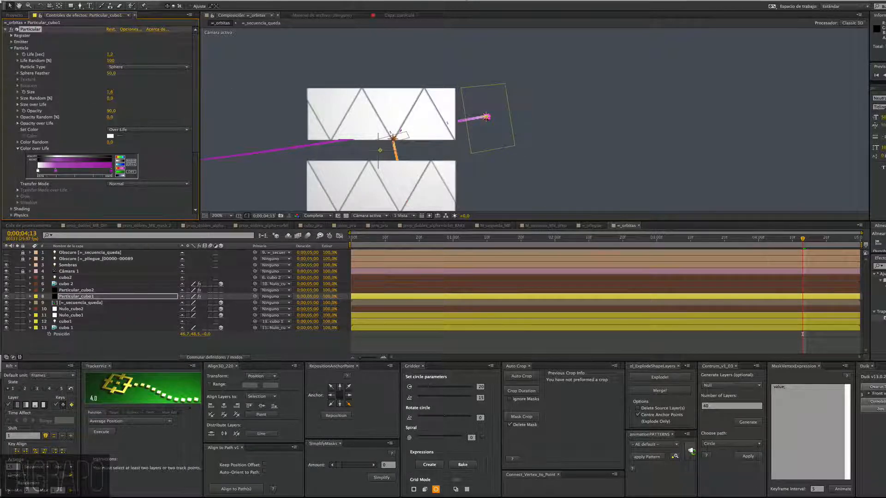
Set the particle Opacity of Particular_cubo2 to 90.
{"action": "left_click", "coordinate": [83, 291]}
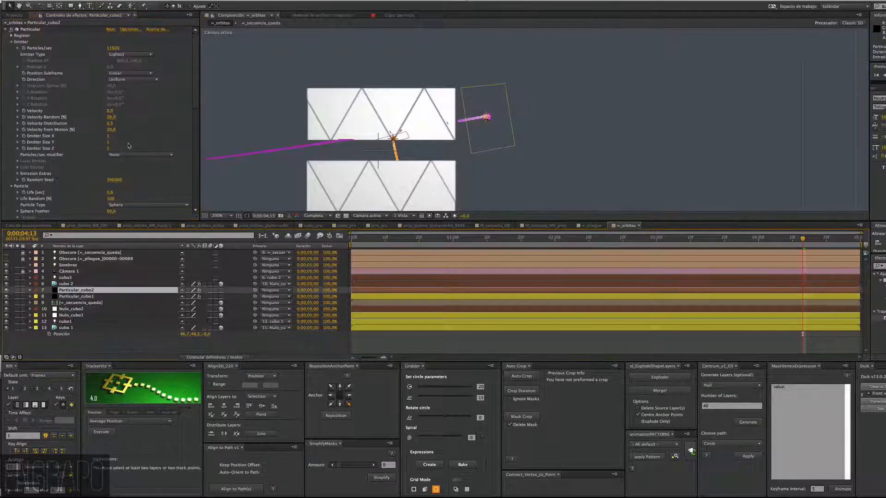
{"action": "scroll", "coordinate": [186, 109], "scroll_direction": "down", "scroll_amount": 10}
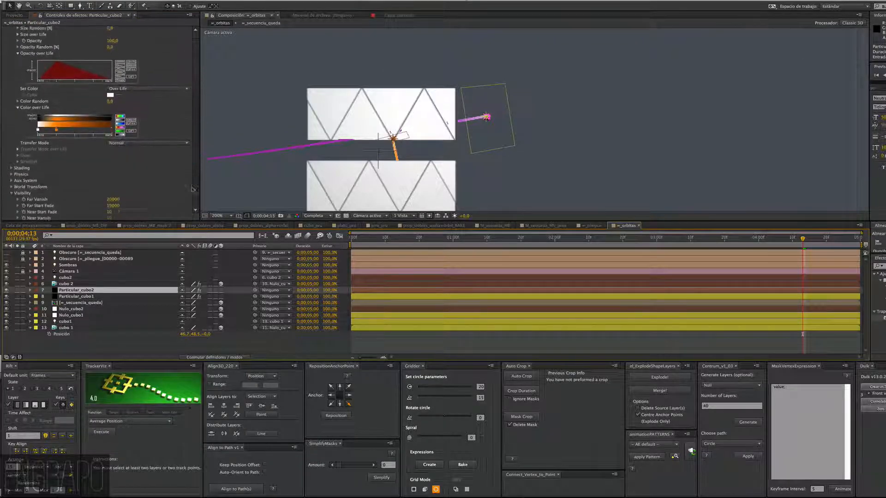
{"action": "scroll", "coordinate": [69, 139], "scroll_direction": "up", "scroll_amount": 4}
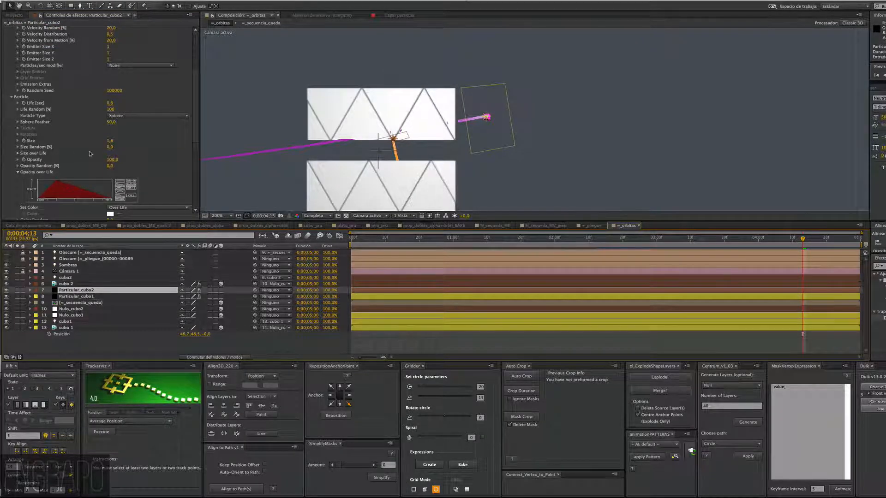
{"action": "left_click", "coordinate": [112, 160]}
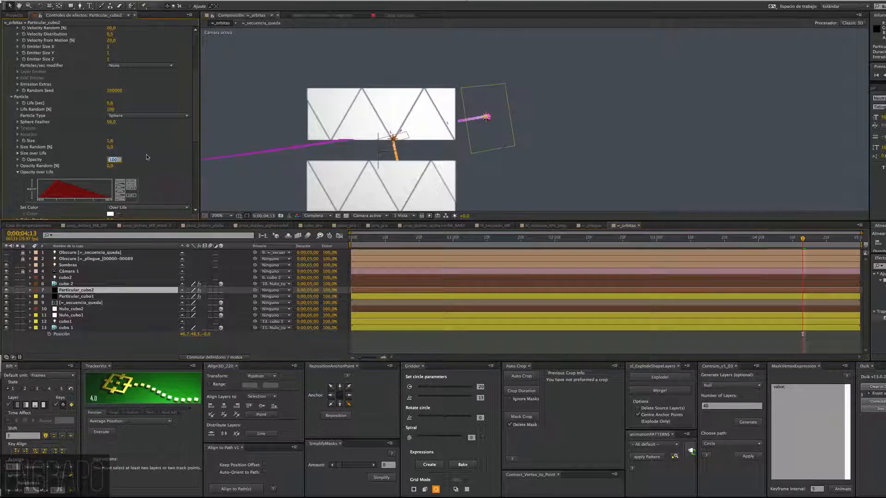
{"action": "type", "text": "90"}
{"action": "key", "text": "Return"}
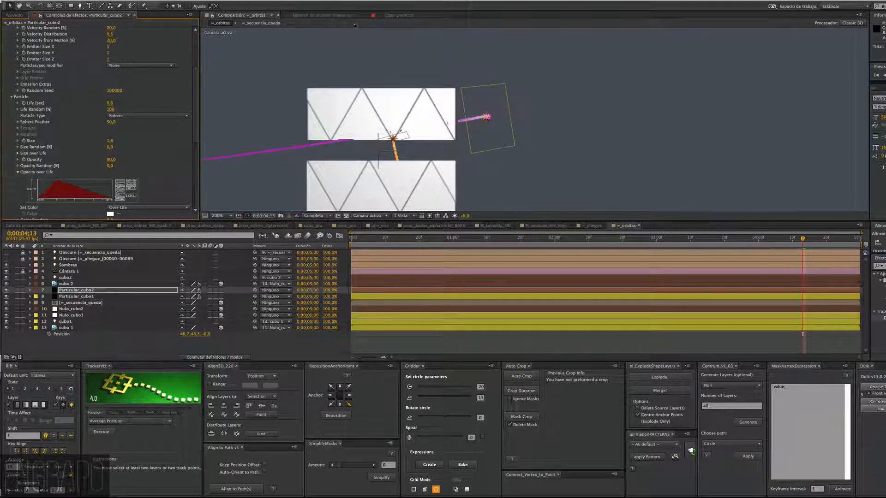
{"action": "left_click", "coordinate": [190, 114]}
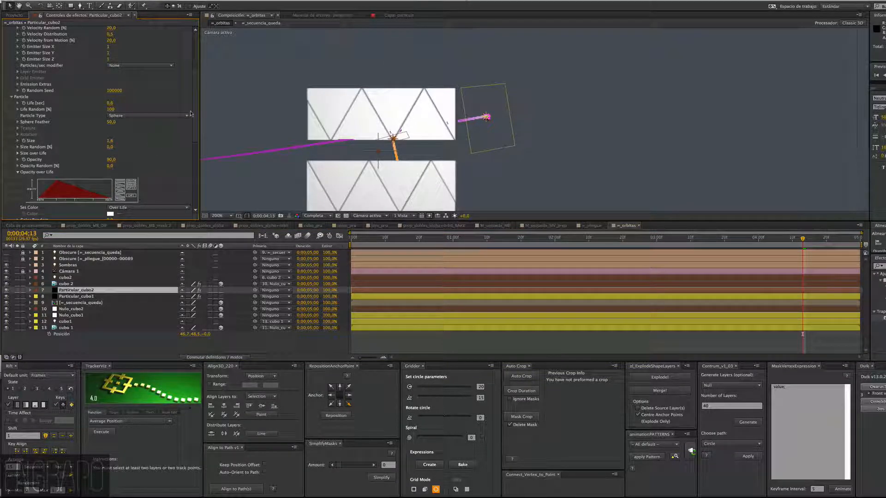
{"action": "left_click_drag", "start_coordinate": [195, 94], "coordinate": [202, 56]}
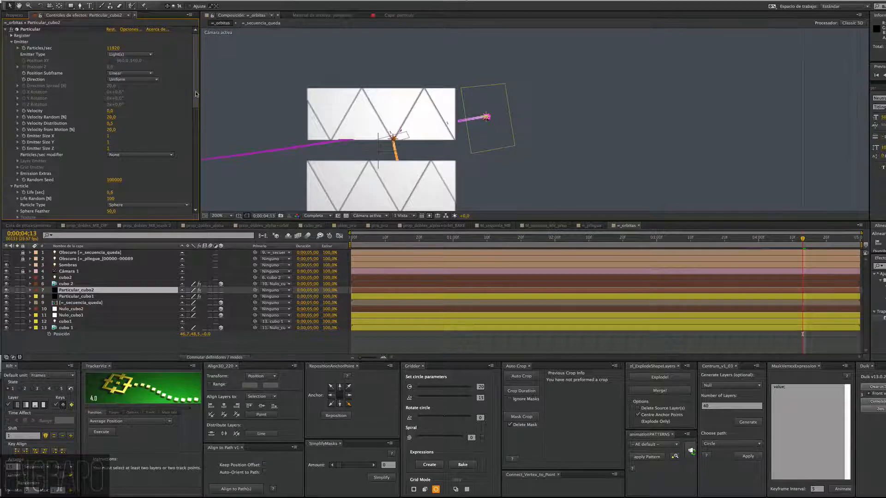
{"action": "left_click_drag", "start_coordinate": [195, 69], "coordinate": [196, 109]}
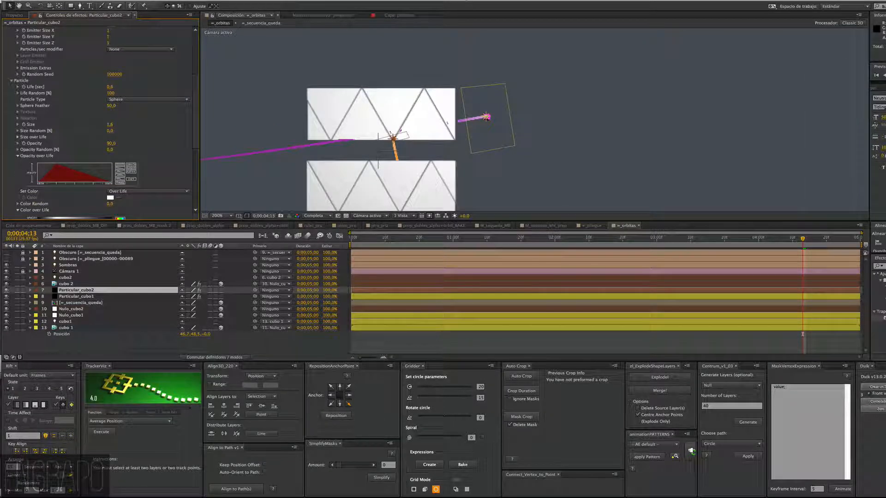
{"action": "left_click", "coordinate": [884, 265]}
{"action": "left_click", "coordinate": [877, 266]}
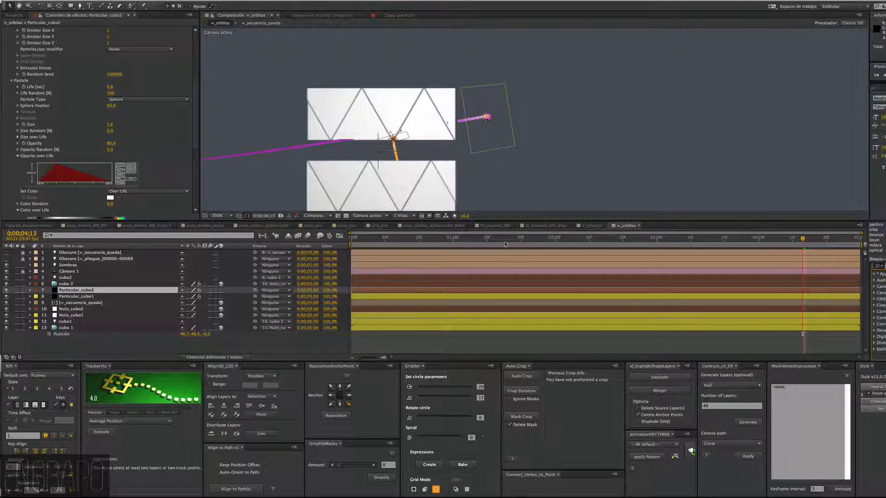
{"action": "left_click", "coordinate": [482, 171]}
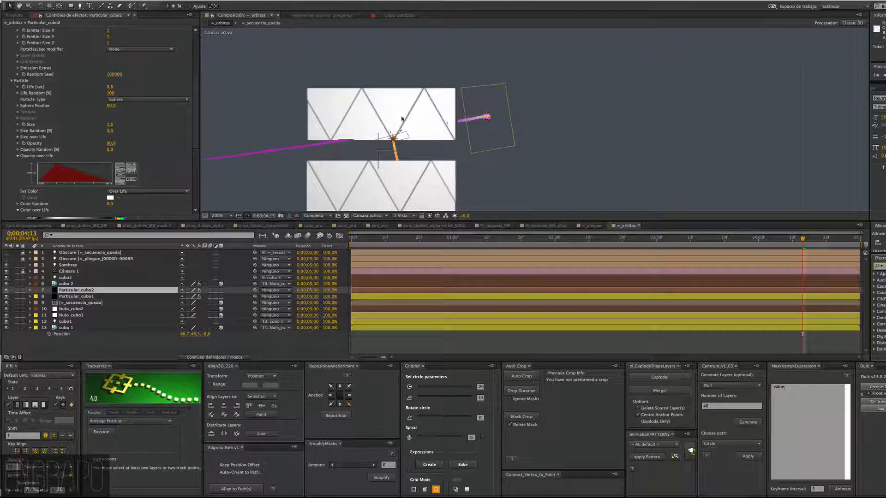
Go to 0;00;02;00 and move the cubo 2 layer directly below =_secuencia_queda in the layer order.
{"action": "left_click", "coordinate": [436, 239]}
{"action": "left_click_drag", "start_coordinate": [436, 239], "coordinate": [507, 242]}
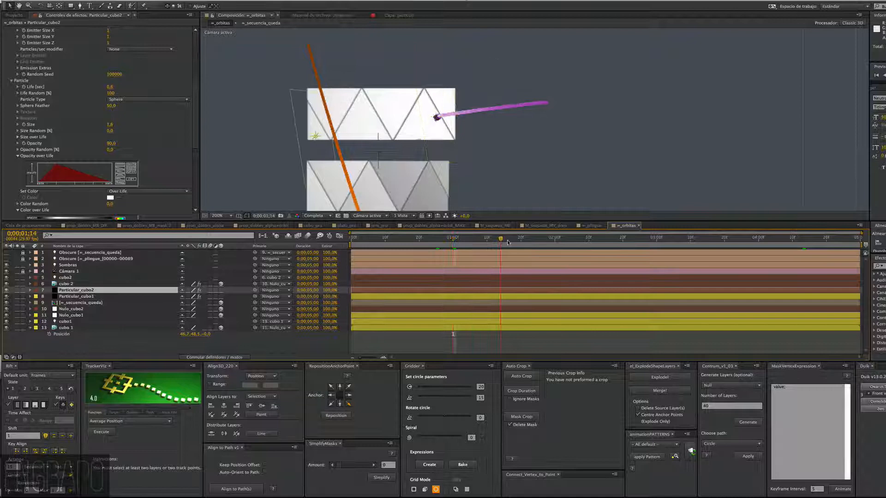
{"action": "left_click", "coordinate": [555, 241]}
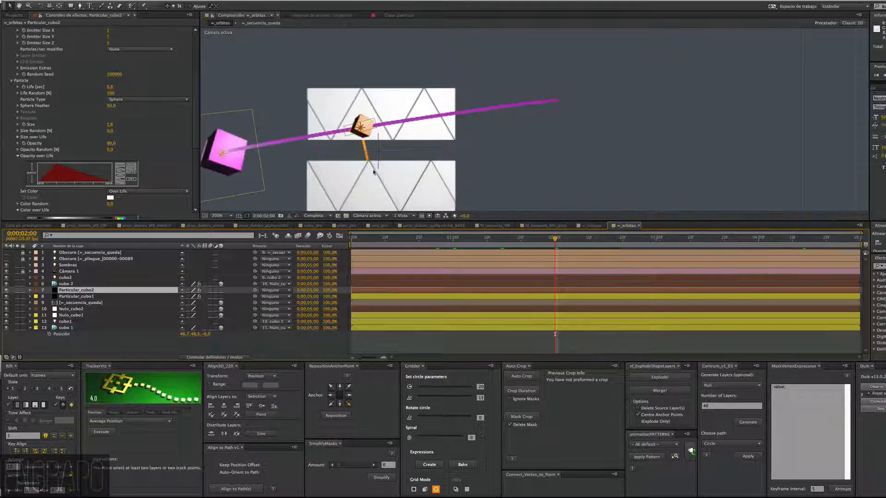
{"action": "left_click", "coordinate": [106, 328]}
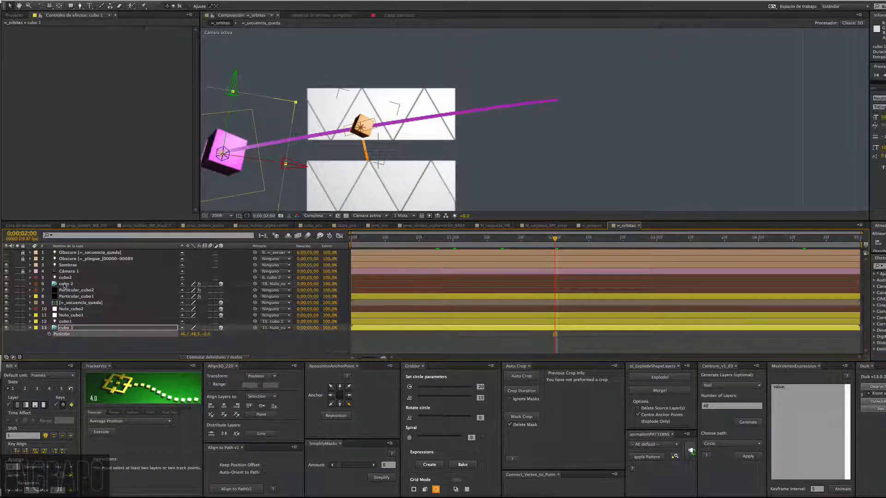
{"action": "left_click", "coordinate": [70, 284]}
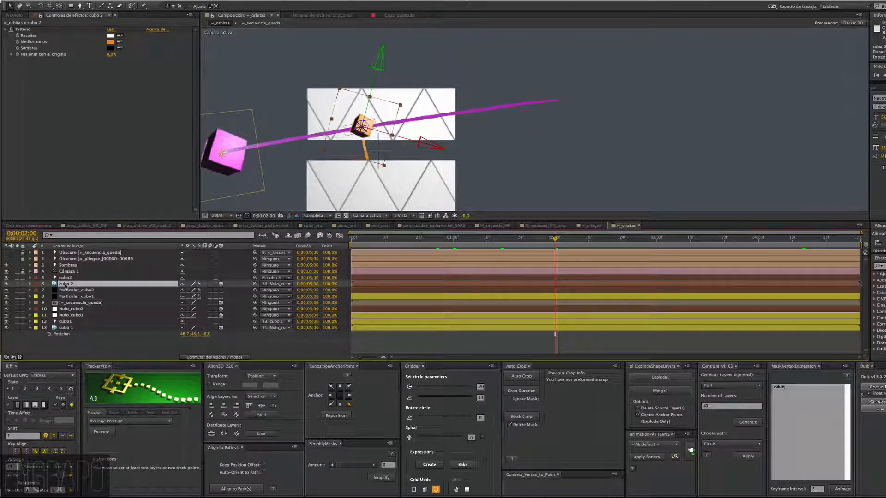
{"action": "left_click_drag", "start_coordinate": [66, 285], "coordinate": [74, 304]}
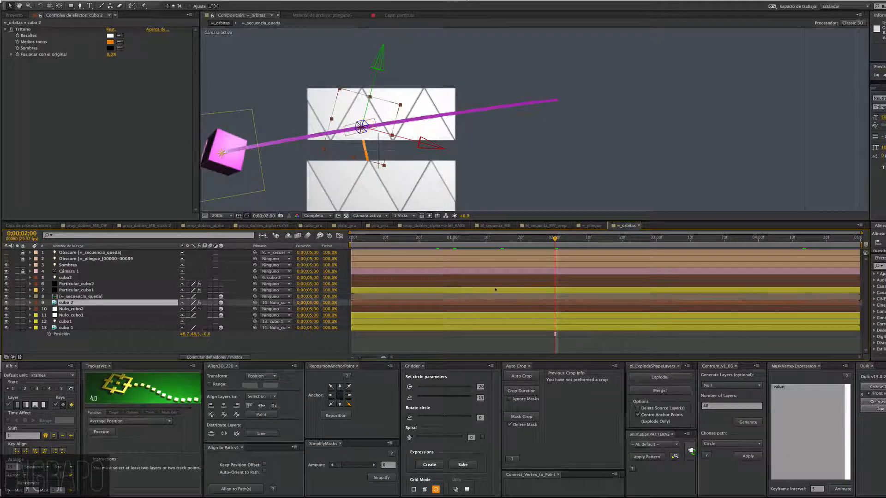
Scrub the timeline to check how the orange cube passes the folded panels, ending at 0;00;02;14.
{"action": "left_click_drag", "start_coordinate": [554, 239], "coordinate": [683, 238]}
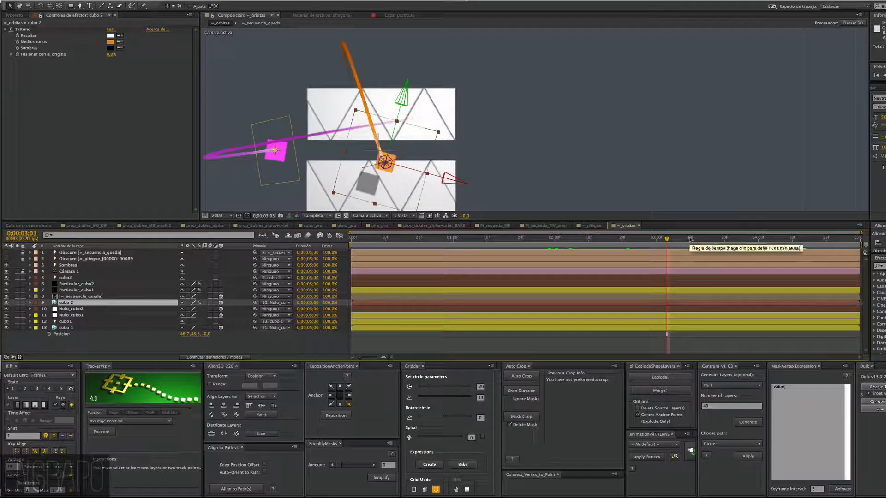
{"action": "left_click", "coordinate": [602, 239]}
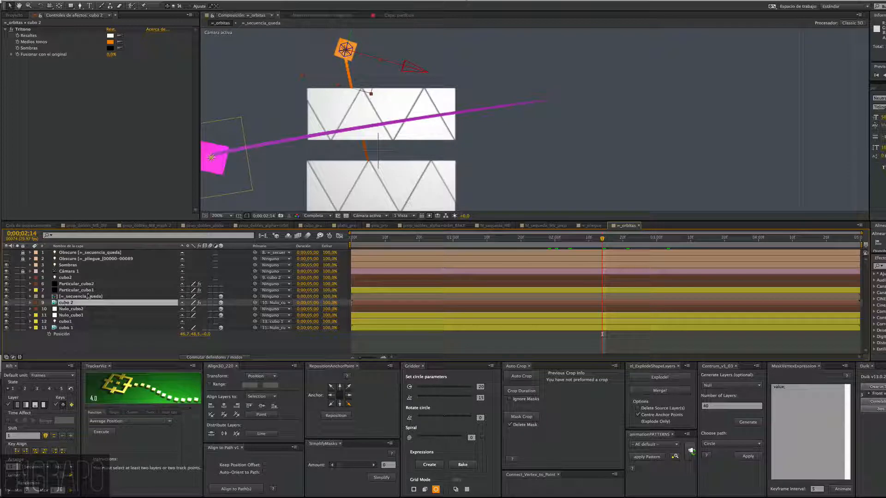
{"action": "left_click", "coordinate": [73, 298]}
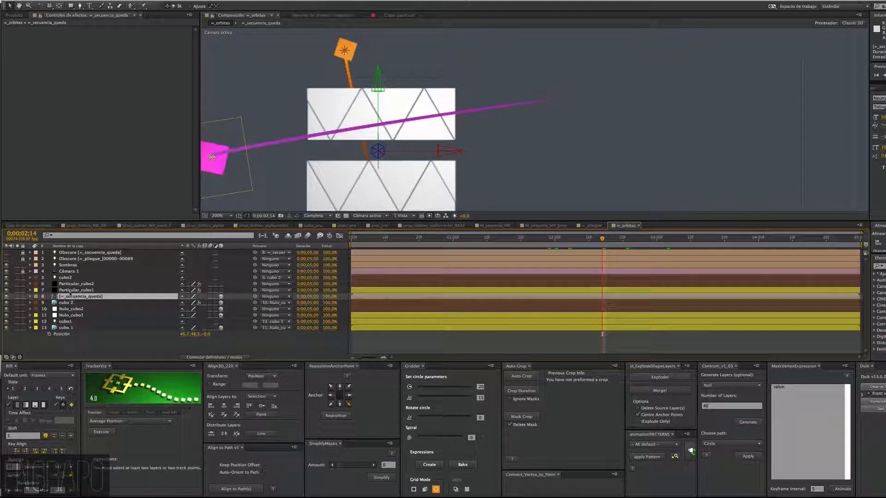
{"action": "left_click", "coordinate": [371, 333]}
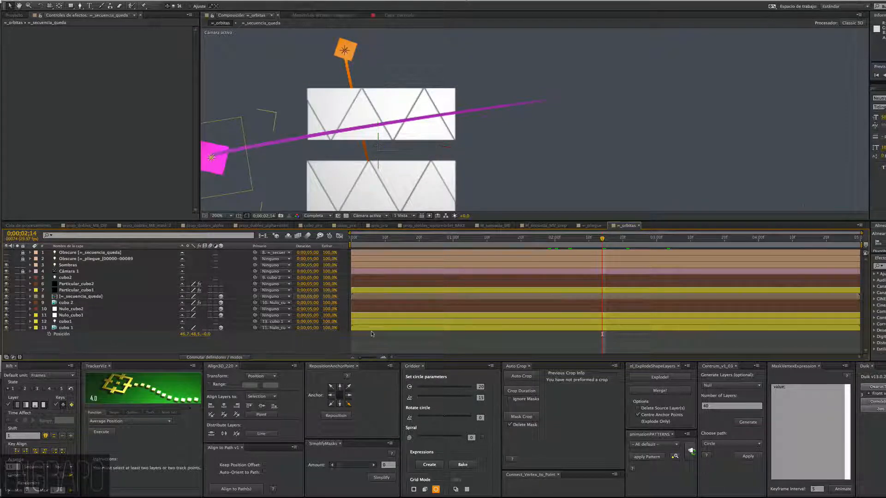
Enable motion blur for the Particular_cubo1 and Particular_cubo2 layers and for the composition.
{"action": "left_click", "coordinate": [110, 290]}
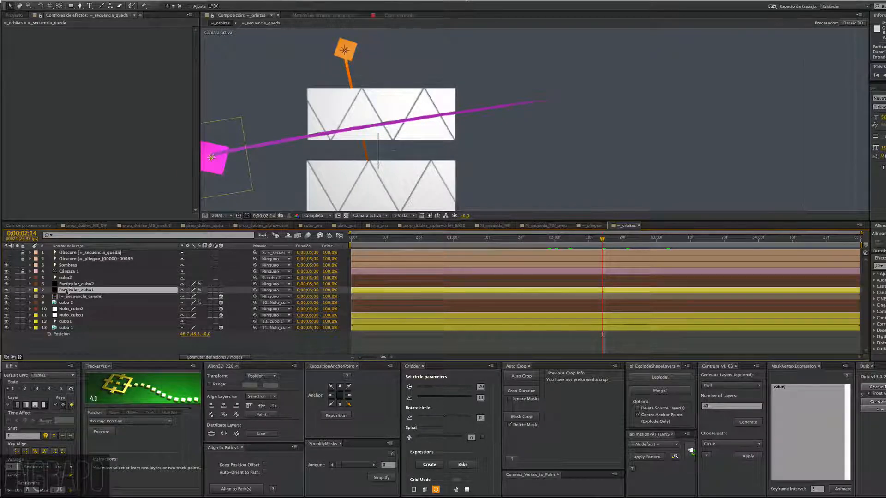
{"action": "left_click", "coordinate": [111, 285], "text": "shift"}
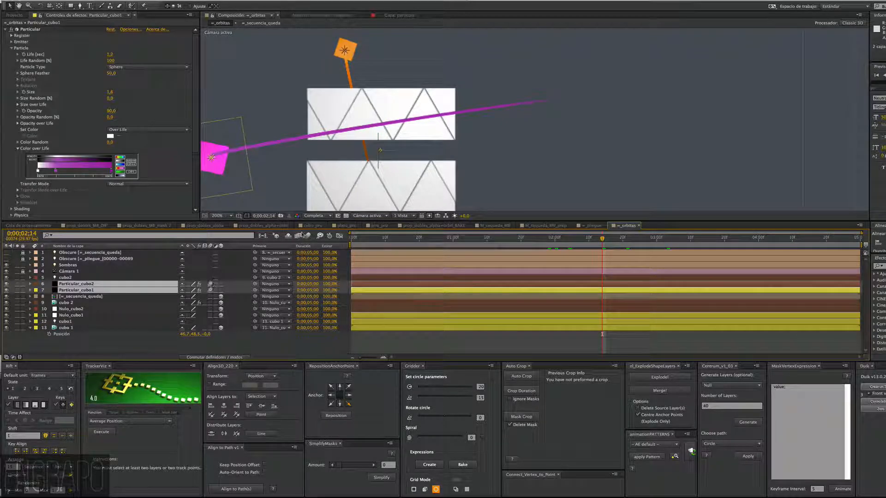
{"action": "left_click", "coordinate": [117, 351]}
In the Physics Air settings of Particular_cubo1, set Spin Frequency to 1.5.
{"action": "left_click", "coordinate": [76, 290]}
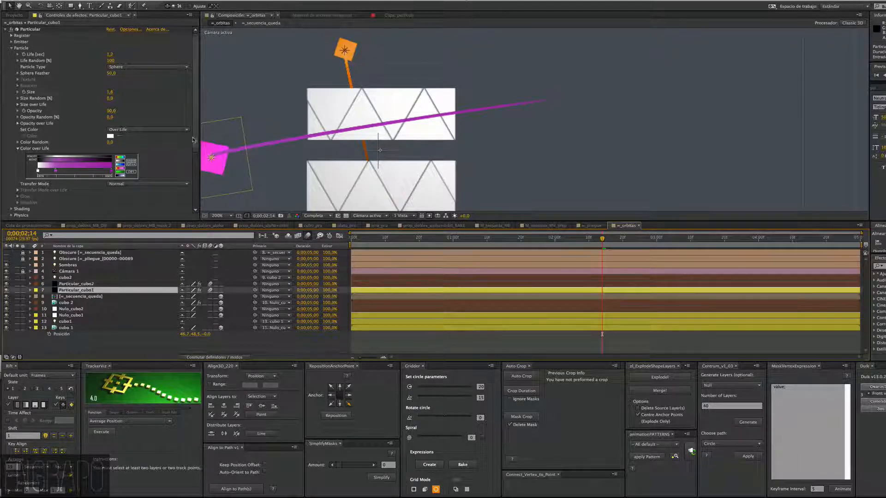
{"action": "scroll", "coordinate": [194, 141], "scroll_direction": "down", "scroll_amount": 5}
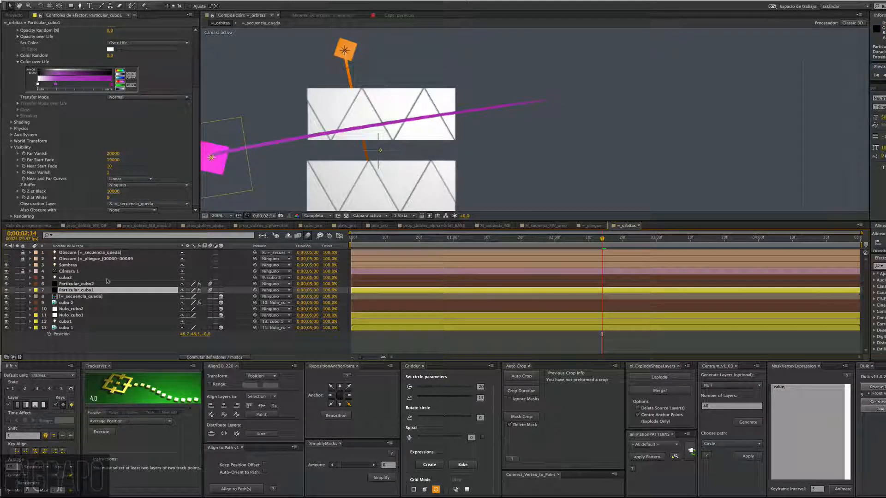
{"action": "left_click", "coordinate": [11, 148]}
{"action": "left_click", "coordinate": [11, 191]}
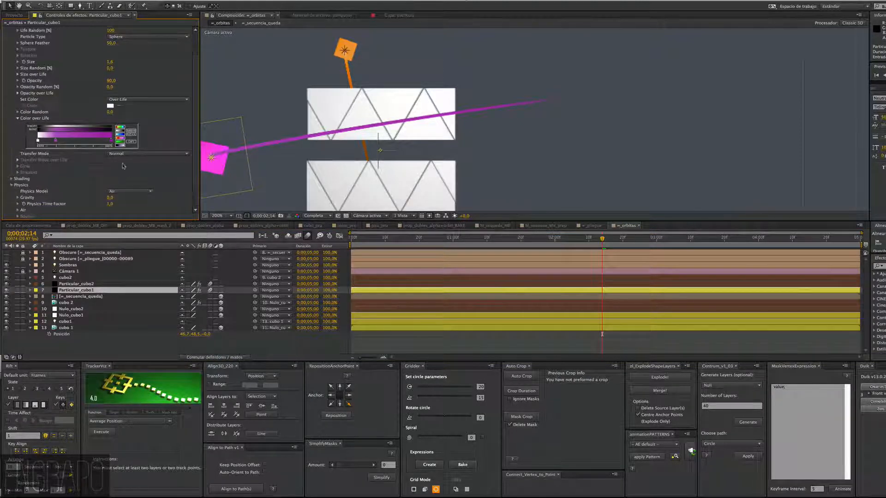
{"action": "scroll", "coordinate": [72, 204], "scroll_direction": "down", "scroll_amount": 2}
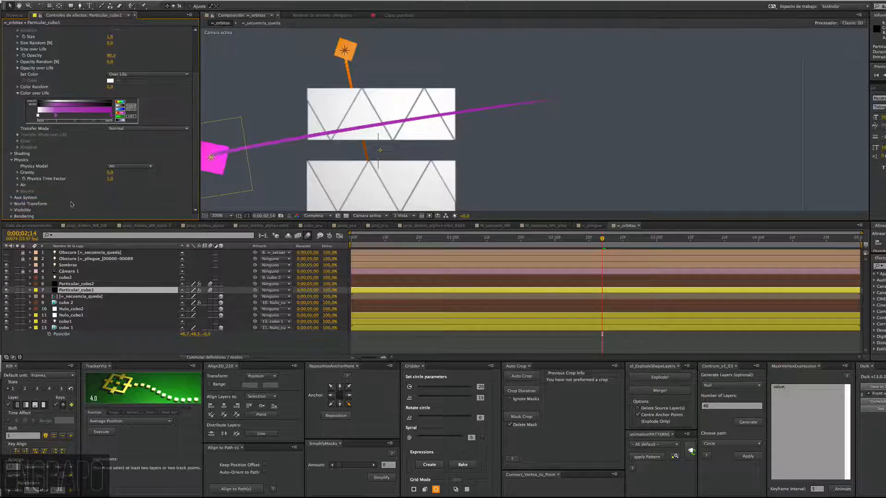
{"action": "left_click", "coordinate": [17, 185]}
{"action": "scroll", "coordinate": [25, 178], "scroll_direction": "down", "scroll_amount": 4}
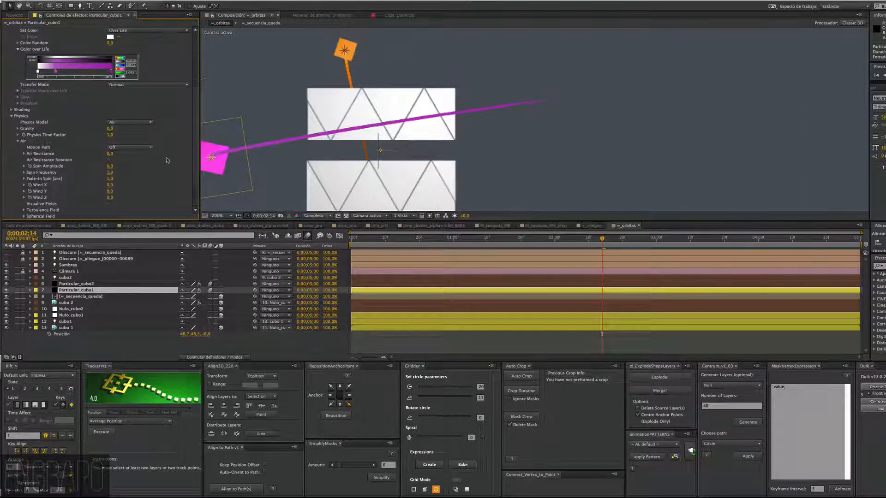
{"action": "scroll", "coordinate": [187, 159], "scroll_direction": "down", "scroll_amount": 3}
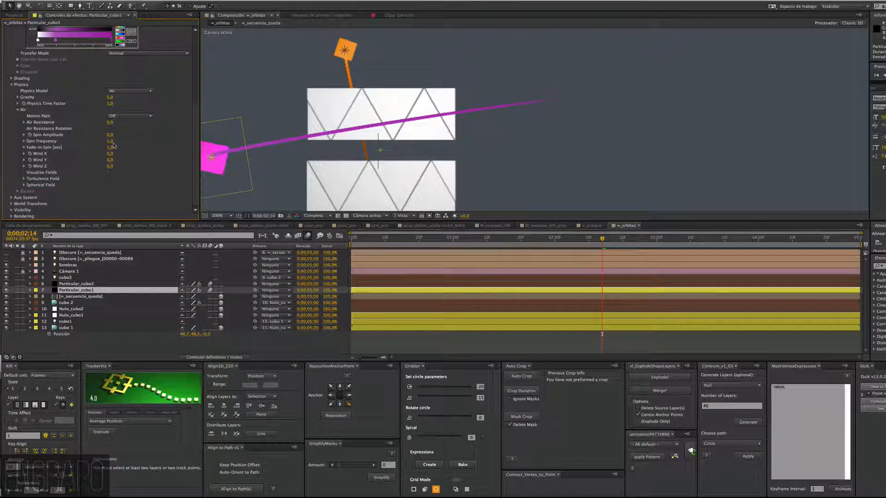
{"action": "left_click", "coordinate": [110, 141]}
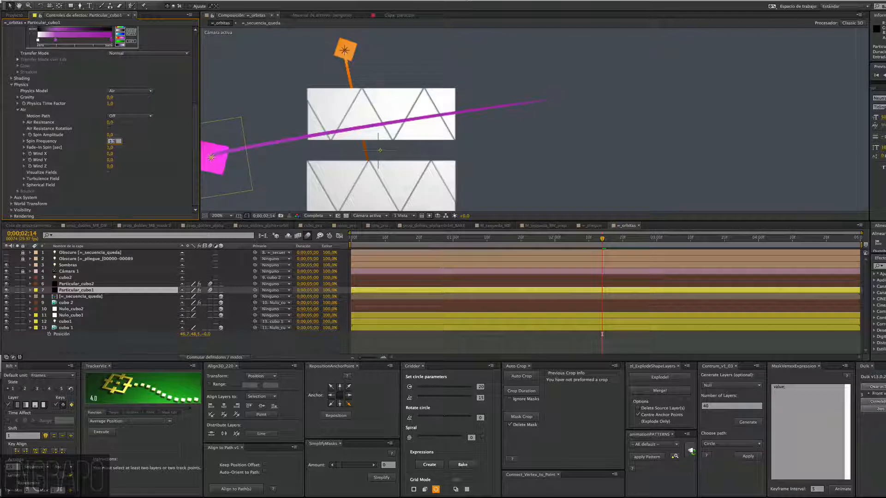
{"action": "key", "text": "Return"}
{"action": "left_click", "coordinate": [169, 134]}
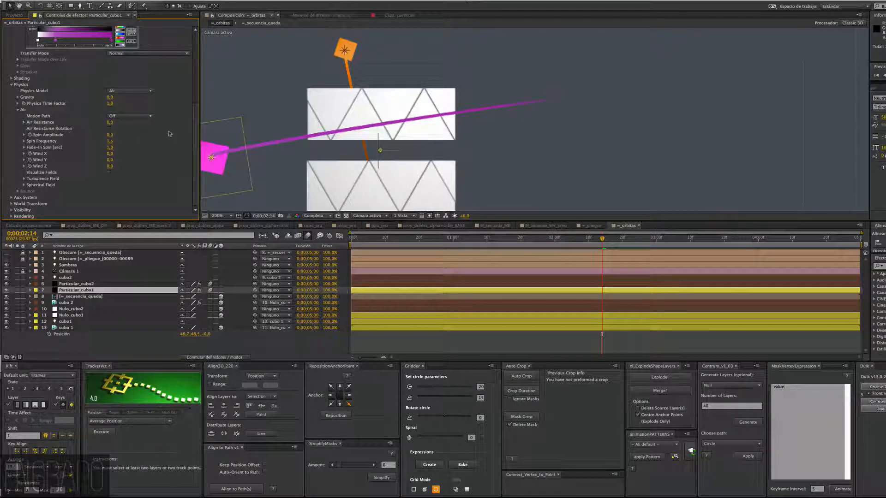
Set the Air Spin Amplitude of Particular_cubo1 to 1.
{"action": "left_click", "coordinate": [109, 134]}
{"action": "type", "text": "1"}
{"action": "key", "text": "Return"}
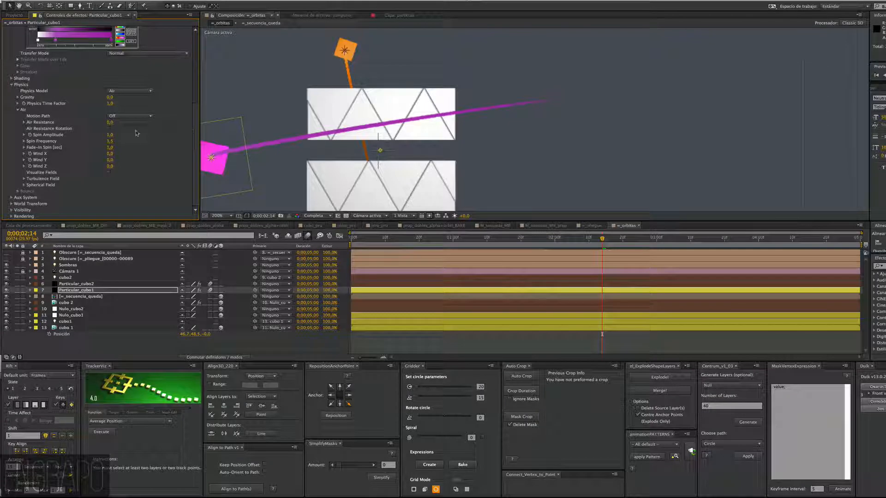
In the Turbulence Field settings of Particular_cubo1, set Affect Position to 5.
{"action": "left_click", "coordinate": [24, 179]}
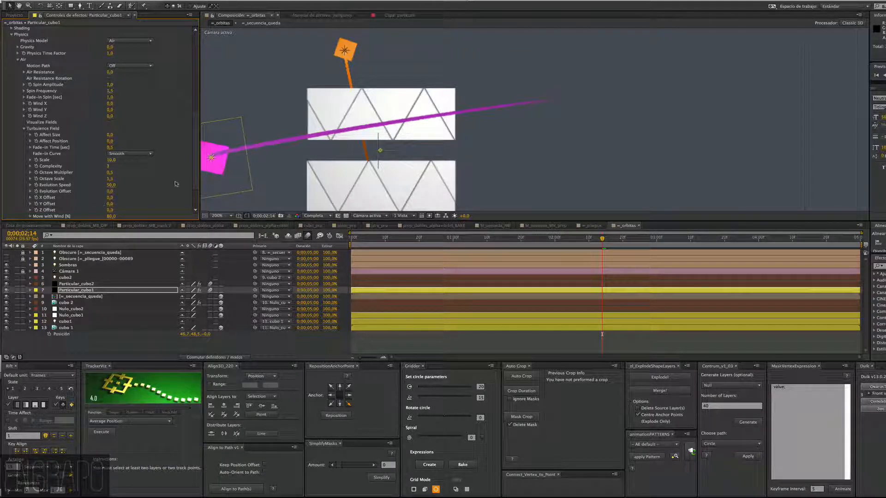
{"action": "scroll", "coordinate": [195, 178], "scroll_direction": "down", "scroll_amount": 1}
{"action": "left_click_drag", "start_coordinate": [195, 178], "coordinate": [195, 186]}
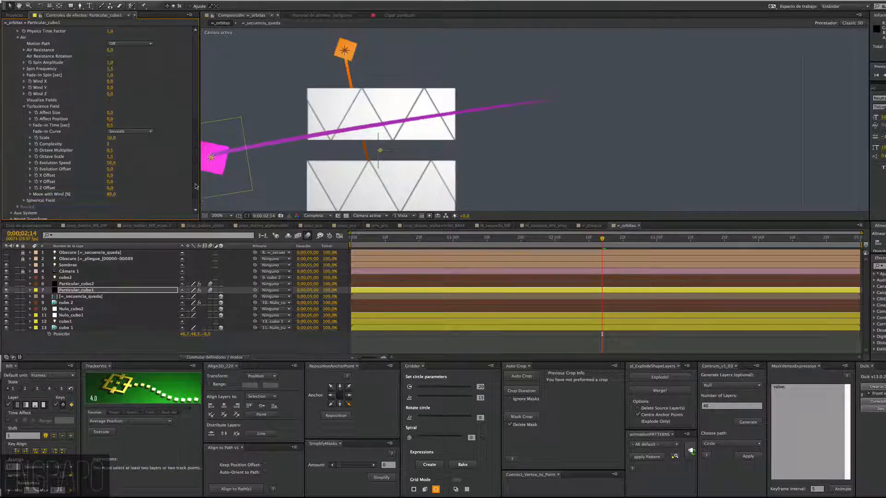
{"action": "scroll", "coordinate": [110, 147], "scroll_direction": "up", "scroll_amount": 1}
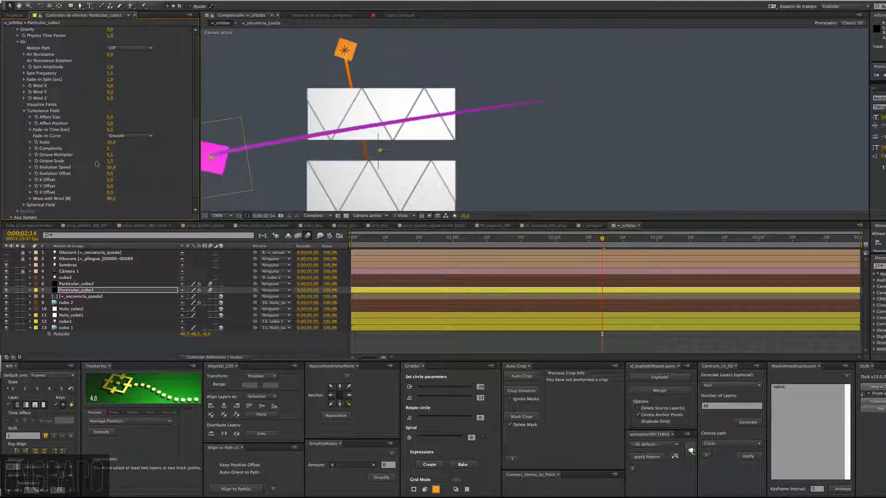
{"action": "left_click", "coordinate": [110, 123]}
{"action": "type", "text": "5"}
{"action": "key", "text": "Return"}
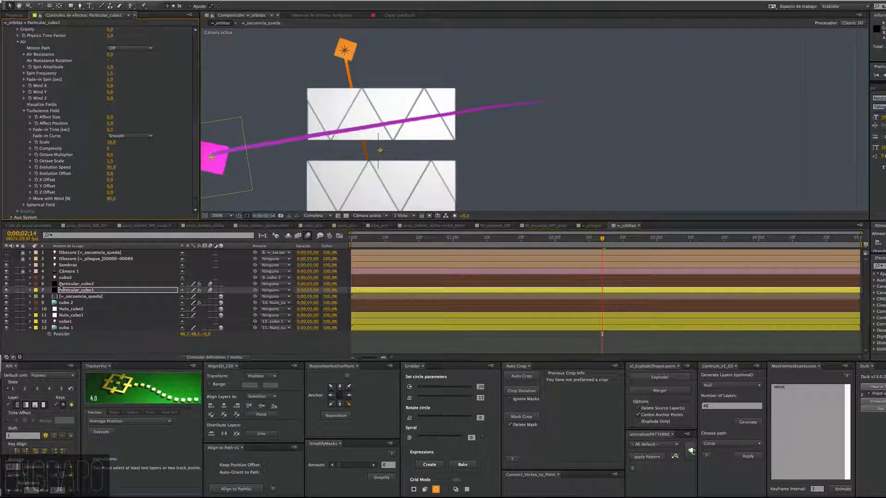
In the Physics Air settings of Particular_cubo2, set Spin Frequency to 1.5.
{"action": "left_click", "coordinate": [74, 284]}
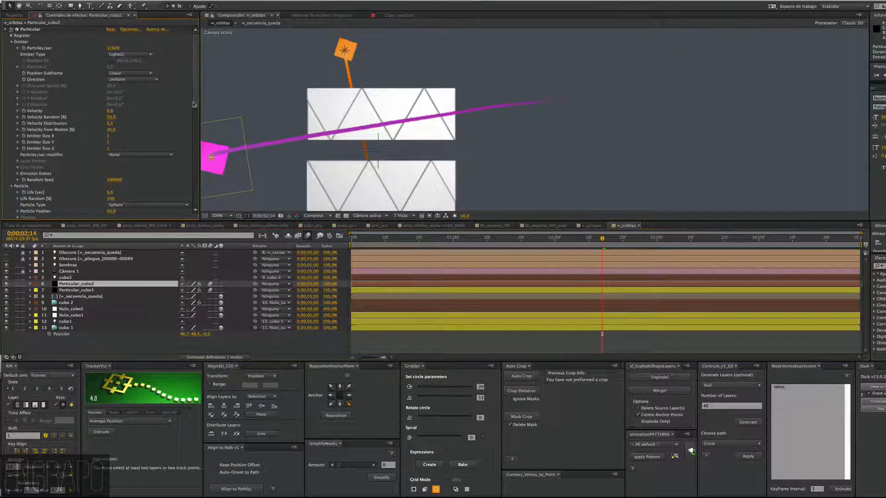
{"action": "left_click_drag", "start_coordinate": [193, 107], "coordinate": [194, 205]}
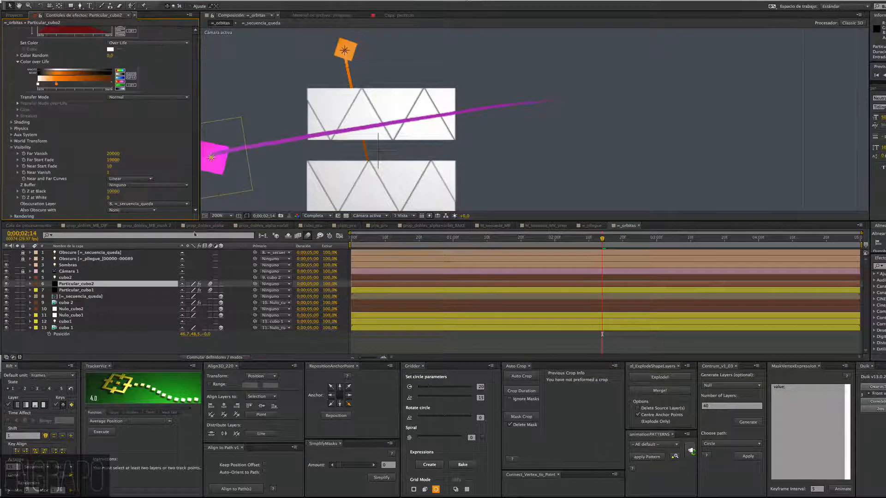
{"action": "left_click", "coordinate": [11, 147]}
{"action": "left_click", "coordinate": [12, 191]}
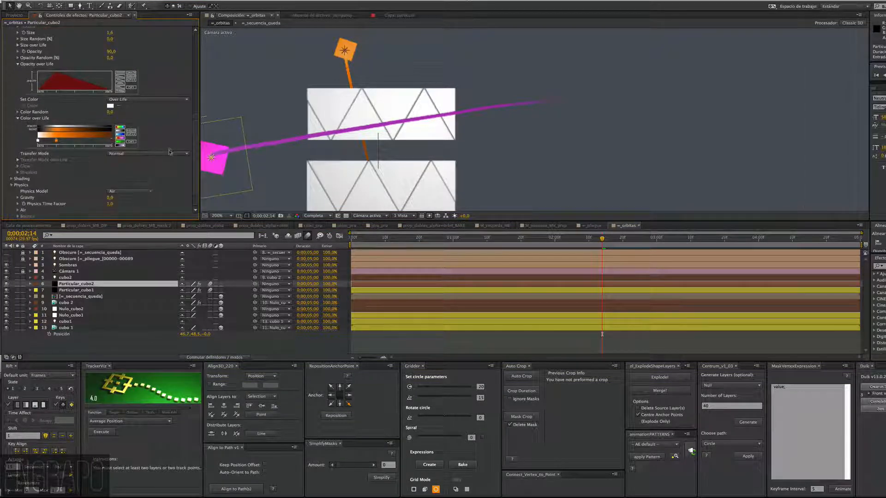
{"action": "scroll", "coordinate": [126, 182], "scroll_direction": "down", "scroll_amount": 2}
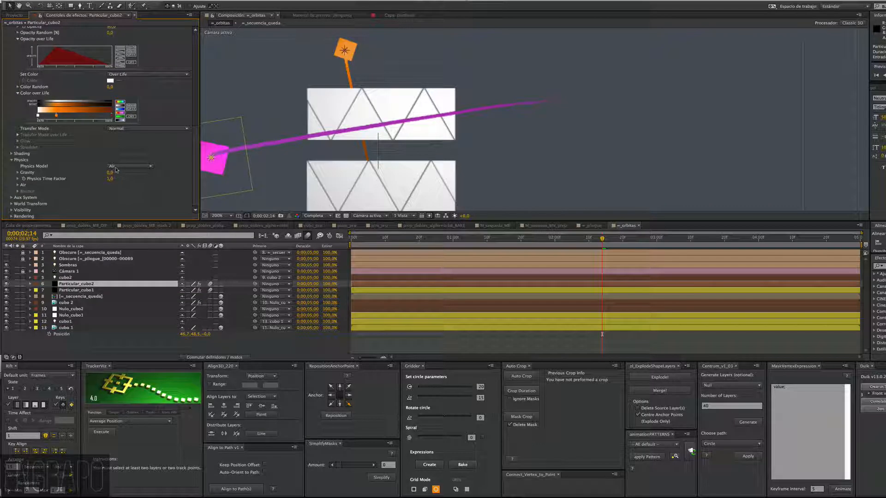
{"action": "left_click", "coordinate": [18, 184]}
{"action": "scroll", "coordinate": [167, 184], "scroll_direction": "down", "scroll_amount": 3}
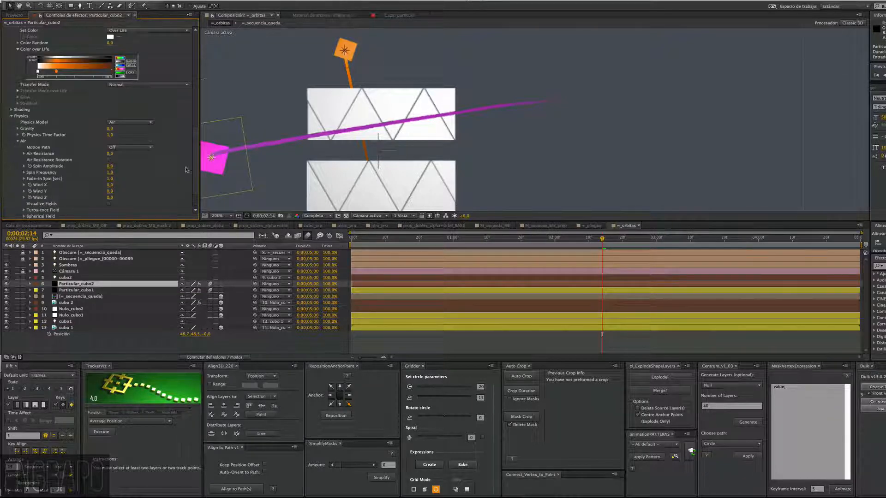
{"action": "scroll", "coordinate": [186, 170], "scroll_direction": "down", "scroll_amount": 2}
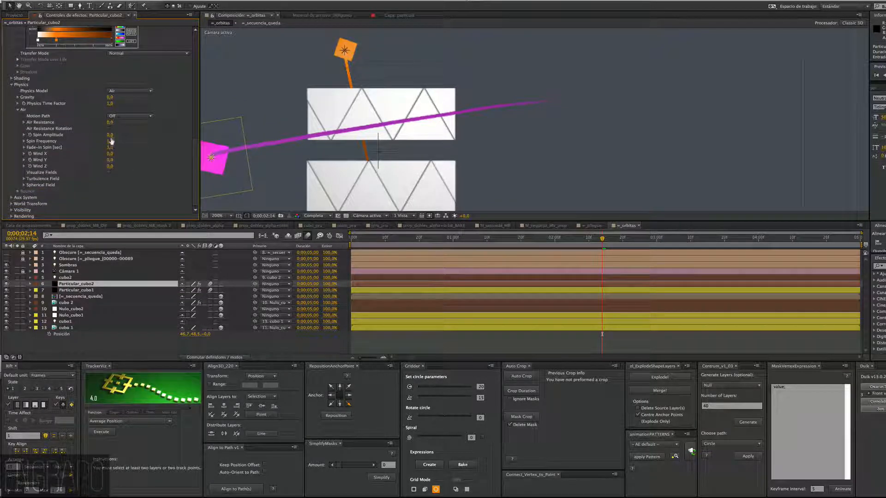
{"action": "left_click", "coordinate": [111, 142]}
{"action": "type", "text": "0"}
{"action": "key", "text": "Return"}
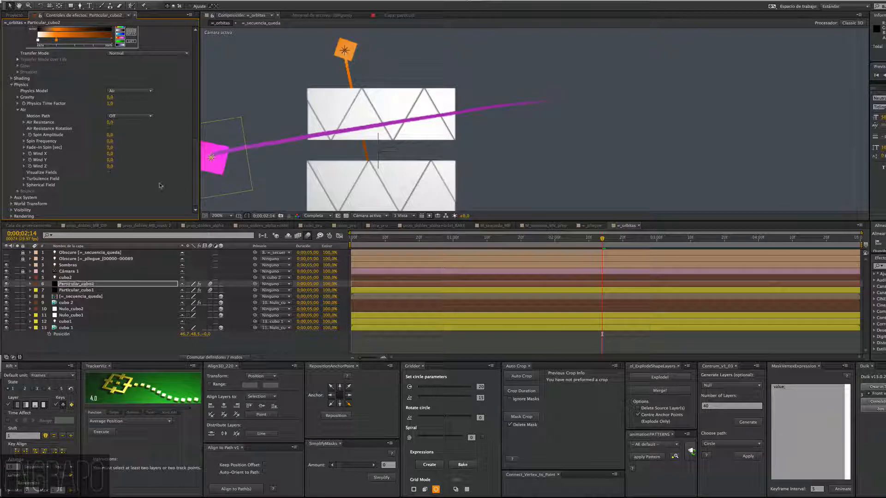
Set the Air Spin Amplitude of Particular_cubo2 to 1.
{"action": "left_click", "coordinate": [110, 135]}
{"action": "type", "text": "1"}
{"action": "key", "text": "Return"}
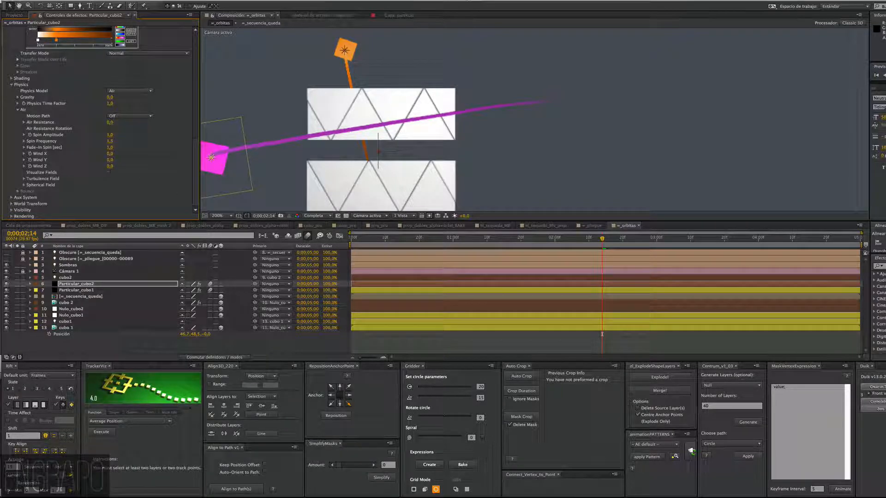
In the Turbulence Field settings of Particular_cubo2, set Affect Position to 5.
{"action": "left_click", "coordinate": [24, 179]}
{"action": "left_click_drag", "start_coordinate": [195, 183], "coordinate": [195, 193]}
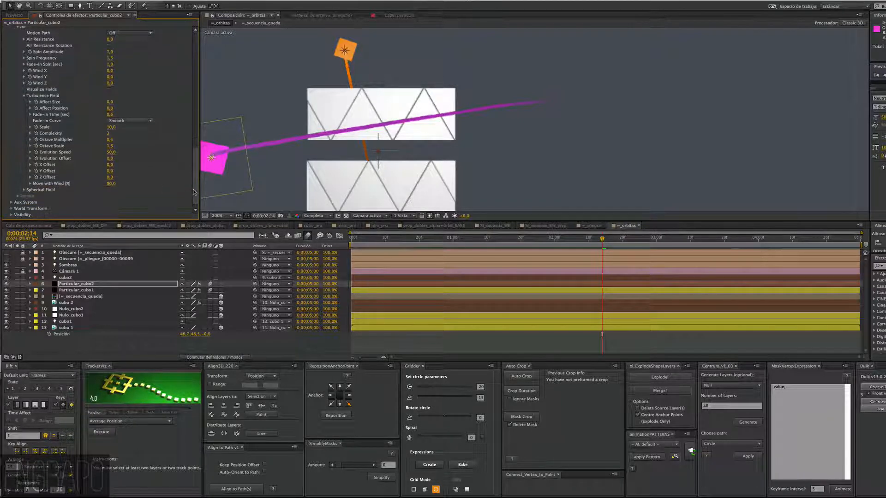
{"action": "left_click", "coordinate": [110, 108]}
{"action": "type", "text": "5"}
{"action": "key", "text": "Return"}
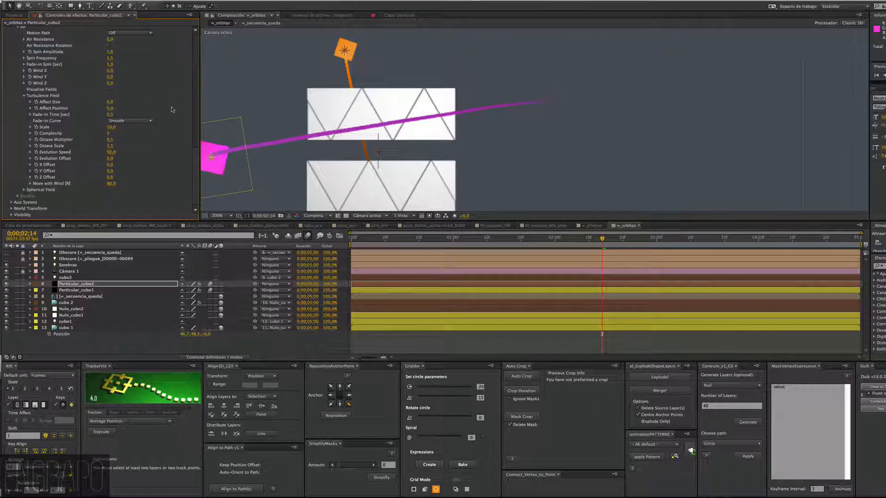
Set the particle Size of Particular_cubo2 to 0.9.
{"action": "left_click_drag", "start_coordinate": [195, 167], "coordinate": [195, 107]}
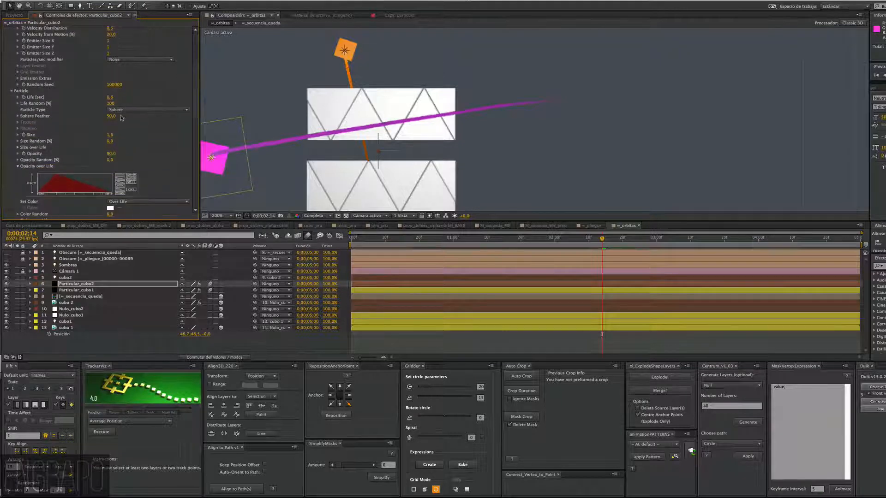
{"action": "left_click", "coordinate": [111, 134]}
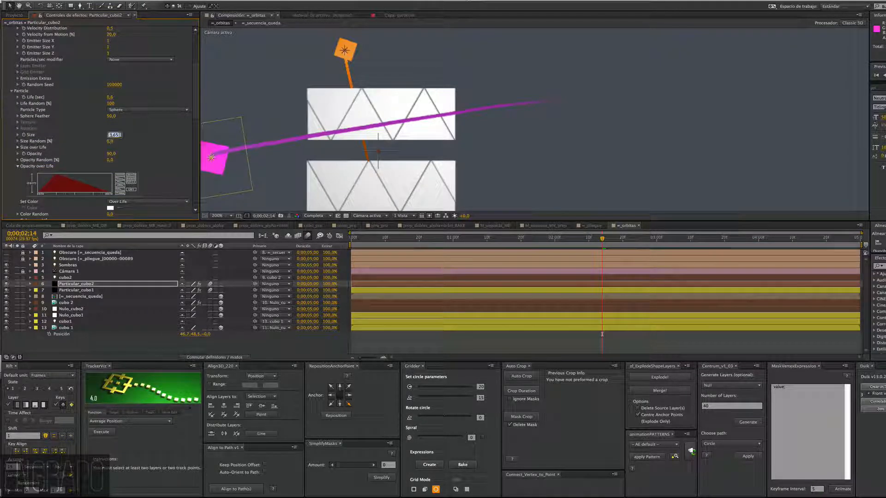
{"action": "type", "text": "0,9"}
{"action": "key", "text": "Return"}
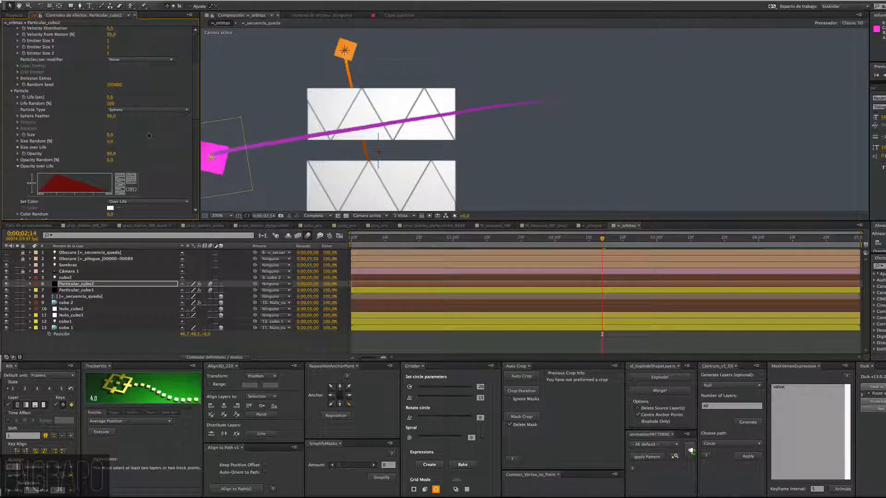
Keep the active camera view and lower the composition preview resolution to quarter (Cuarto).
{"action": "left_click", "coordinate": [374, 216]}
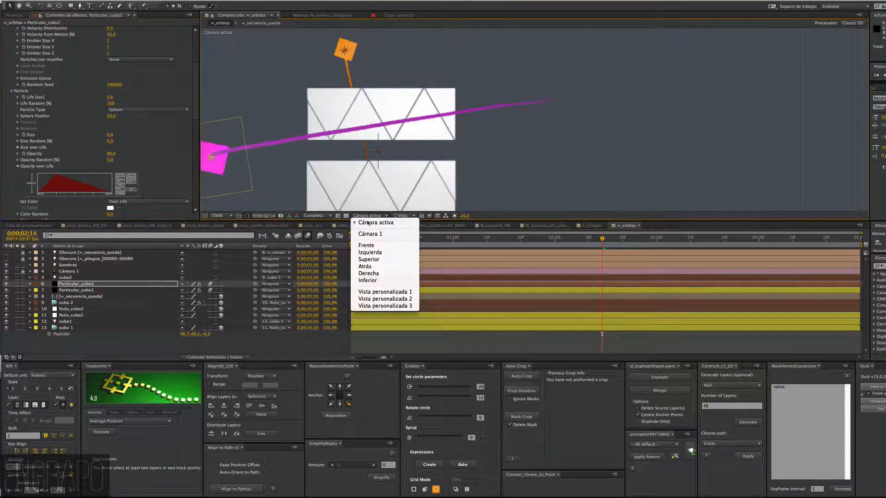
{"action": "left_click", "coordinate": [369, 222]}
{"action": "left_click", "coordinate": [317, 216]}
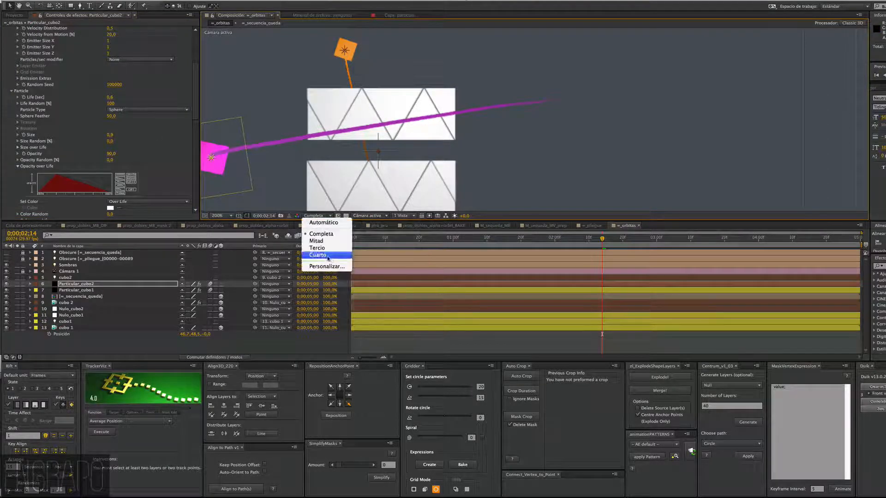
{"action": "left_click", "coordinate": [322, 255]}
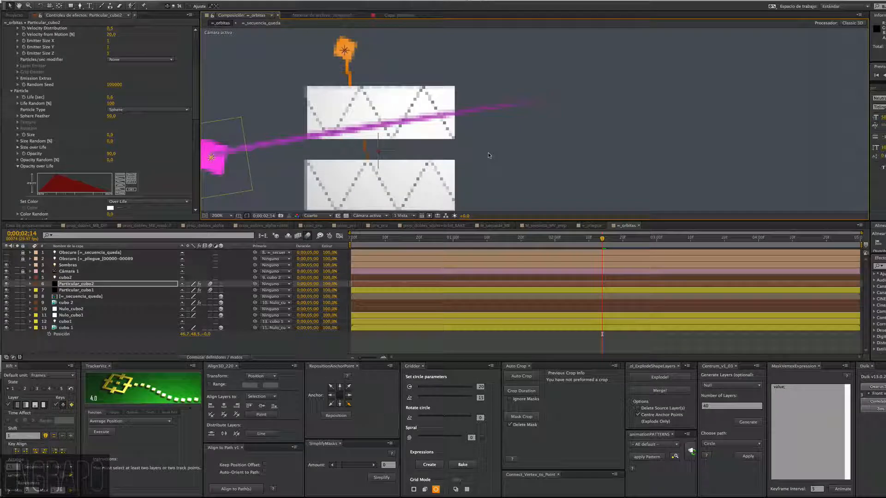
Save the project, stop the preview and check the cube trails at the final frame, 0;00;04;29.
{"action": "key", "text": "super+s"}
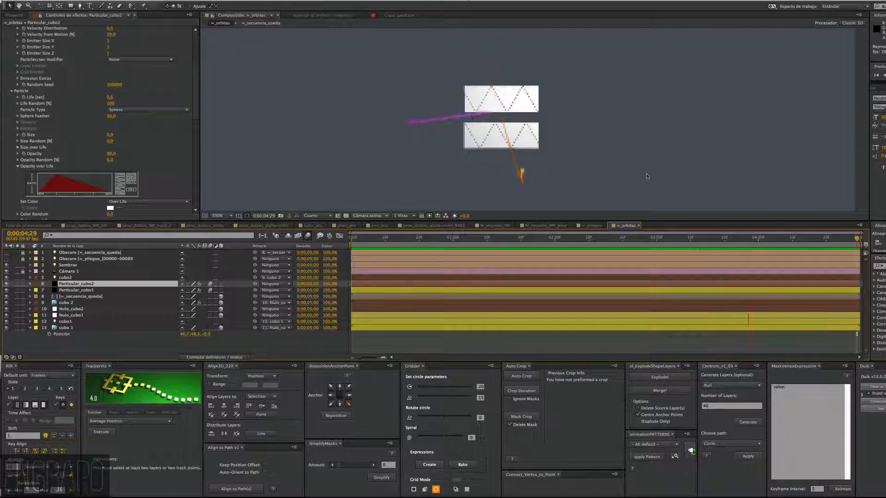
{"action": "key", "text": "space"}
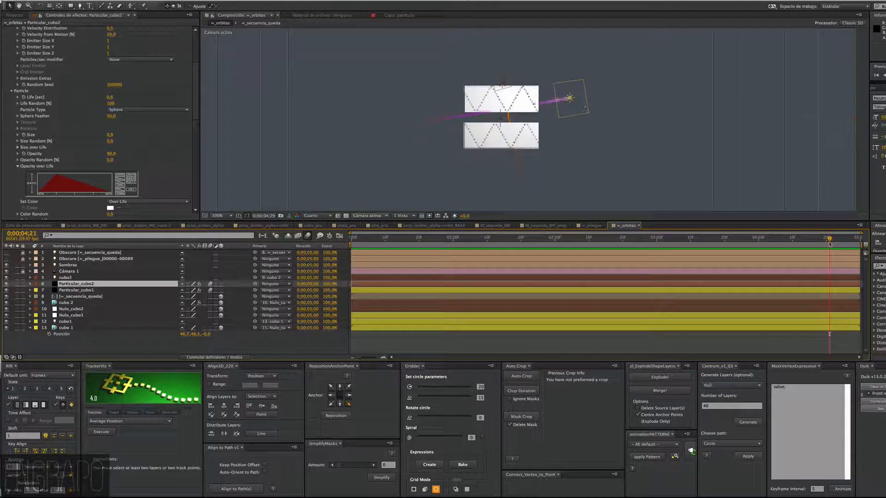
{"action": "left_click_drag", "start_coordinate": [829, 239], "coordinate": [868, 238]}
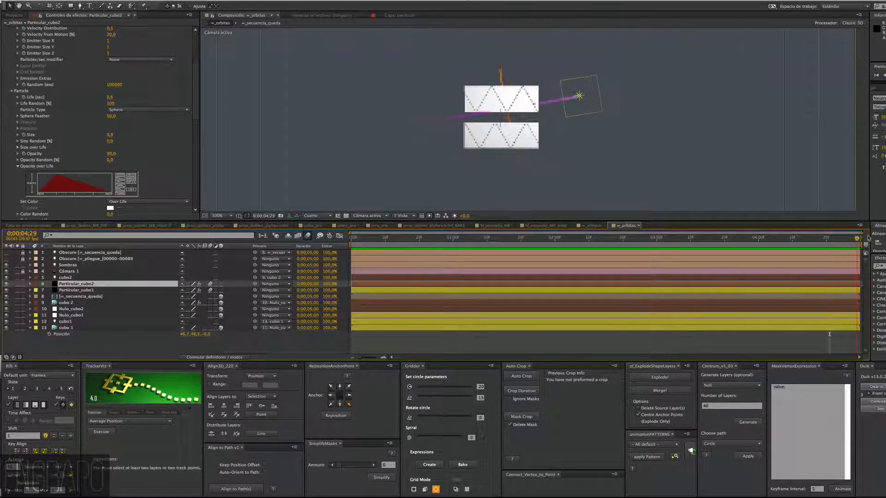
Start keyframing Particles/sec on Particular_cubo2 and move its first keyframe to about 0;00;03;12.
{"action": "left_click", "coordinate": [130, 327]}
{"action": "left_click", "coordinate": [81, 284]}
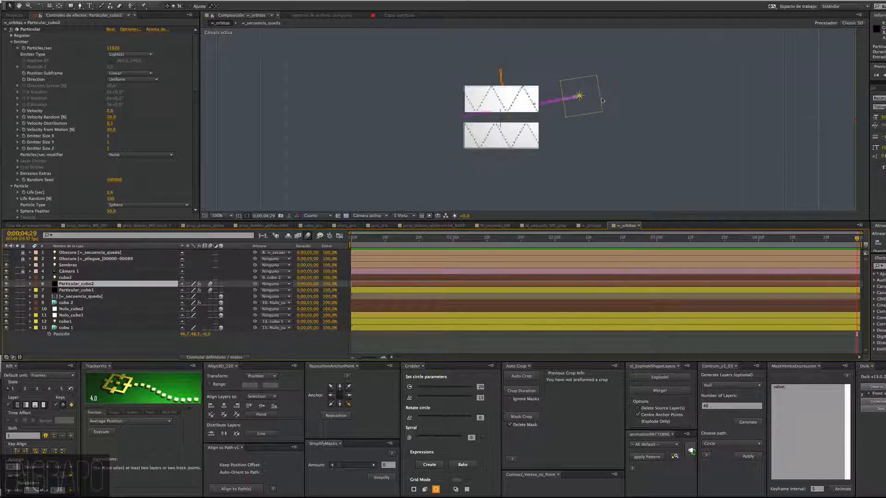
{"action": "left_click", "coordinate": [65, 277]}
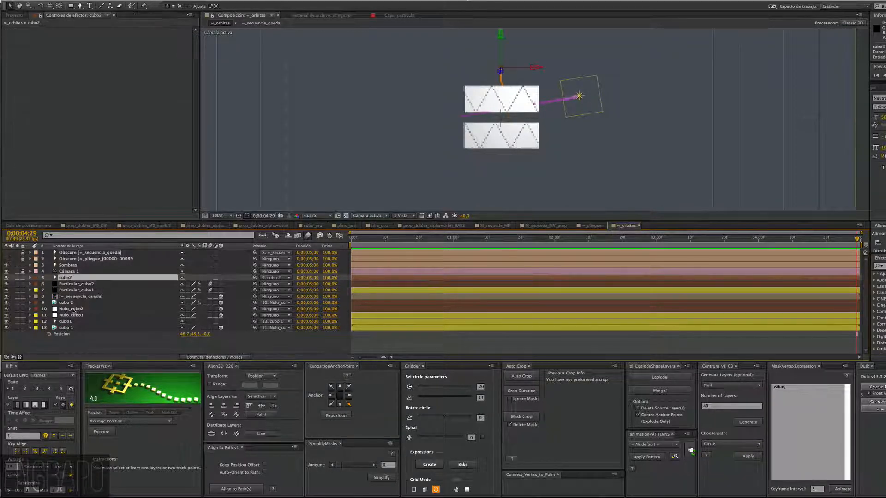
{"action": "left_click", "coordinate": [78, 284]}
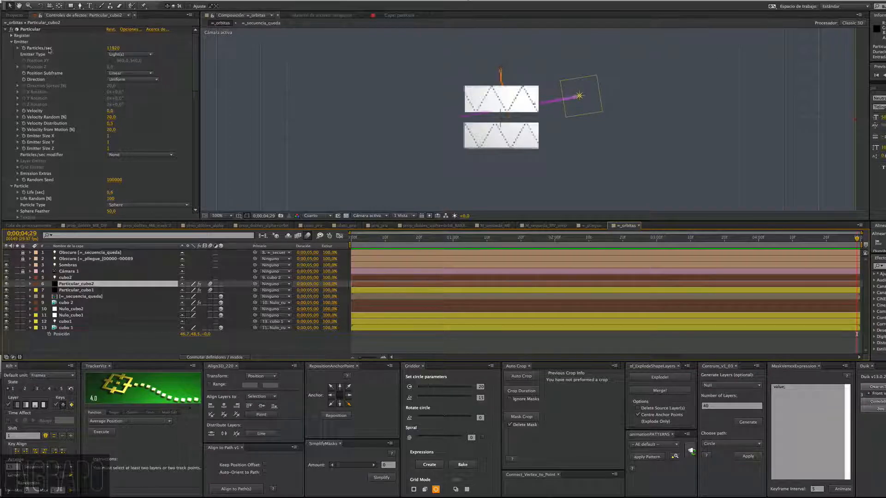
{"action": "left_click_drag", "start_coordinate": [195, 71], "coordinate": [199, 107]}
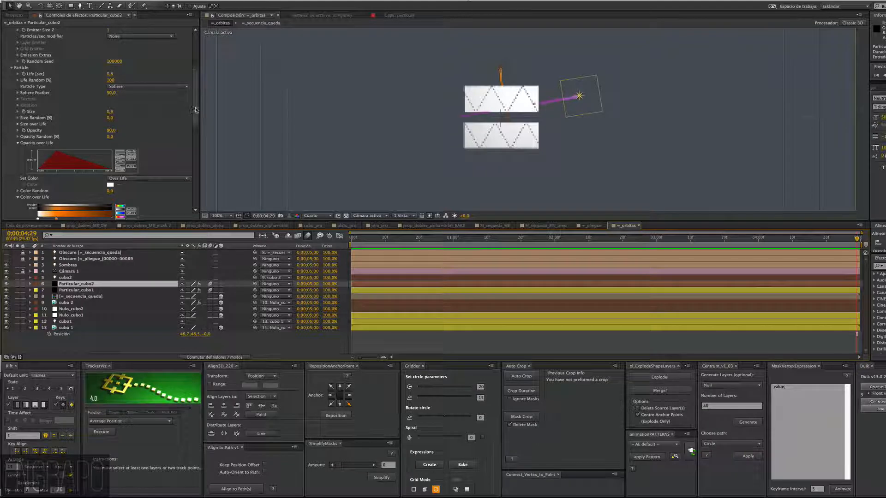
{"action": "scroll", "coordinate": [184, 111], "scroll_direction": "up", "scroll_amount": 5}
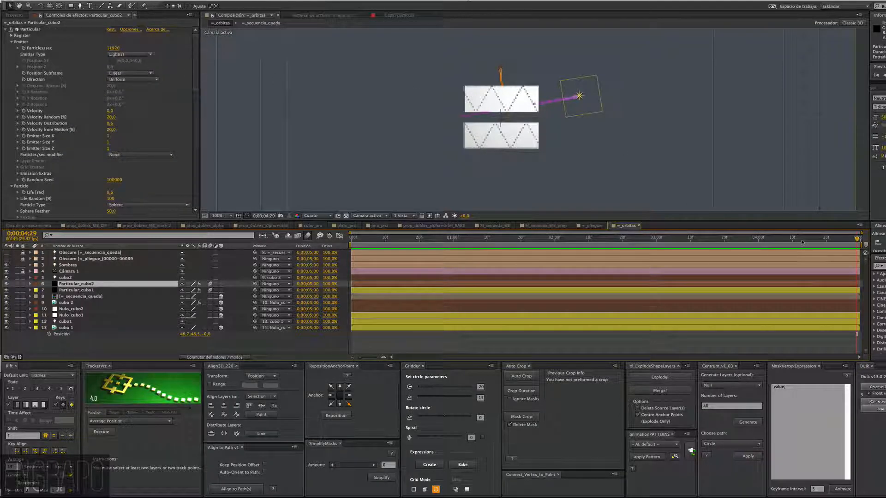
{"action": "left_click", "coordinate": [757, 238]}
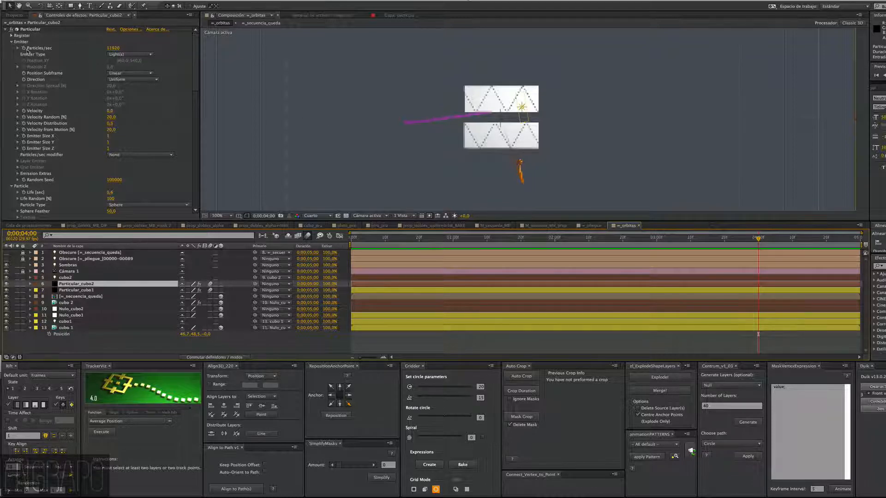
{"action": "left_click", "coordinate": [26, 51]}
{"action": "key", "text": "u"}
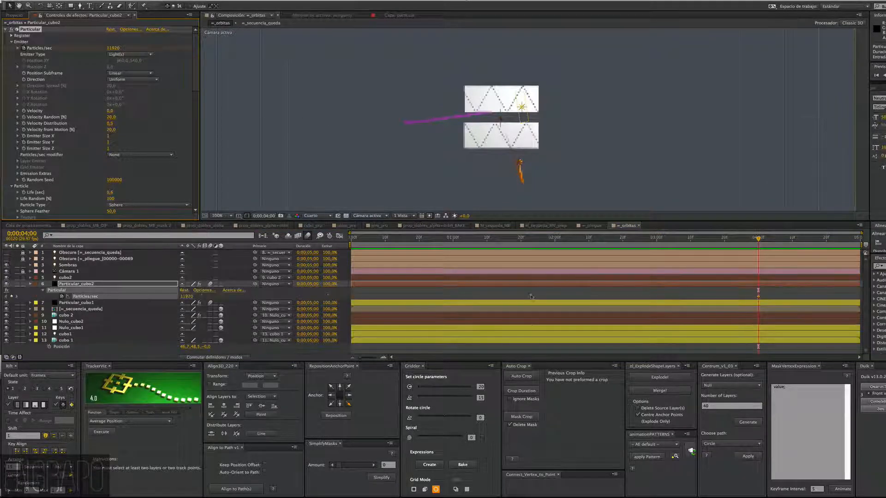
{"action": "left_click_drag", "start_coordinate": [757, 296], "coordinate": [697, 285]}
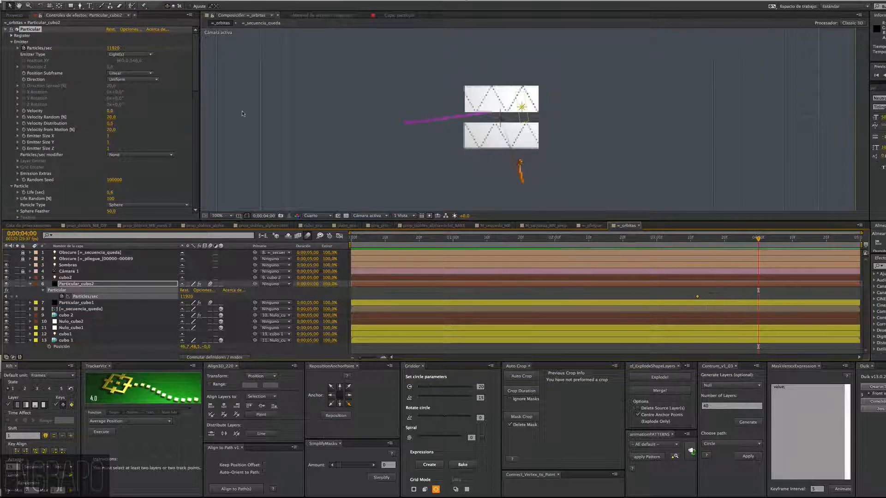
Add a second Particles/sec keyframe with value 0 and place it at the final frame, 0;00;04;29.
{"action": "left_click", "coordinate": [113, 48]}
{"action": "type", "text": "0"}
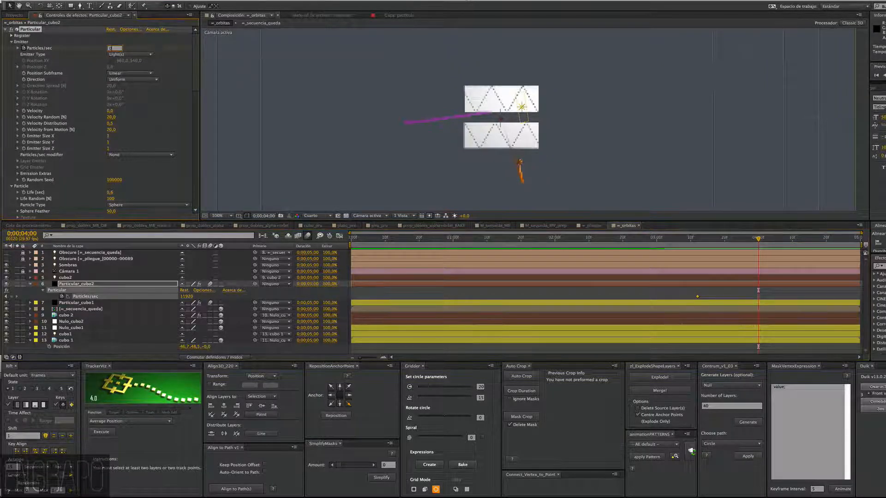
{"action": "key", "text": "Return"}
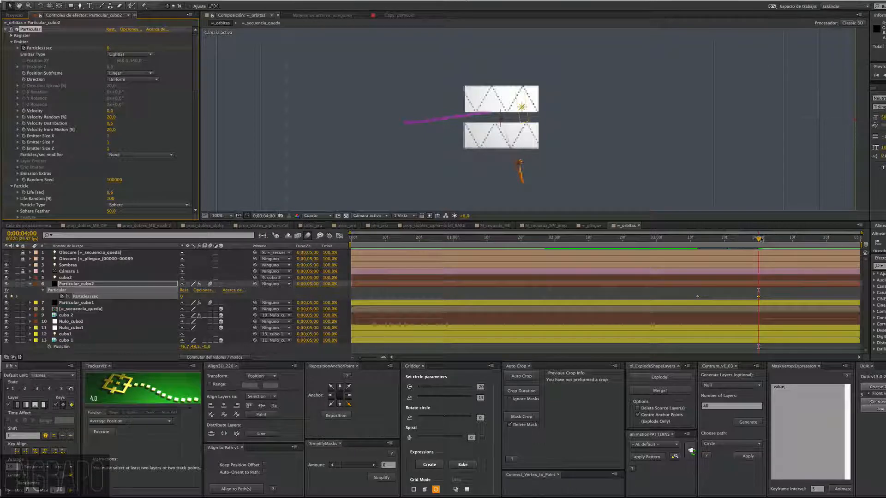
{"action": "left_click_drag", "start_coordinate": [758, 238], "coordinate": [869, 243]}
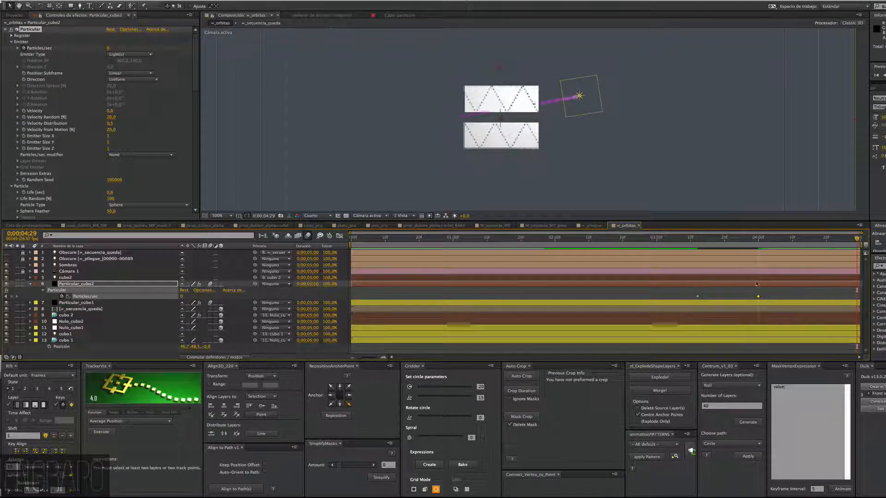
{"action": "left_click_drag", "start_coordinate": [759, 296], "coordinate": [846, 297]}
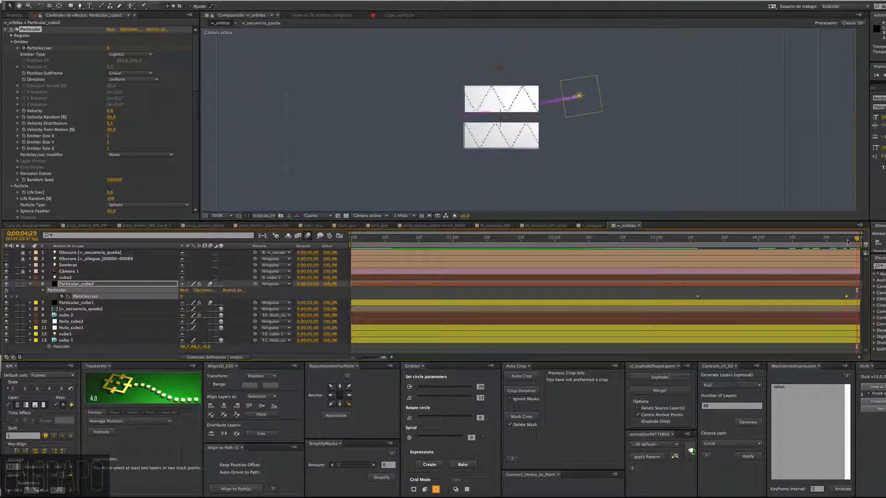
{"action": "left_click", "coordinate": [847, 240]}
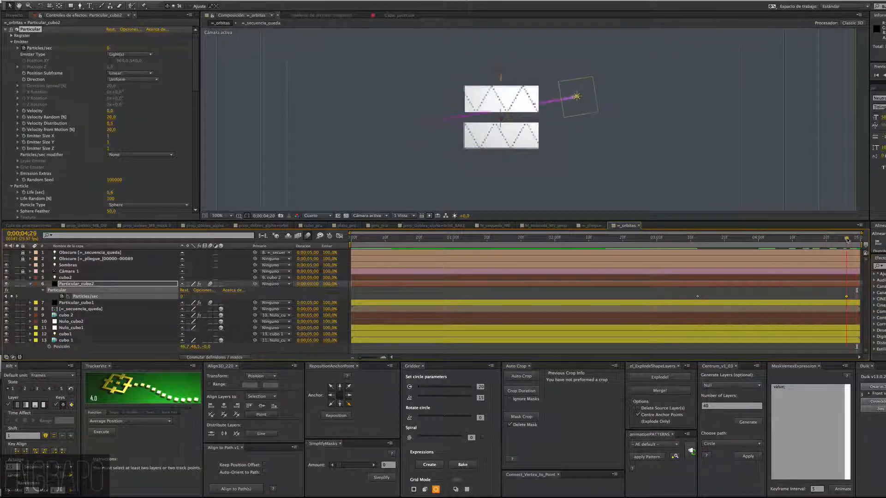
{"action": "mouse_move", "coordinate": [847, 240]}
{"action": "left_mouse_down"}
{"action": "mouse_move", "coordinate": [718, 239]}
{"action": "mouse_move", "coordinate": [857, 237]}
{"action": "left_mouse_up"}
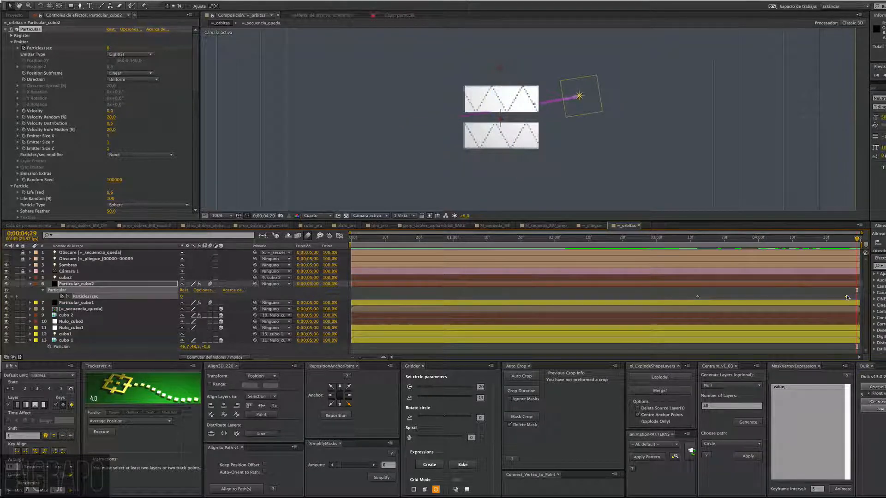
{"action": "mouse_move", "coordinate": [854, 241]}
{"action": "left_mouse_down"}
{"action": "mouse_move", "coordinate": [697, 241]}
{"action": "mouse_move", "coordinate": [822, 248]}
{"action": "mouse_move", "coordinate": [838, 236]}
{"action": "mouse_move", "coordinate": [866, 239]}
{"action": "left_mouse_up"}
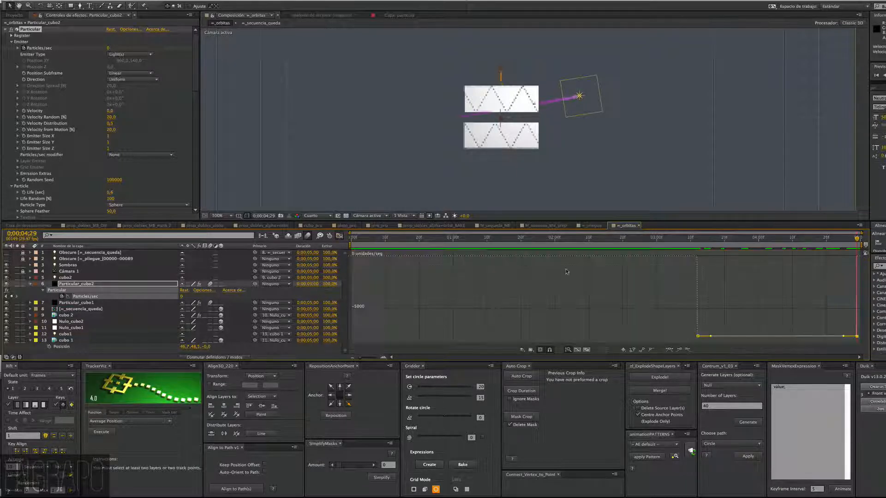
Apply Desaceleración suave to the final Particles/sec keyframe and lengthen its incoming handle in the speed graph.
{"action": "left_click", "coordinate": [340, 235]}
{"action": "key", "text": "shift+F3"}
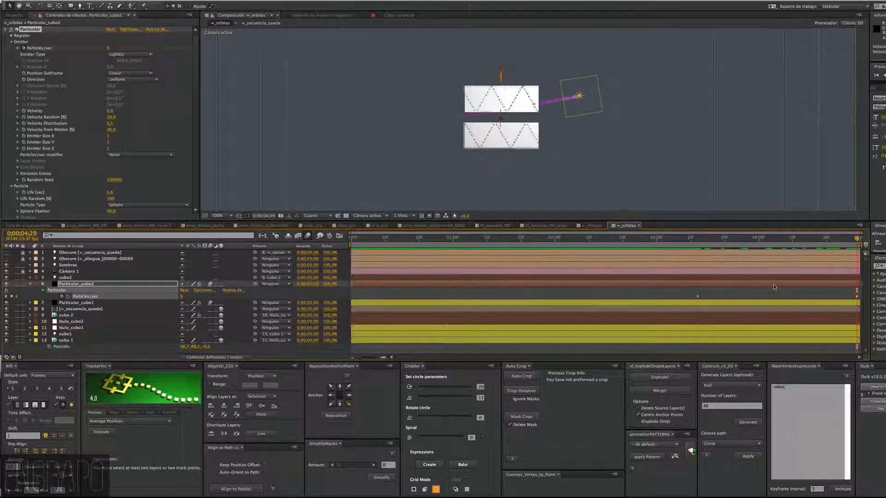
{"action": "right_click", "coordinate": [856, 298]}
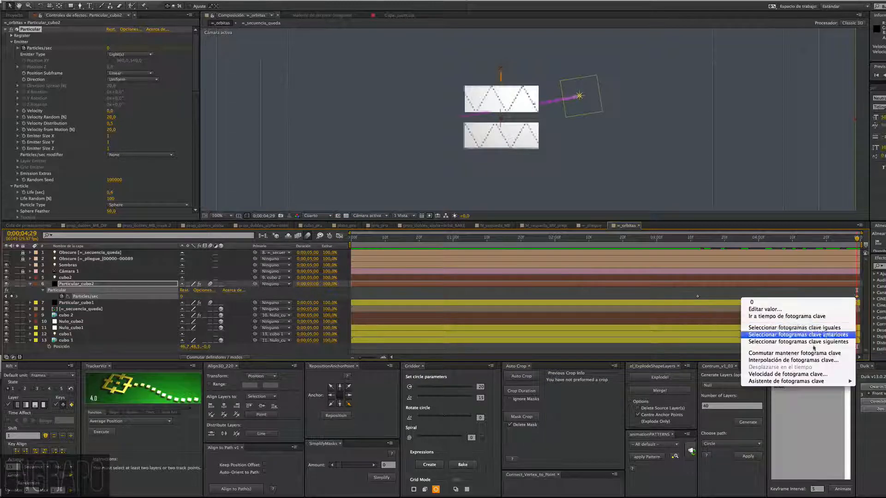
{"action": "mouse_move", "coordinate": [805, 381]}
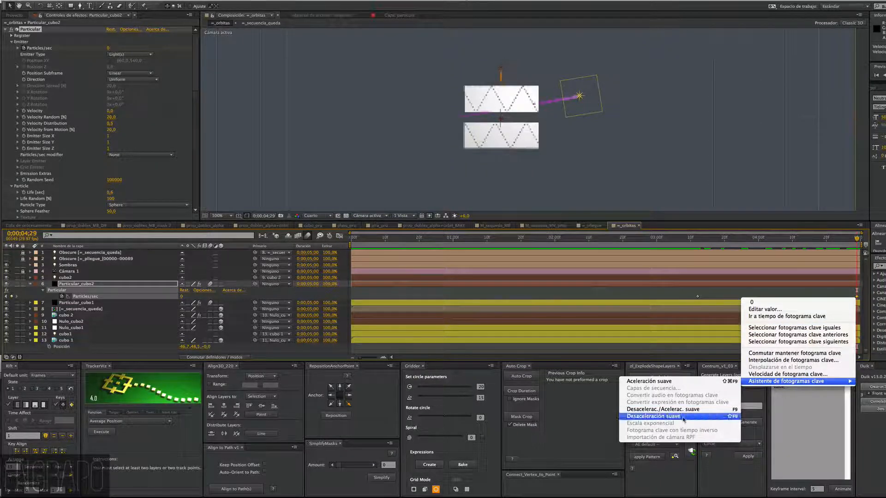
{"action": "left_click", "coordinate": [659, 416]}
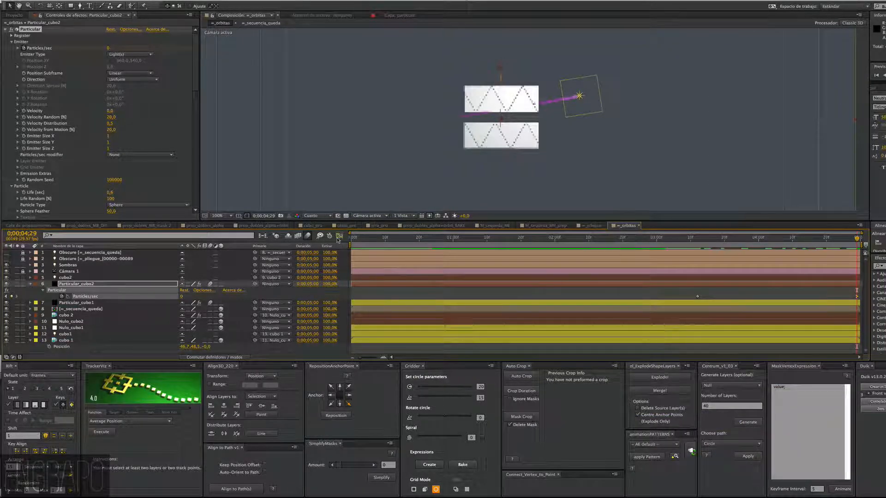
{"action": "left_click", "coordinate": [339, 235]}
{"action": "left_click_drag", "start_coordinate": [830, 258], "coordinate": [777, 256]}
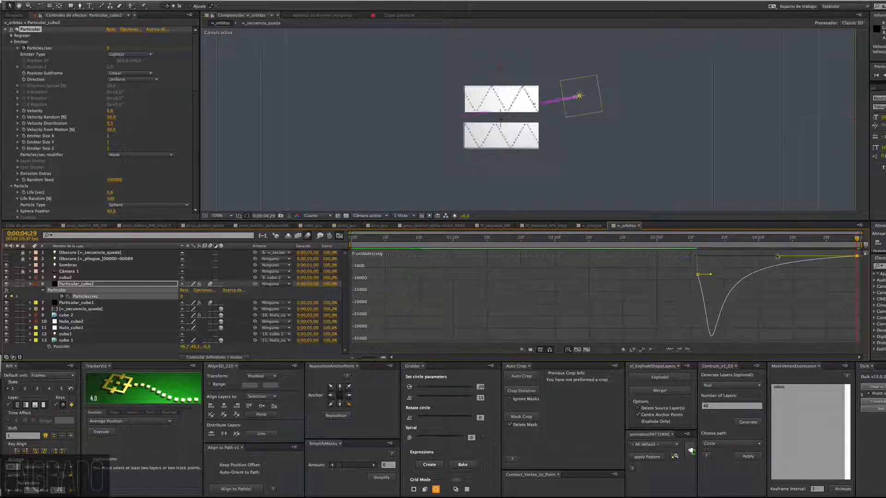
{"action": "left_click", "coordinate": [339, 236]}
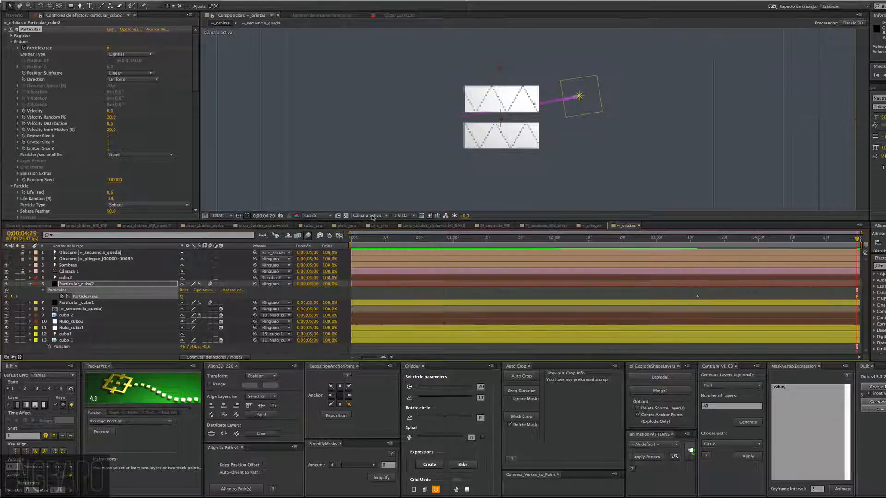
Switch the composition to full resolution (Completa) and preview a work area from about 0;00;03;10 to the end.
{"action": "left_click", "coordinate": [304, 215]}
{"action": "left_click", "coordinate": [317, 229]}
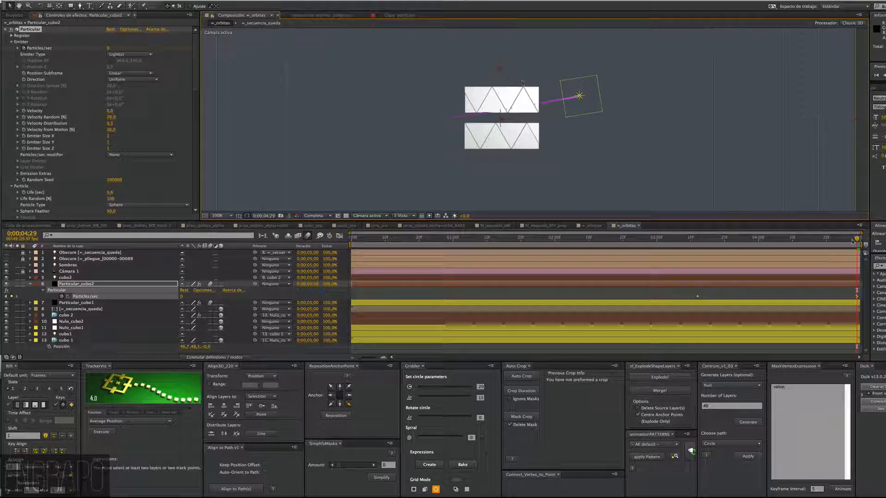
{"action": "left_click_drag", "start_coordinate": [855, 239], "coordinate": [737, 238]}
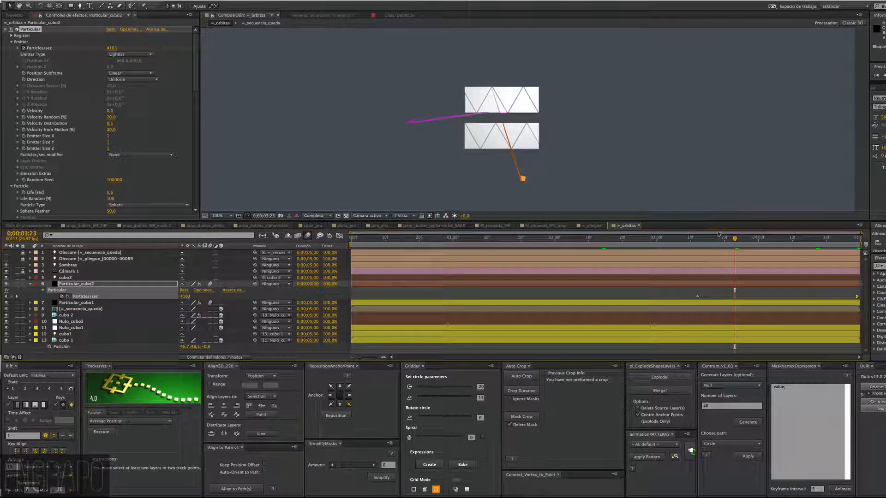
{"action": "left_click_drag", "start_coordinate": [352, 245], "coordinate": [689, 245]}
{"action": "key", "text": "KP_0"}
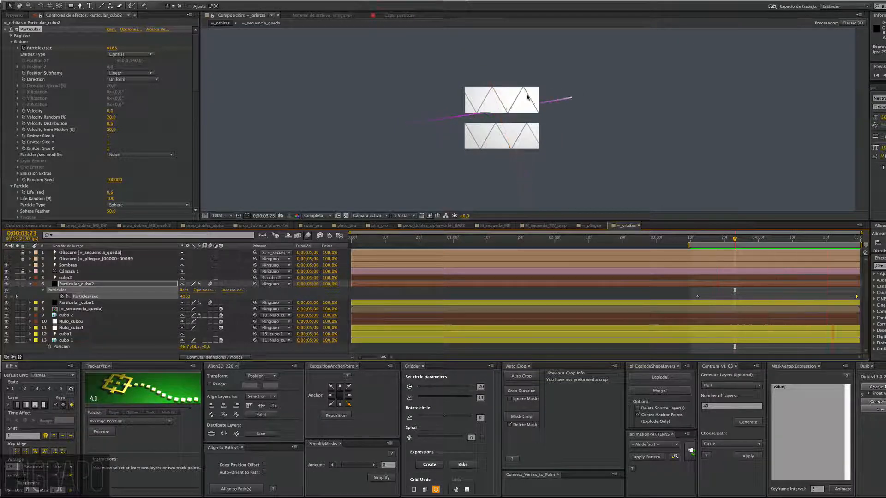
{"action": "key", "text": "space"}
Fade out the Particular_cubo2 layer with opacity keyframes of 100% at about 0;00;04;23 and 0% at 0;00;04;29.
{"action": "key", "text": "Page_Down"}
{"action": "key", "text": "Page_Down"}
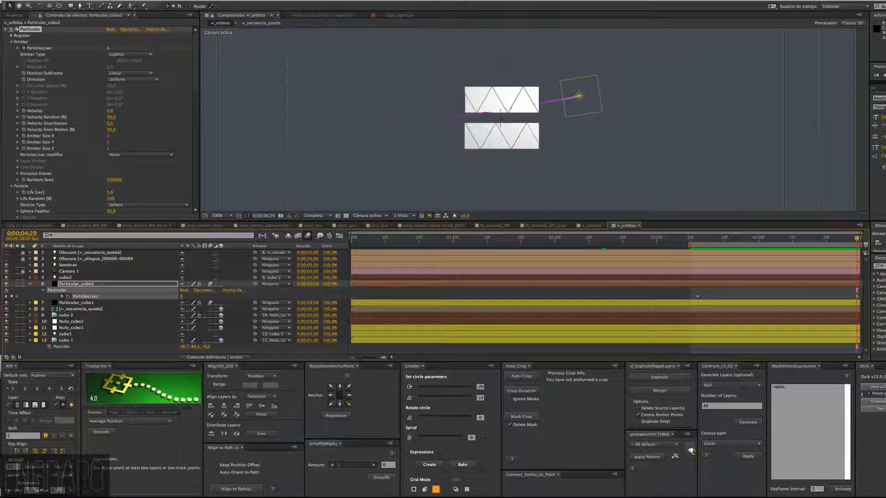
{"action": "left_click", "coordinate": [66, 285]}
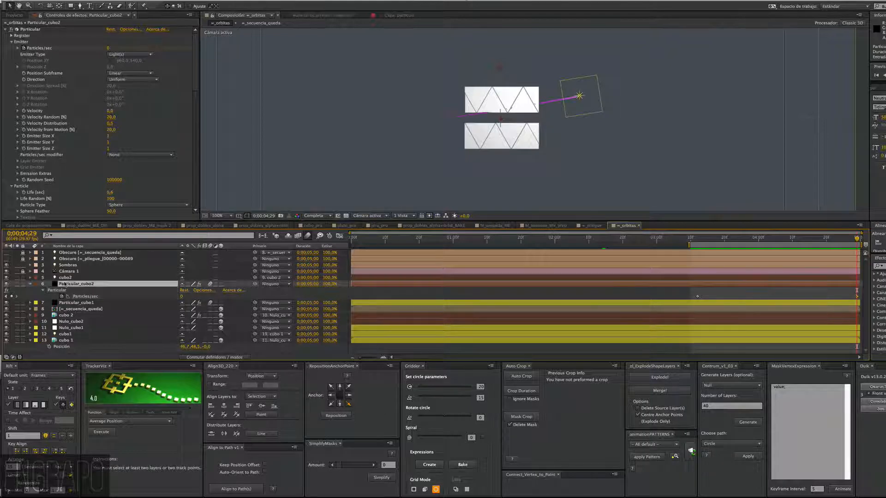
{"action": "key", "text": "t"}
{"action": "left_click", "coordinate": [49, 291]}
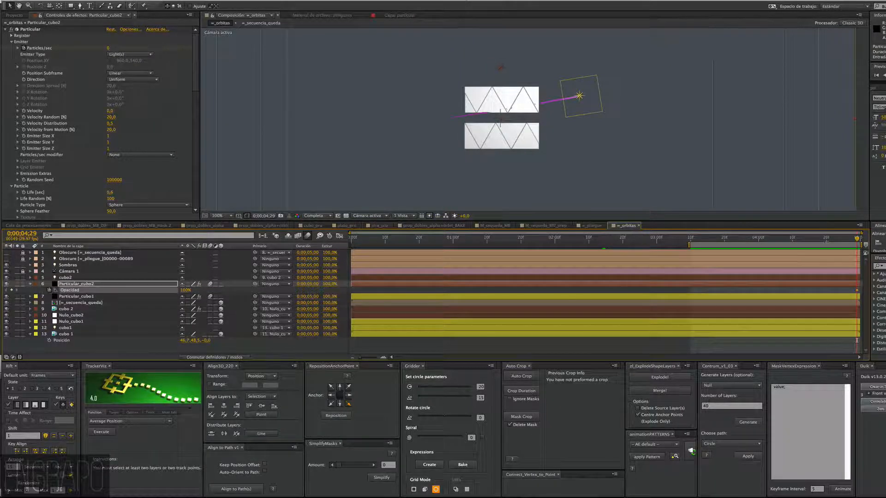
{"action": "left_click_drag", "start_coordinate": [856, 291], "coordinate": [836, 290]}
{"action": "left_click", "coordinate": [183, 291]}
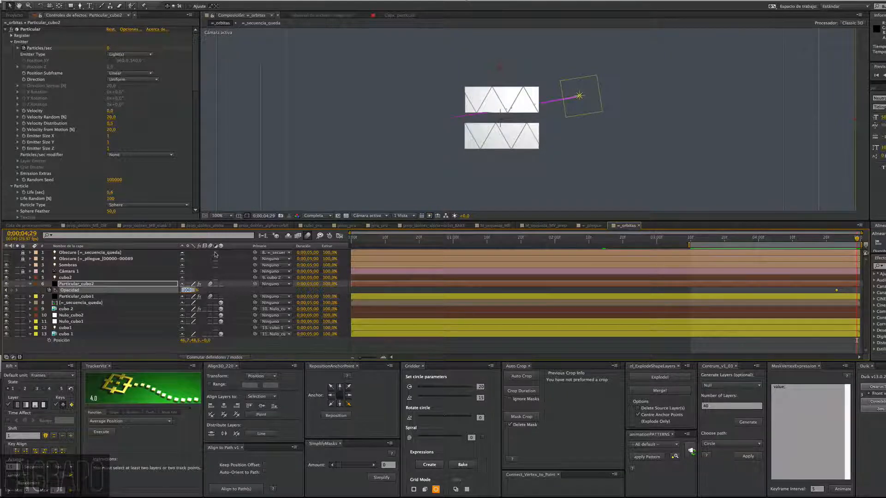
{"action": "type", "text": "0"}
{"action": "key", "text": "Return"}
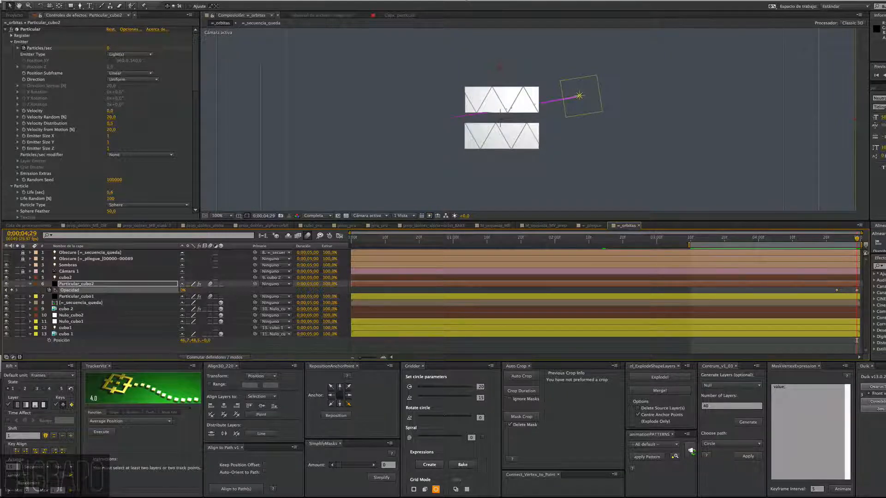
Apply Desaceleración suave to the final opacity keyframe of Particular_cubo2.
{"action": "right_click", "coordinate": [861, 292]}
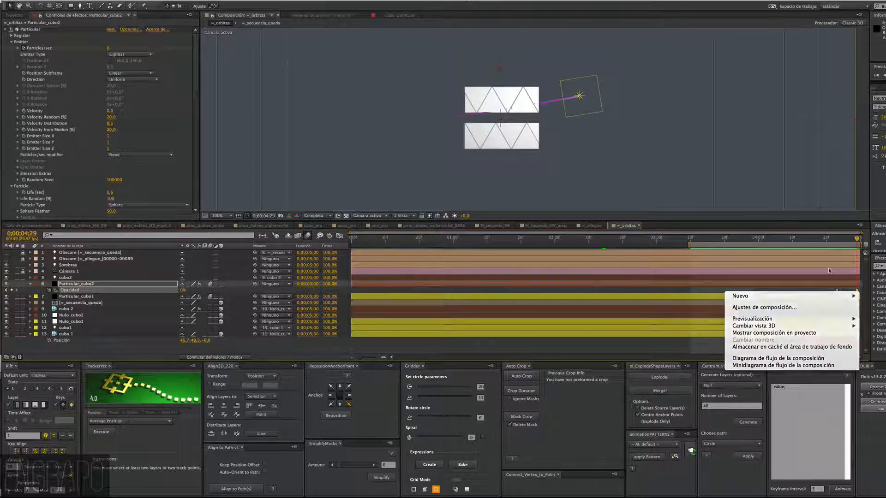
{"action": "left_click", "coordinate": [861, 291]}
{"action": "right_click", "coordinate": [857, 290]}
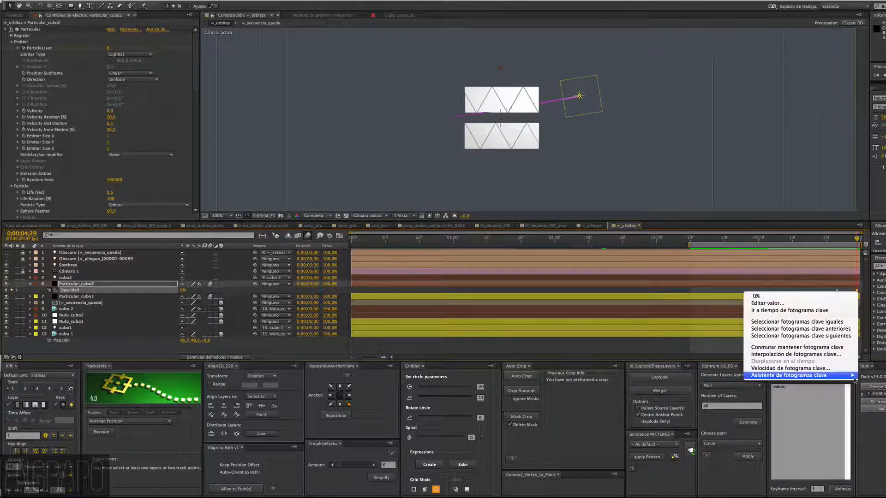
{"action": "mouse_move", "coordinate": [854, 380]}
{"action": "left_click", "coordinate": [679, 413]}
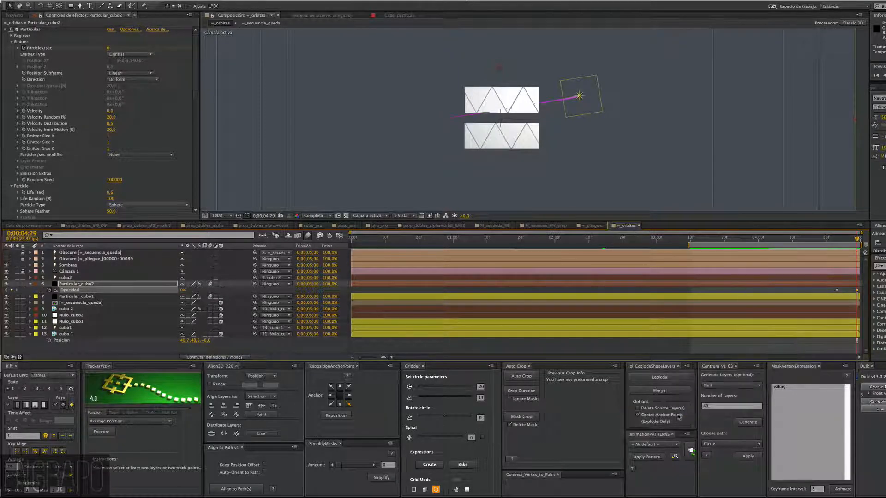
Apply Desacelerac./Acelerac. suave to the final opacity keyframe of Particular_cubo2 and Aceleración suave to its first opacity keyframe.
{"action": "right_click", "coordinate": [857, 291]}
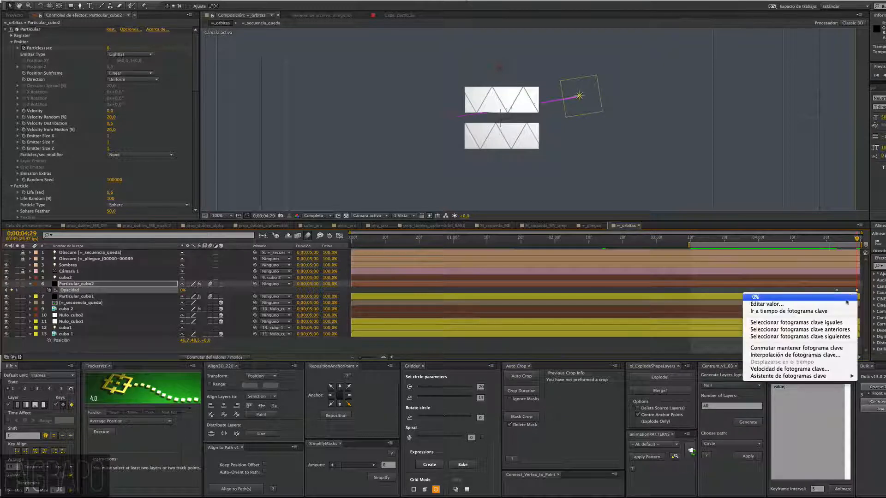
{"action": "mouse_move", "coordinate": [773, 376]}
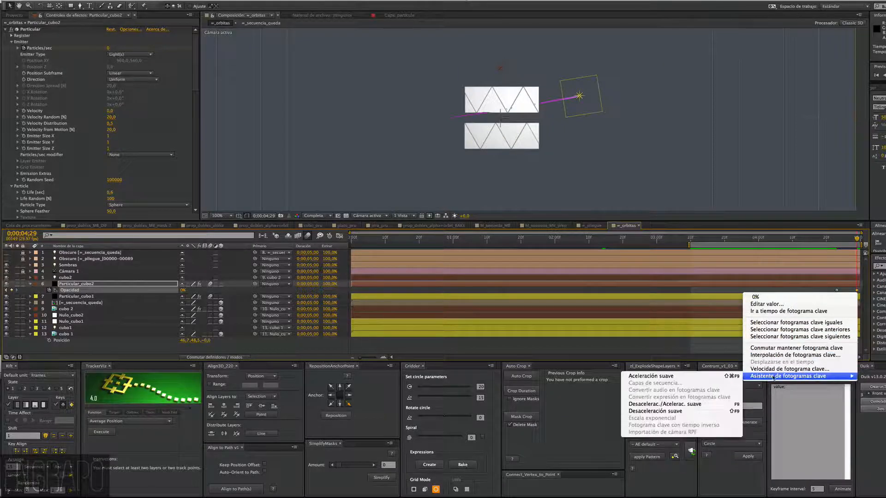
{"action": "left_click", "coordinate": [684, 404]}
{"action": "right_click", "coordinate": [836, 290]}
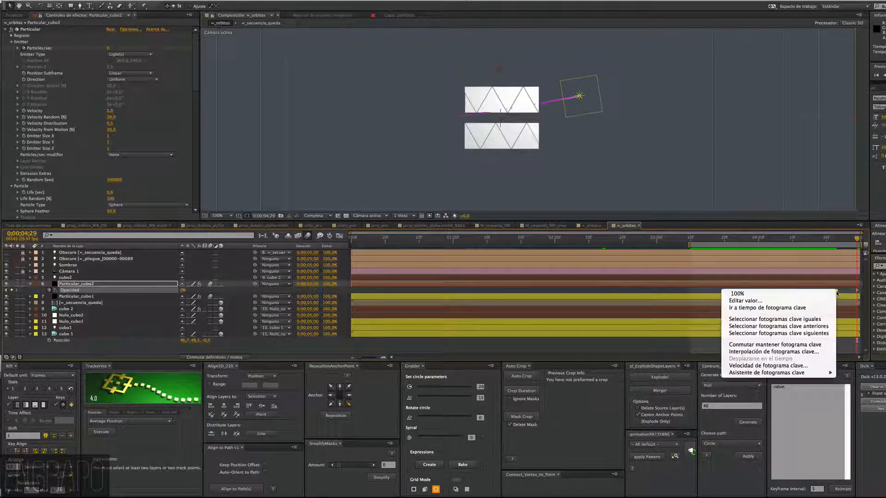
{"action": "mouse_move", "coordinate": [821, 375]}
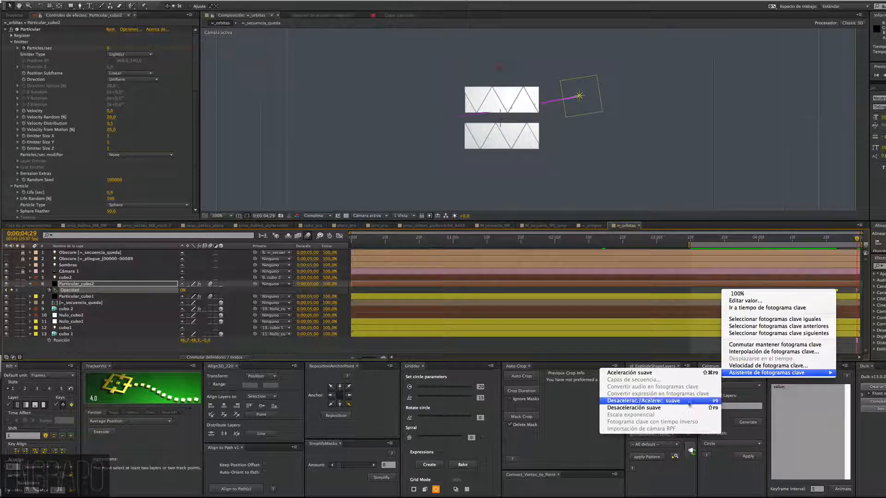
{"action": "left_click", "coordinate": [678, 373]}
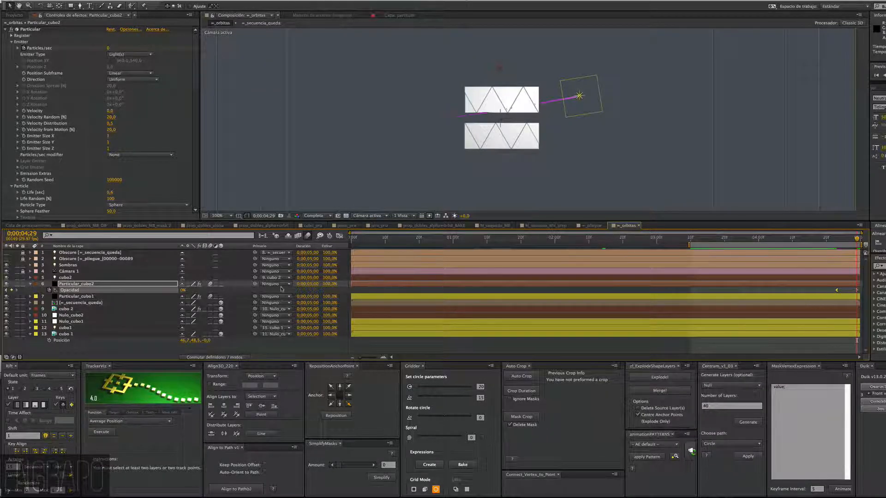
Copy the opacity fade keyframes of Particular_cubo2 onto Particular_cubo1, starting at 0;00;04;23.
{"action": "left_click", "coordinate": [382, 285]}
{"action": "left_click", "coordinate": [74, 291]}
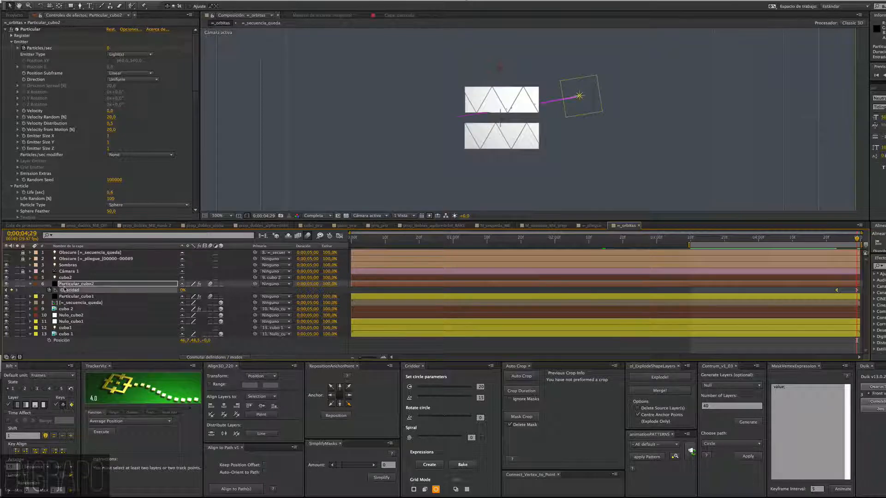
{"action": "left_click", "coordinate": [75, 296]}
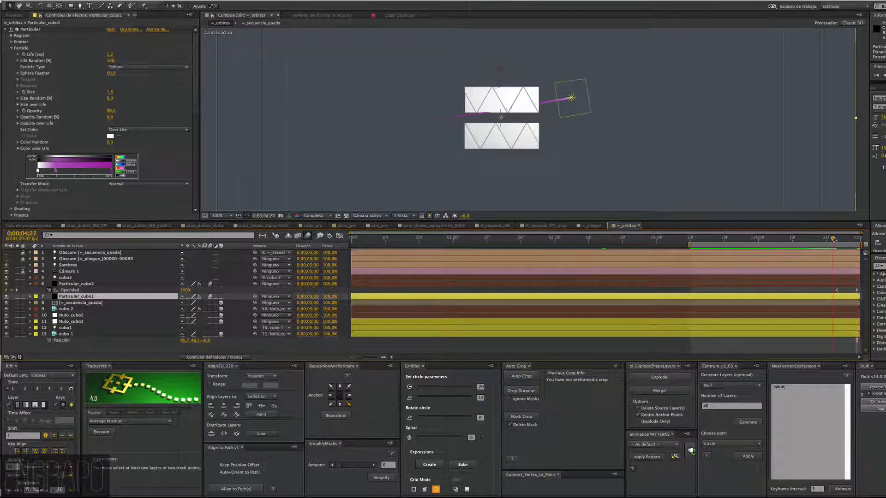
{"action": "left_click", "coordinate": [836, 239]}
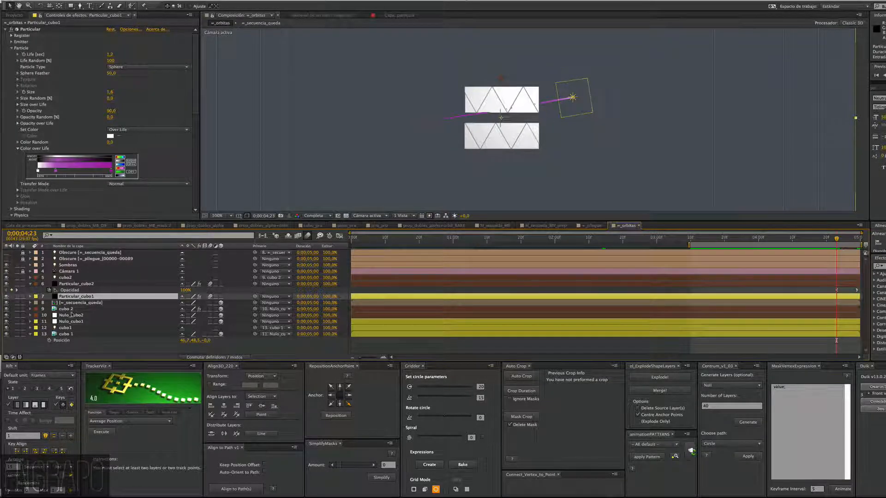
Reveal the keyframes of Particular_cubo2 and go to its first Particles/sec keyframe at 0;00;03;12.
{"action": "left_click", "coordinate": [73, 284]}
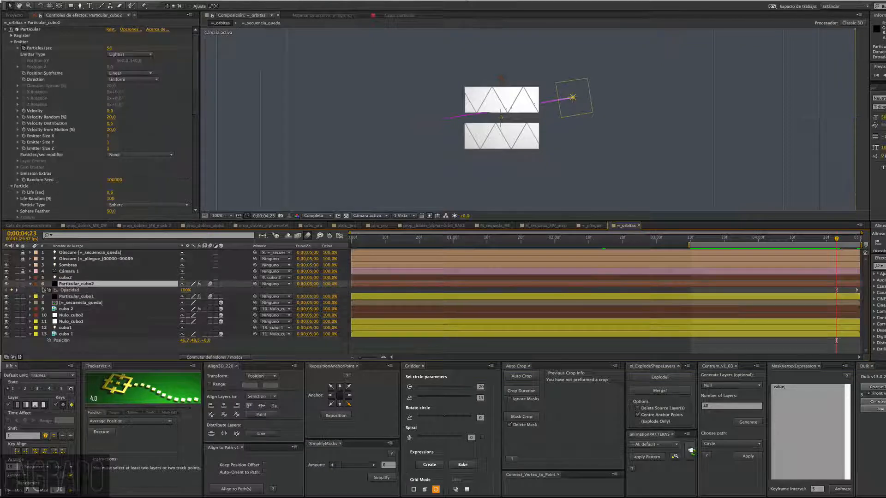
{"action": "left_click", "coordinate": [31, 284]}
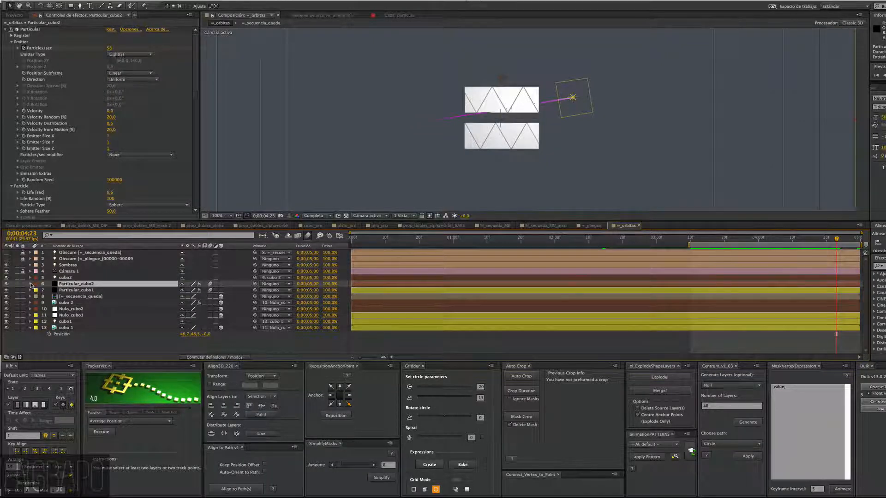
{"action": "key", "text": "u"}
{"action": "left_click", "coordinate": [62, 290]}
{"action": "left_click", "coordinate": [81, 297]}
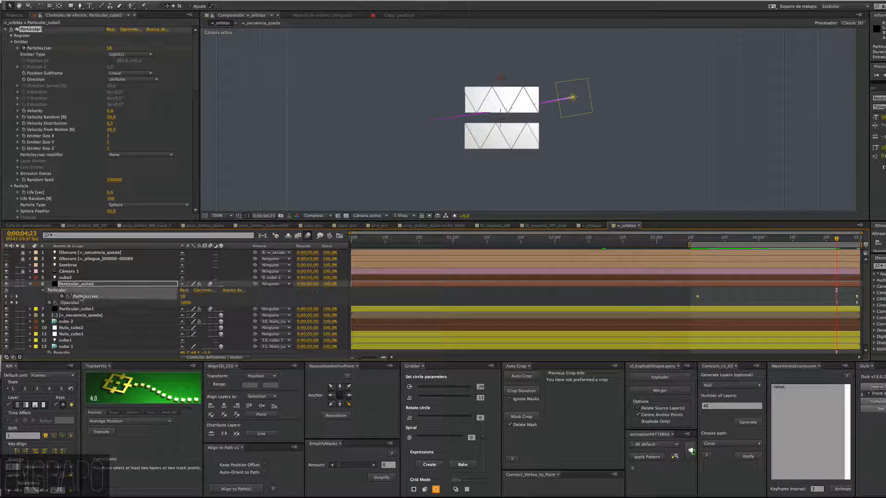
{"action": "left_click", "coordinate": [697, 239]}
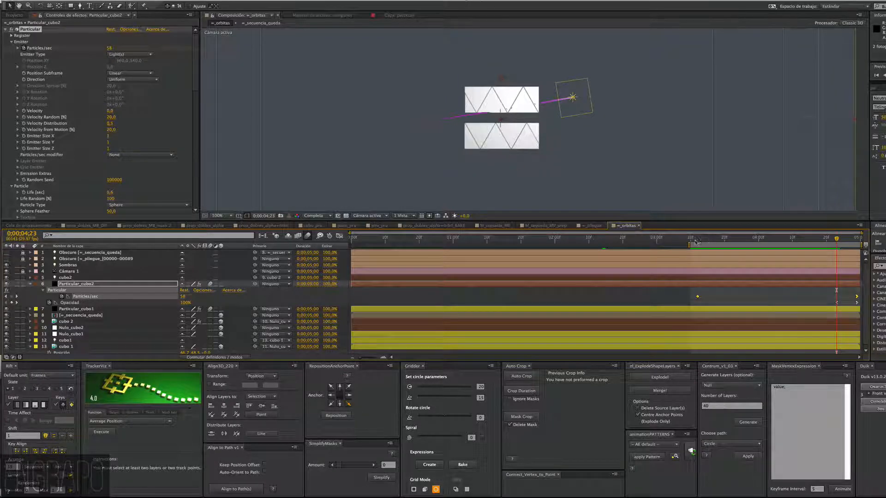
Animate Particles/sec of Particular_cubo1 from 11920 at 0;00;03;12 to 0 at 0;00;04;28.
{"action": "left_click", "coordinate": [81, 309]}
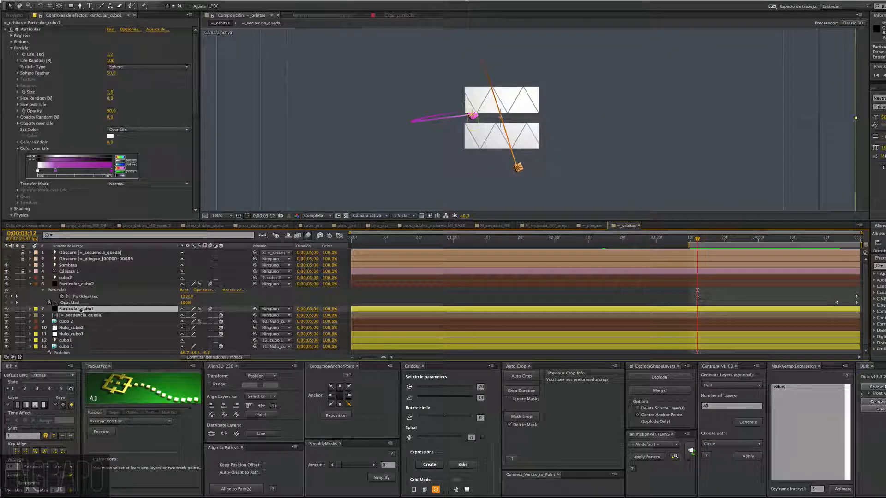
{"action": "left_click", "coordinate": [8, 42]}
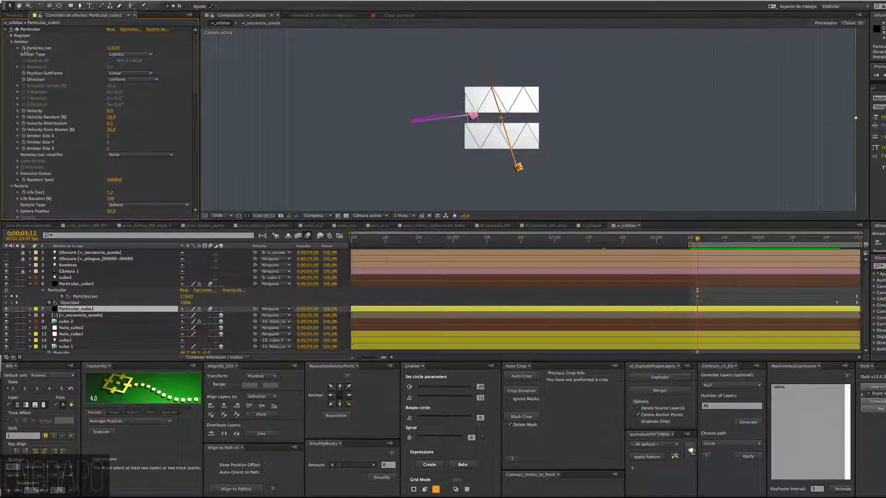
{"action": "left_click", "coordinate": [30, 29]}
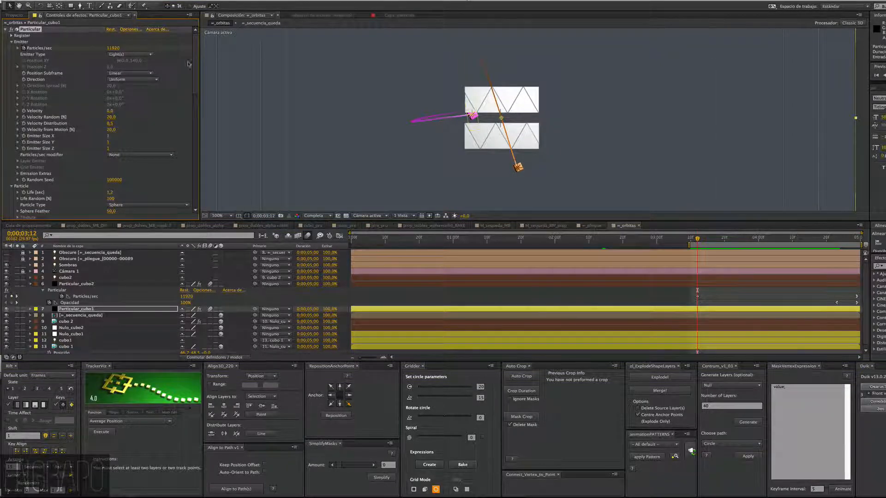
{"action": "left_click", "coordinate": [853, 239]}
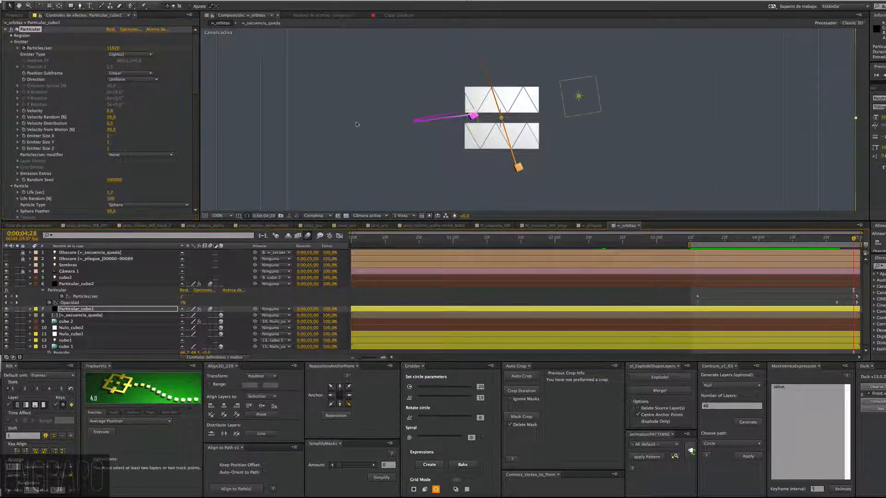
{"action": "left_click", "coordinate": [114, 48]}
{"action": "type", "text": "0"}
{"action": "key", "text": "Return"}
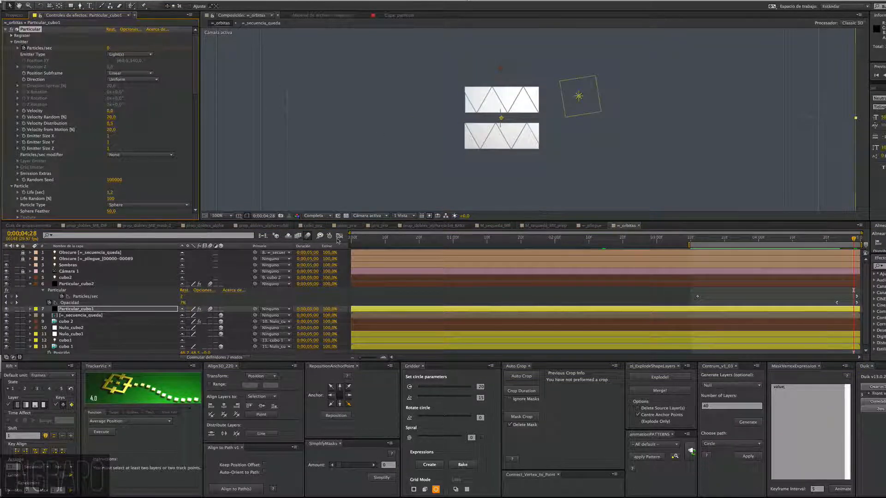
Apply Desacelerac./Acelerac. suave to the final Particles/sec keyframe of Particular_cubo1 and lengthen its incoming handle in the speed graph.
{"action": "key", "text": "u"}
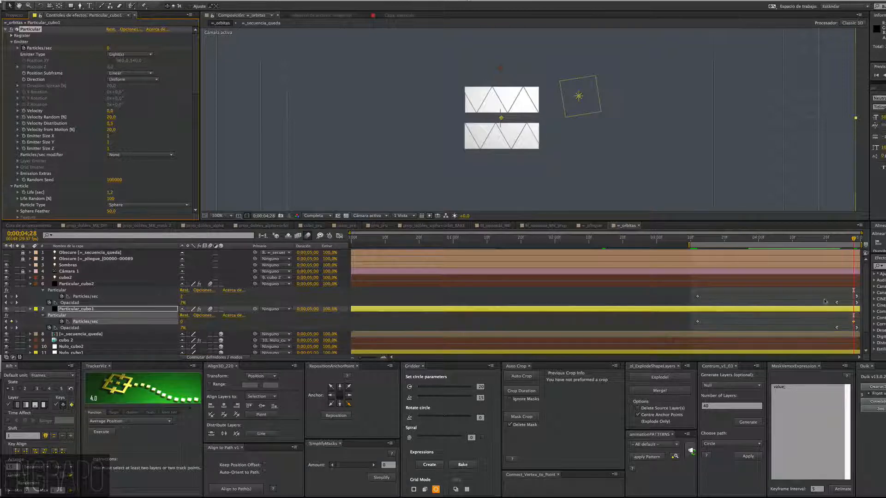
{"action": "right_click", "coordinate": [856, 322]}
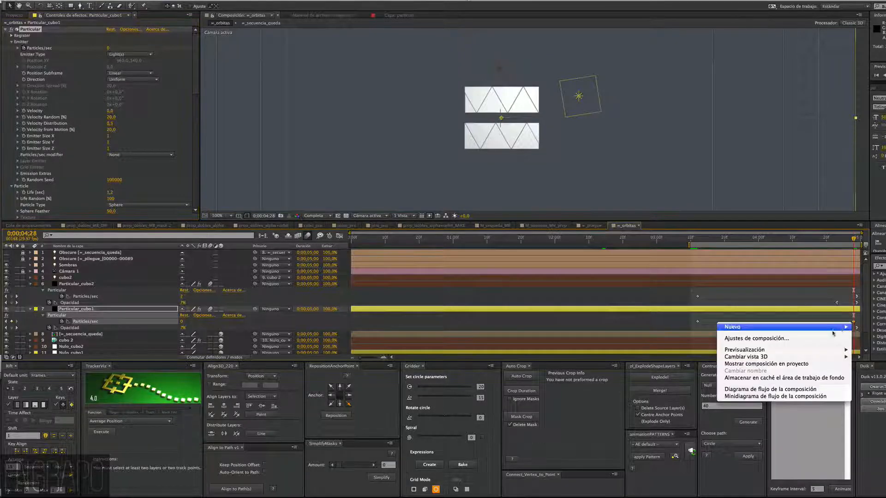
{"action": "key", "text": "Escape"}
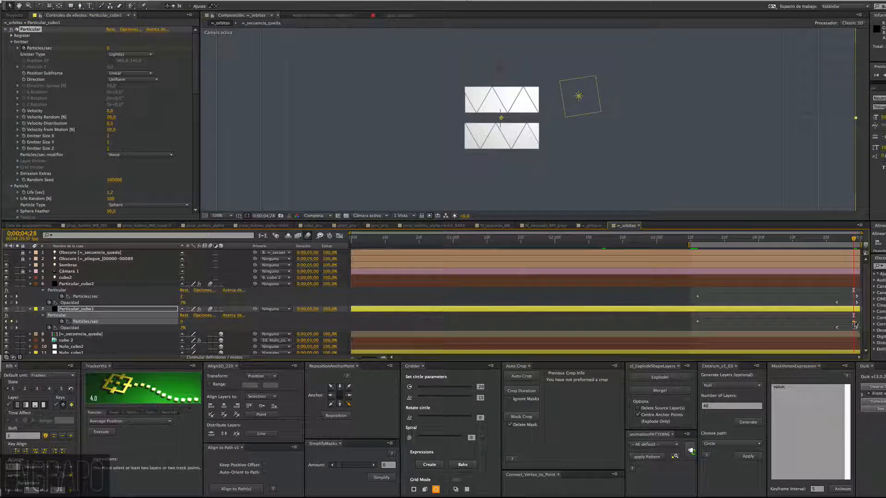
{"action": "right_click", "coordinate": [853, 322]}
{"action": "mouse_move", "coordinate": [845, 411]}
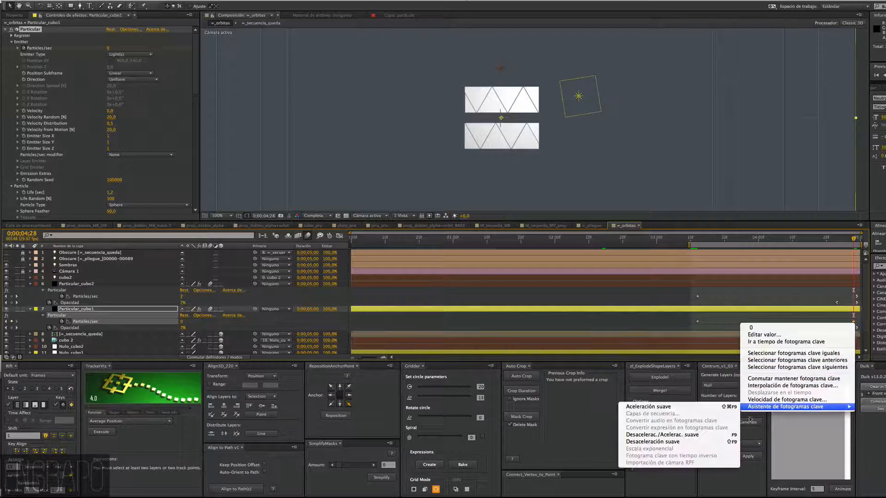
{"action": "left_click", "coordinate": [661, 435]}
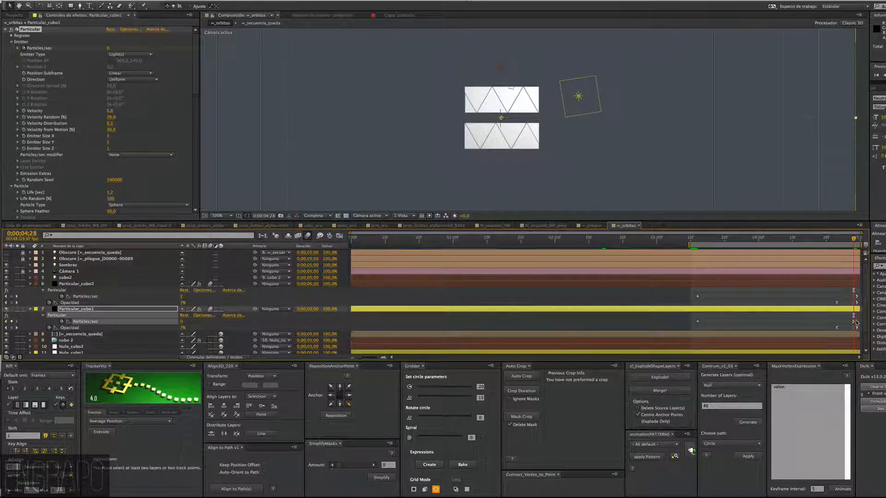
{"action": "left_click", "coordinate": [339, 236]}
{"action": "left_click_drag", "start_coordinate": [829, 257], "coordinate": [778, 255]}
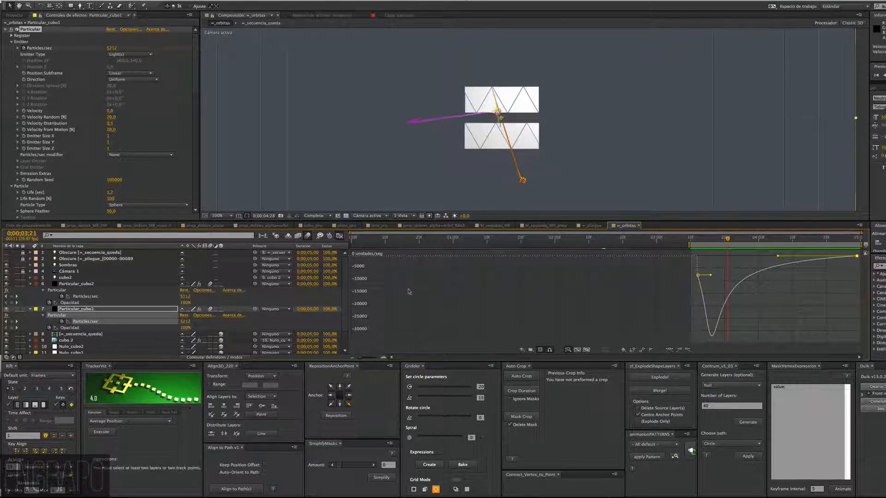
Scrub the end of the animation up to 0;00;04;29 to check how the trail of Particular_cubo1 disappears.
{"action": "left_click", "coordinate": [104, 308]}
{"action": "left_click", "coordinate": [92, 285]}
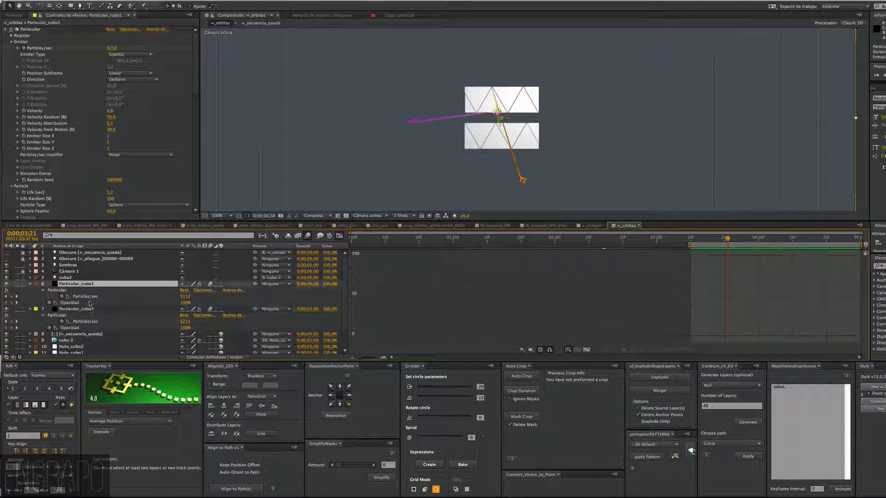
{"action": "left_click", "coordinate": [91, 310]}
{"action": "left_click_drag", "start_coordinate": [819, 238], "coordinate": [857, 240]}
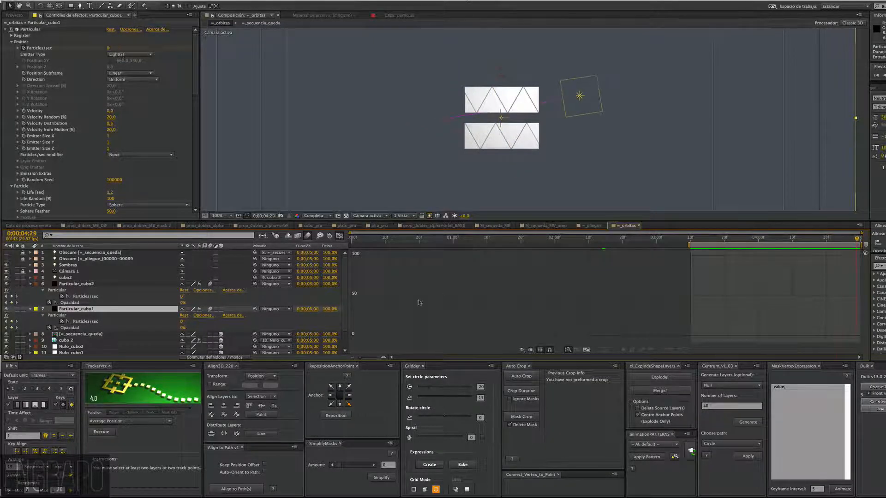
Return to the layer bar view and move the final Particles/sec keyframe of Particular_cubo1 earlier, to 0;00;04;17.
{"action": "key", "text": "u"}
{"action": "key", "text": "u"}
{"action": "left_click", "coordinate": [82, 321]}
{"action": "left_click", "coordinate": [339, 236]}
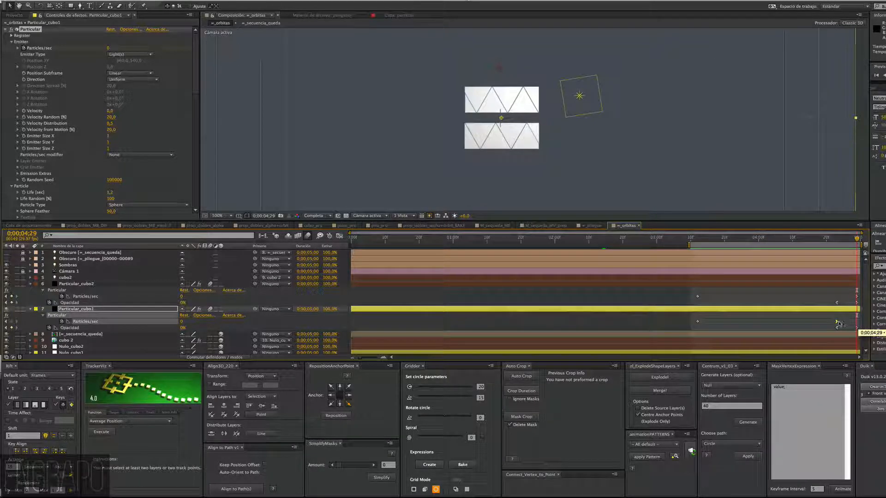
{"action": "left_click", "coordinate": [836, 328]}
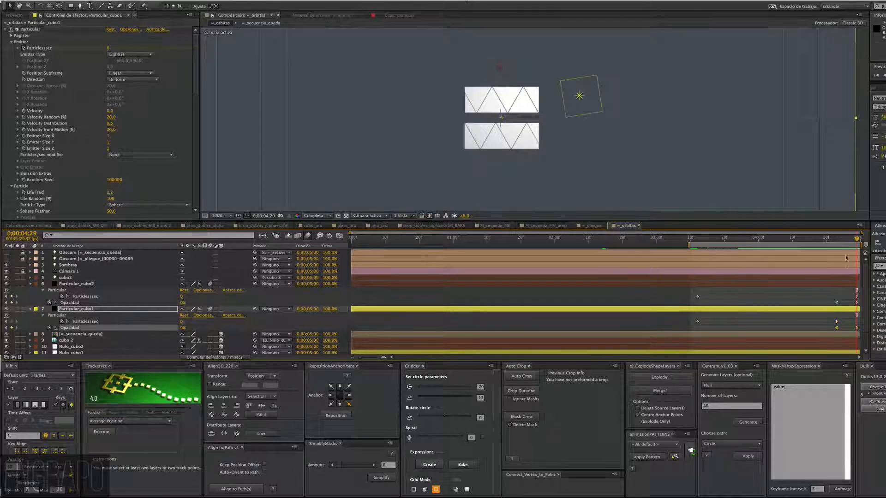
{"action": "left_click_drag", "start_coordinate": [857, 238], "coordinate": [815, 239]}
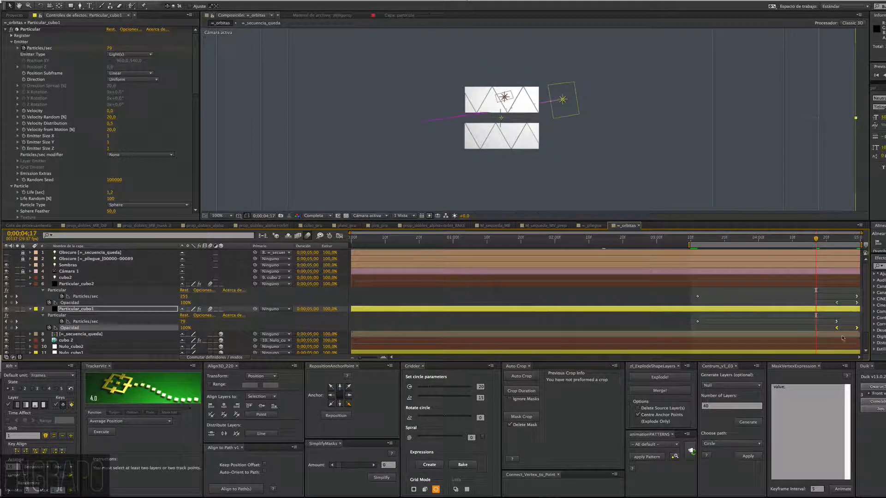
{"action": "left_click_drag", "start_coordinate": [836, 322], "coordinate": [816, 323]}
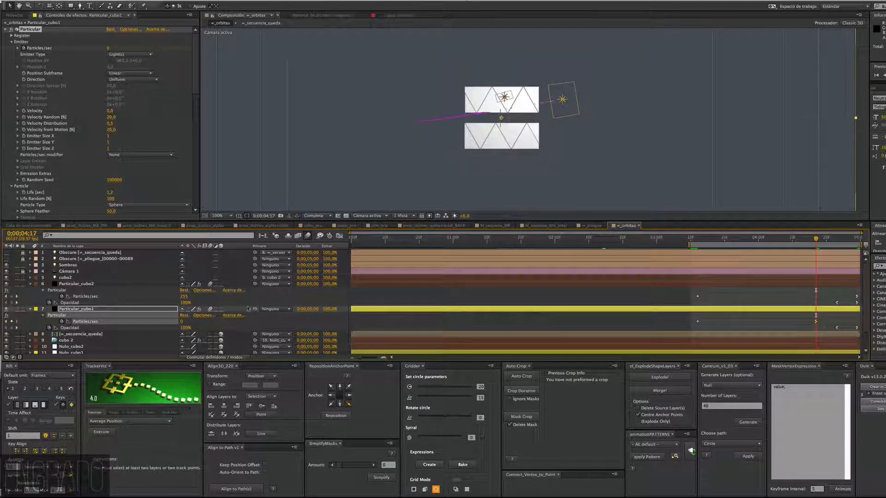
Set the particle Life [sec] of Particular_cubo1 to 0,8.
{"action": "left_click", "coordinate": [82, 309]}
{"action": "scroll", "coordinate": [190, 89], "scroll_direction": "down", "scroll_amount": 3}
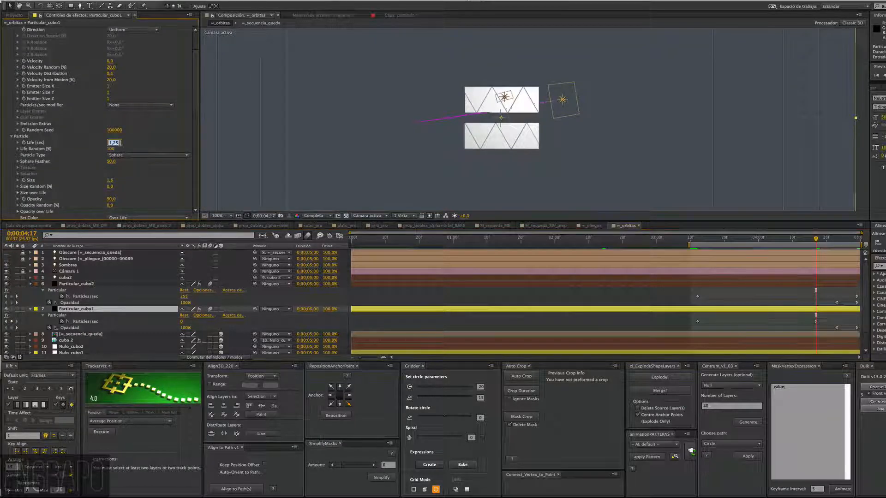
{"action": "left_click", "coordinate": [110, 143]}
{"action": "type", "text": "0,8"}
{"action": "key", "text": "Return"}
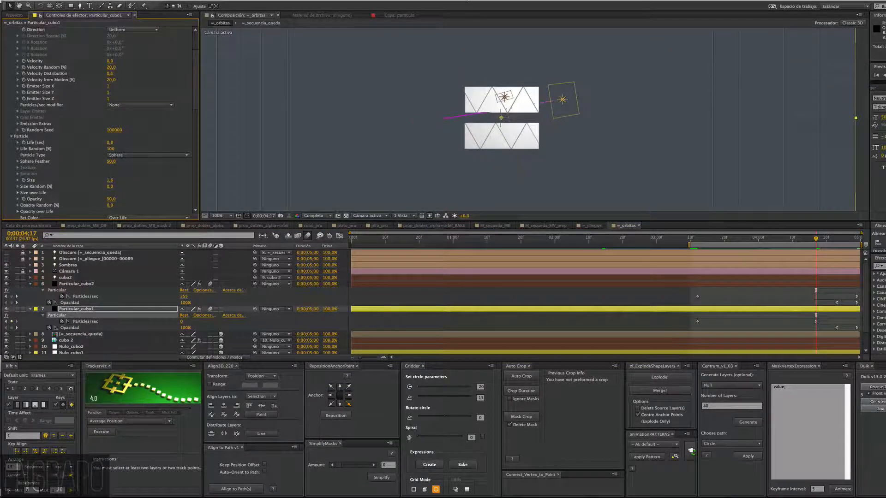
{"action": "left_click", "coordinate": [113, 142]}
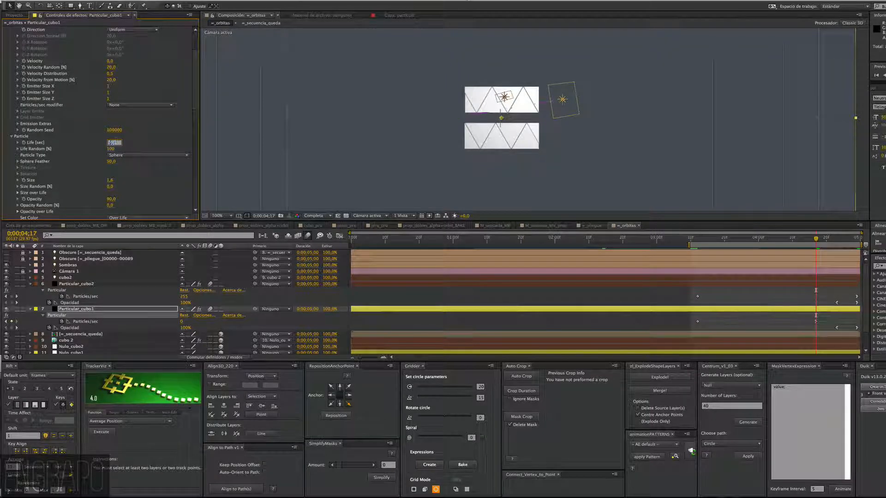
{"action": "key", "text": "Return"}
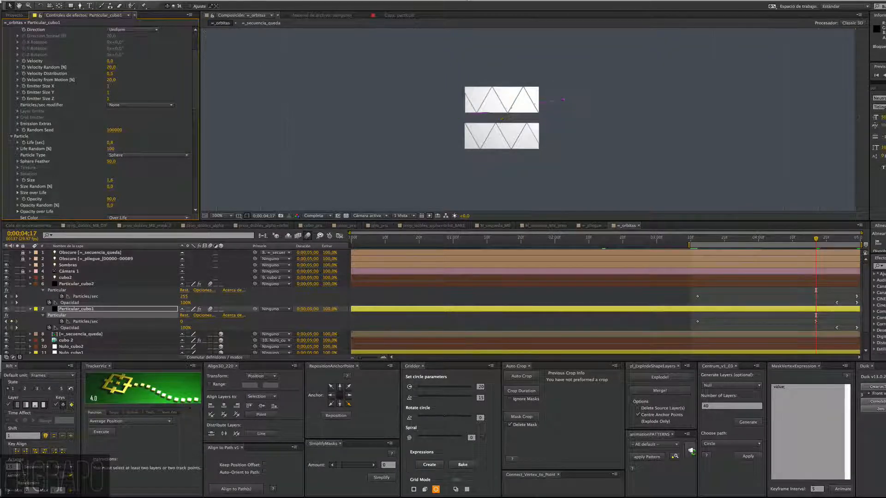